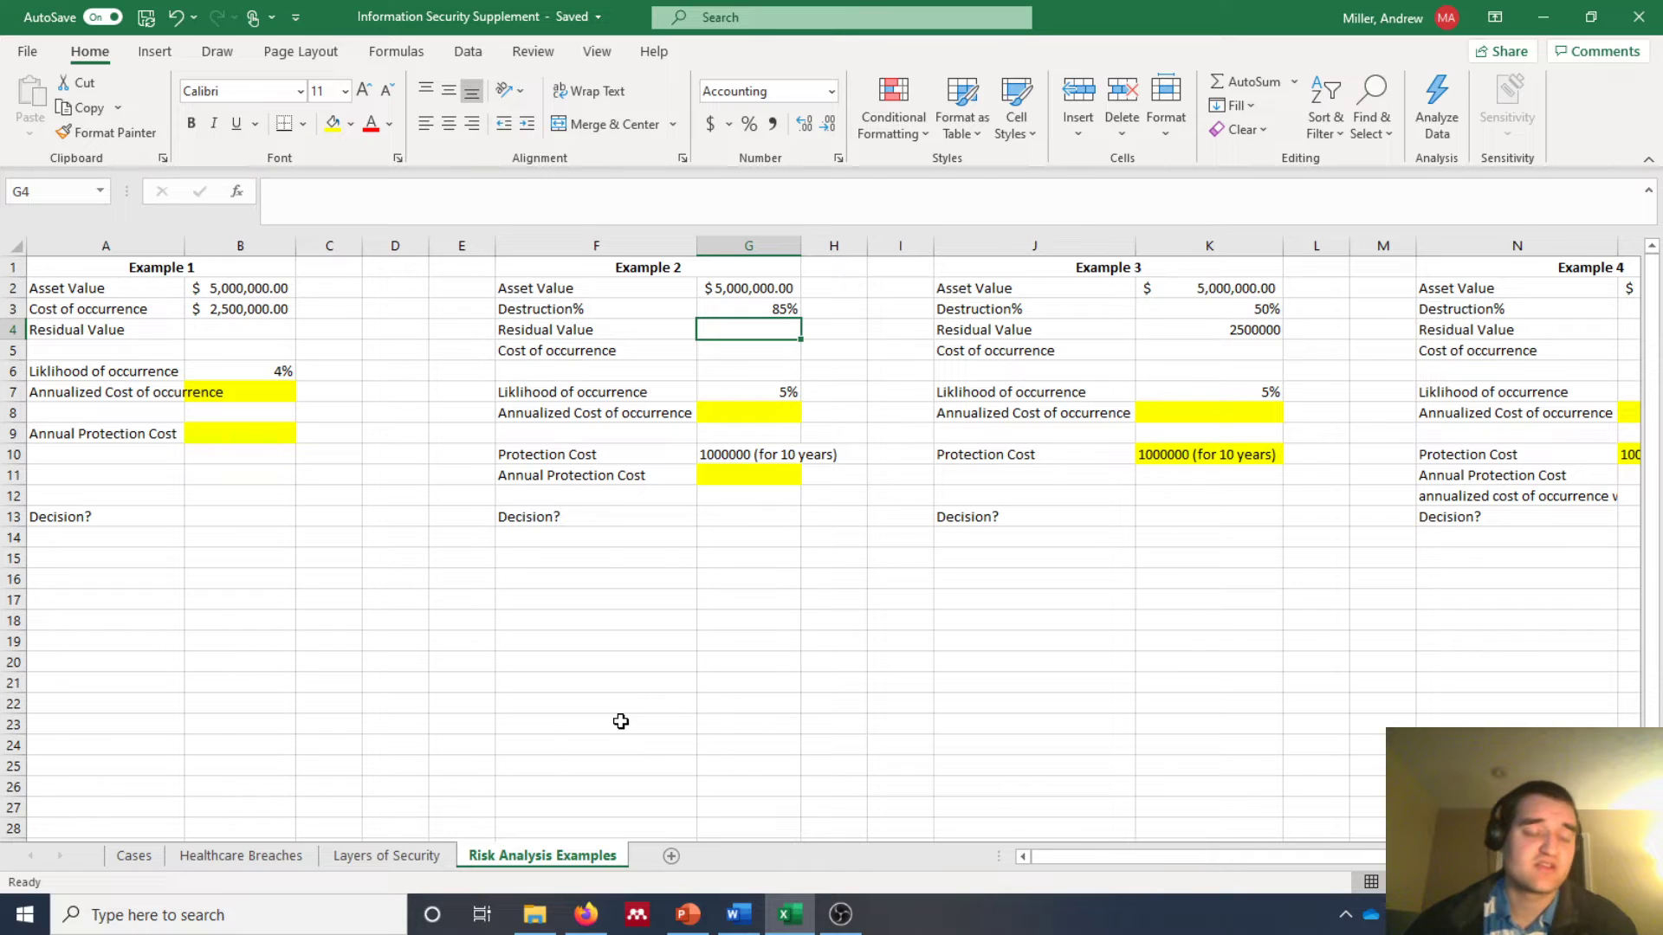
Step: Calculate Example 1's residual value in B4 by subtracting the cost of occurrence from the asset value (=B2-B3)
left_click(248, 287)
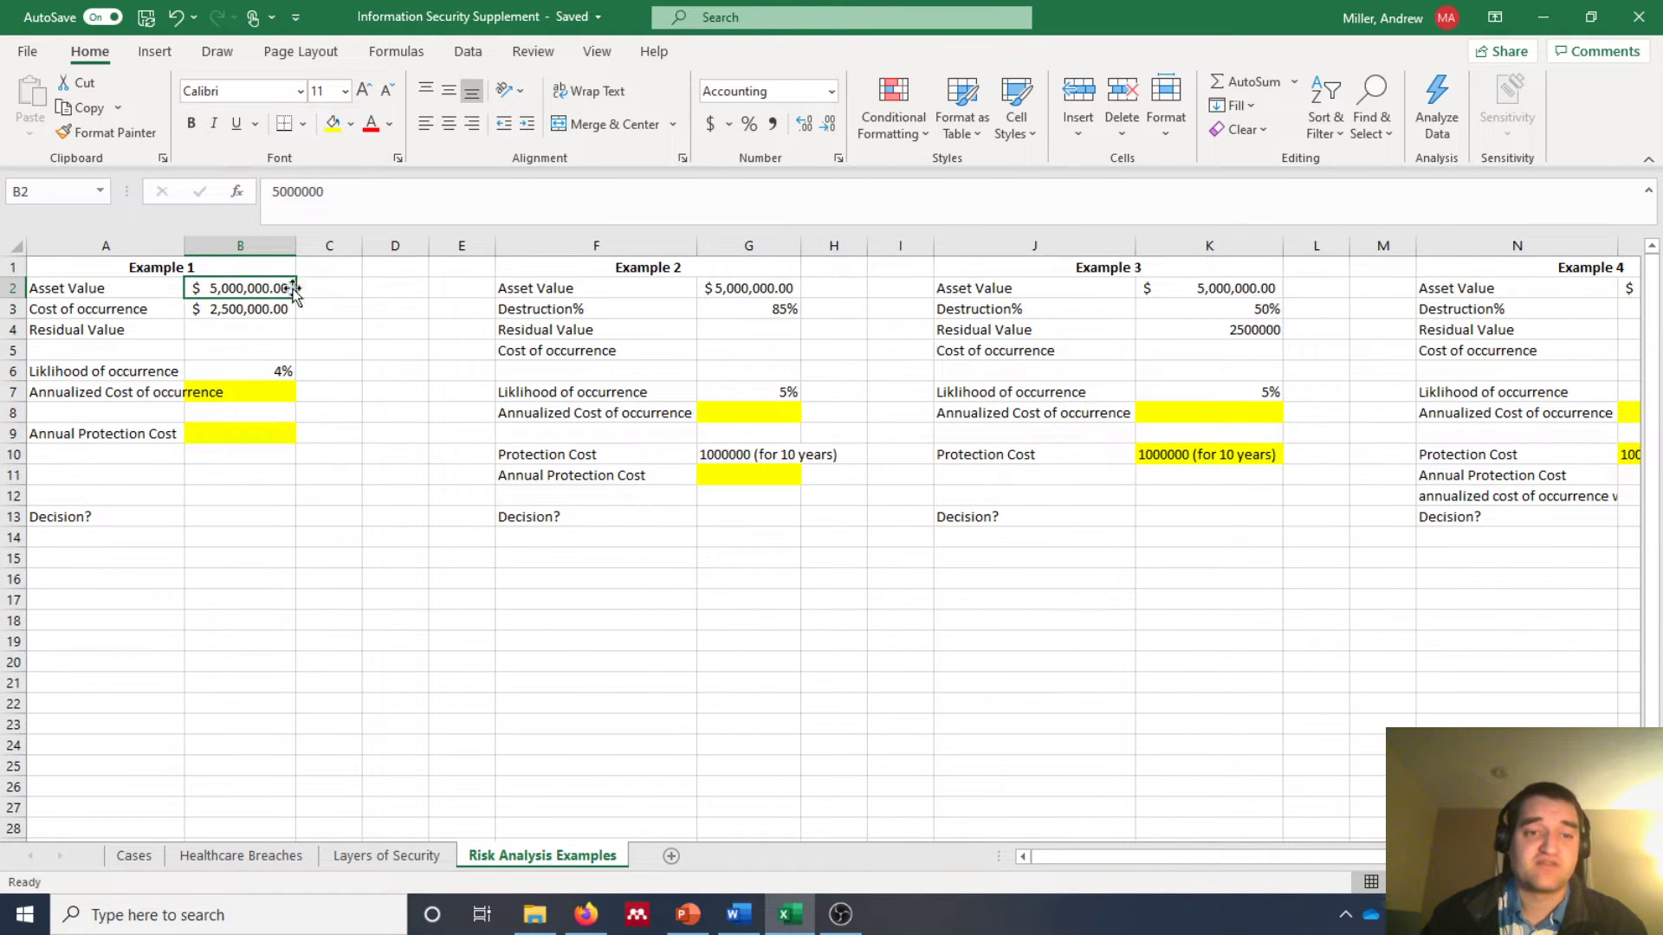
left_click(227, 311)
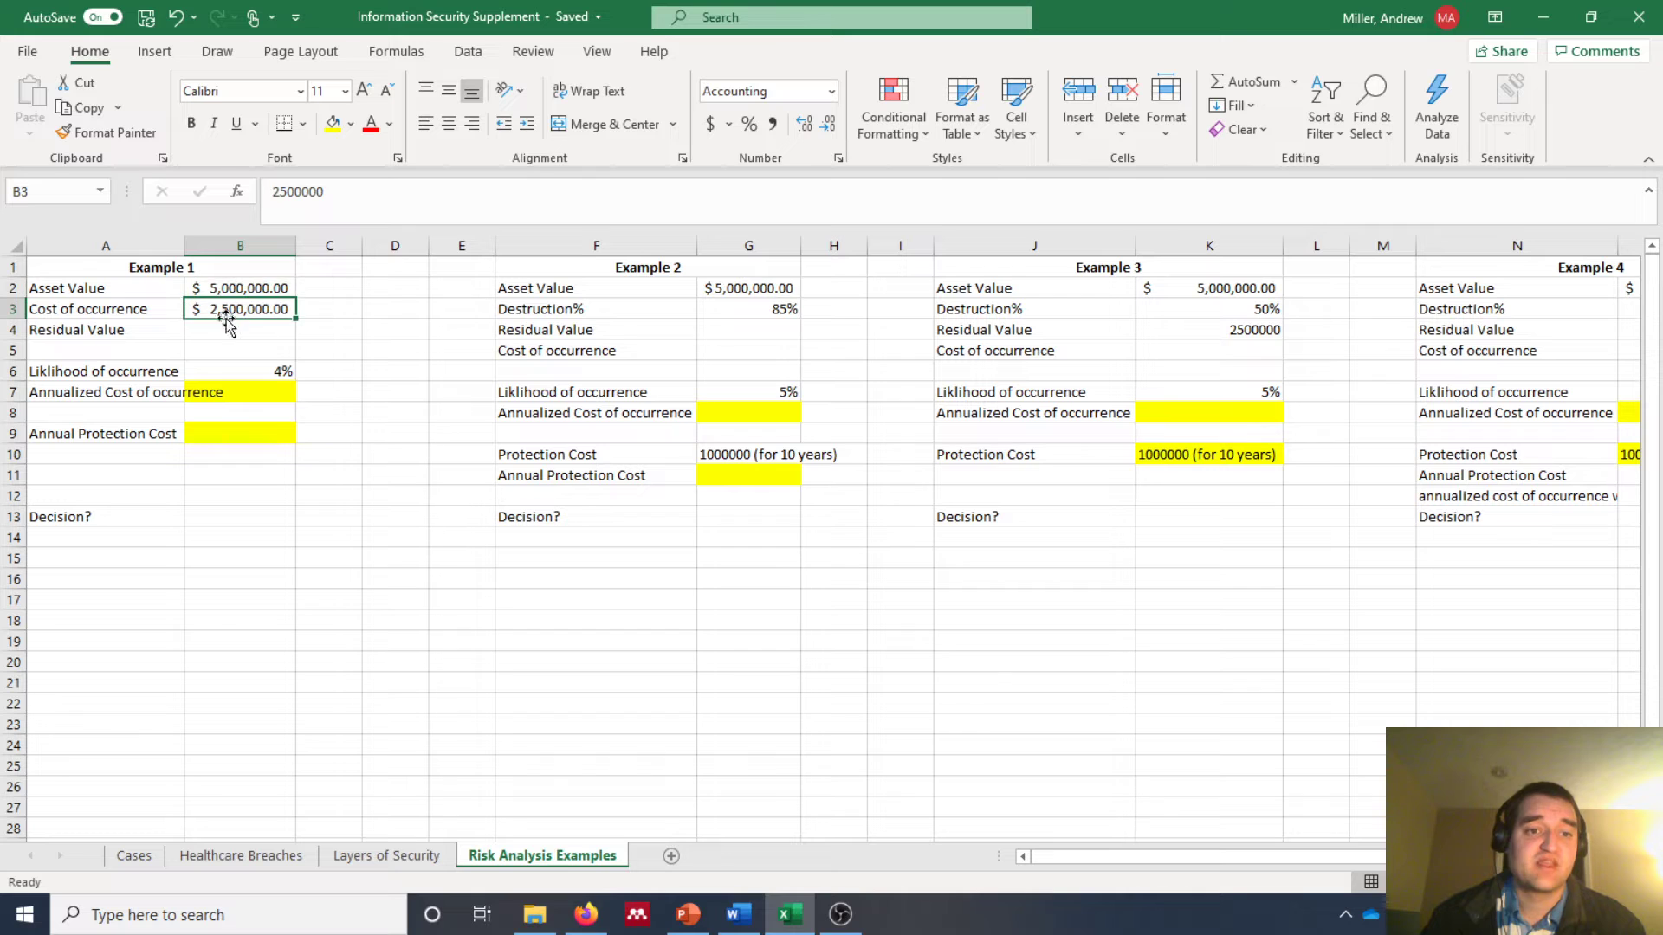
left_click(286, 332)
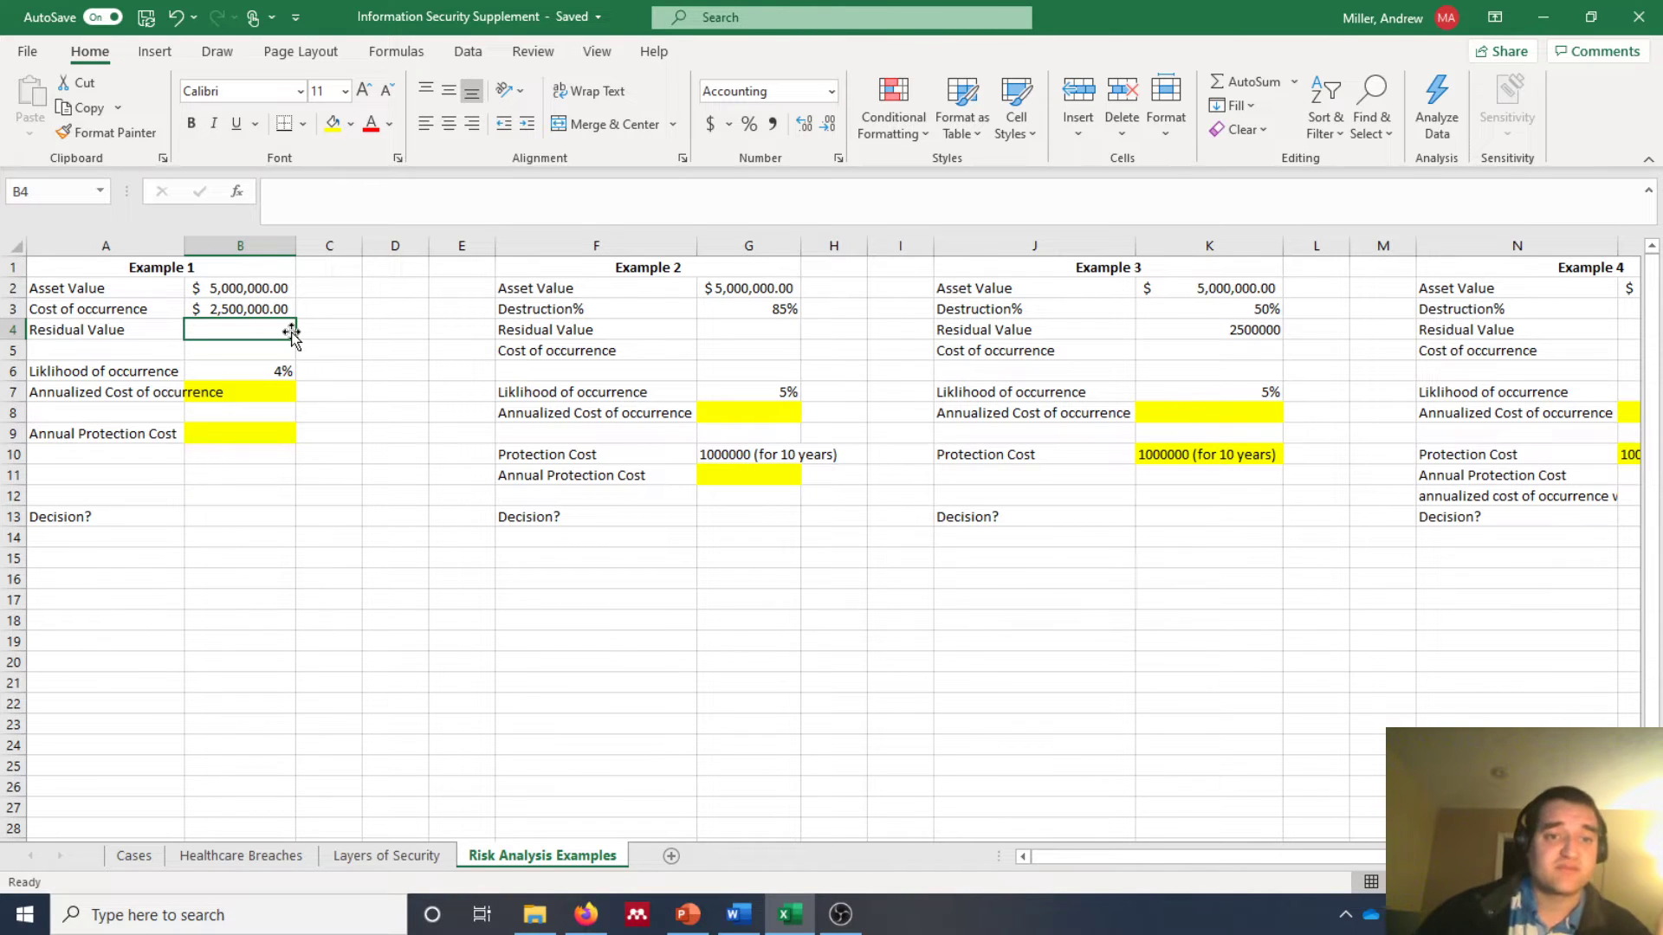
type("=")
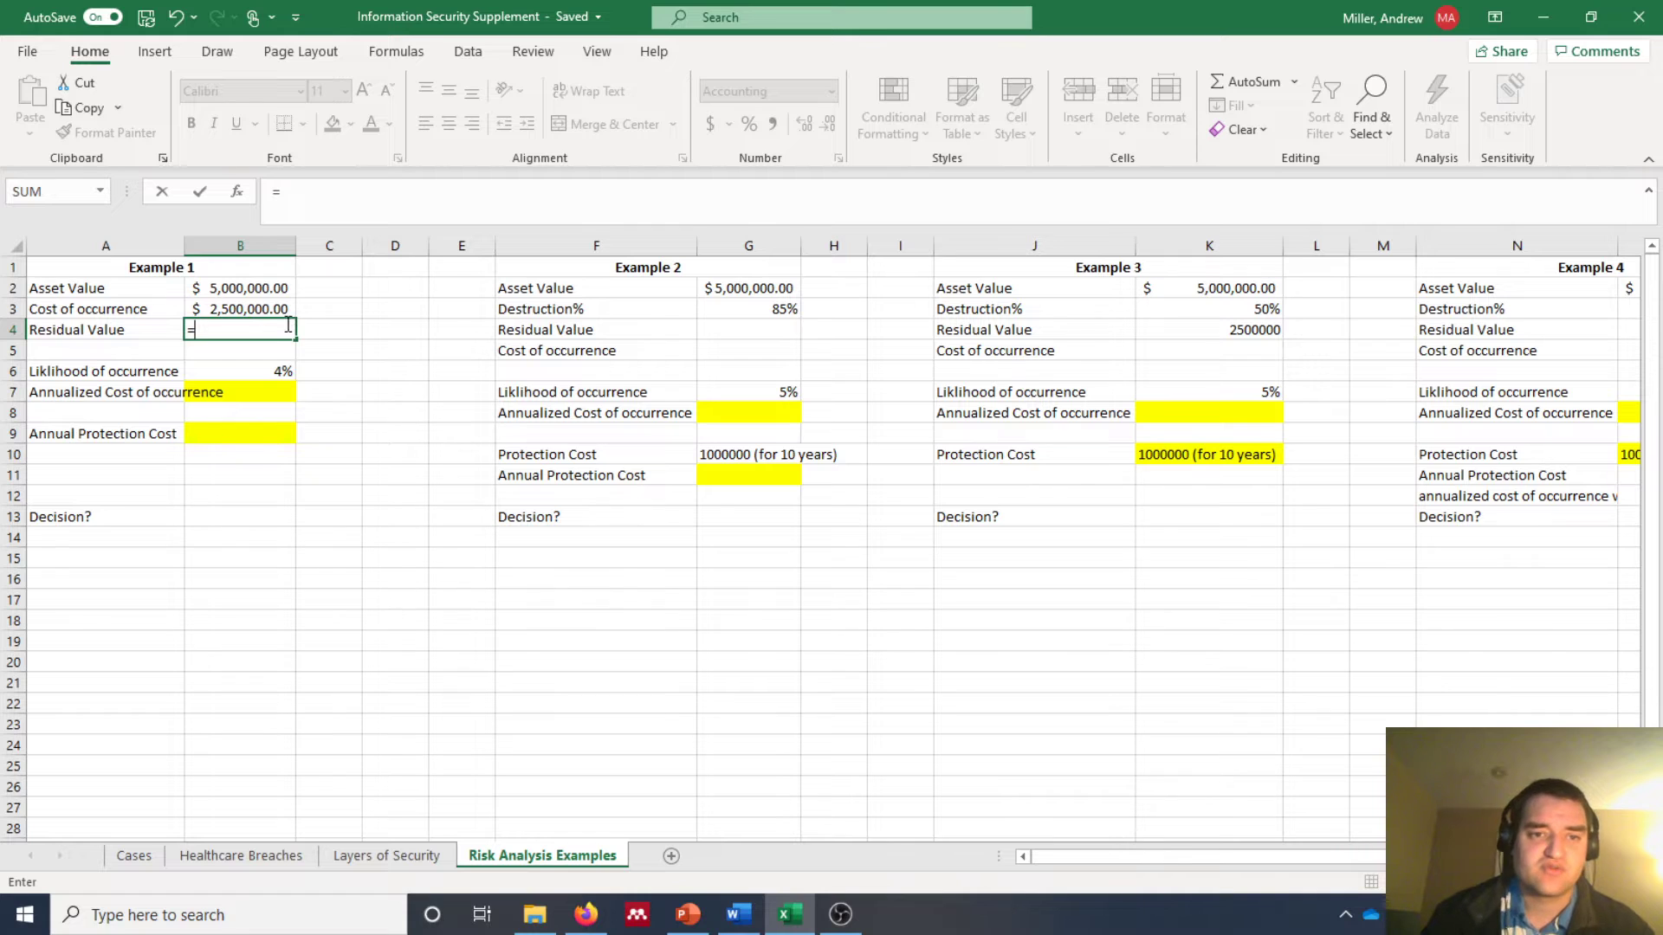
left_click(254, 288)
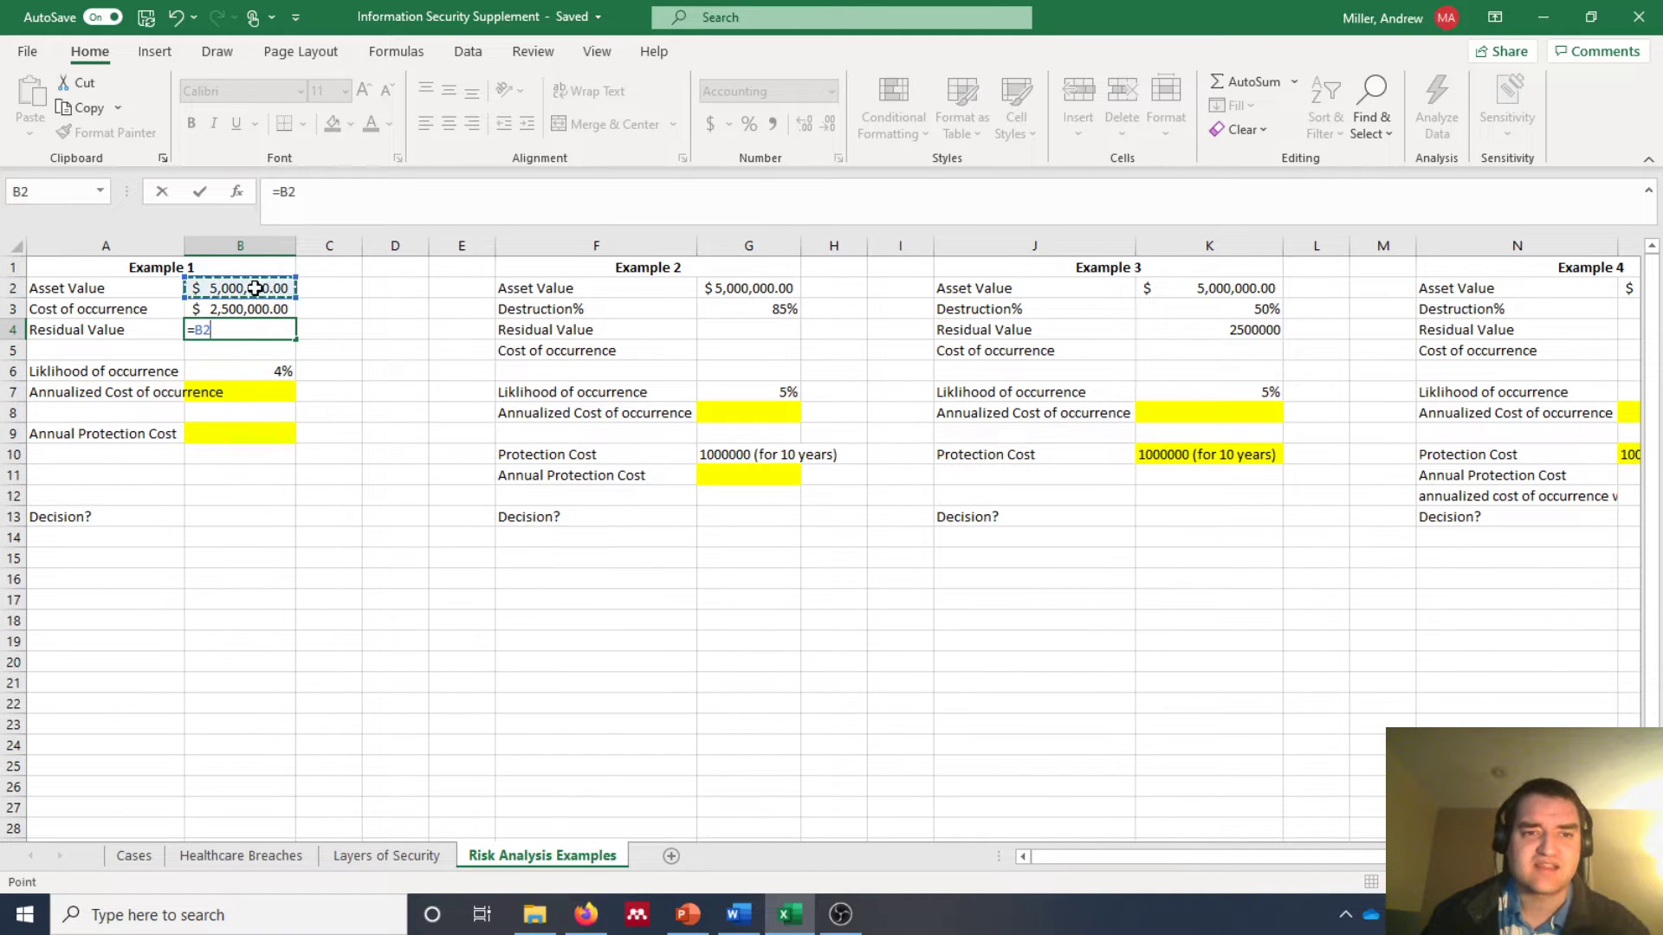
type("-")
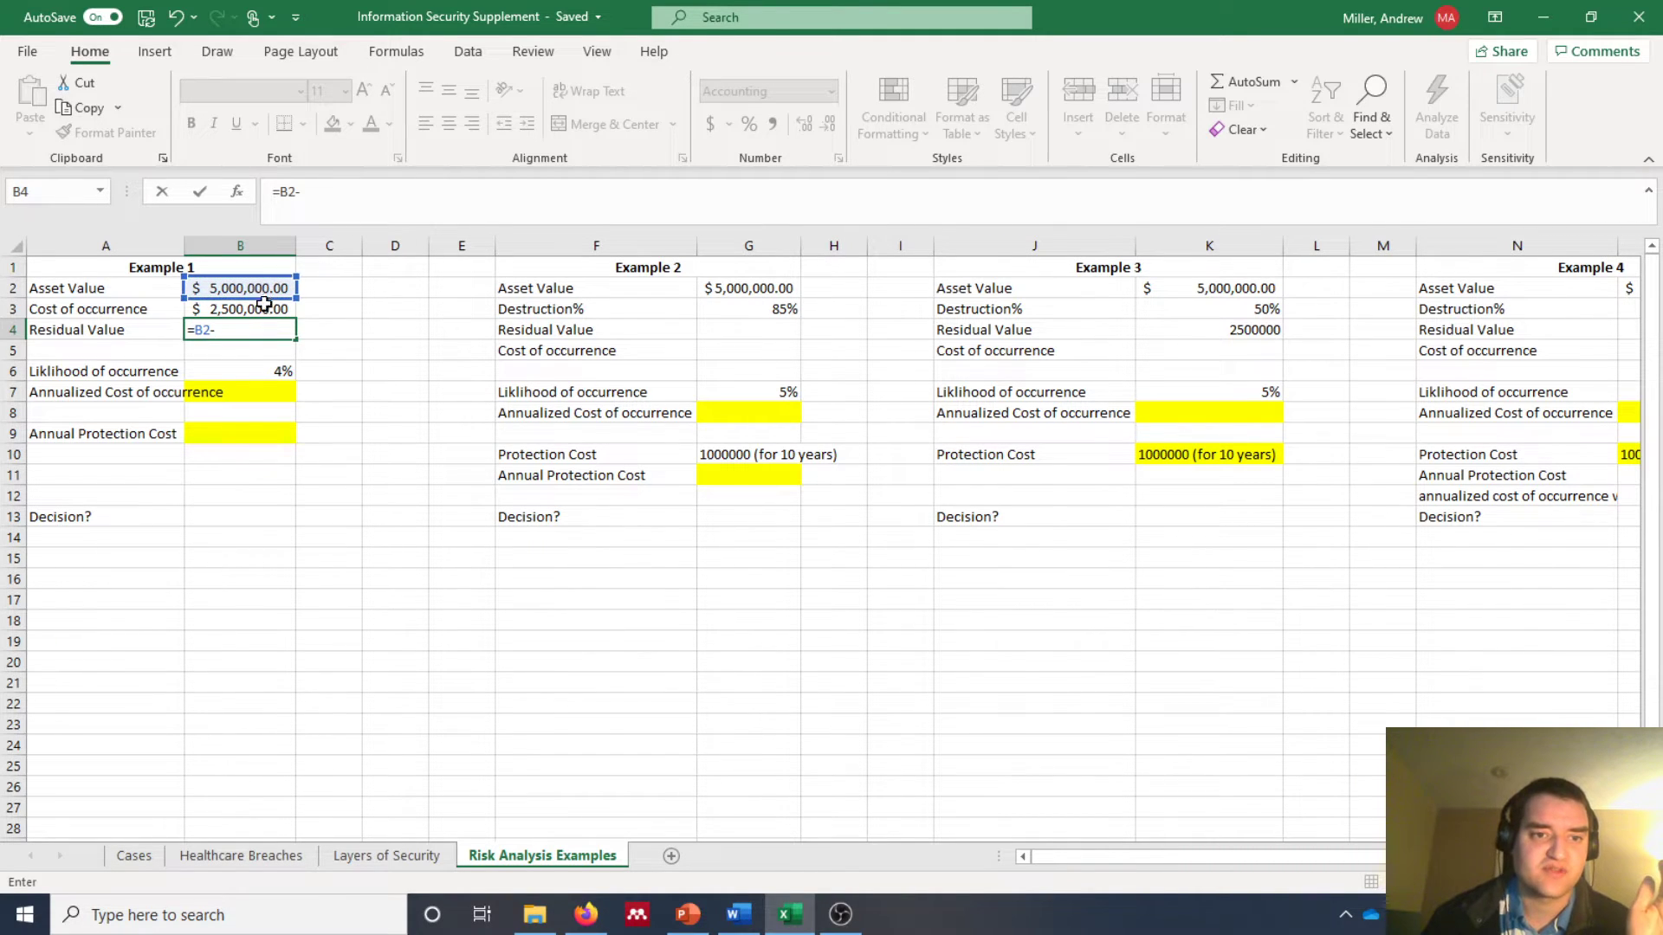
left_click(265, 308)
key("Return")
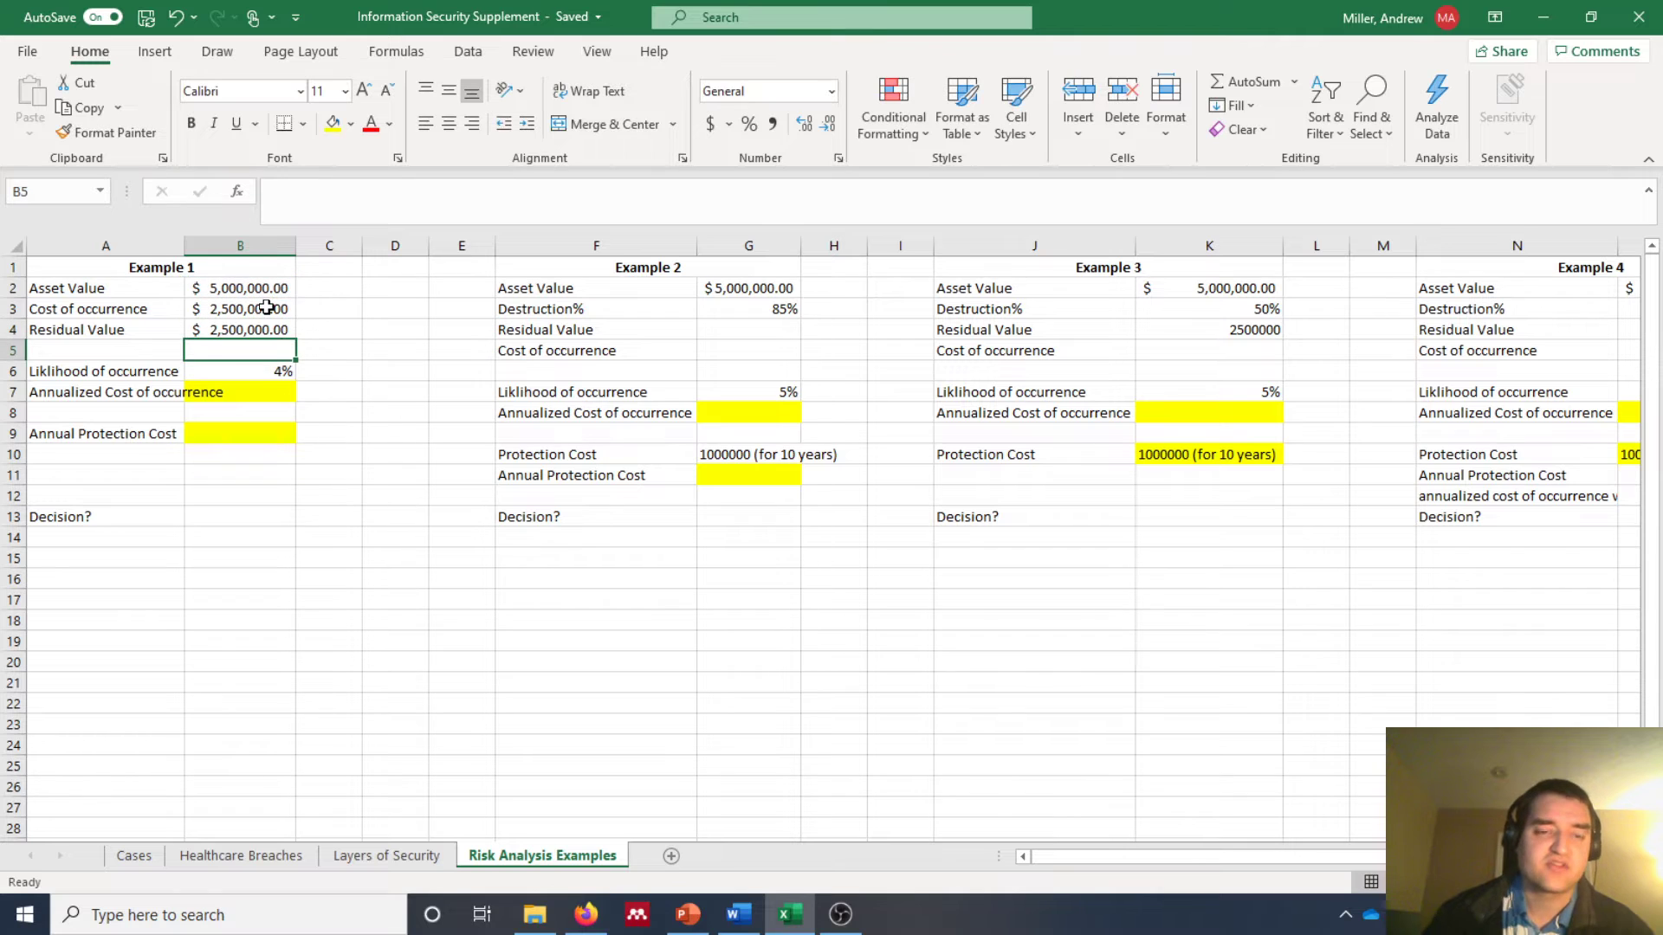
Step: Calculate Example 1's annualized cost of occurrence in B7 as likelihood times cost of occurrence (=B6*B3)
left_click(247, 378)
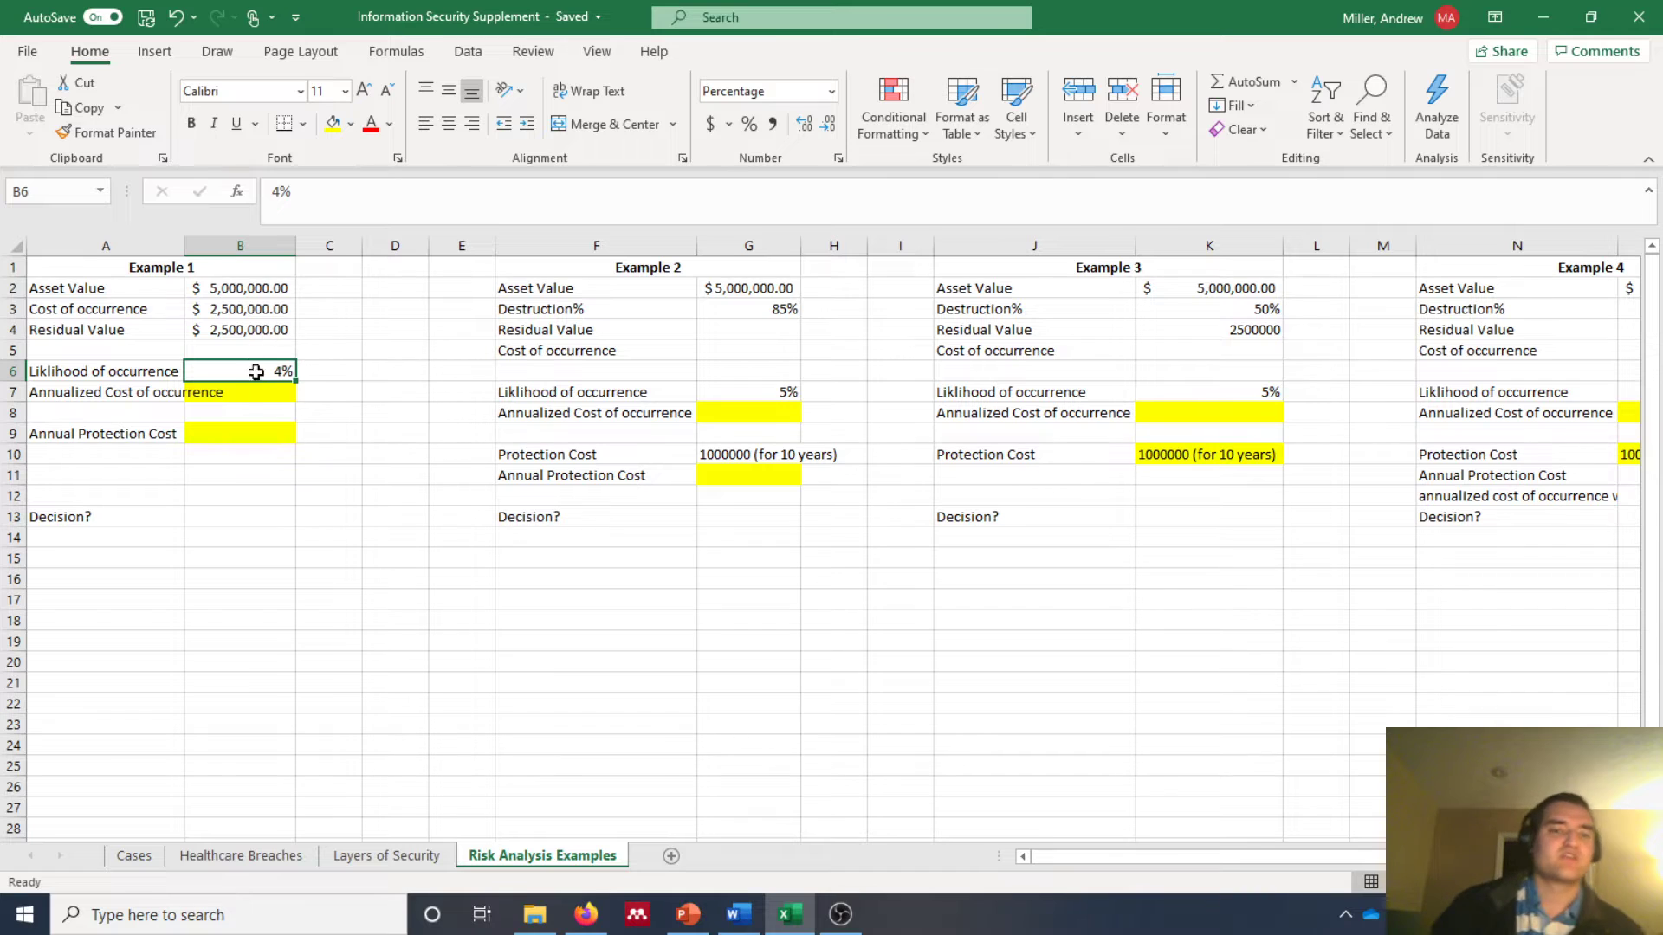
left_click(263, 402)
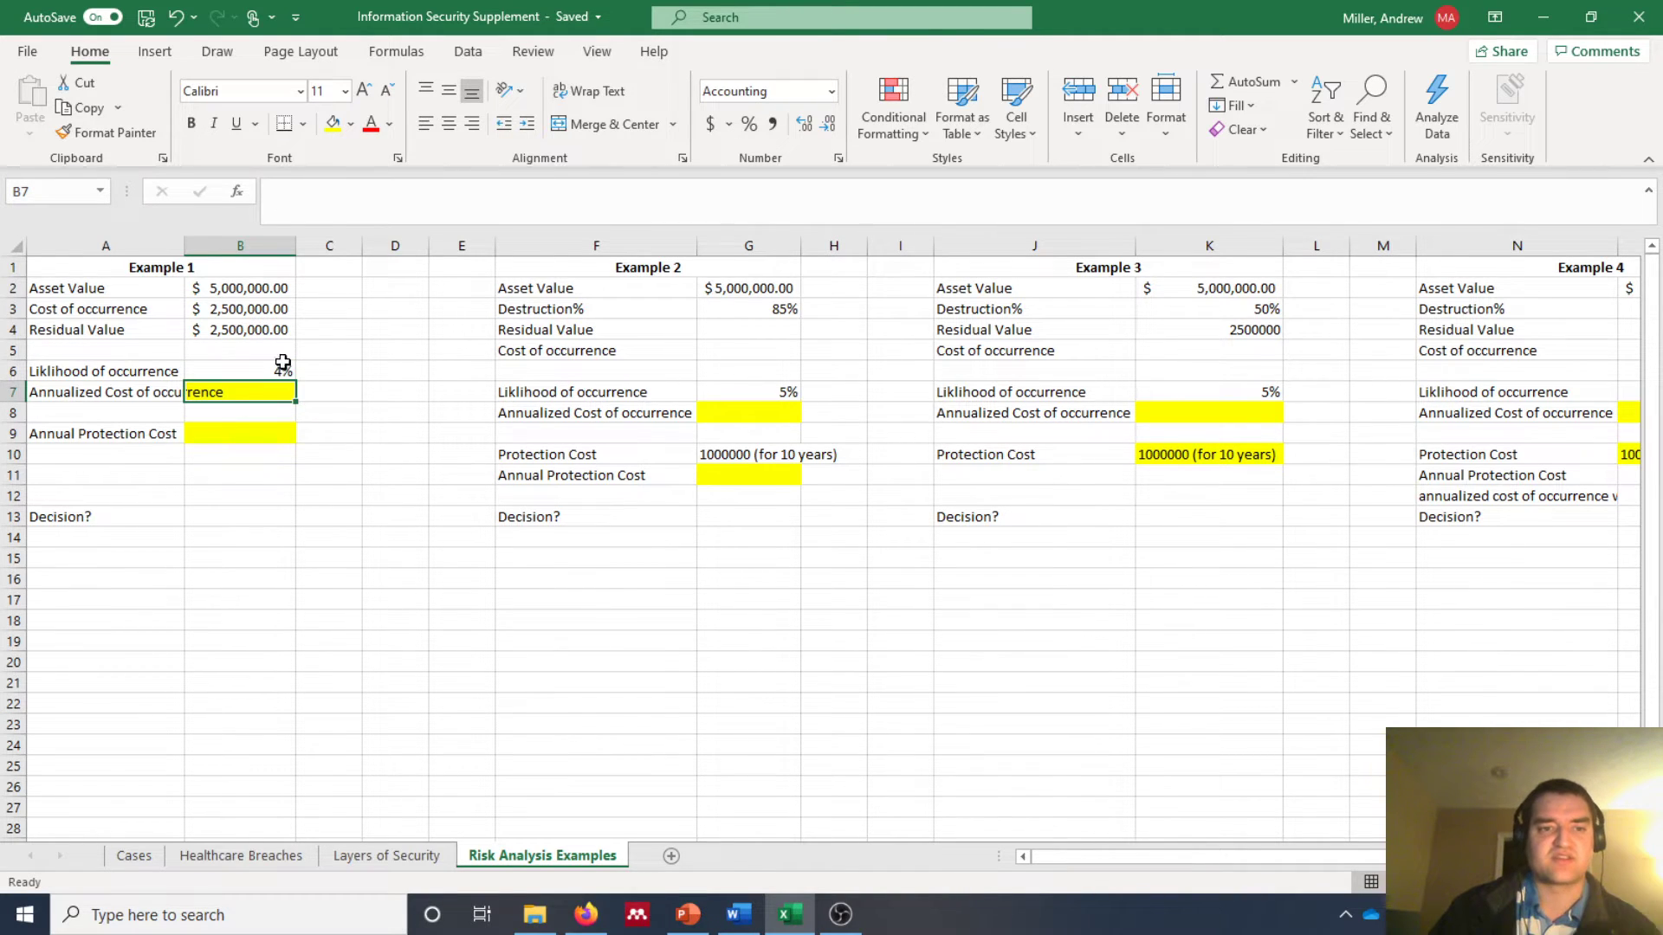
type("=")
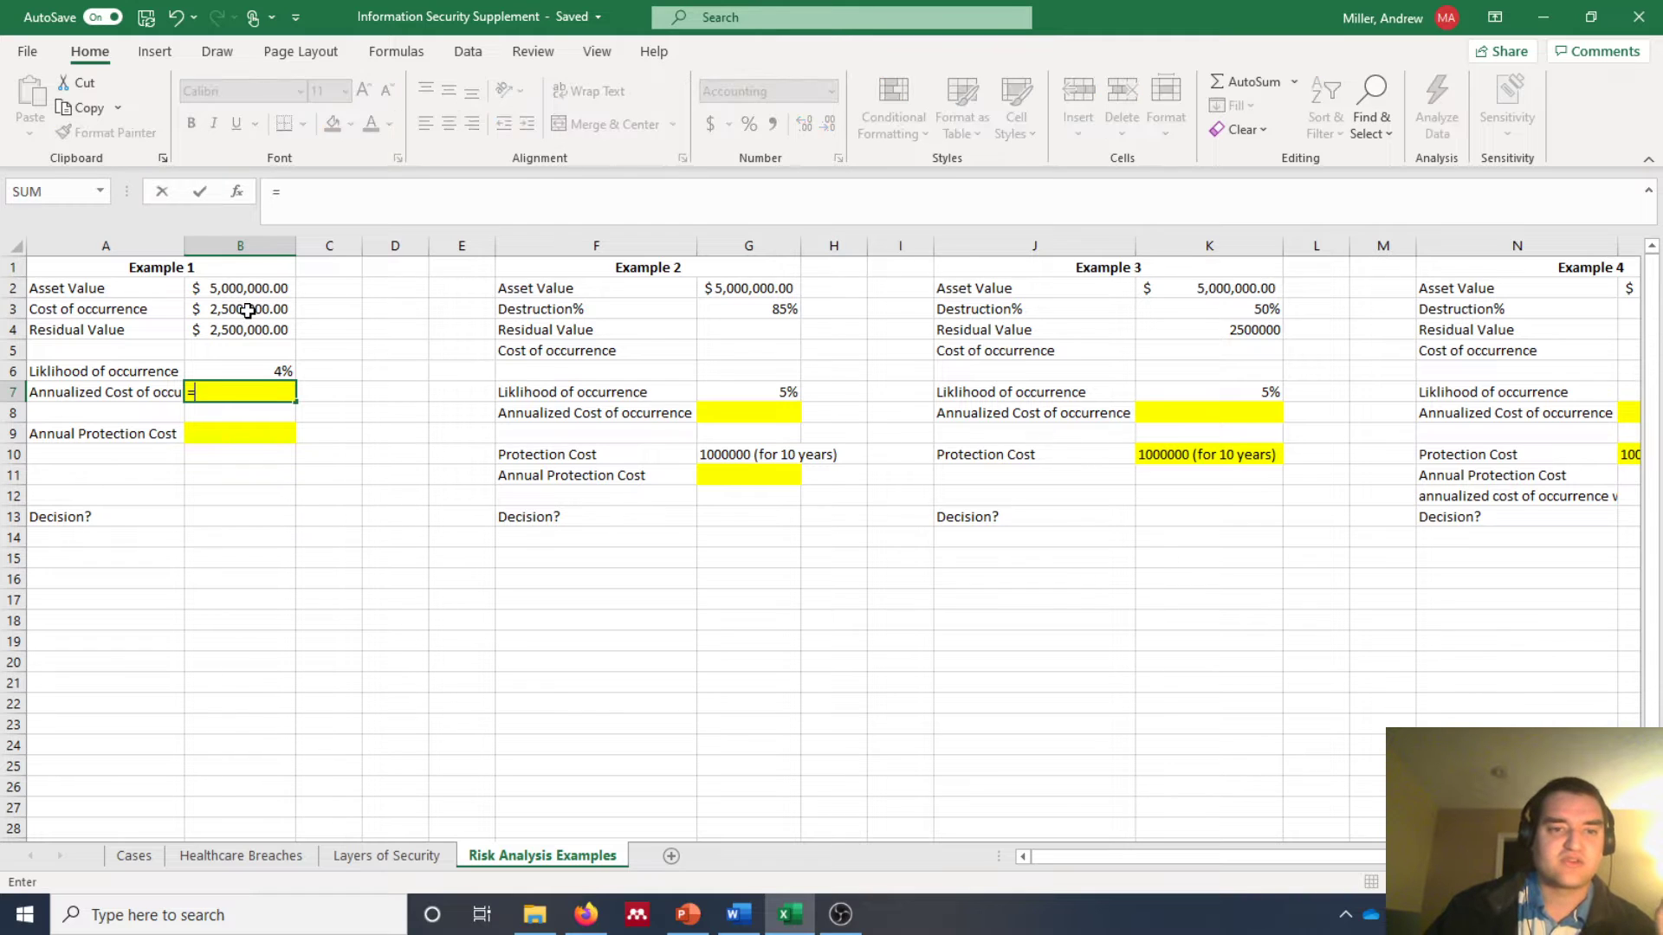
left_click(266, 370)
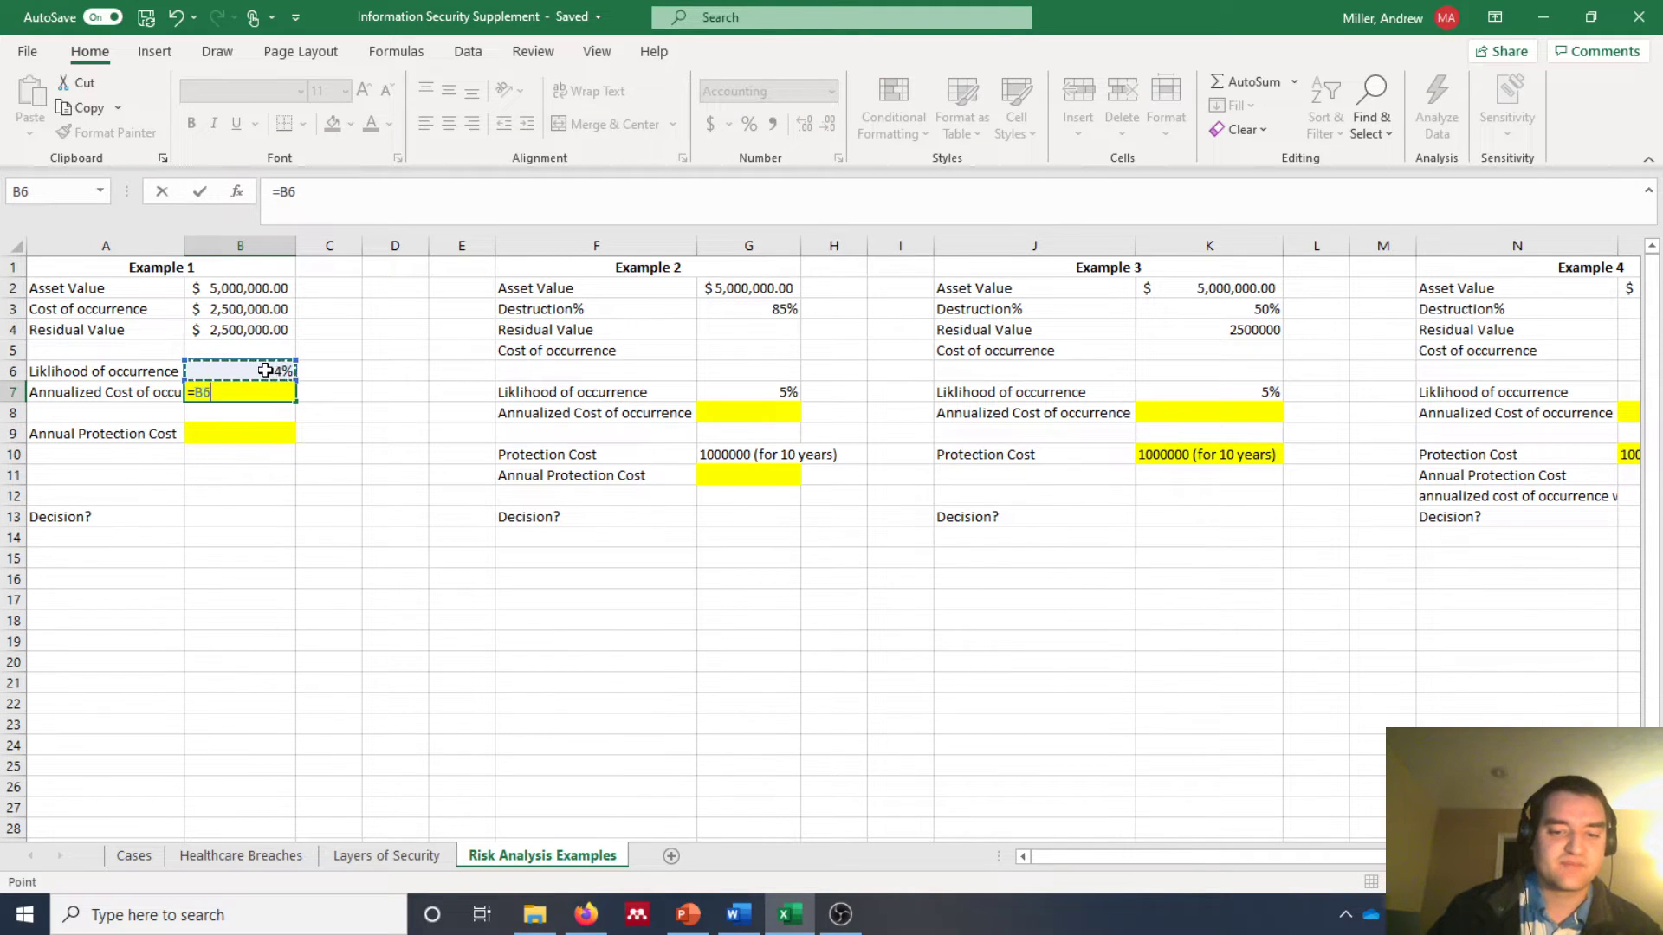
type("*")
left_click(230, 311)
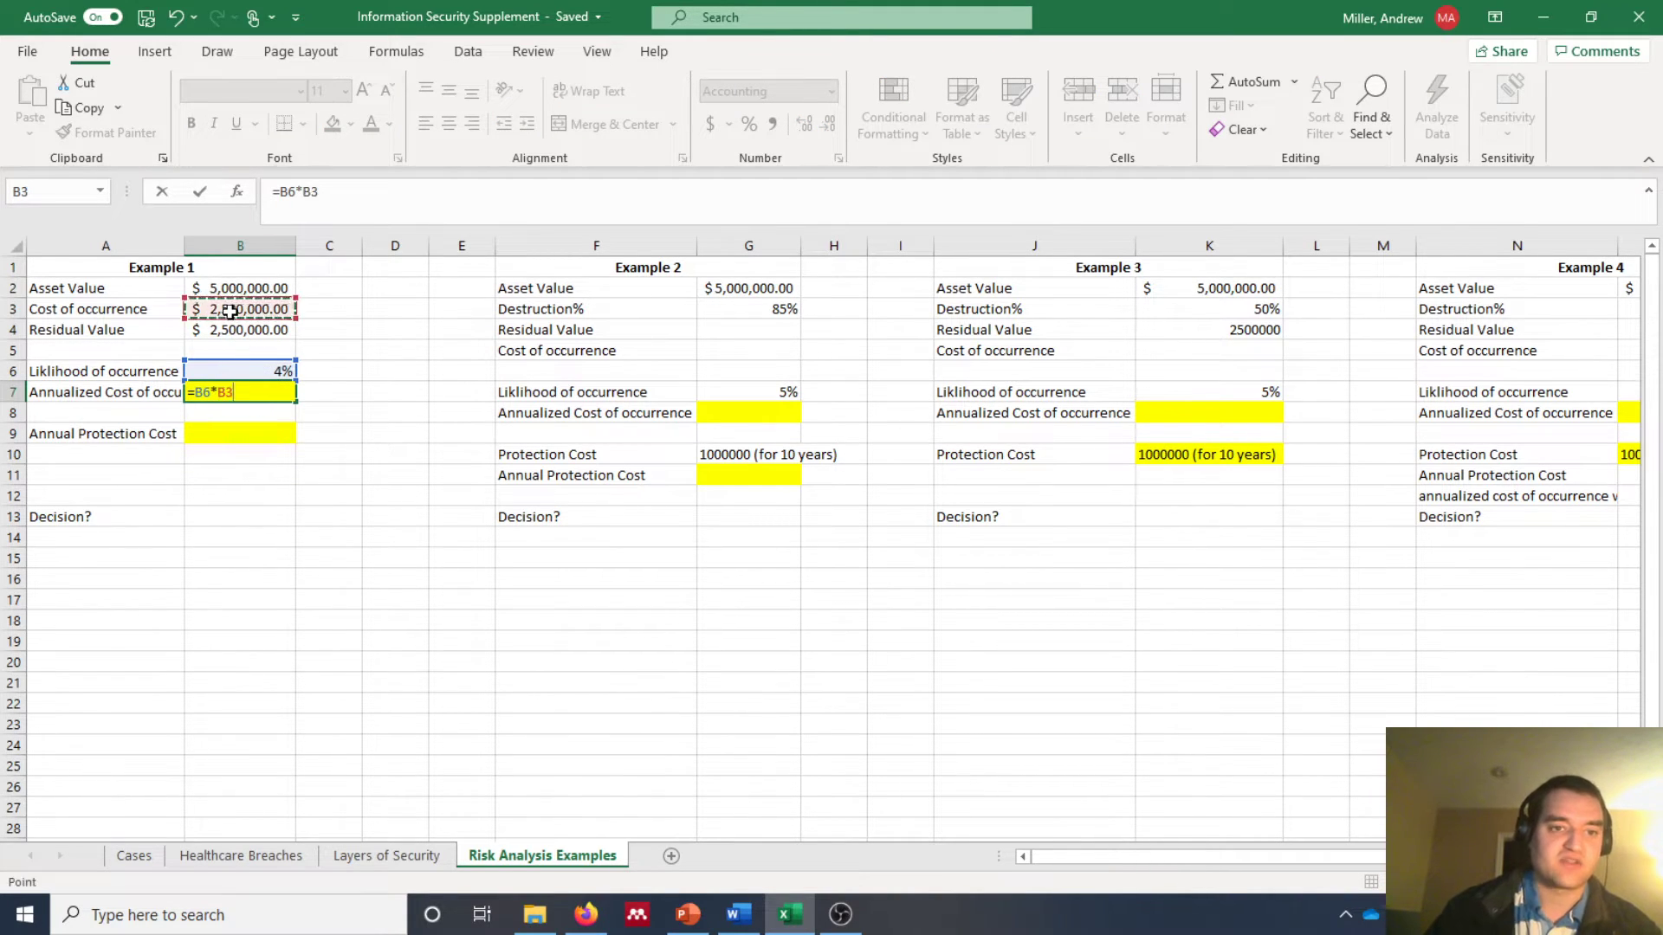
key("Return")
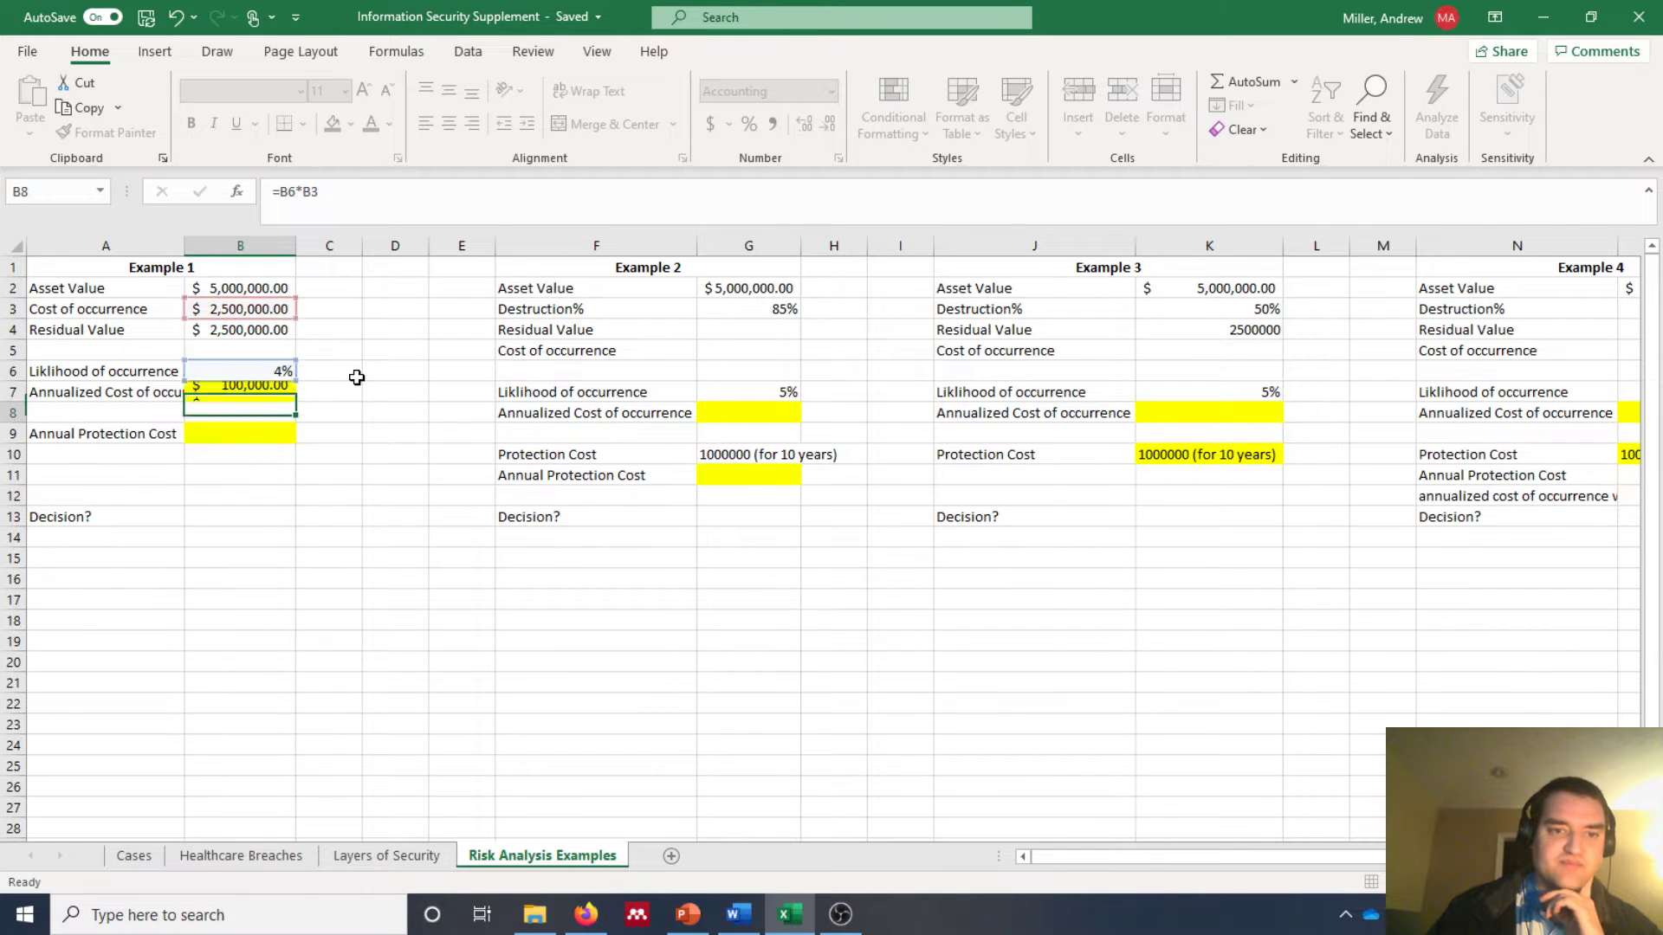
left_click(239, 395)
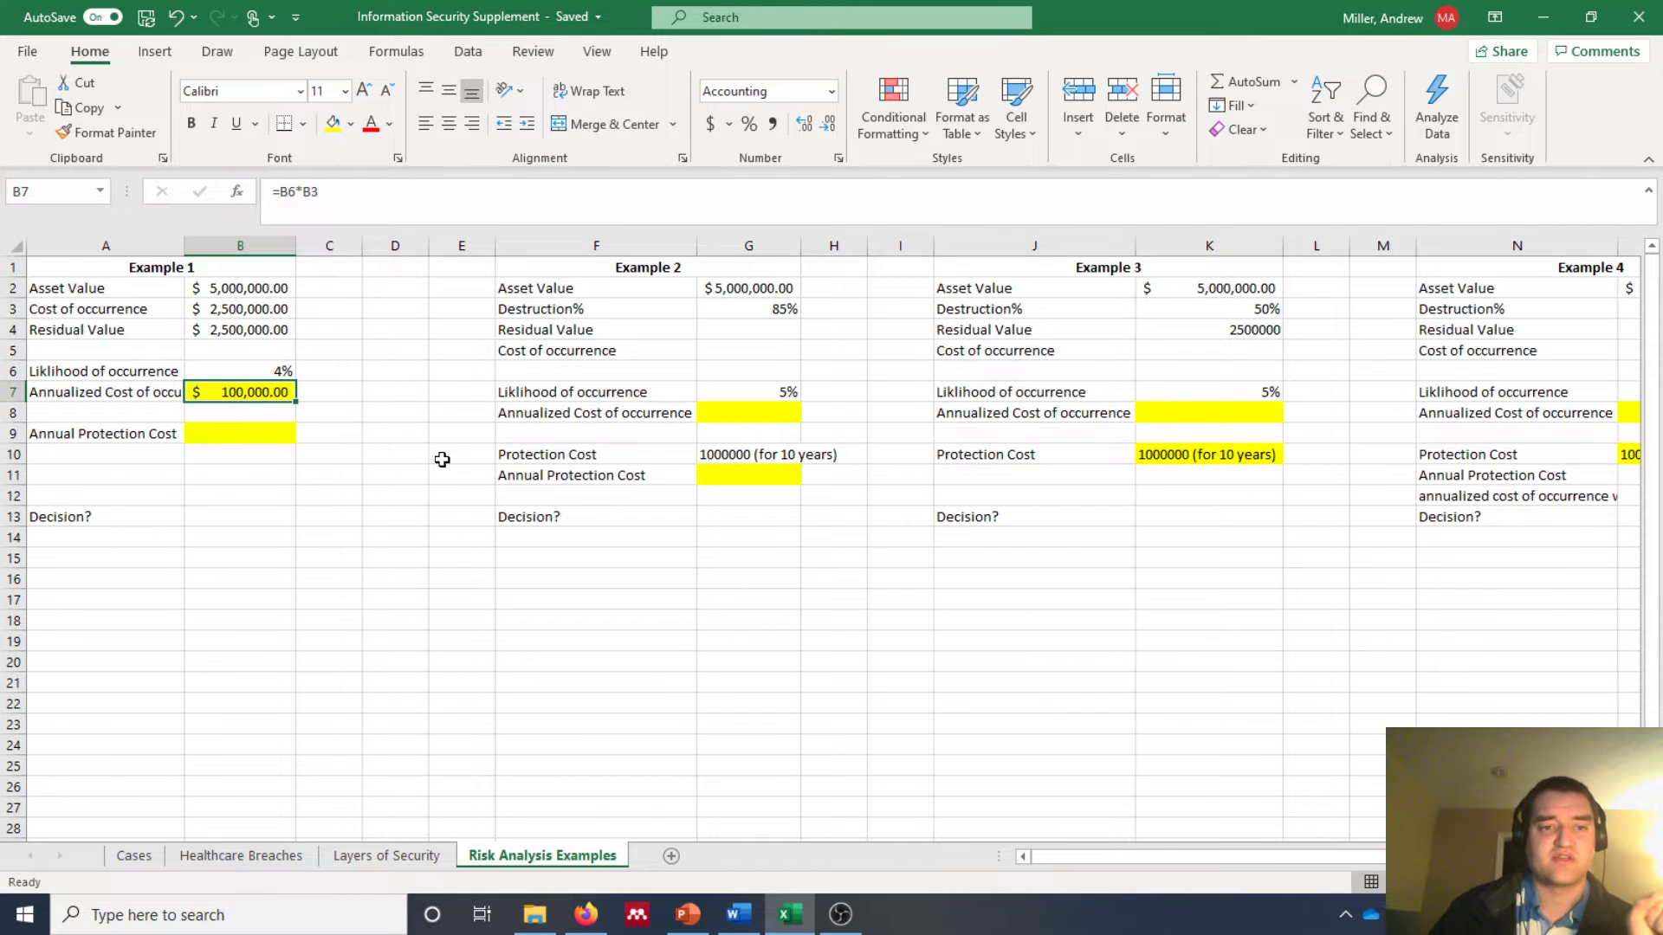
Step: Set Example 1's annual protection cost in B9 to 90000 and select the empty decision cell B13
left_click(278, 456)
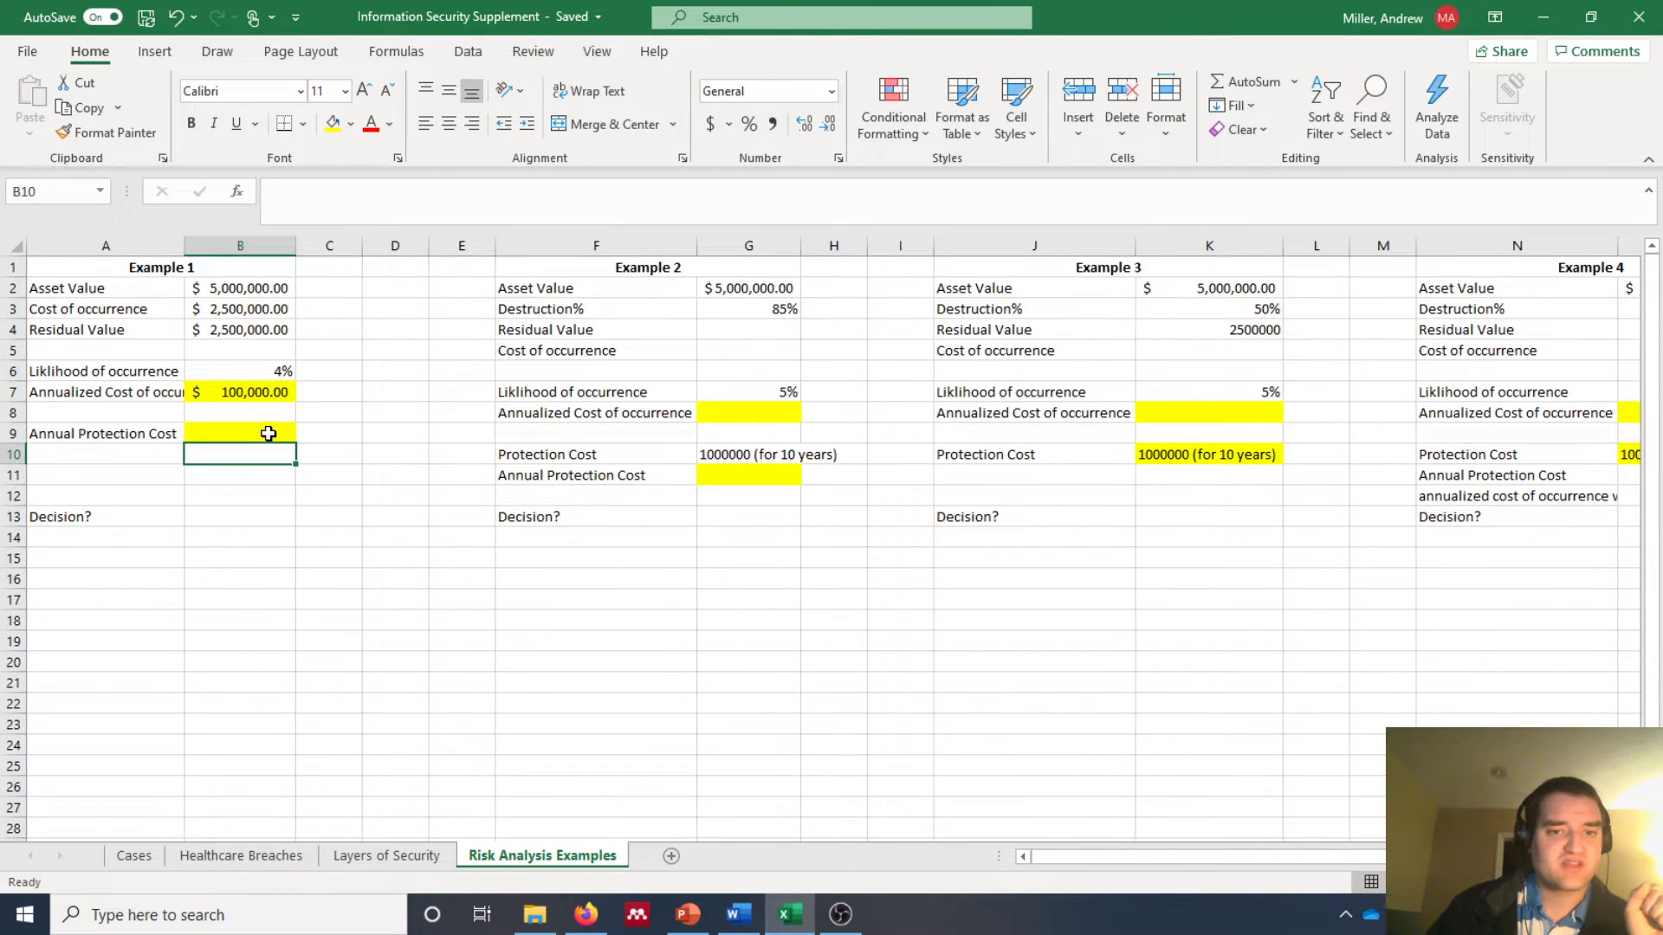
left_click(278, 436)
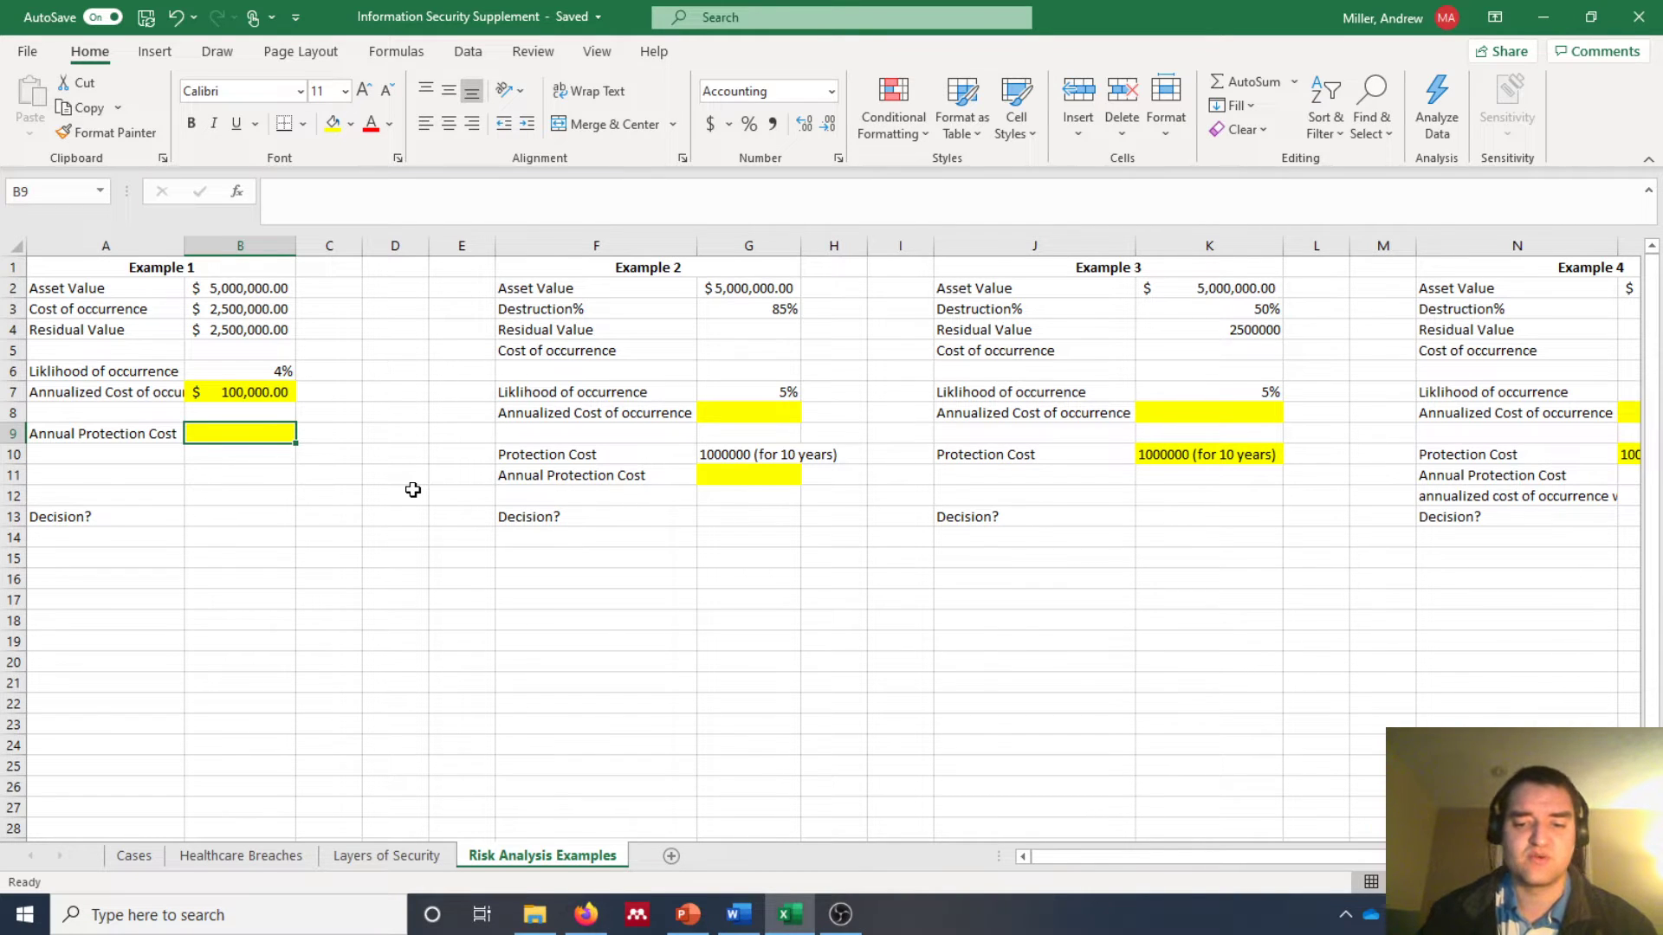
type("90000")
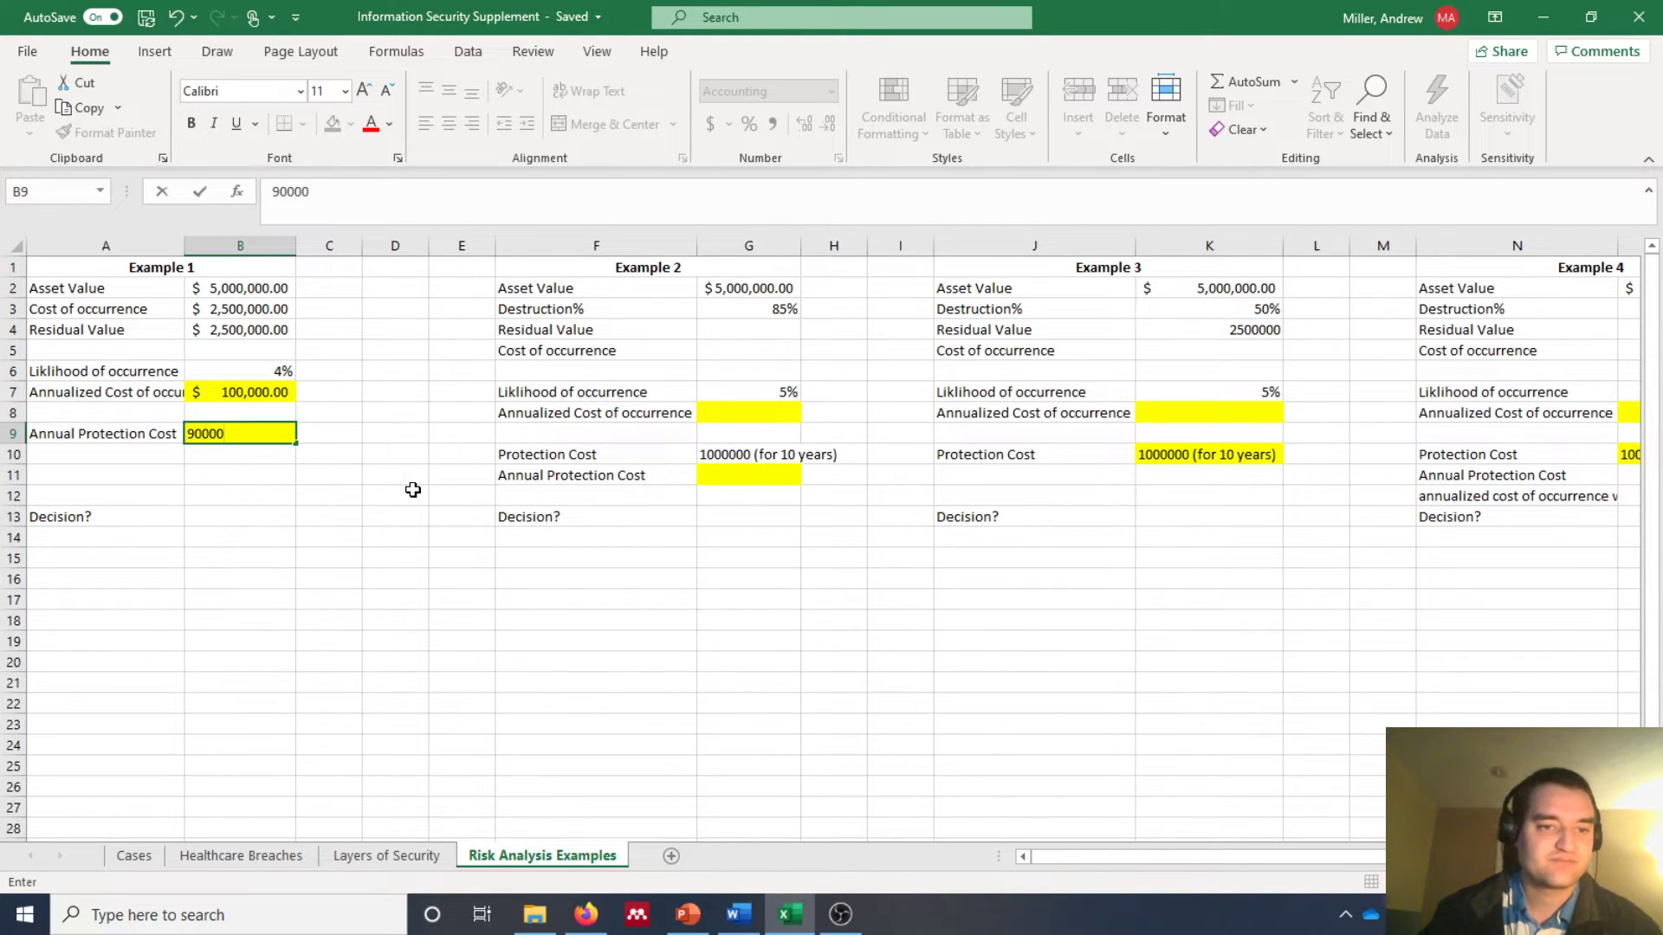
key("Return")
left_click(210, 512)
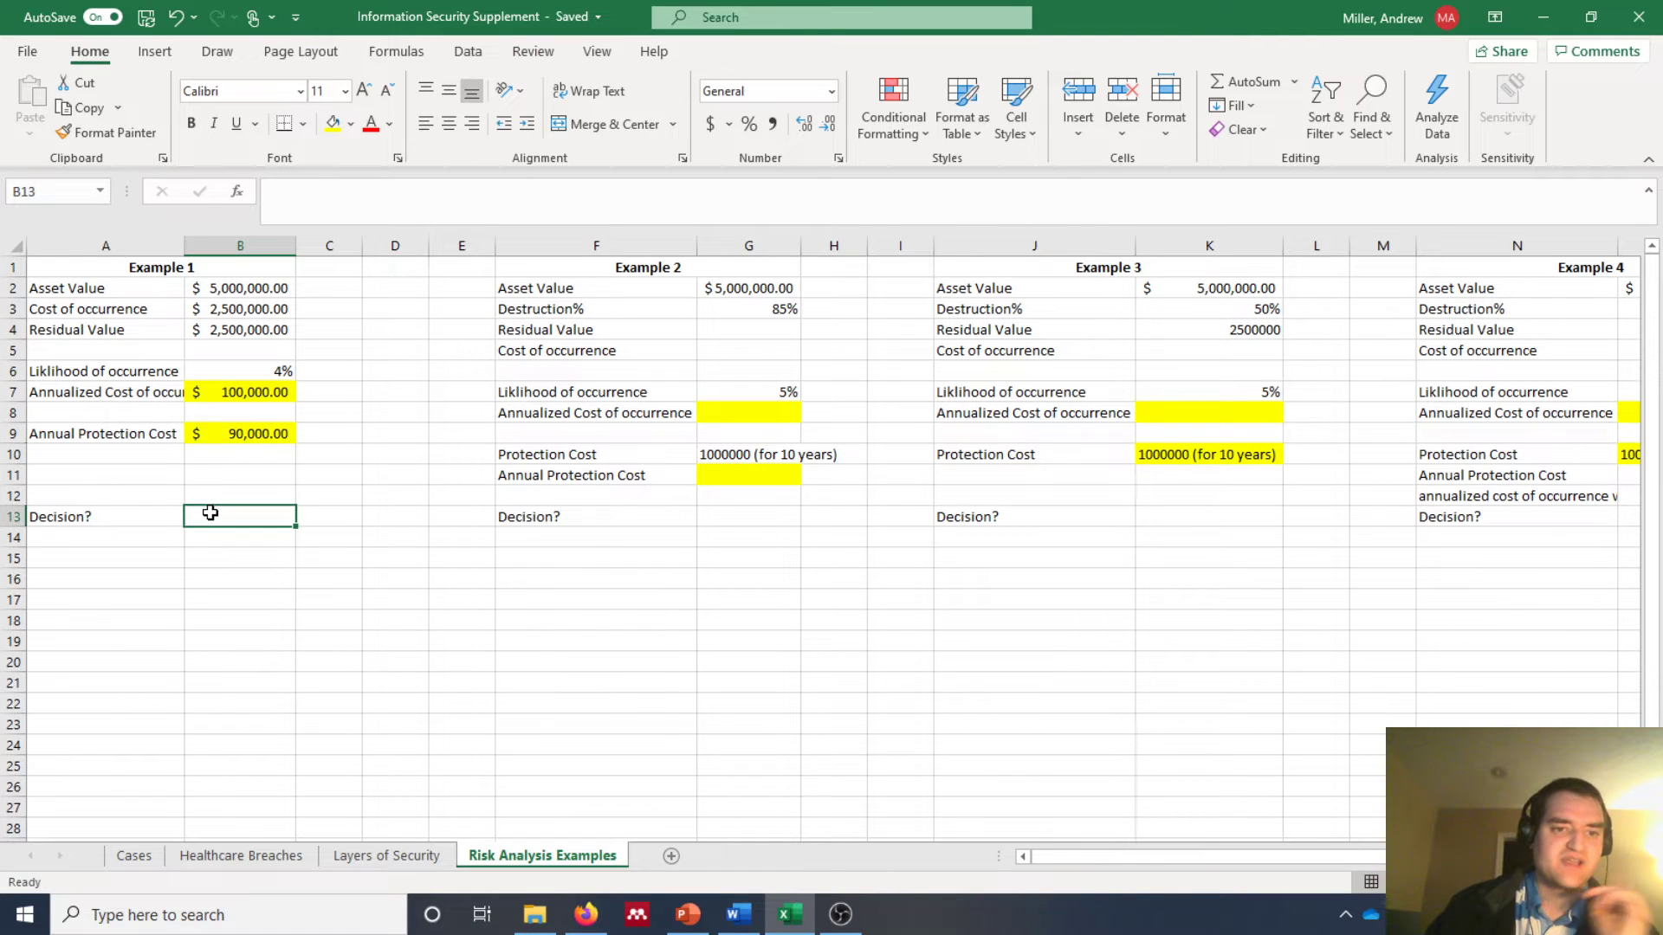
type("Since ")
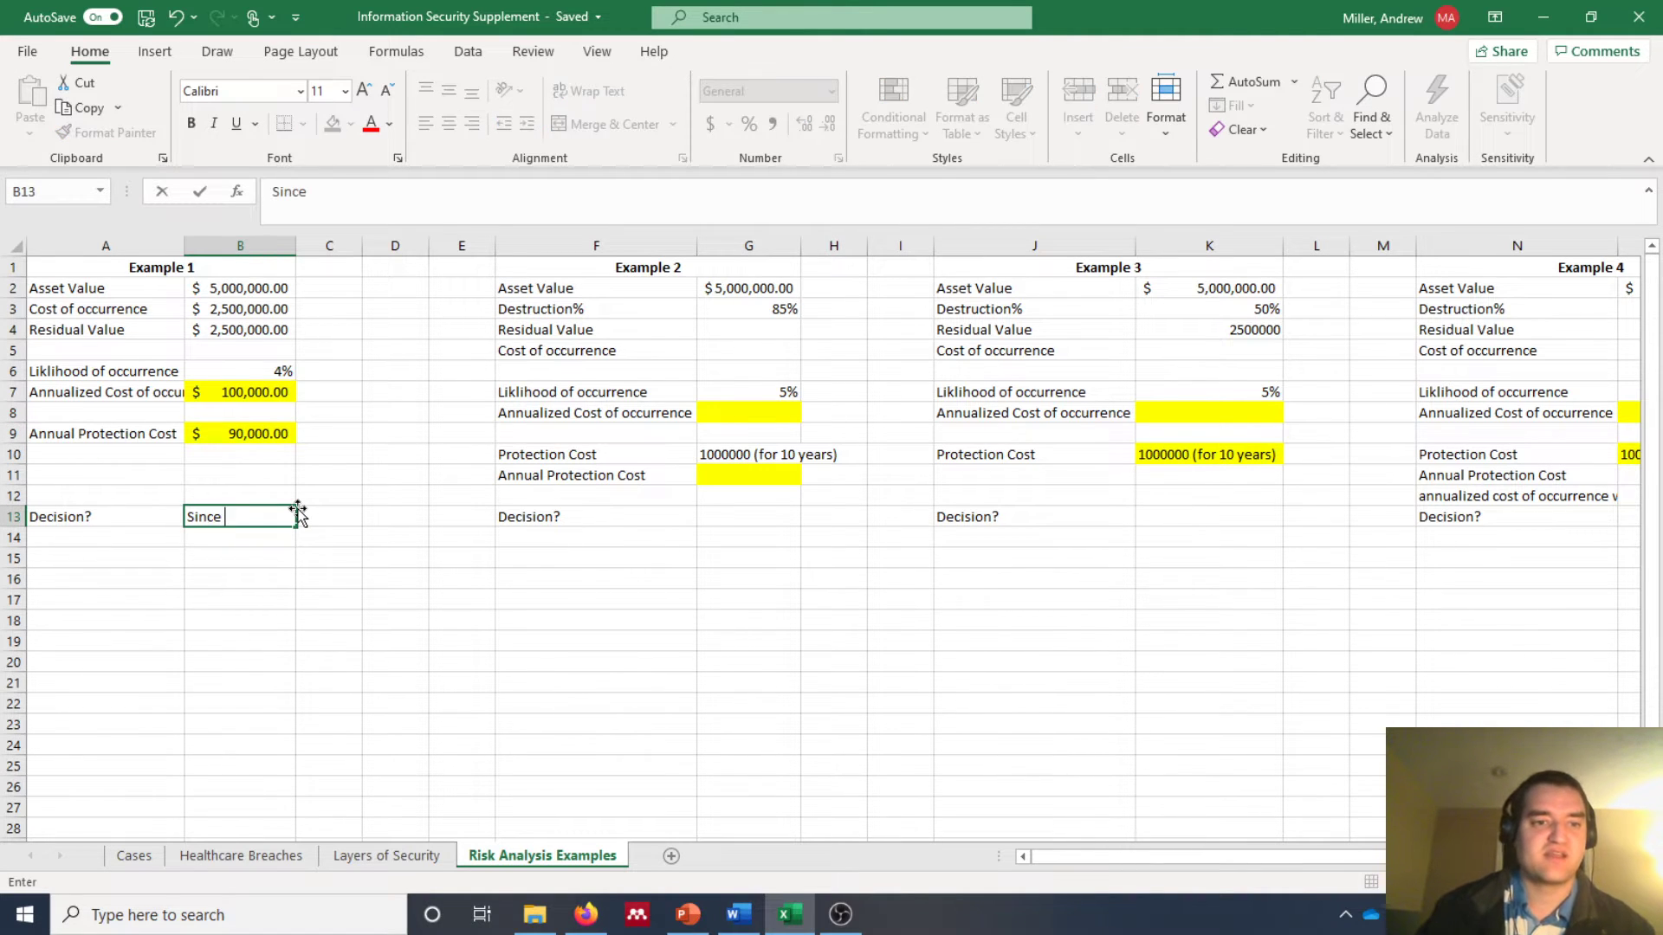
type("the annualize")
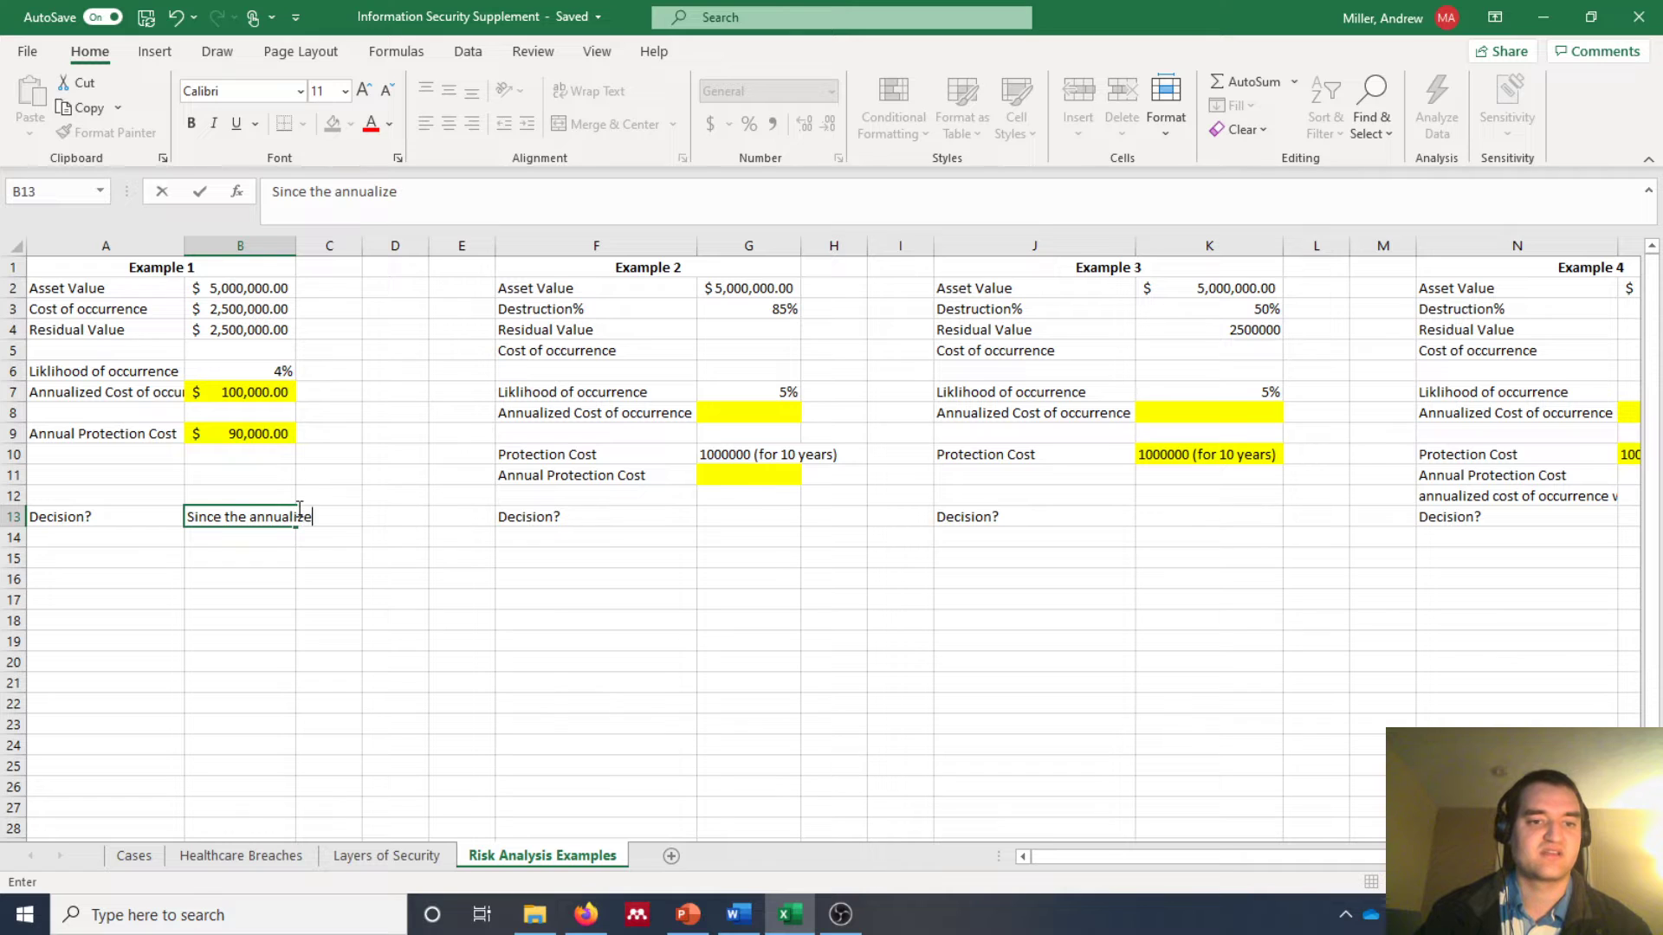
key("BackSpace")
key("BackSpace")
key("BackSpace")
key("BackSpace")
key("BackSpace")
key("BackSpace")
key("BackSpace")
key("BackSpace")
key("BackSpace")
key("BackSpace")
key("BackSpace")
key("BackSpace")
key("BackSpace")
key("BackSpace")
key("BackSpace")
key("BackSpace")
key("BackSpace")
key("BackSpace")
key("BackSpace")
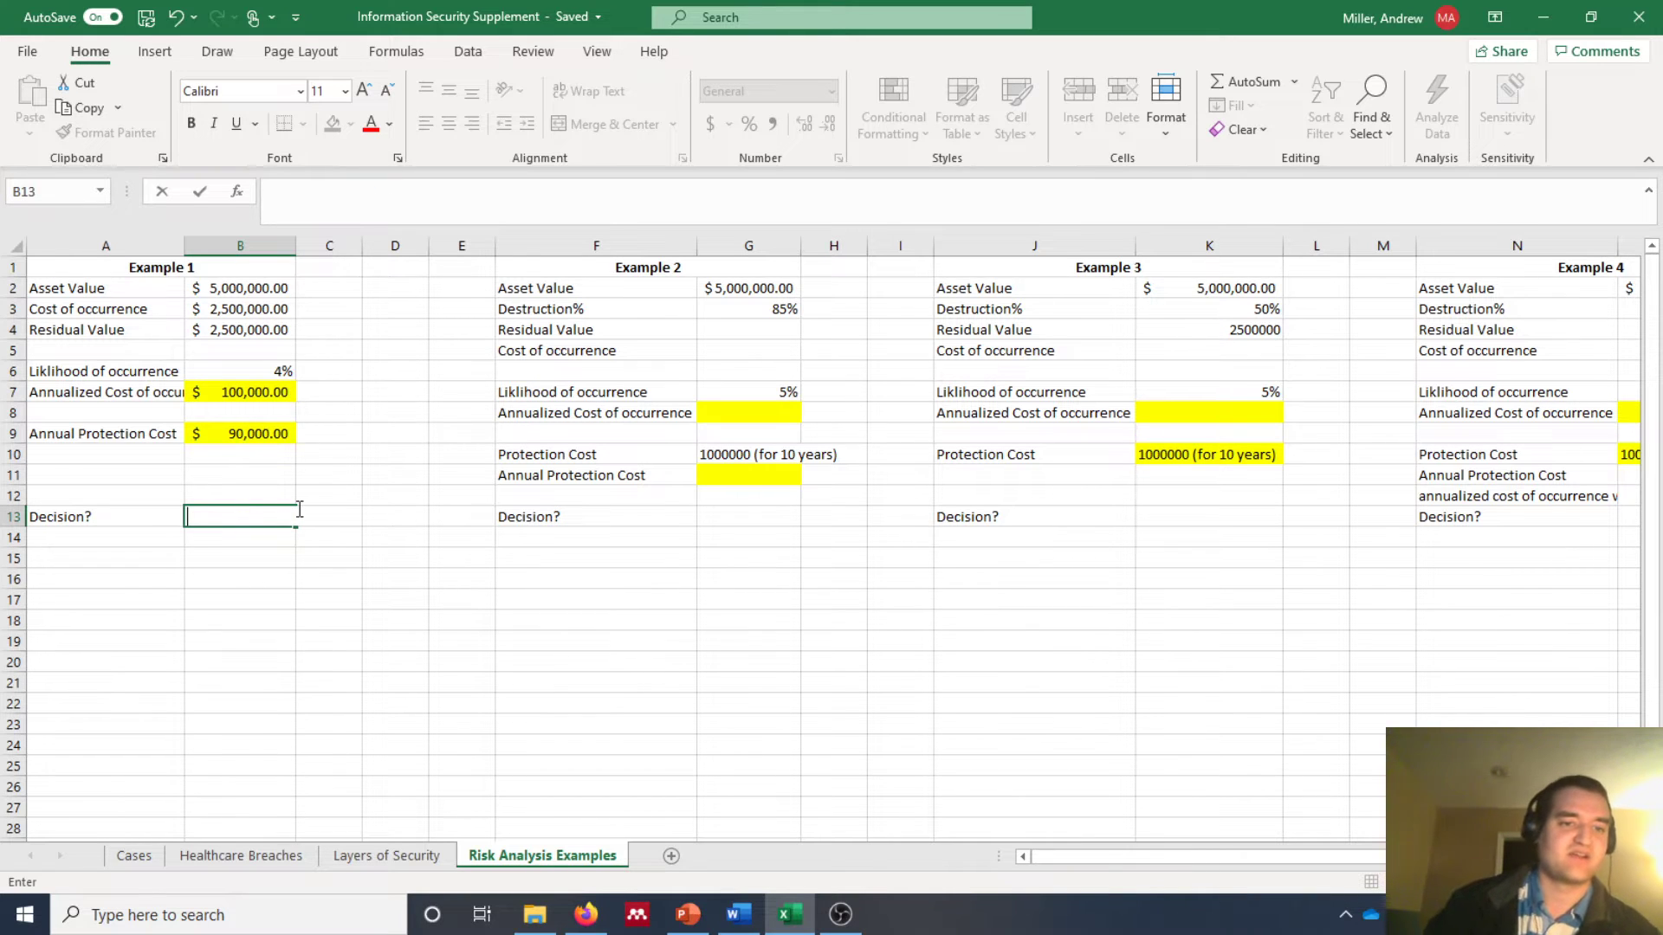
Step: Enter "Go with protection" as Example 1's decision in B13
type("G")
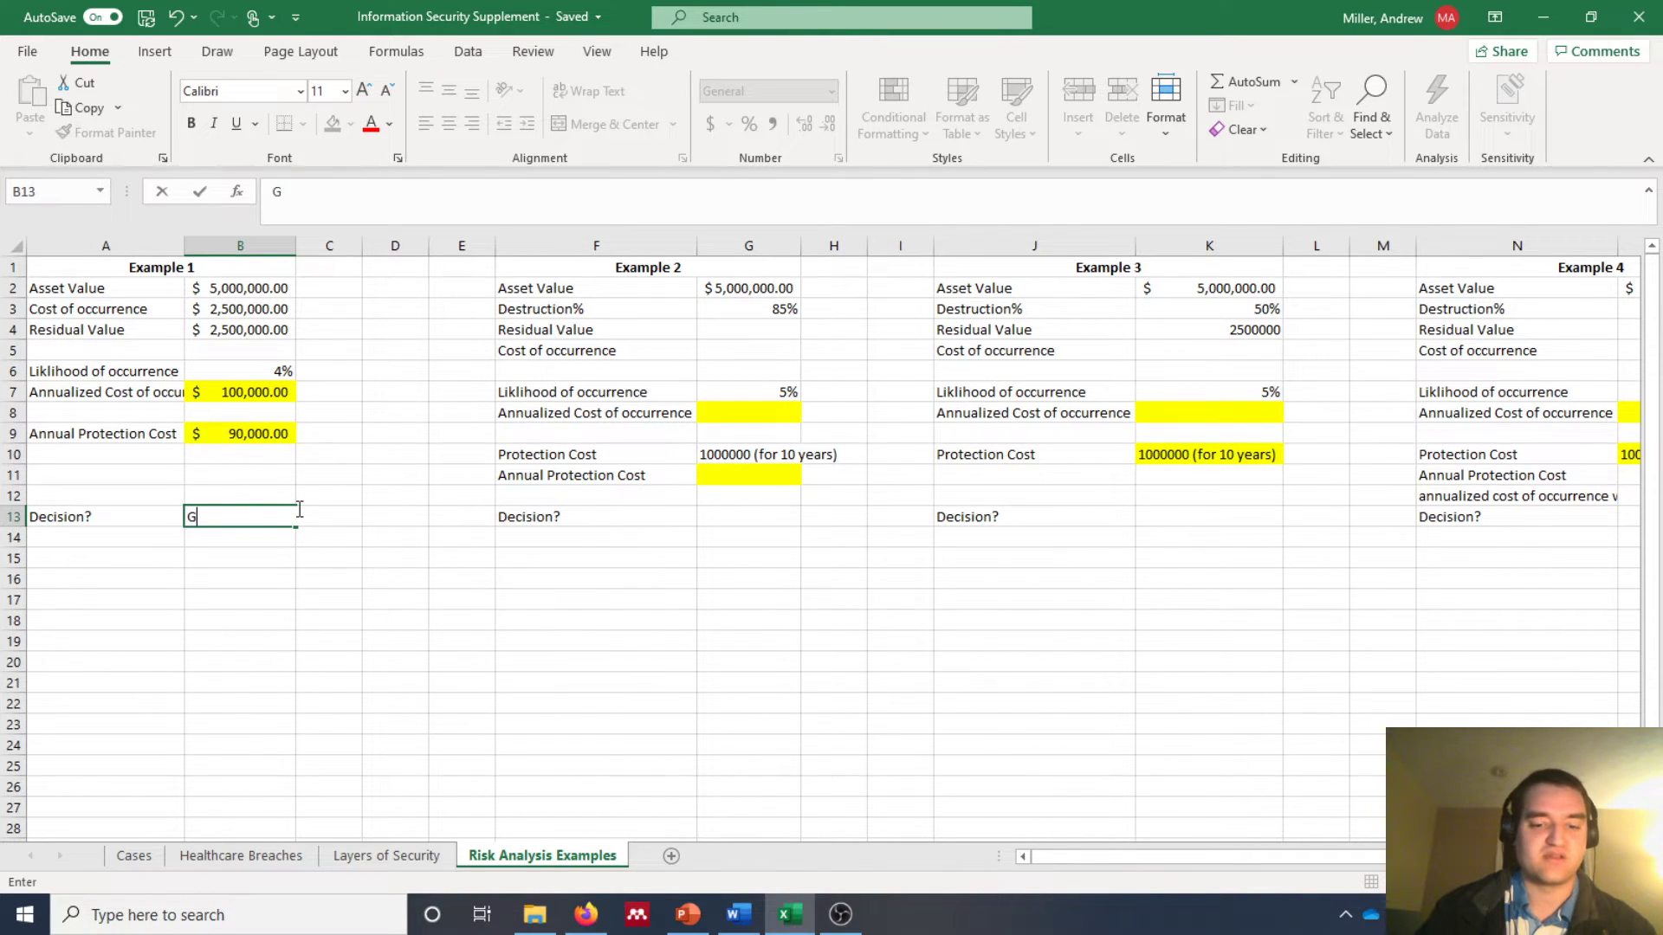
type("o with protection")
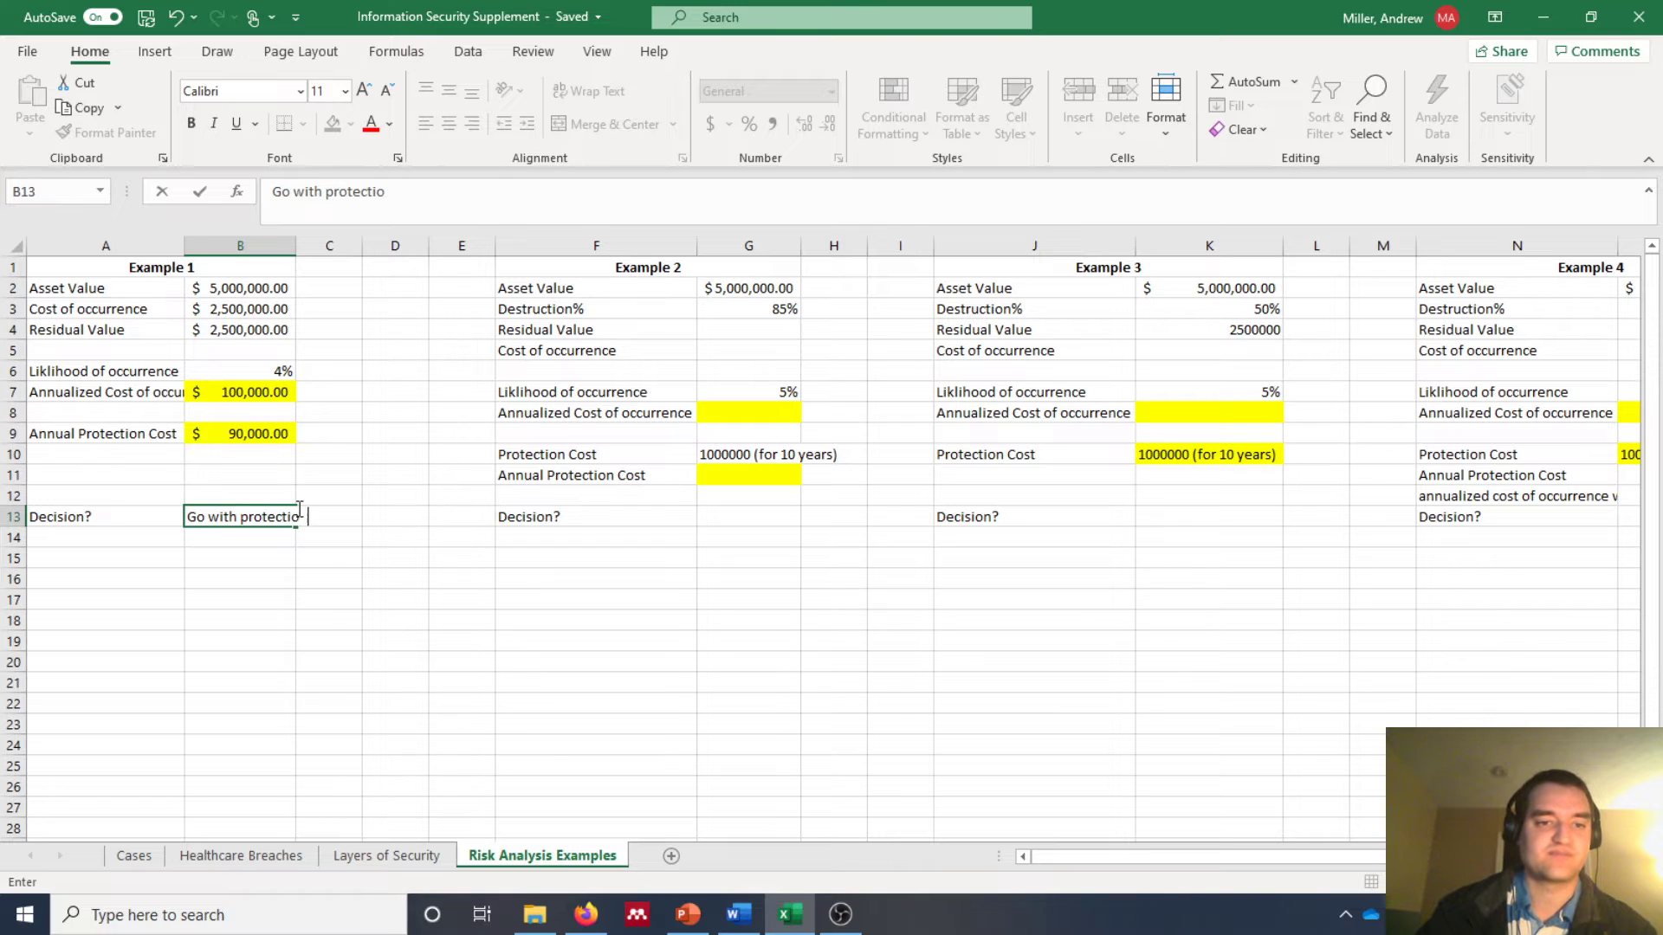
left_click(374, 472)
left_click(255, 432)
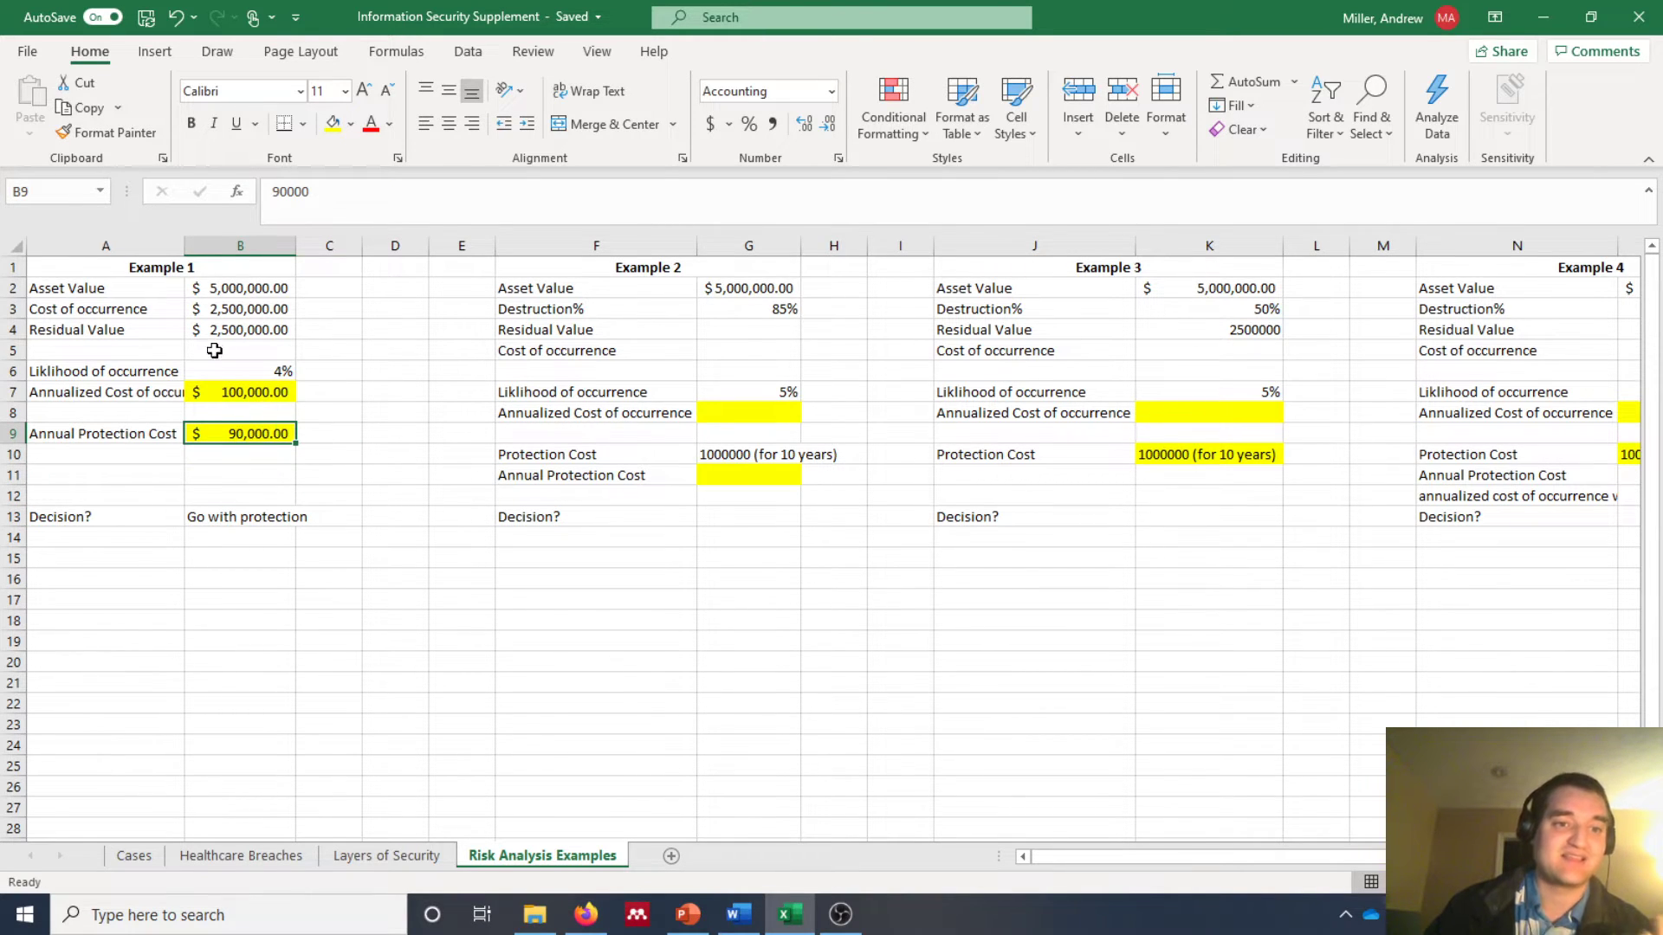
left_click(210, 389)
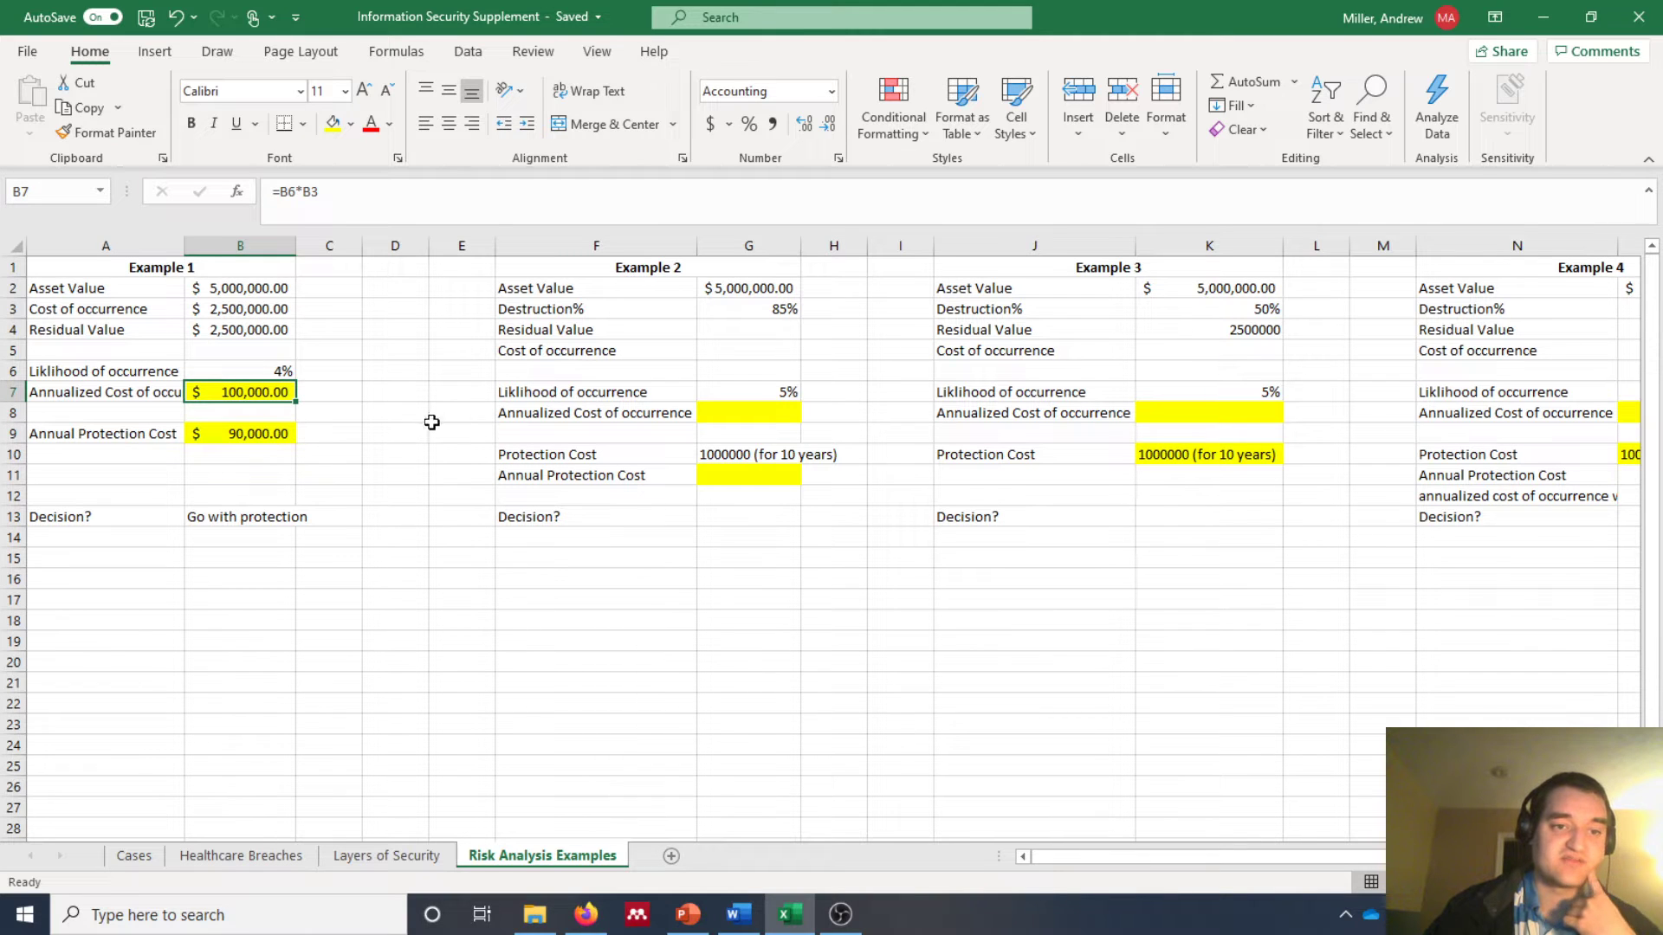
left_click(222, 437)
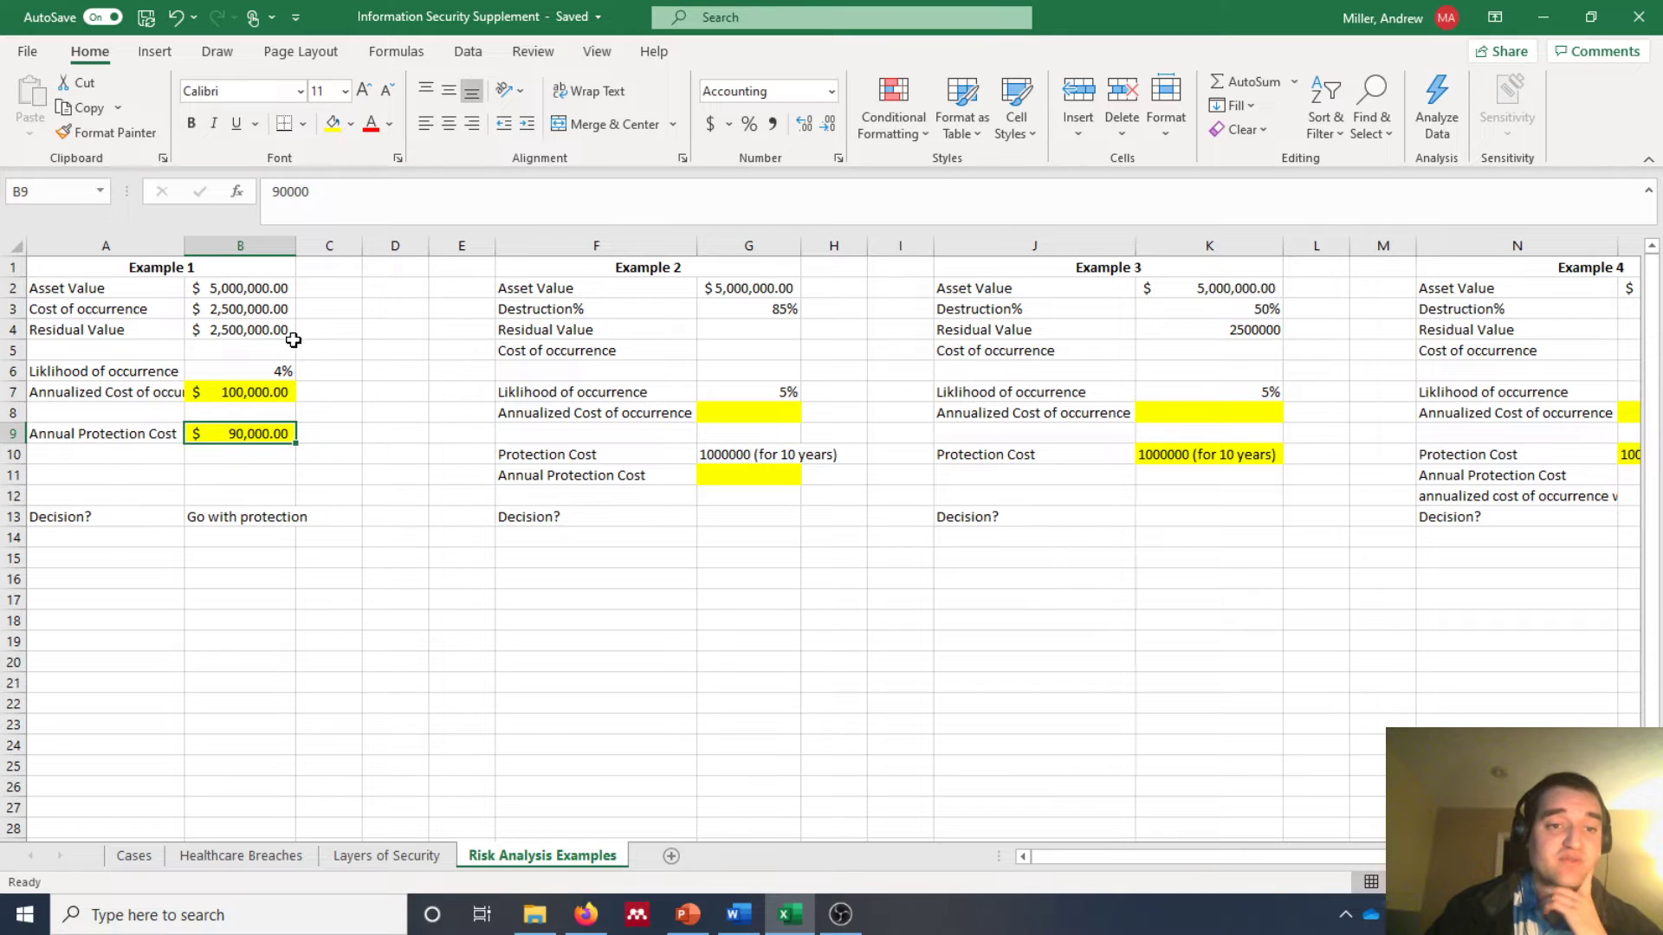
left_click(271, 386)
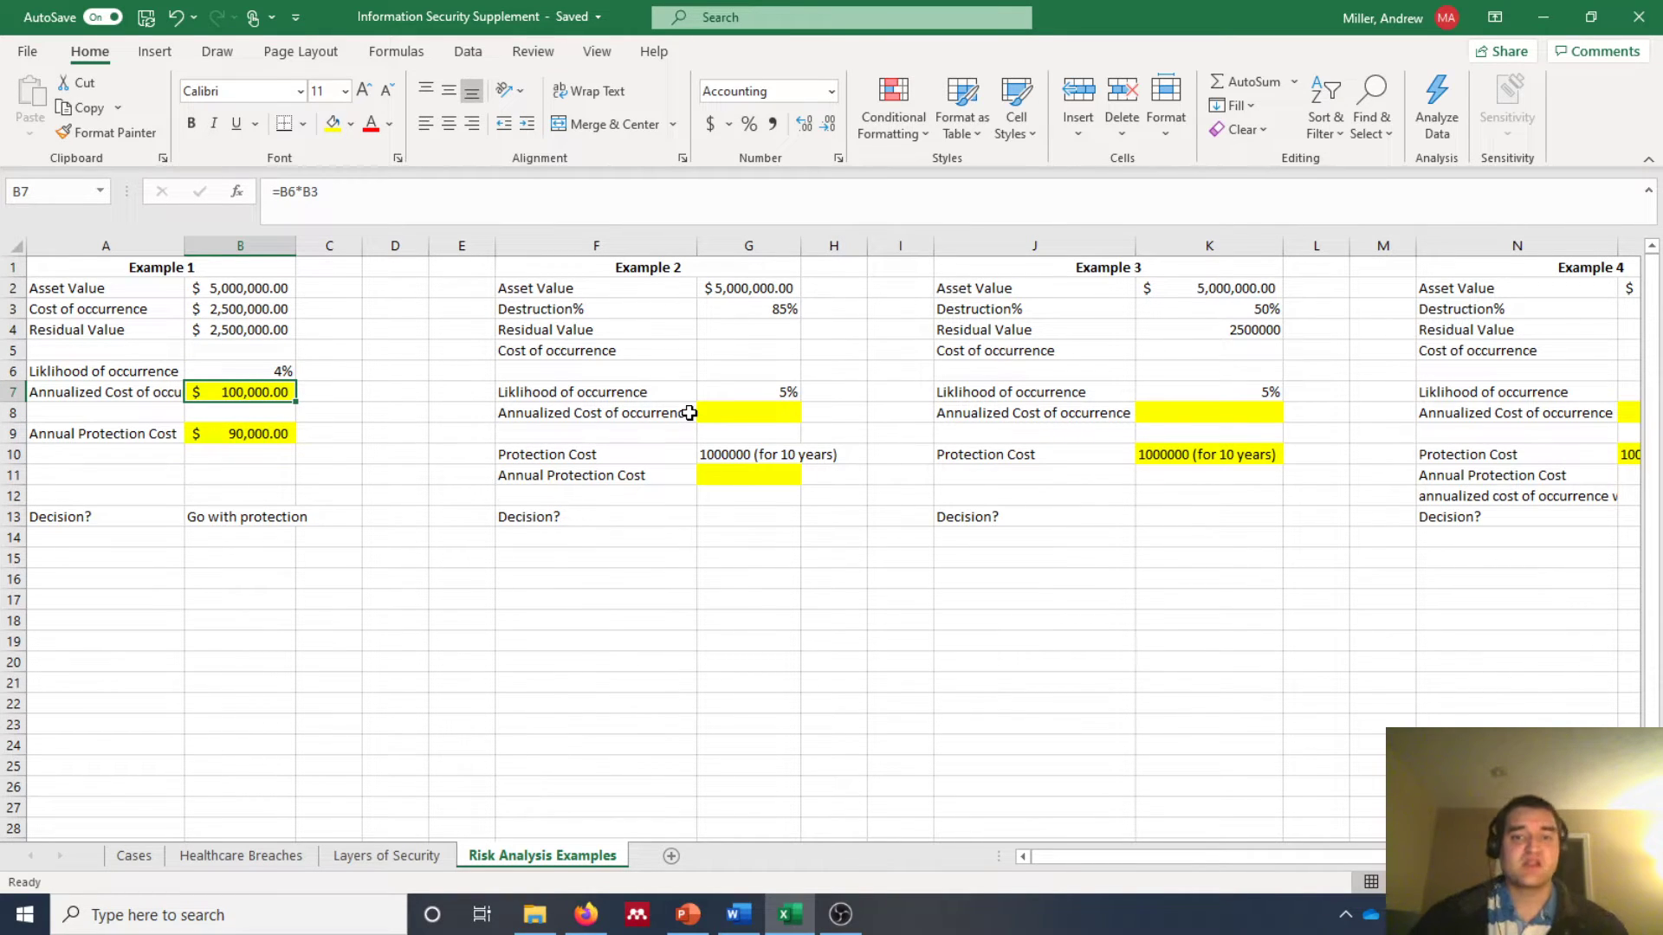
Step: Calculate Example 2's residual value in G4 as asset value times one minus the destruction percentage (=G2*(1-G3))
left_click(745, 329)
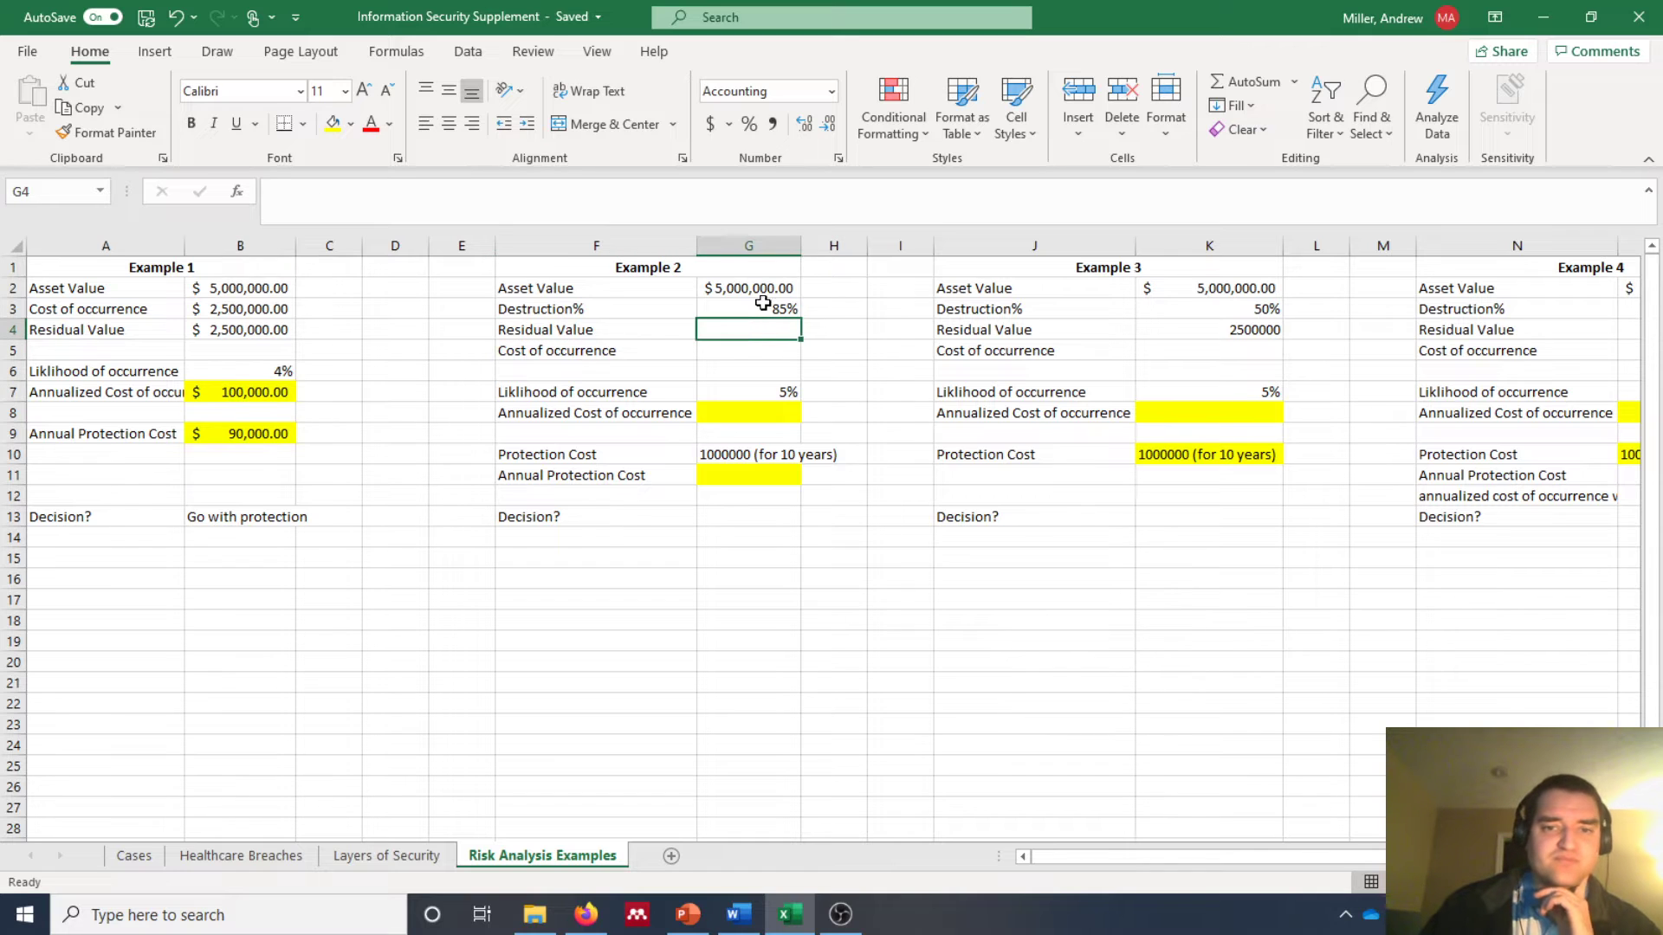
left_click(758, 289)
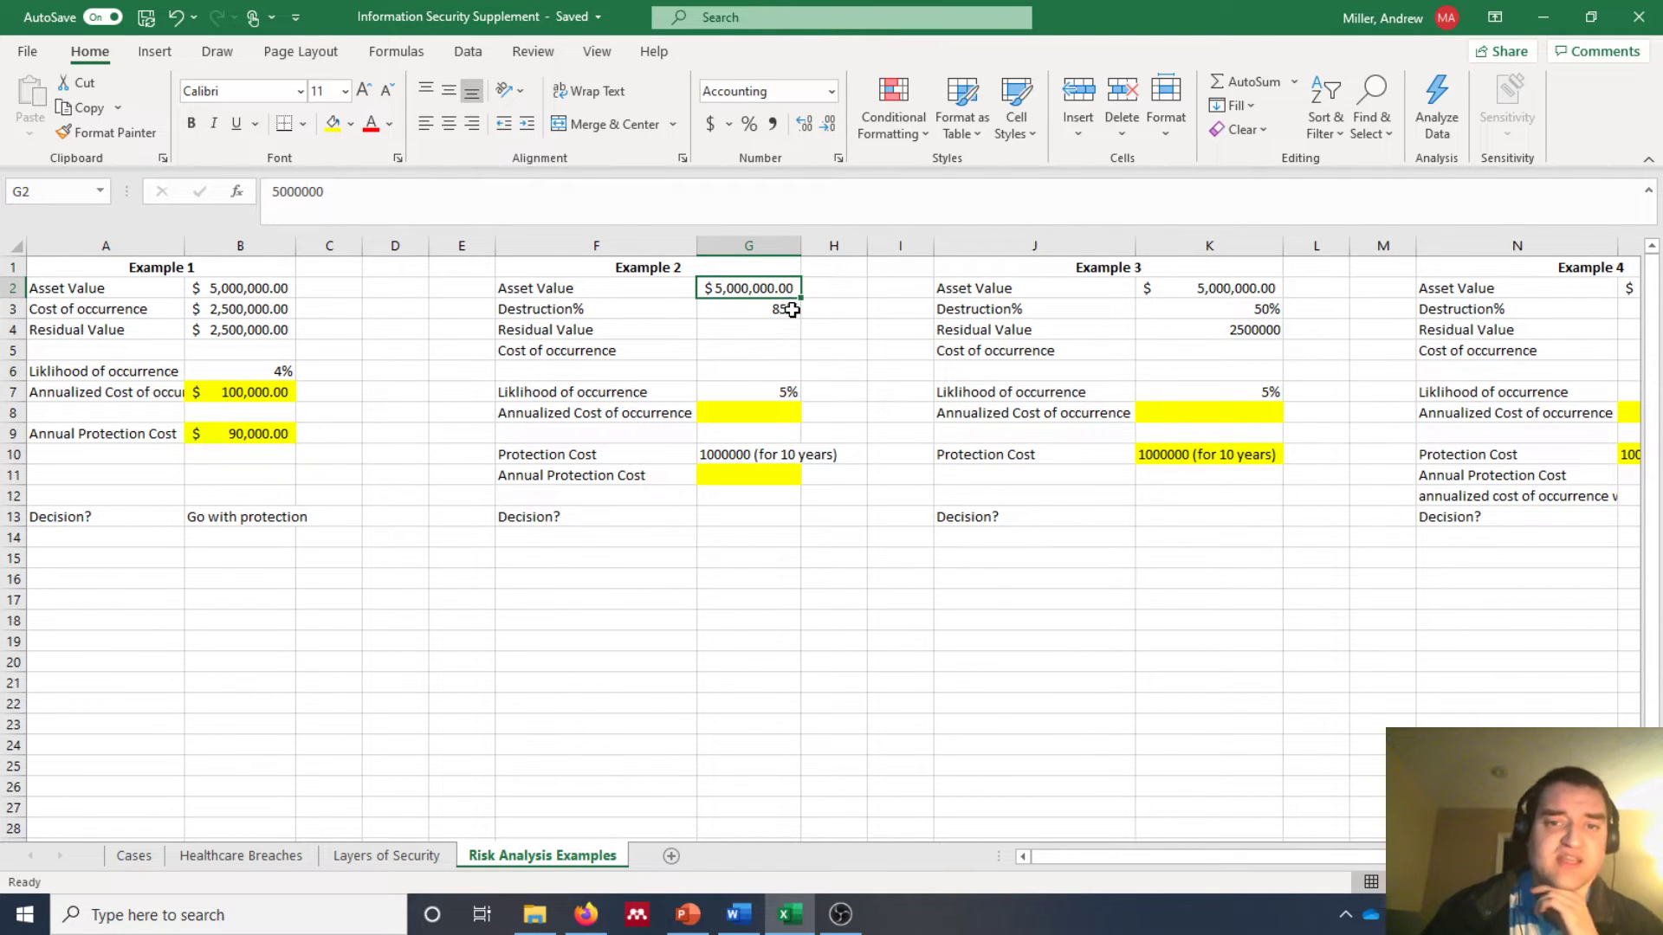
left_click(788, 310)
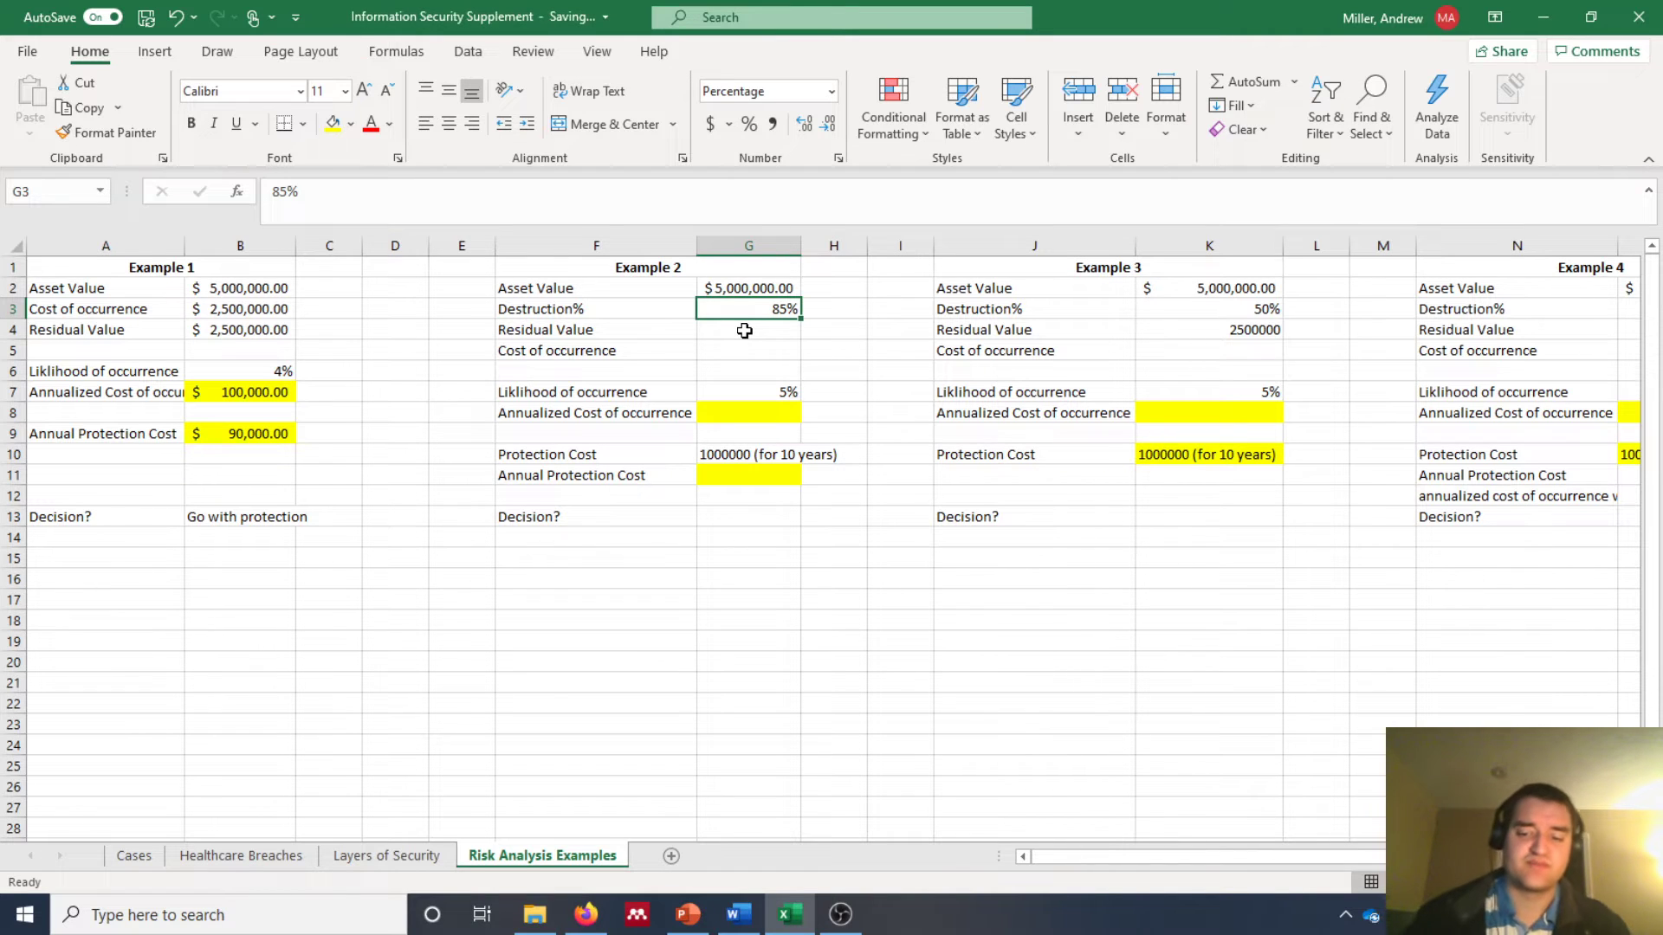
left_click(745, 331)
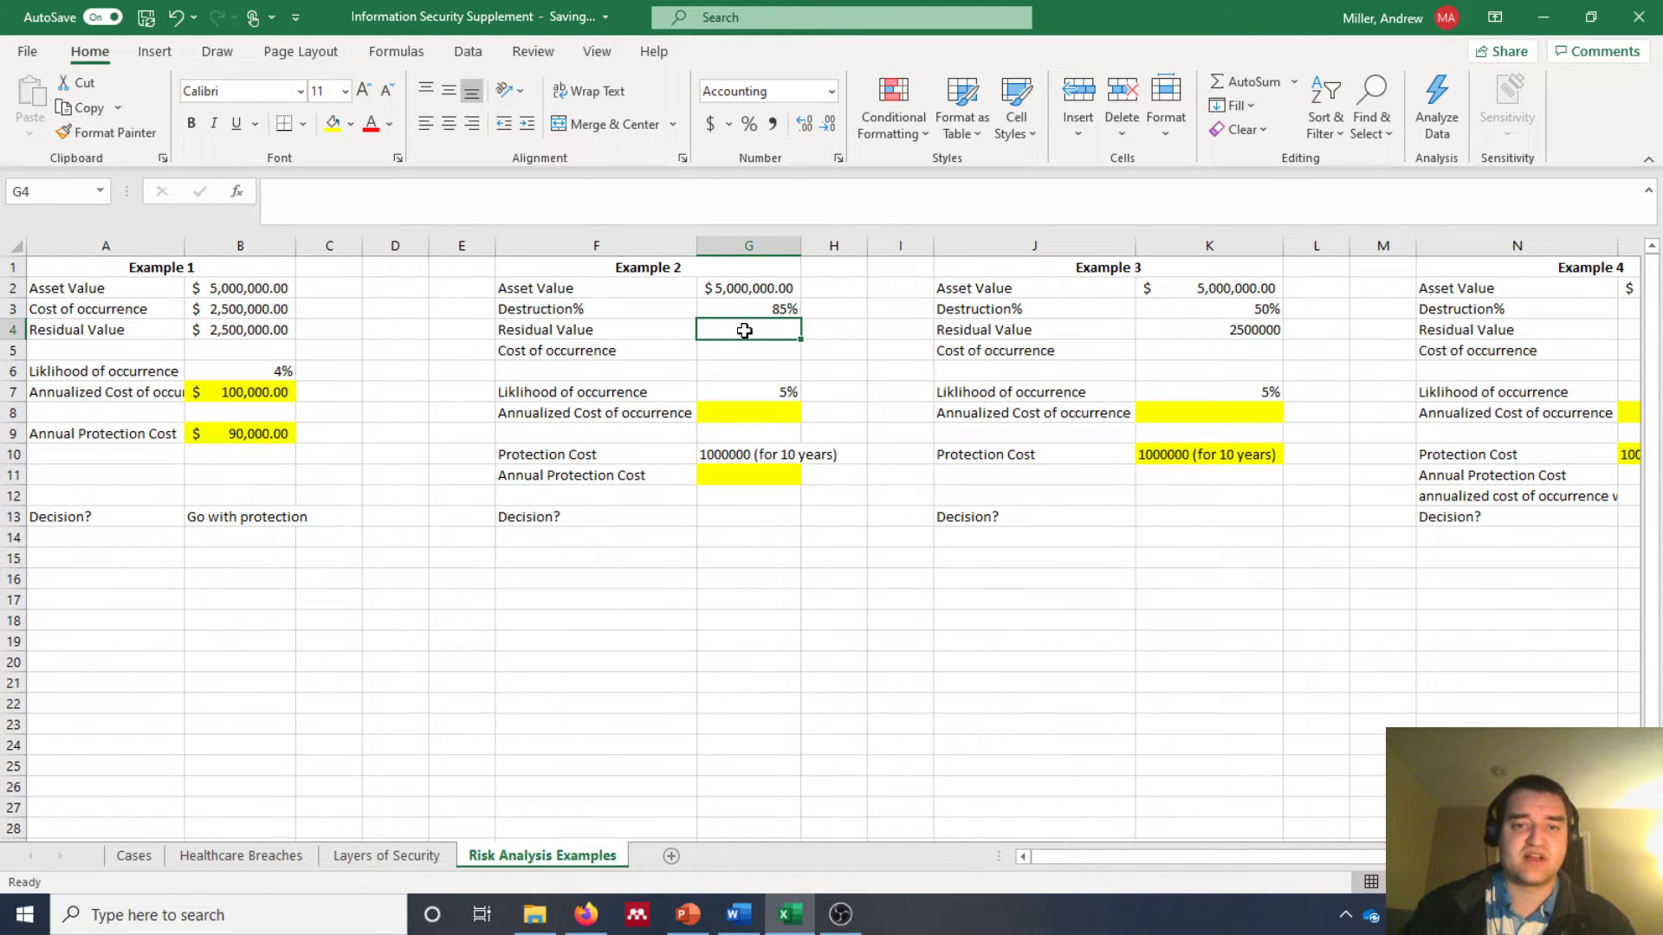
type("=")
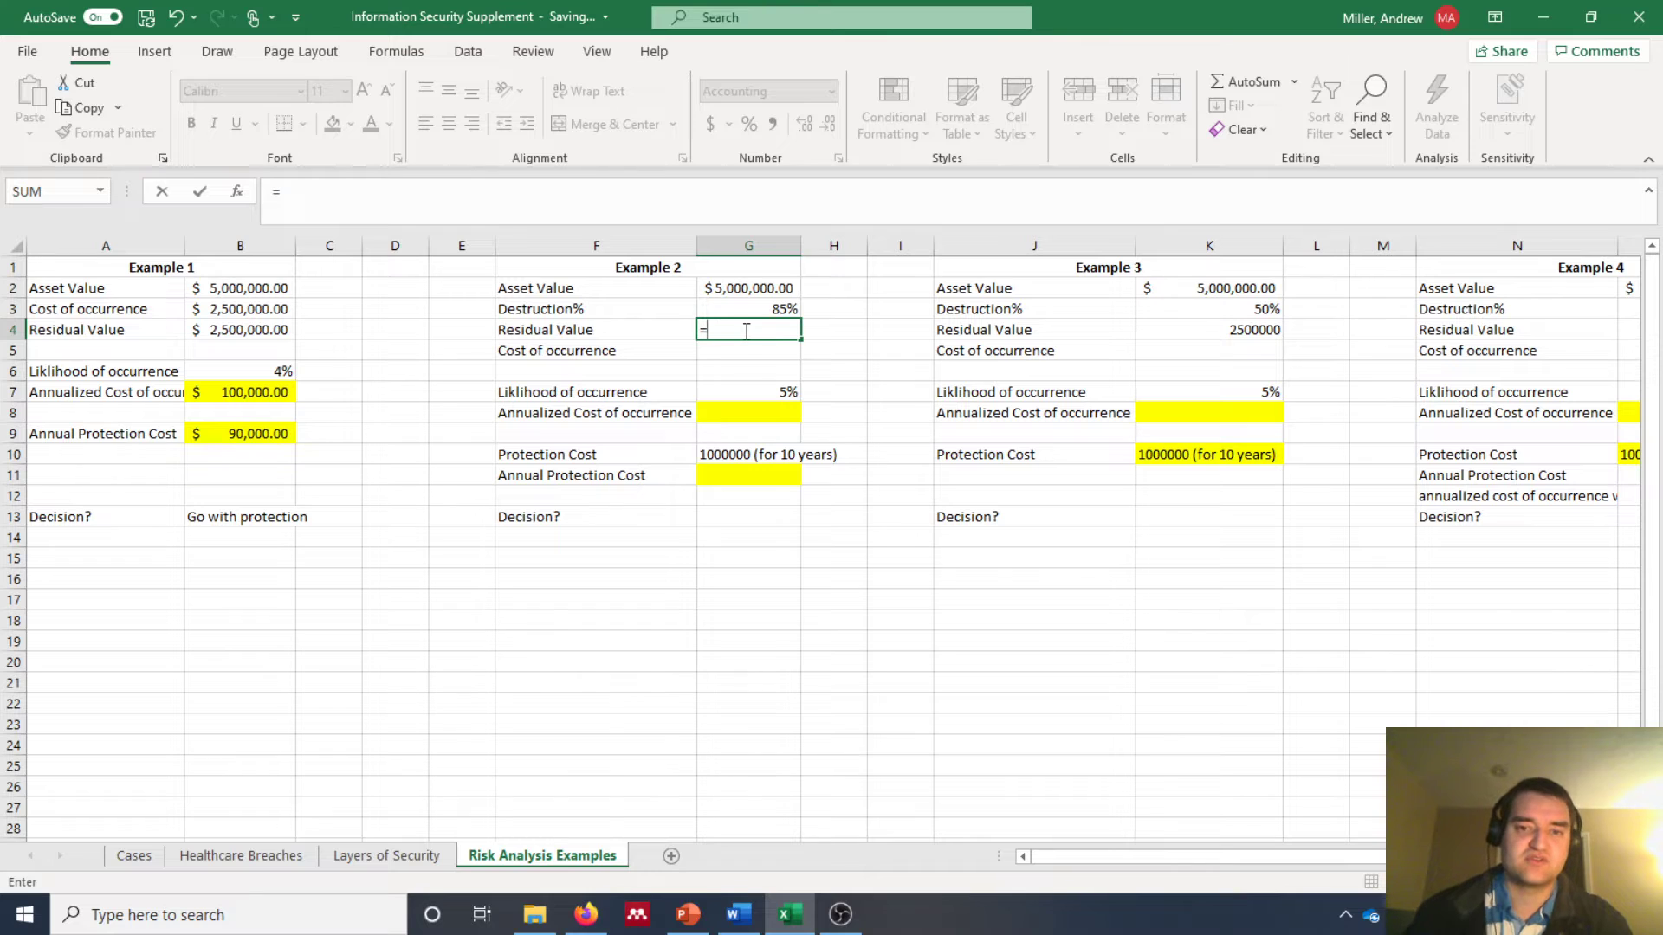
left_click(719, 287)
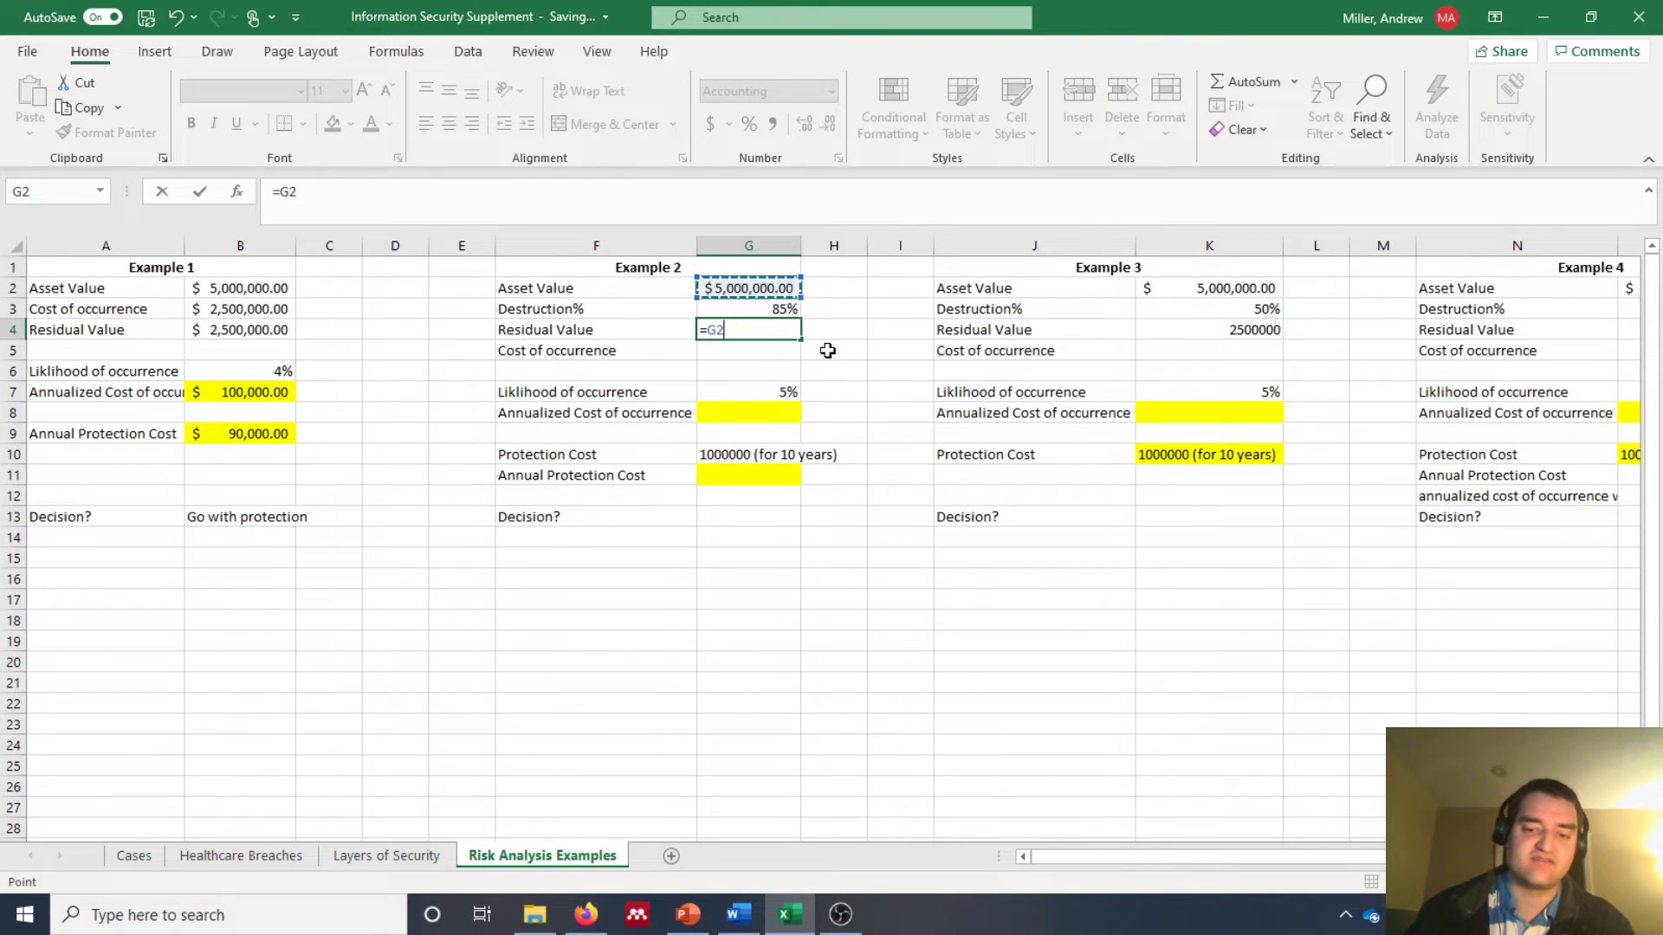
type("*")
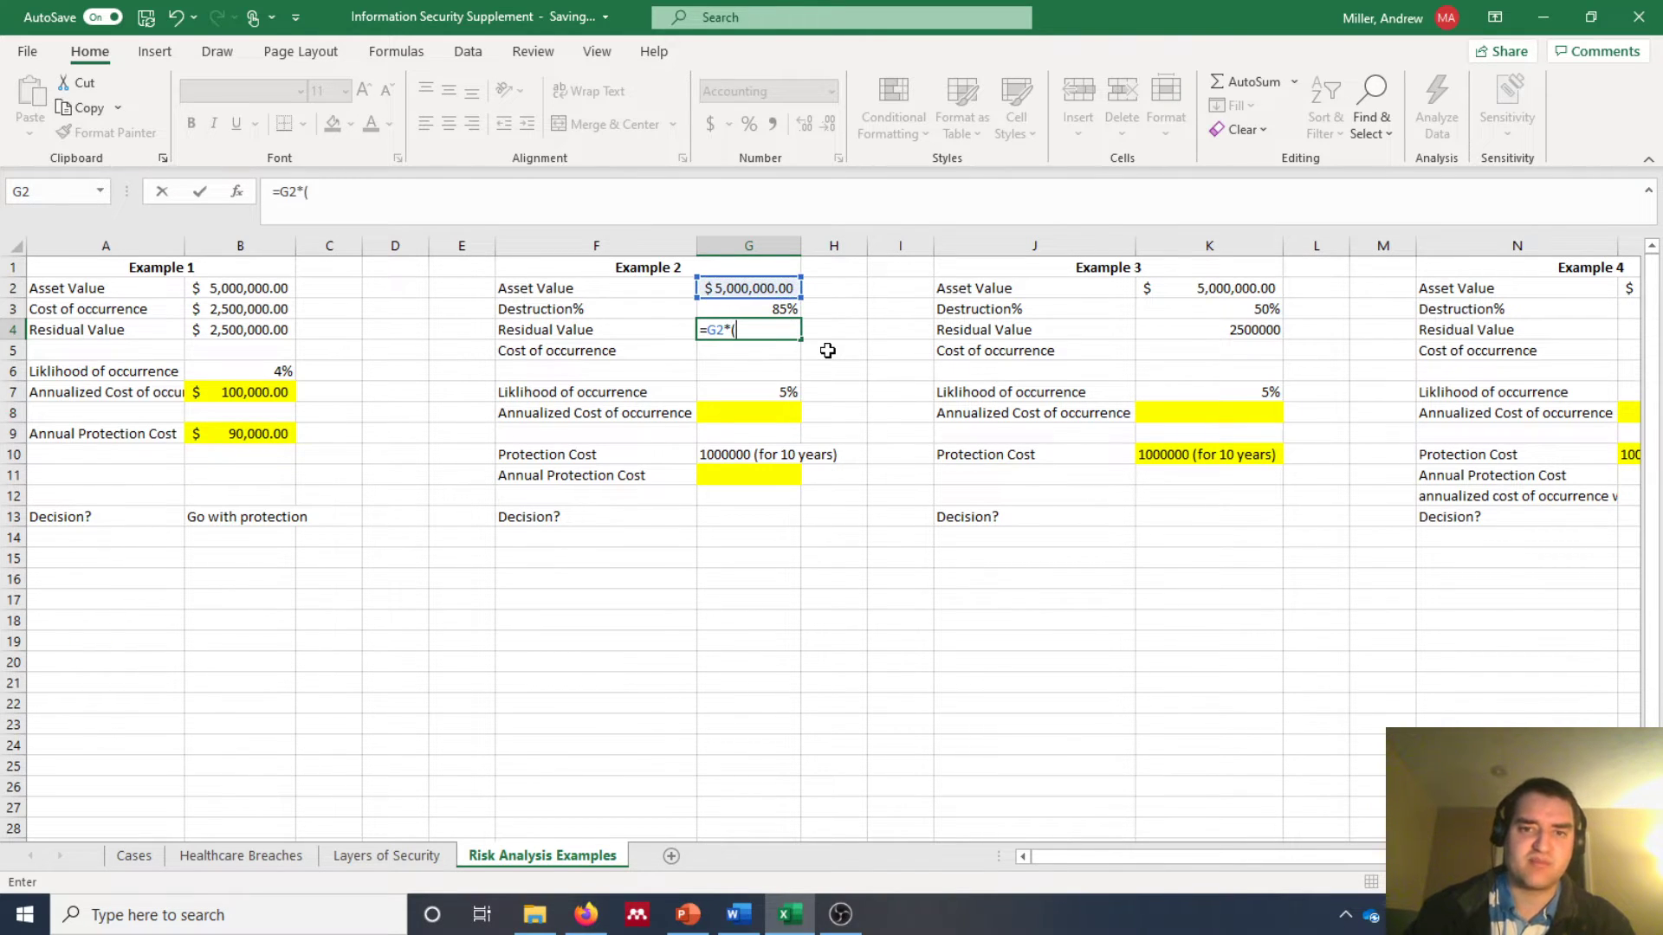
type("(1-")
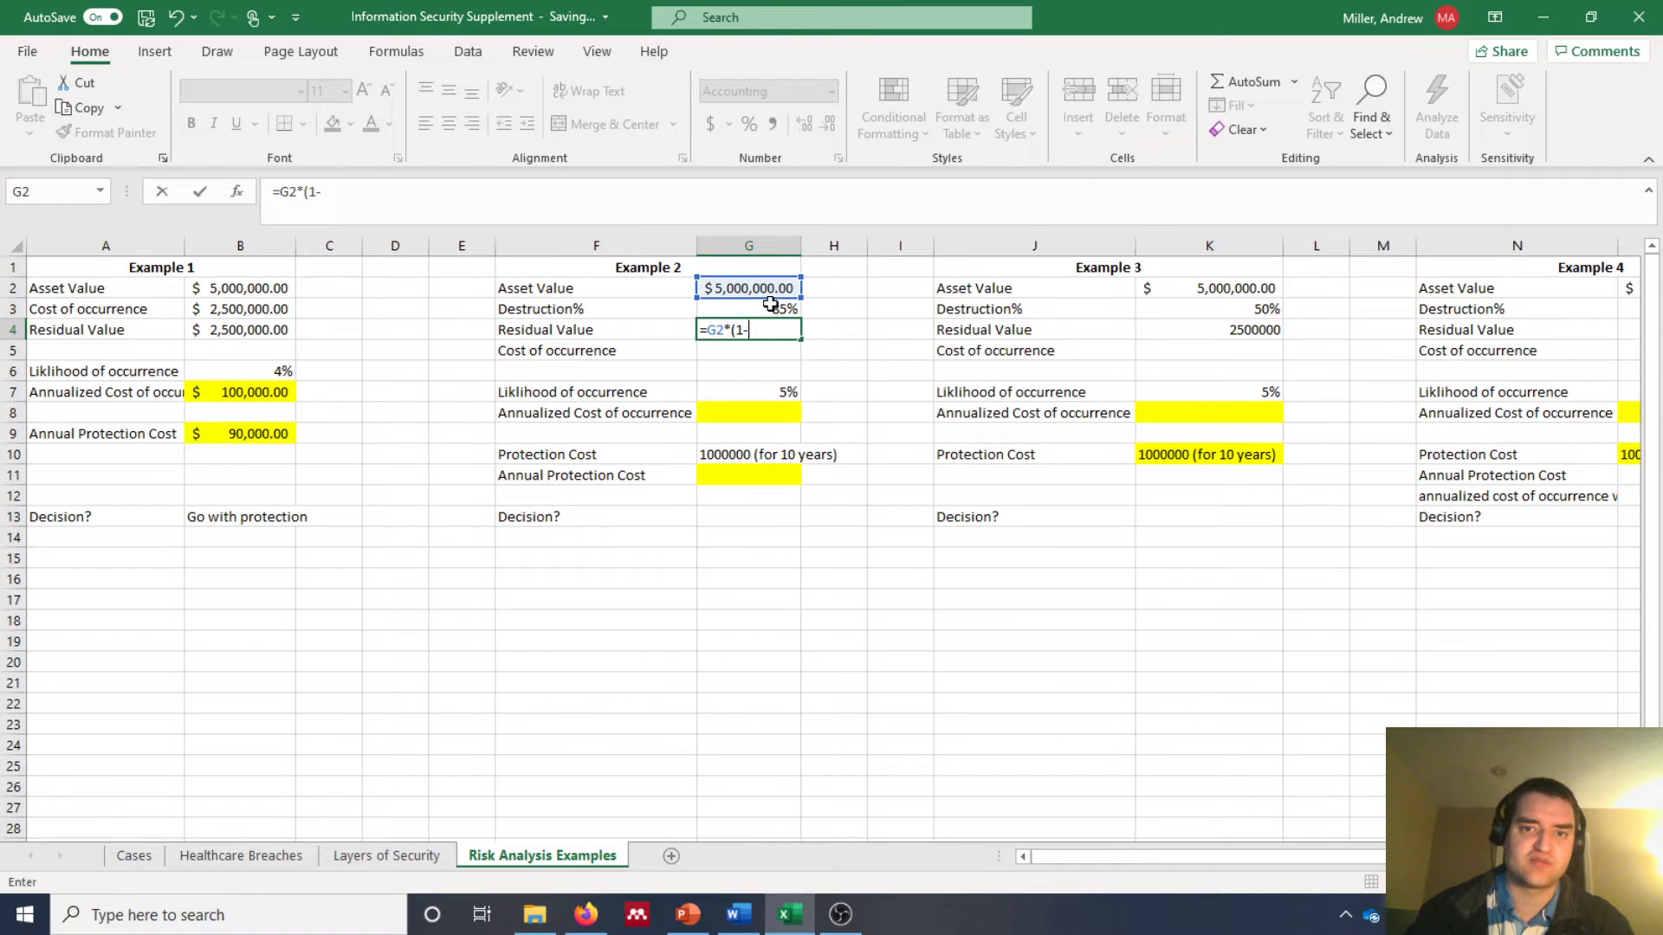
left_click(770, 306)
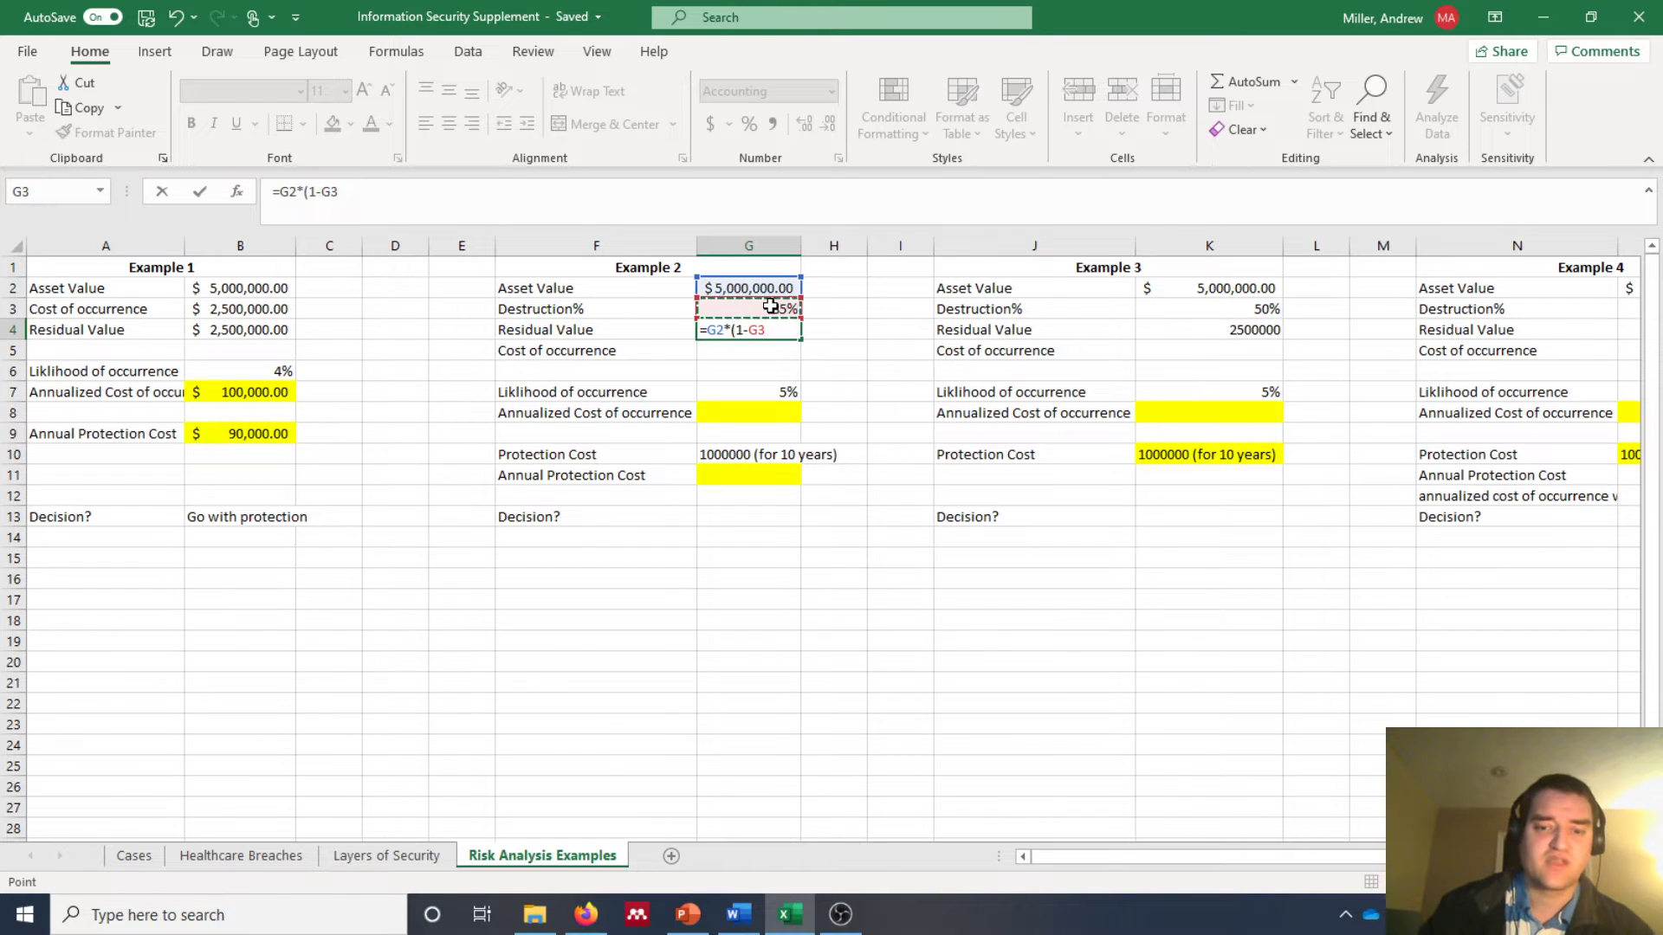
type(")")
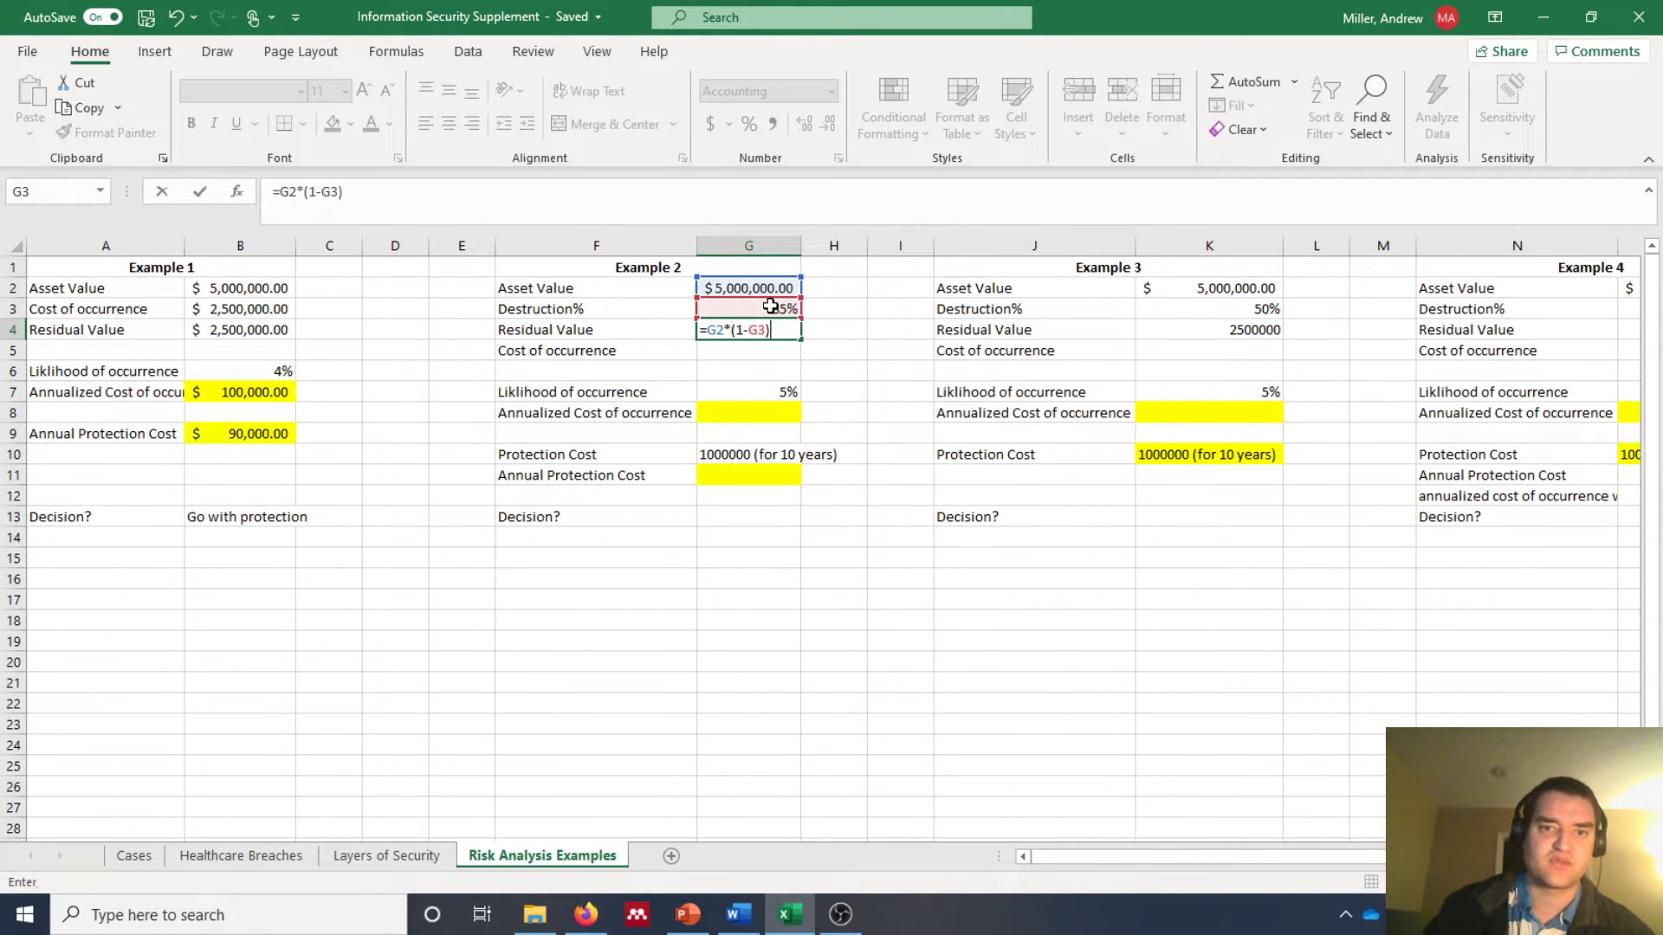
key("Return")
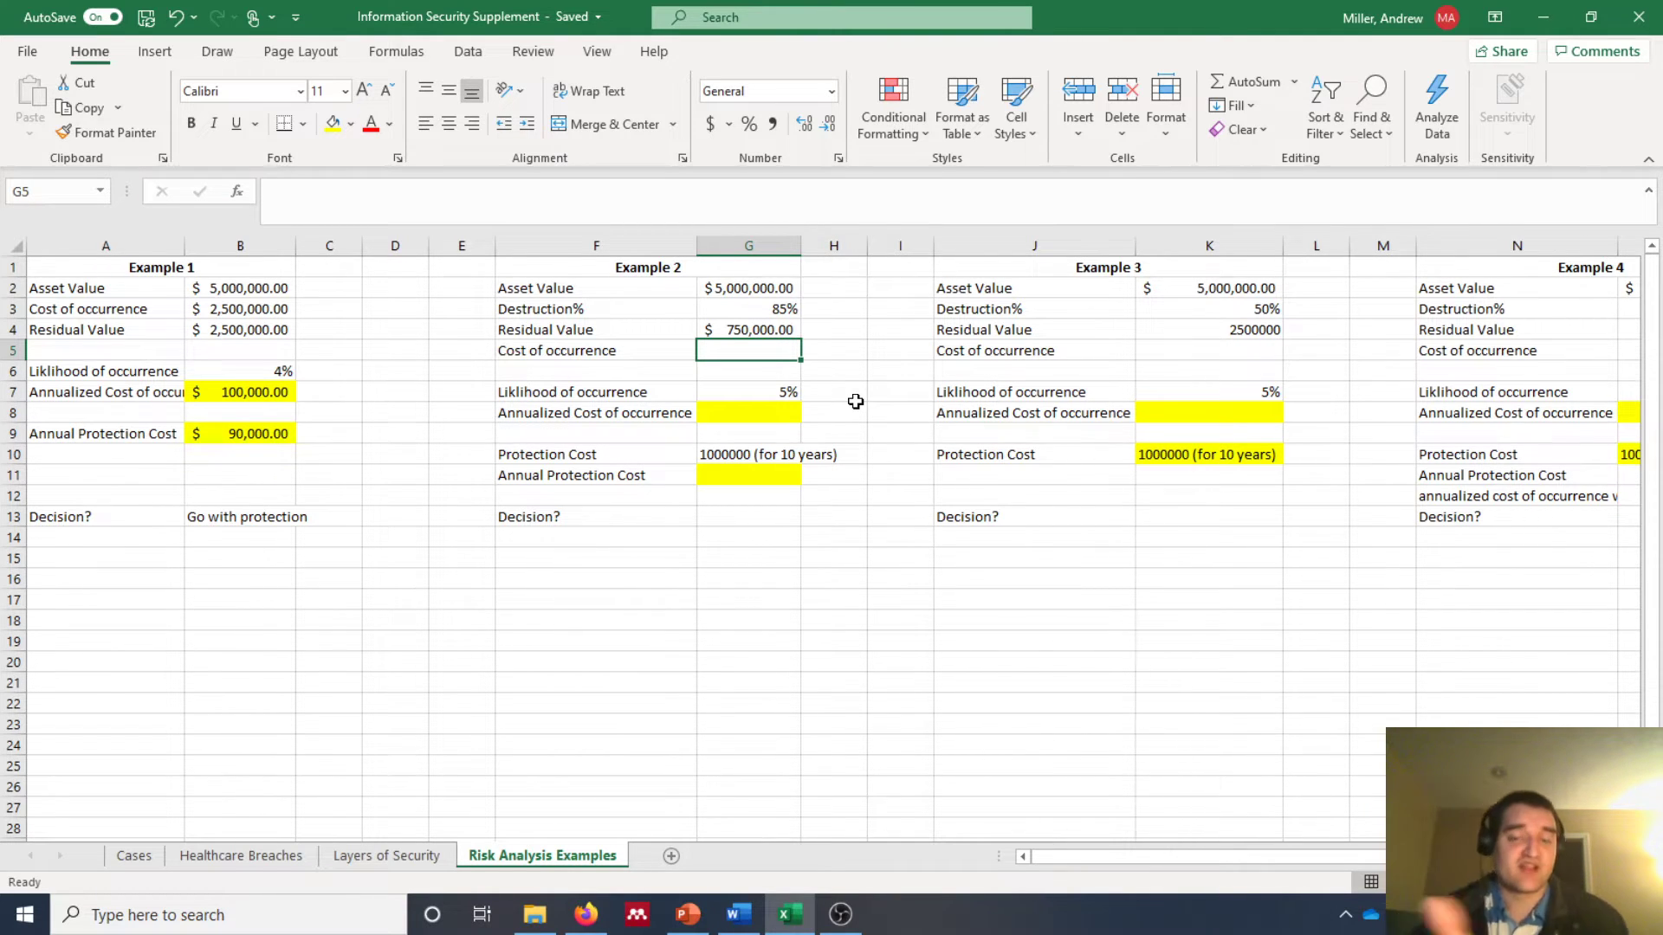
Step: Calculate Example 2's cost of occurrence in G5 by subtracting the residual value from the asset value (=G2-G4)
type("=")
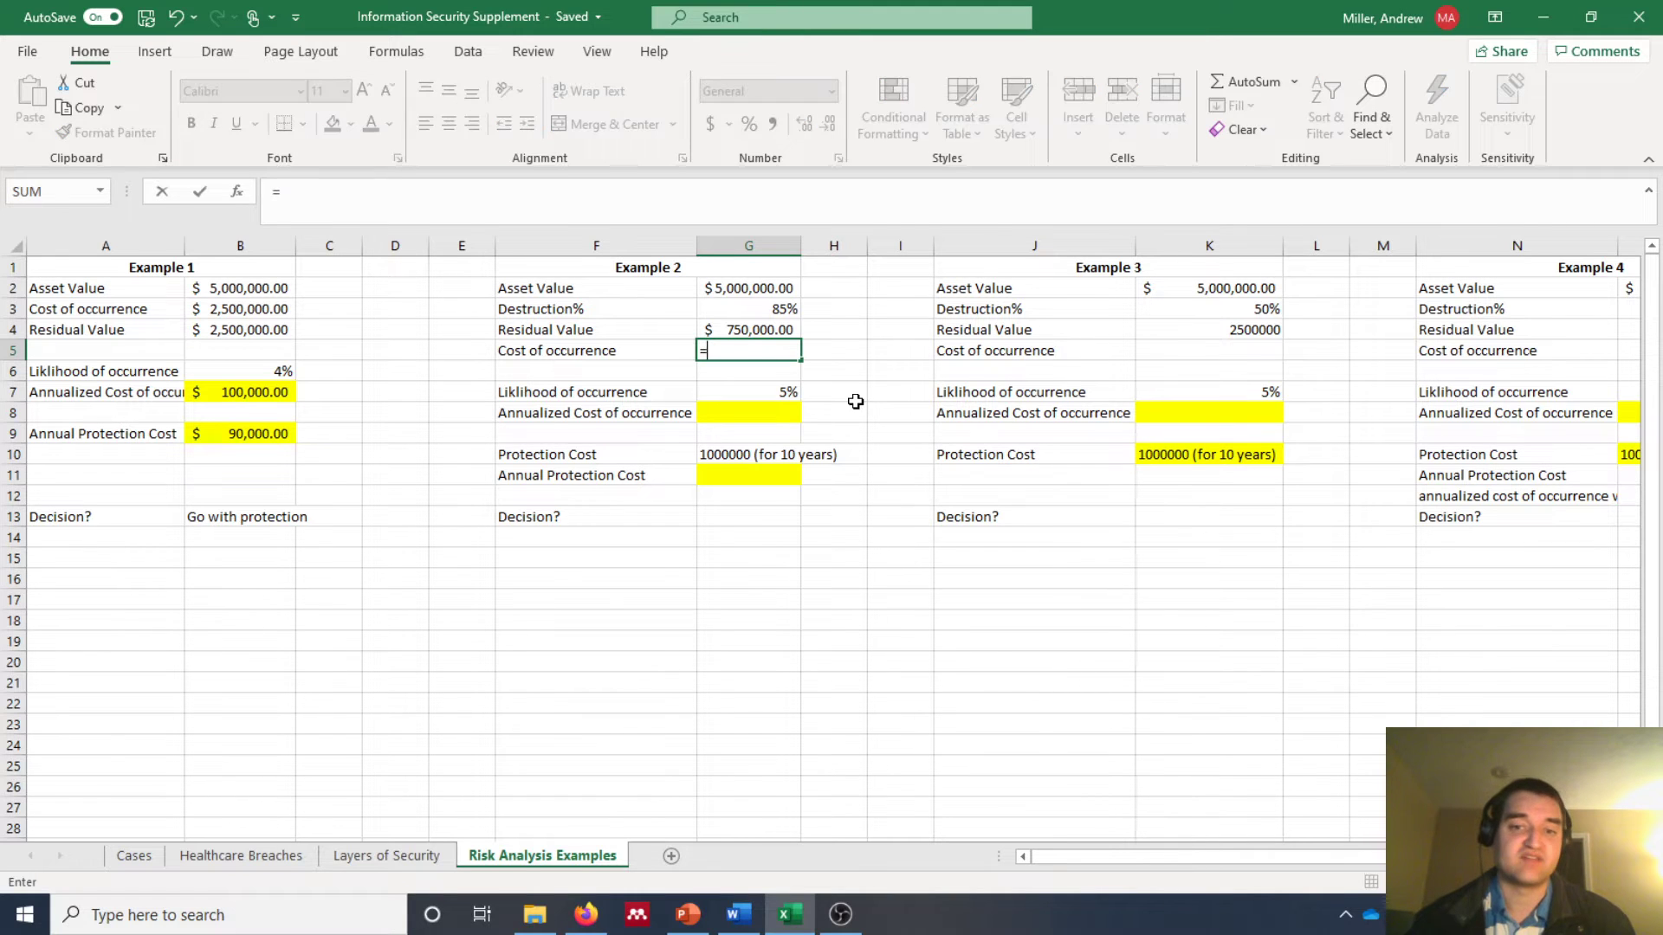
left_click(749, 286)
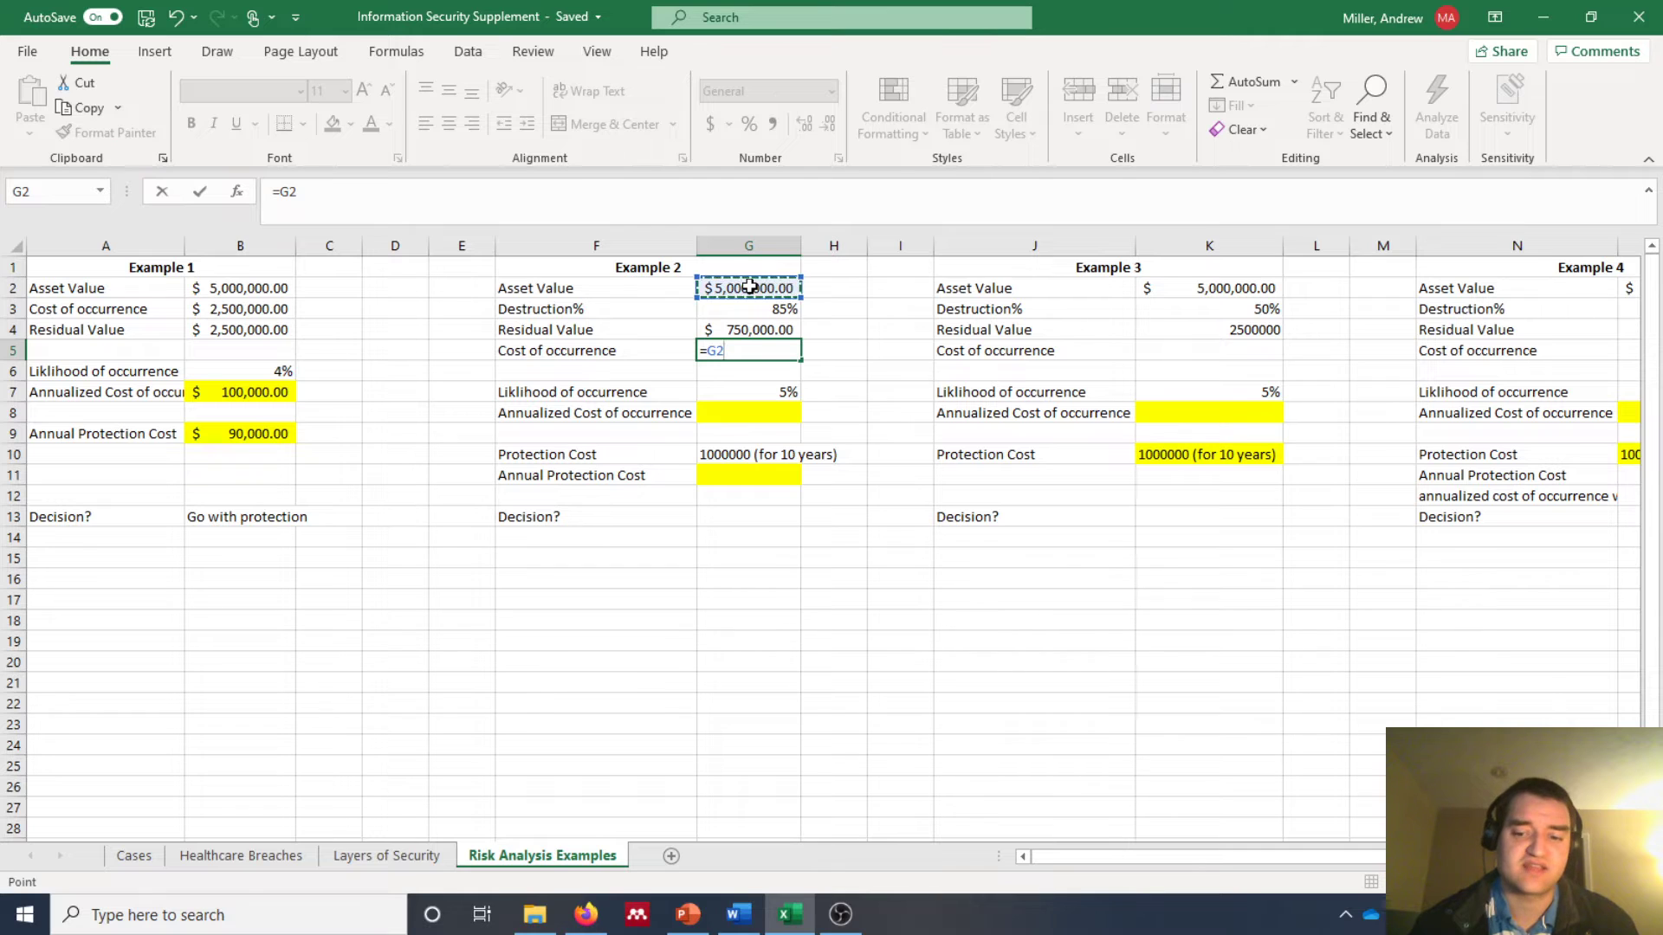
type("-")
left_click(745, 330)
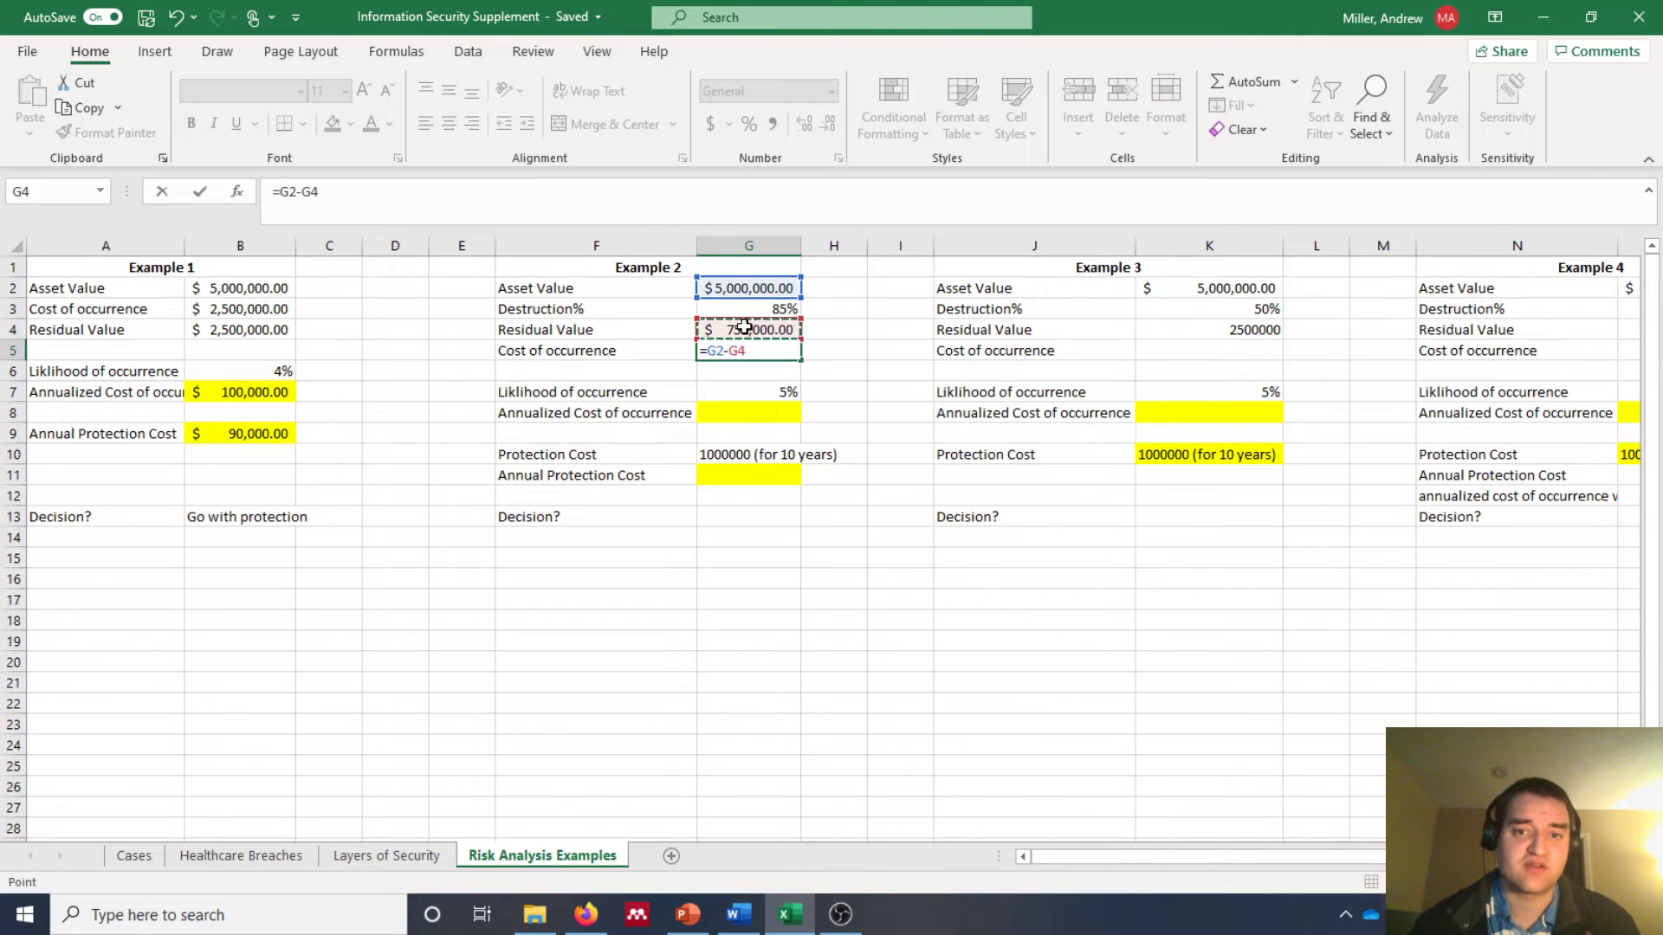
key("Return")
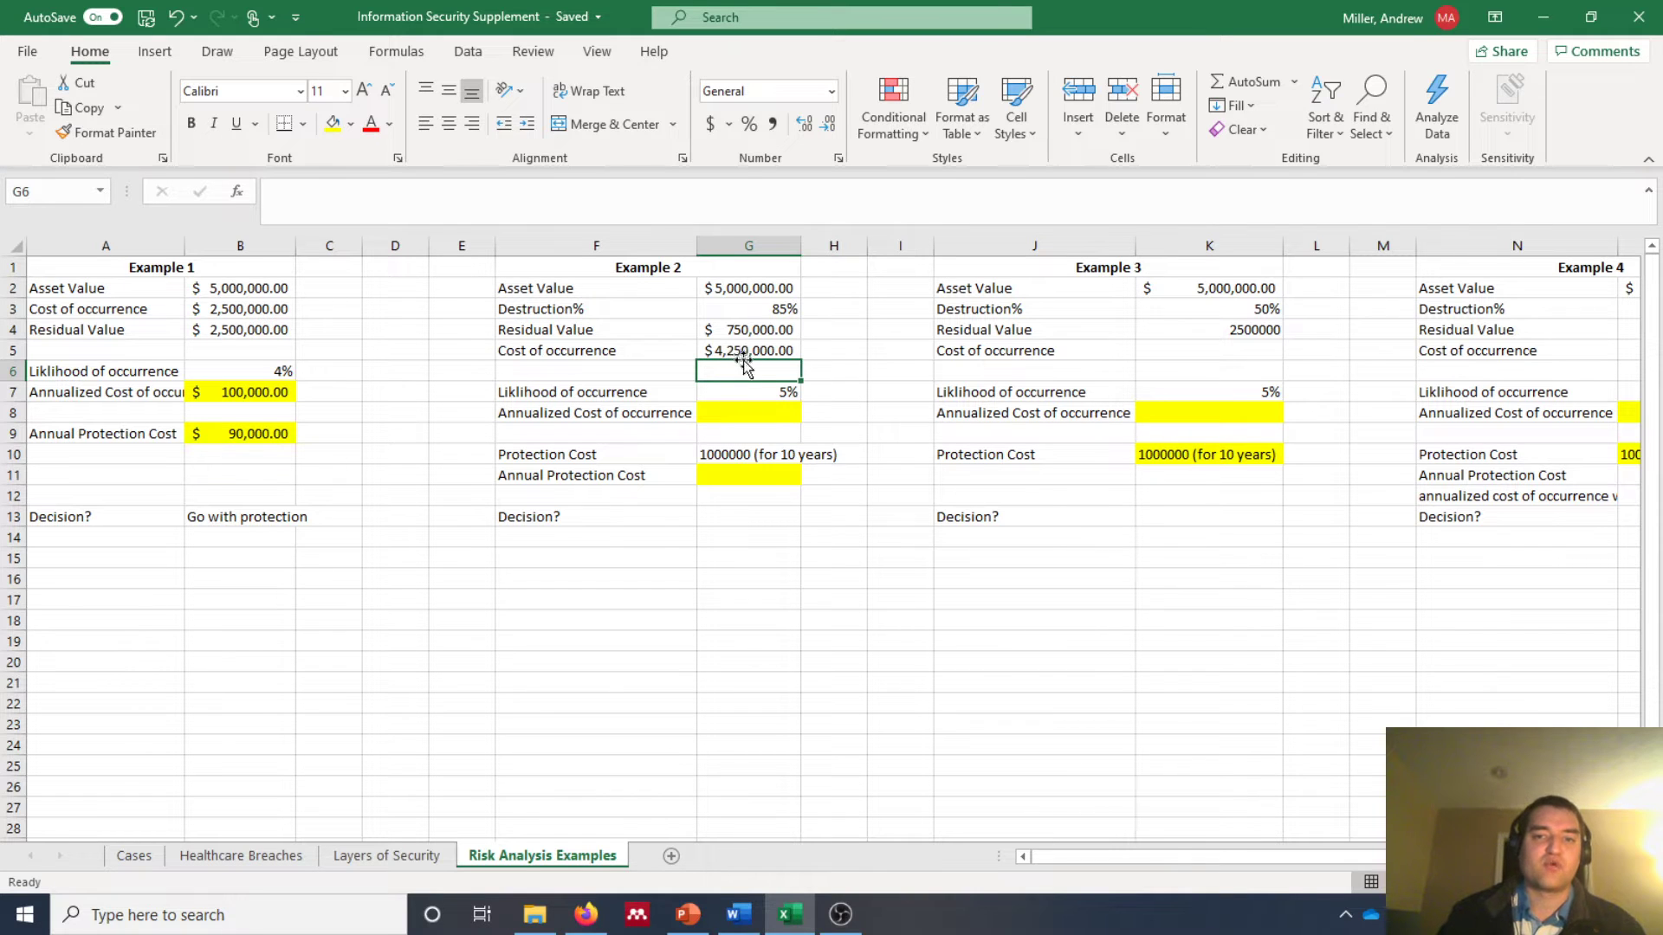
Step: Calculate Example 2's annualized cost of occurrence in G8 as likelihood times cost of occurrence (=G7*G5)
left_click(761, 413)
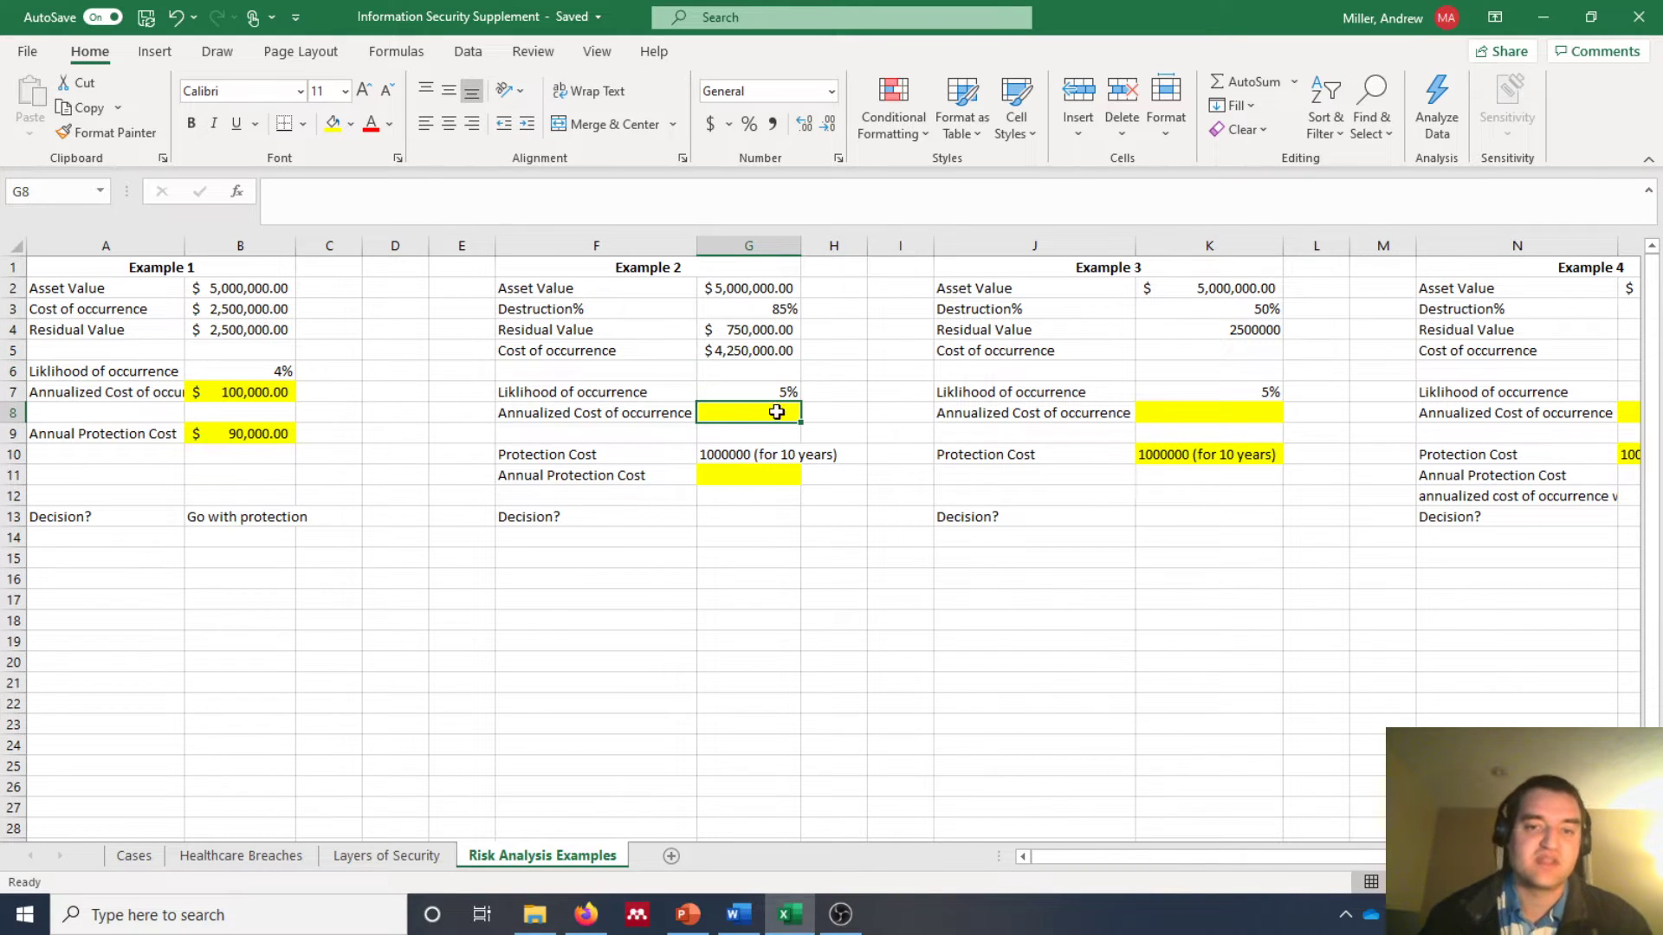
type("=")
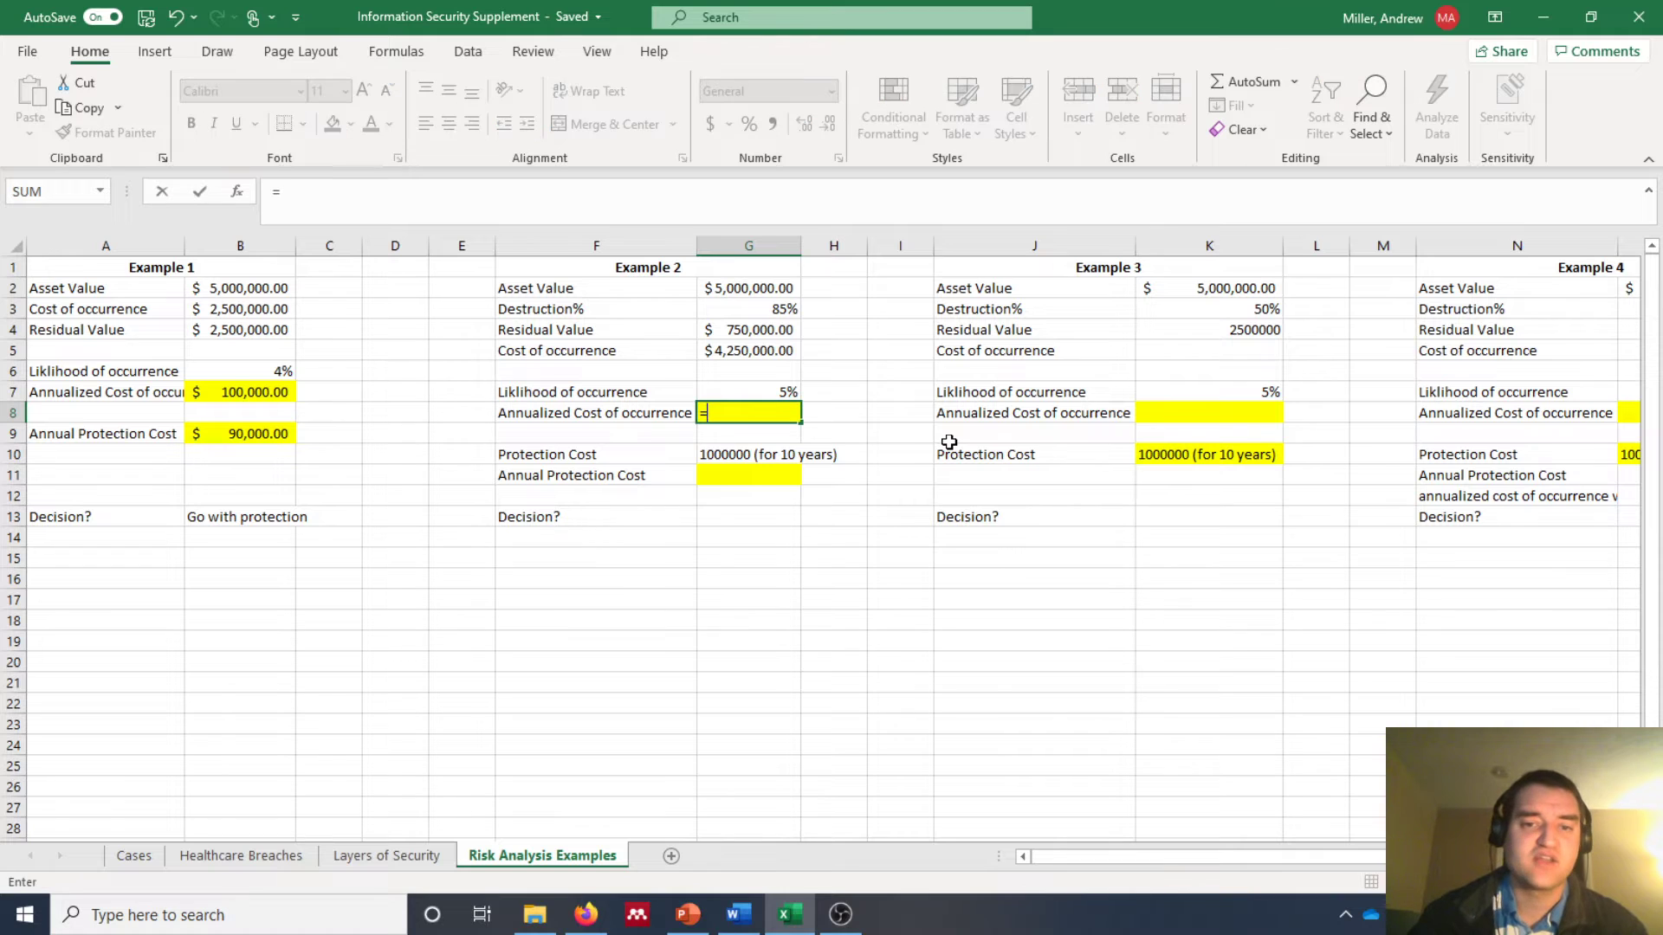
left_click(747, 391)
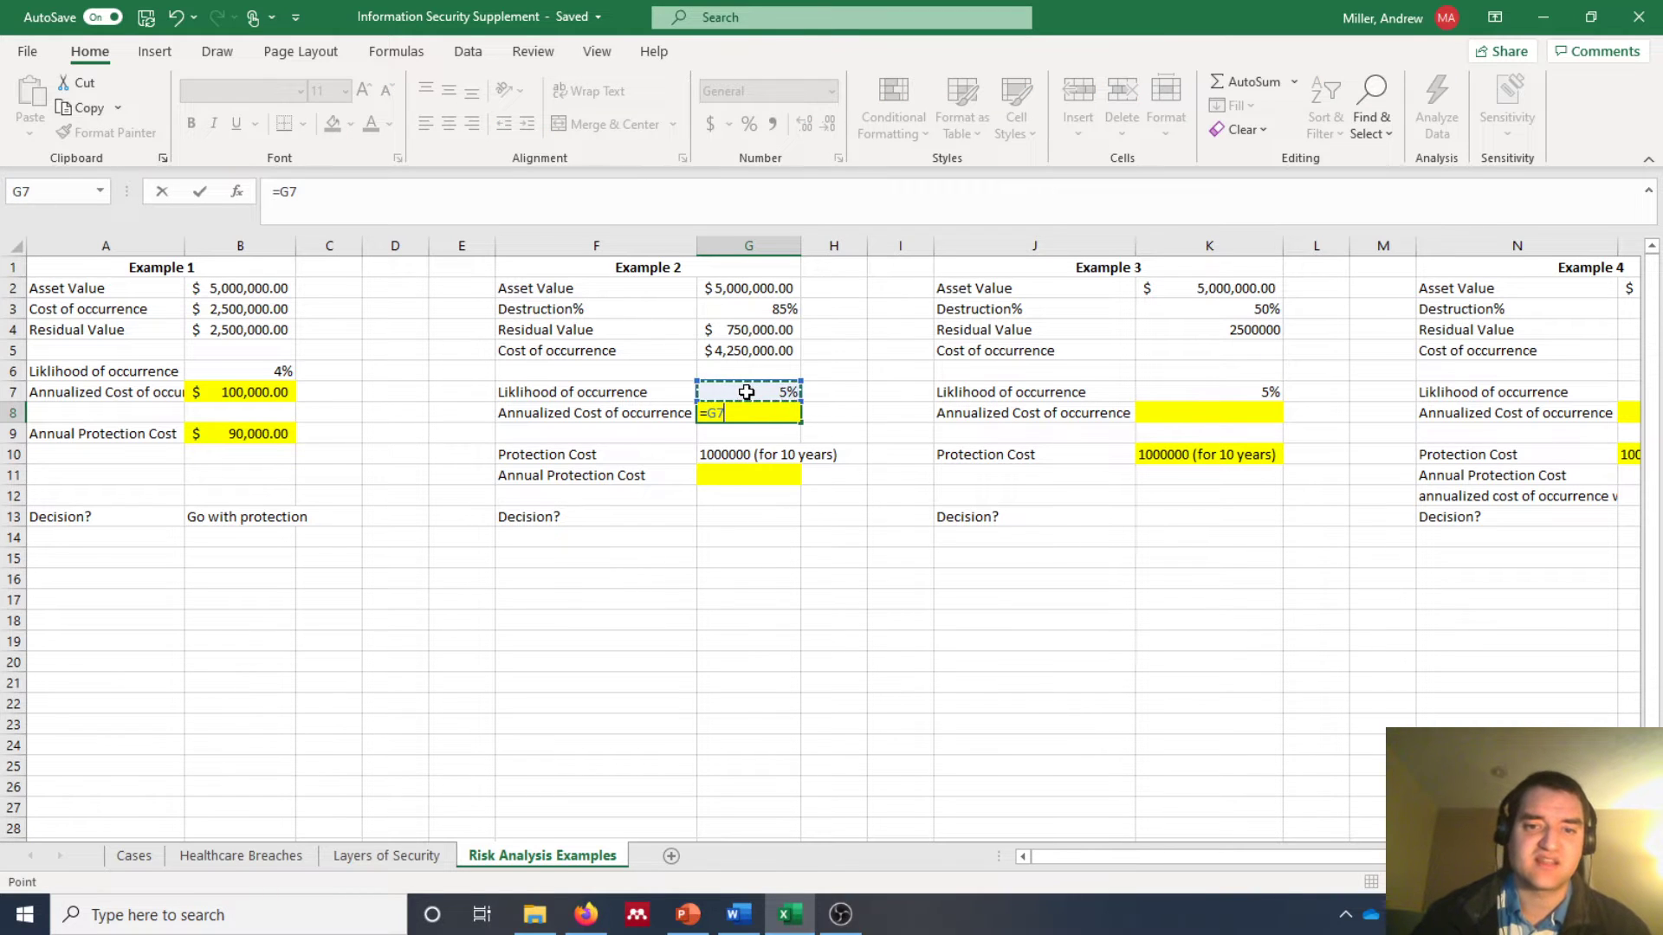
type("*")
left_click(713, 353)
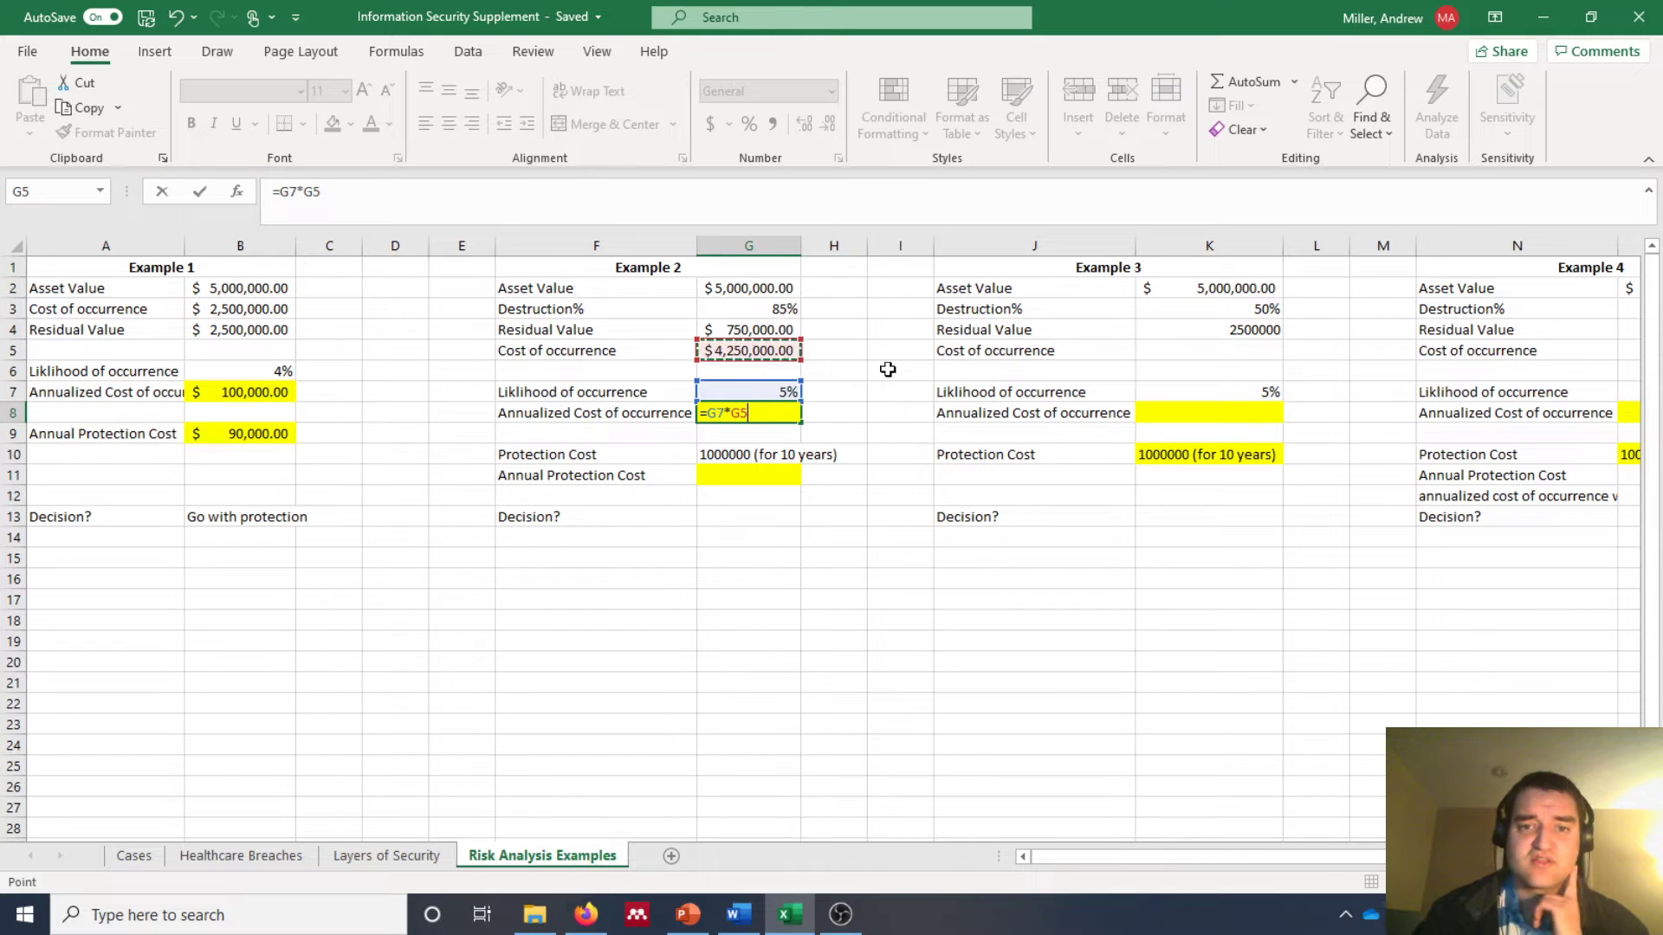
key("Return")
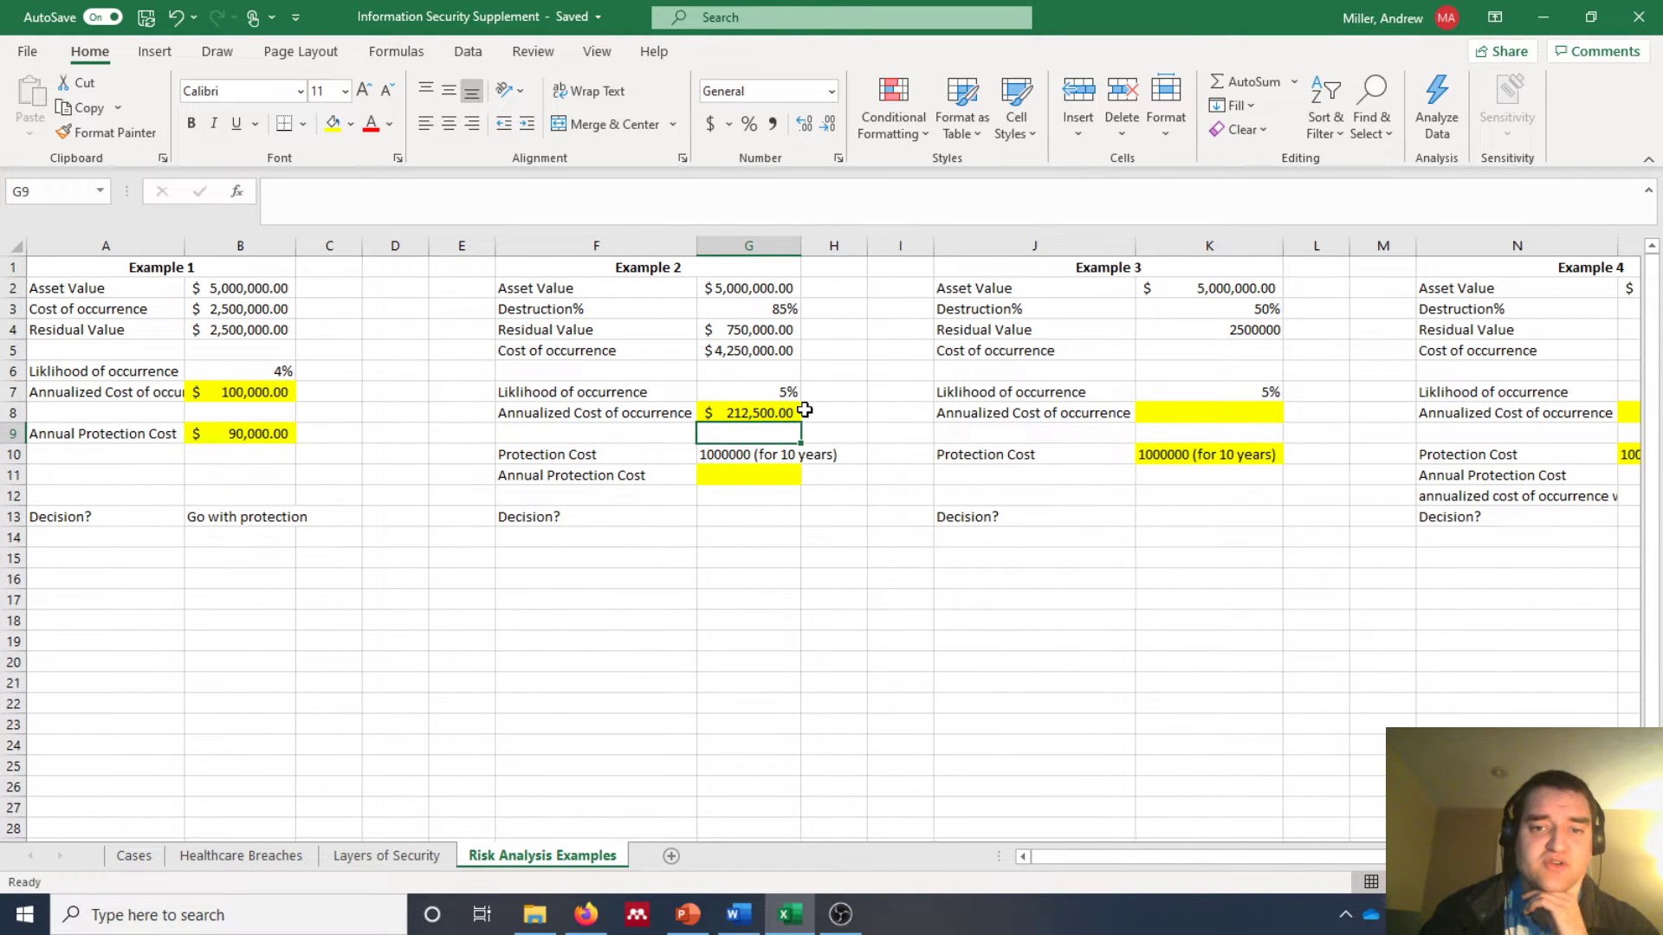
Step: Set Example 2's annual protection cost in G11 to 100000 and move to its decision cell G13
left_click(762, 485)
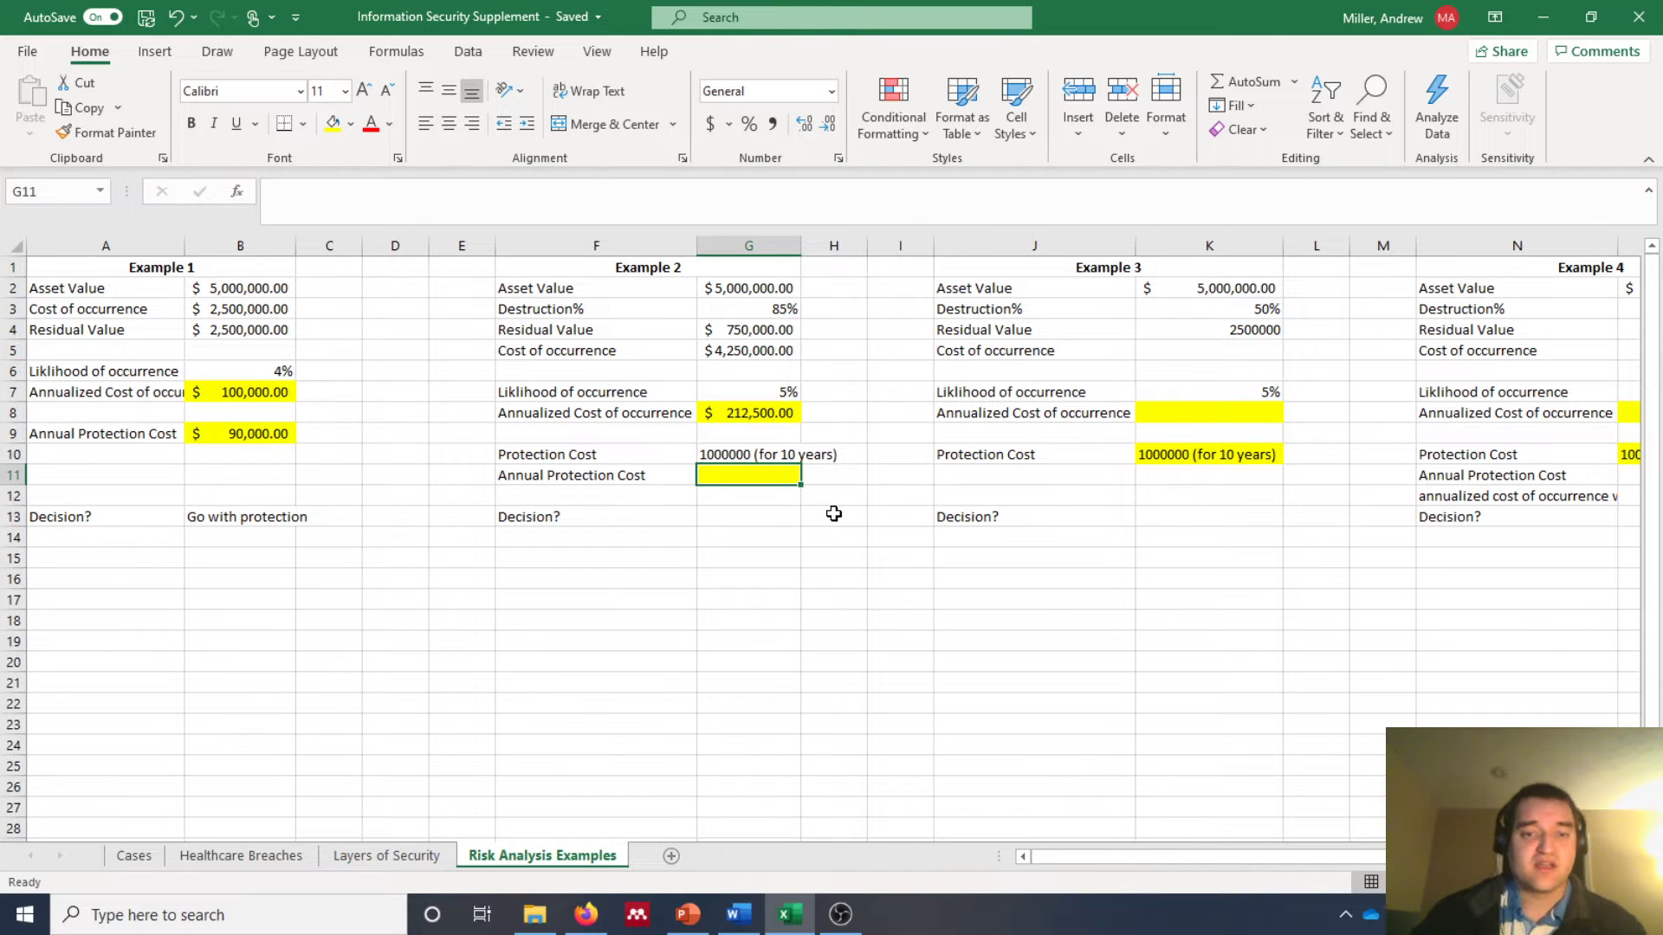
left_click_drag(833, 514, 764, 516)
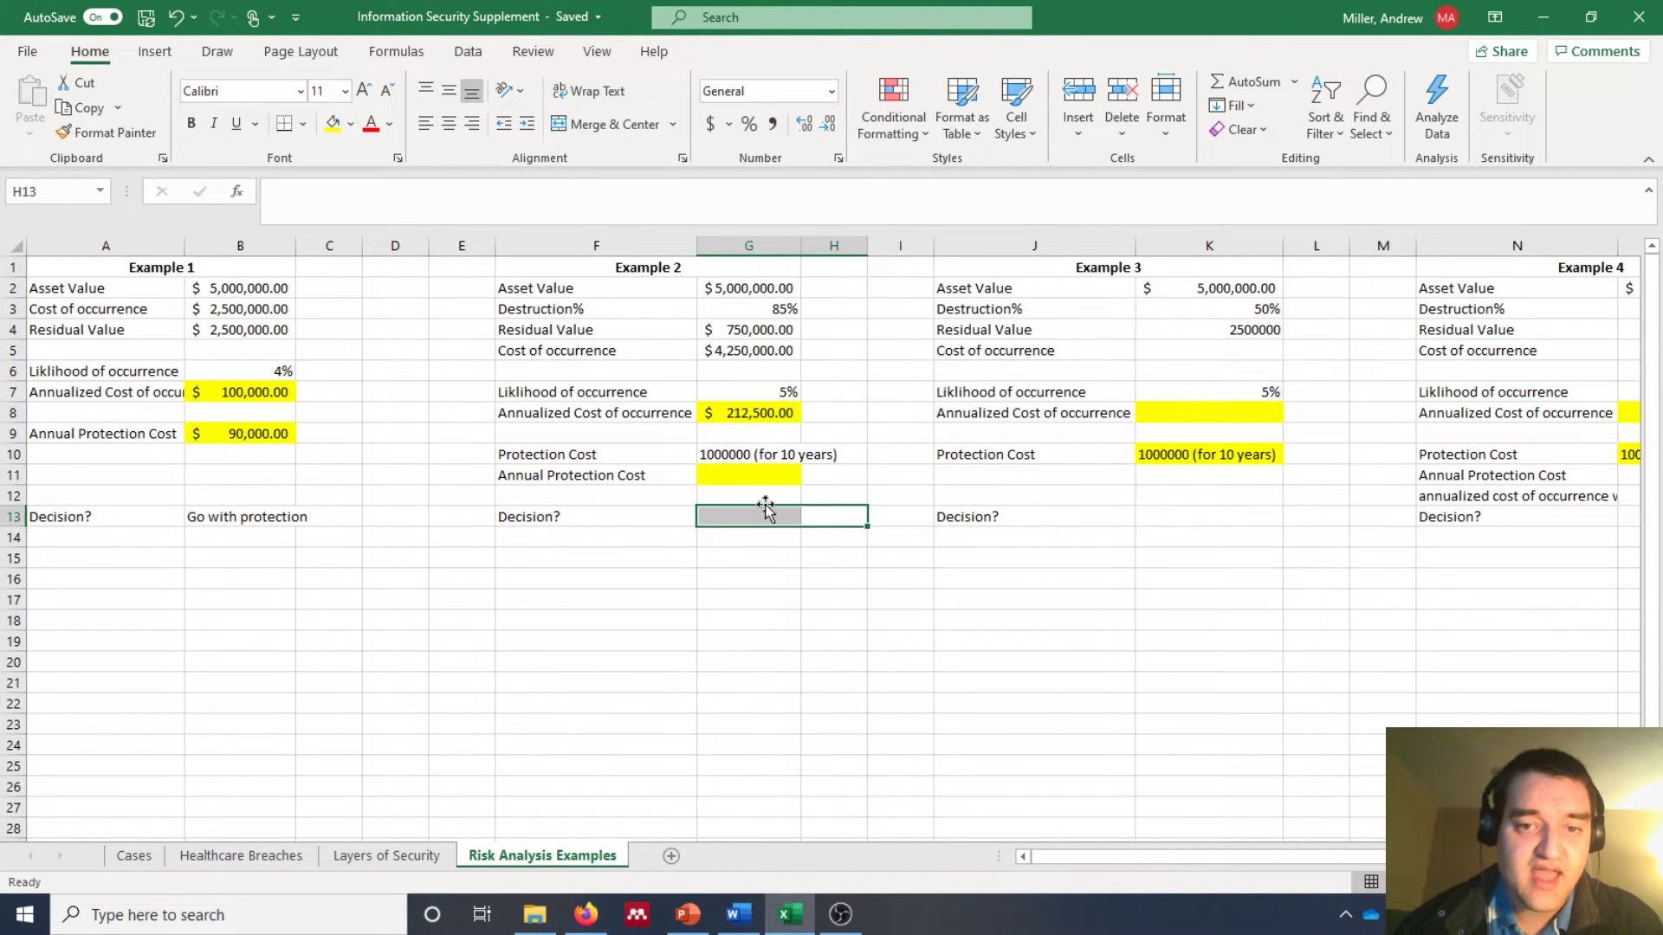
left_click(723, 462)
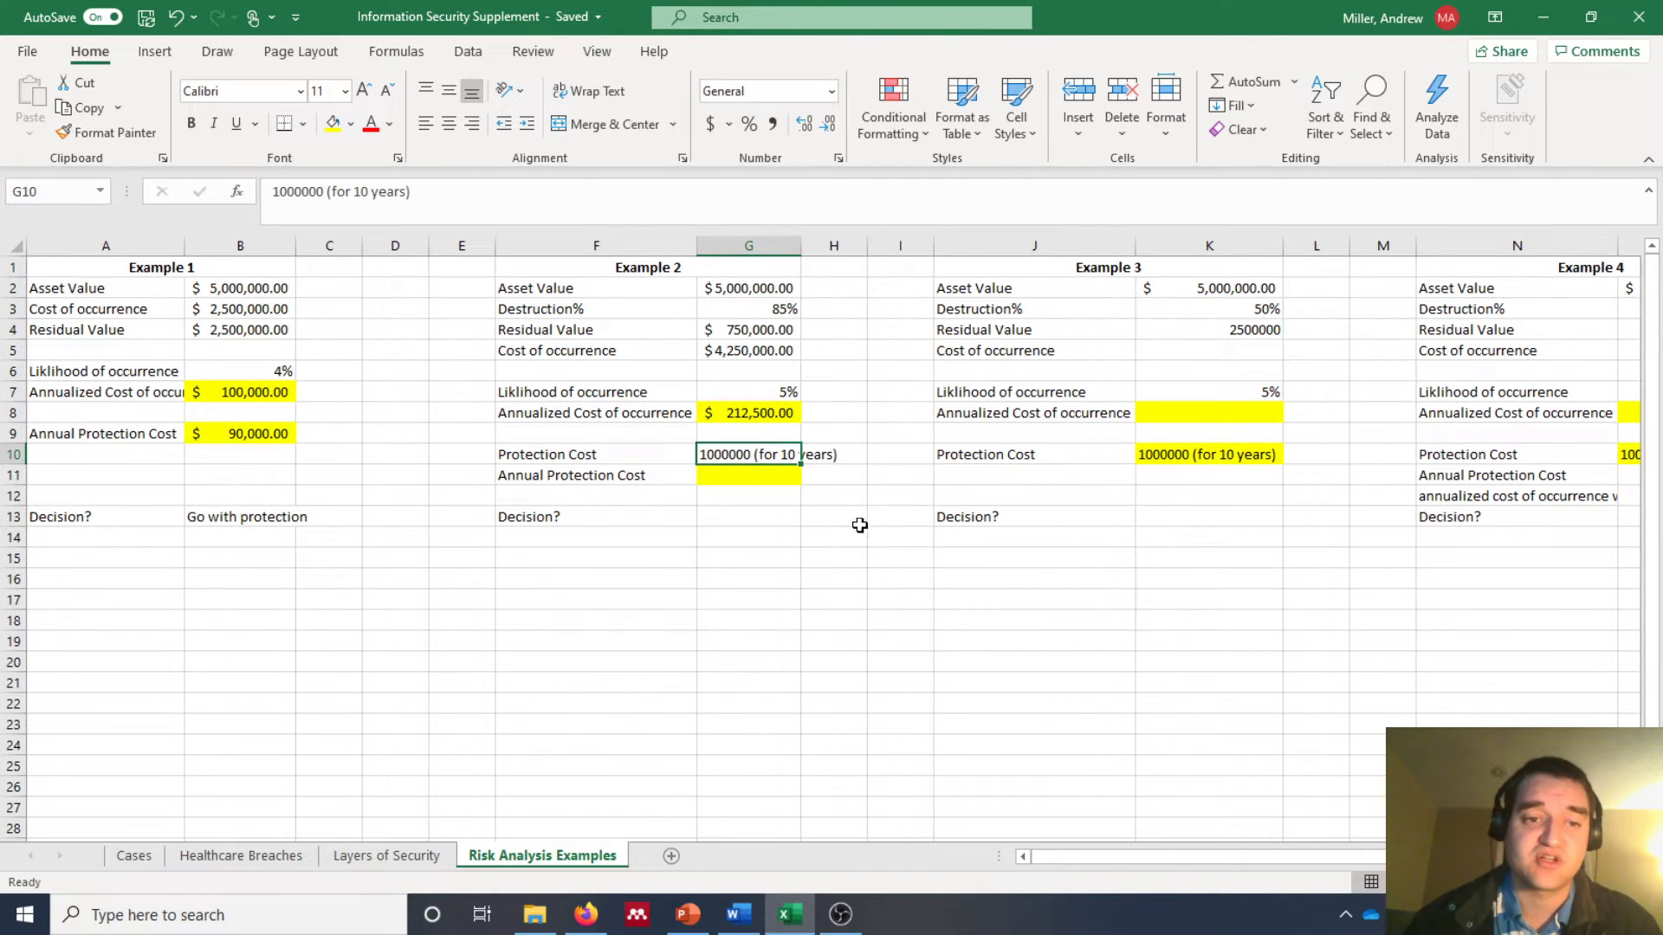
left_click(762, 478)
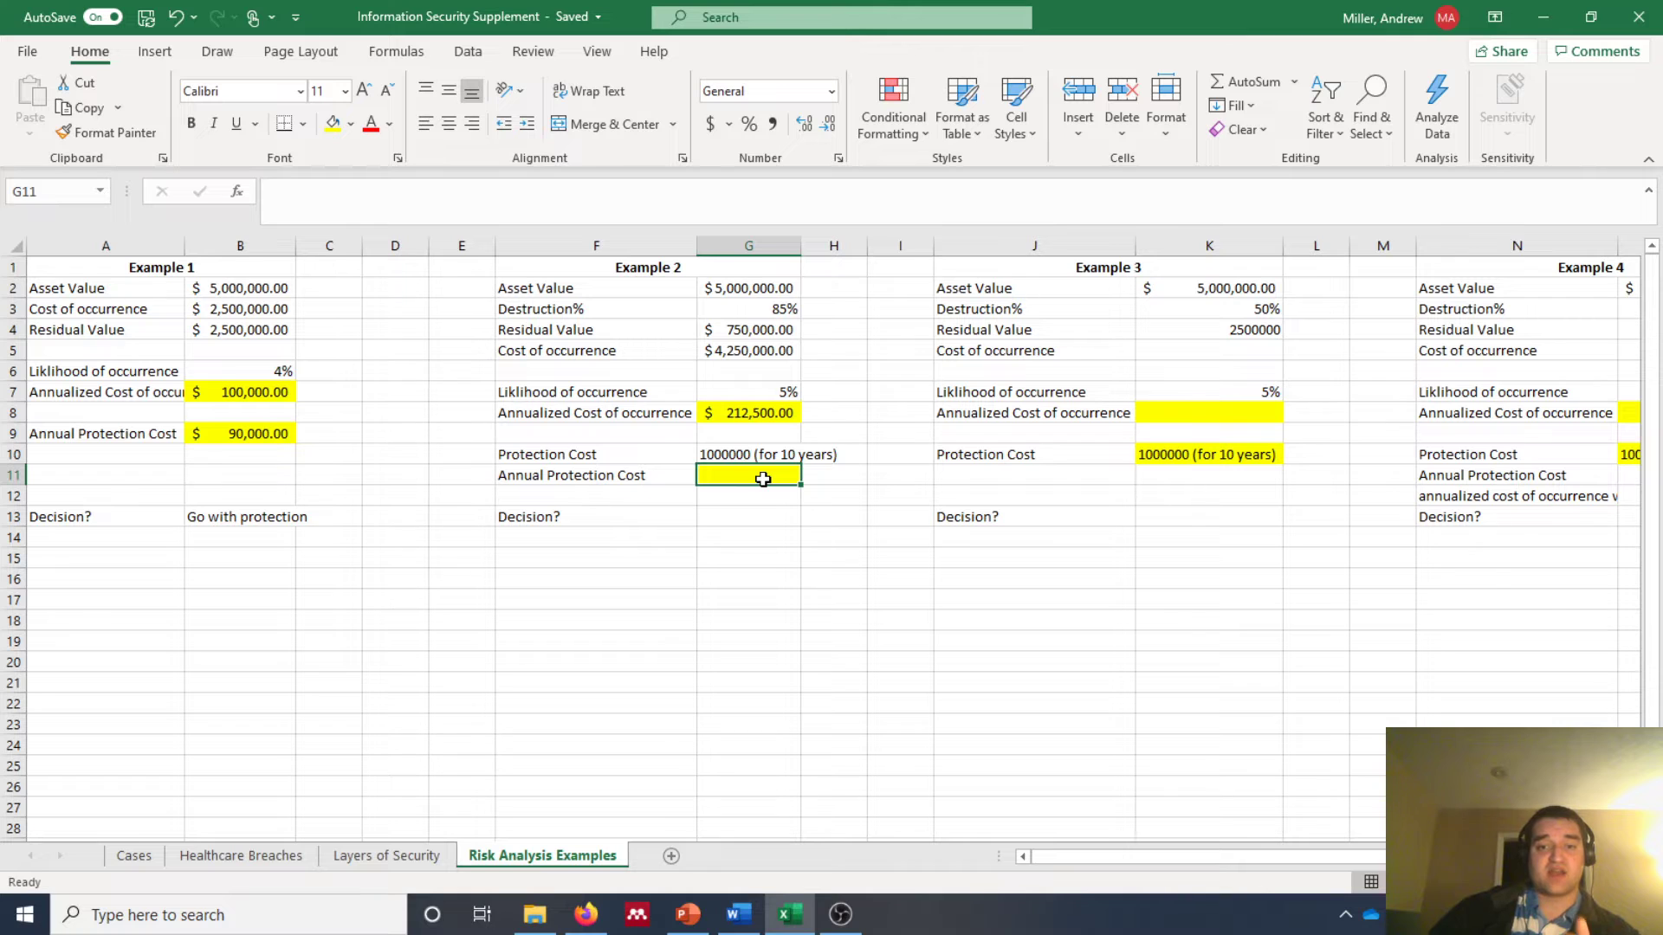
type("100")
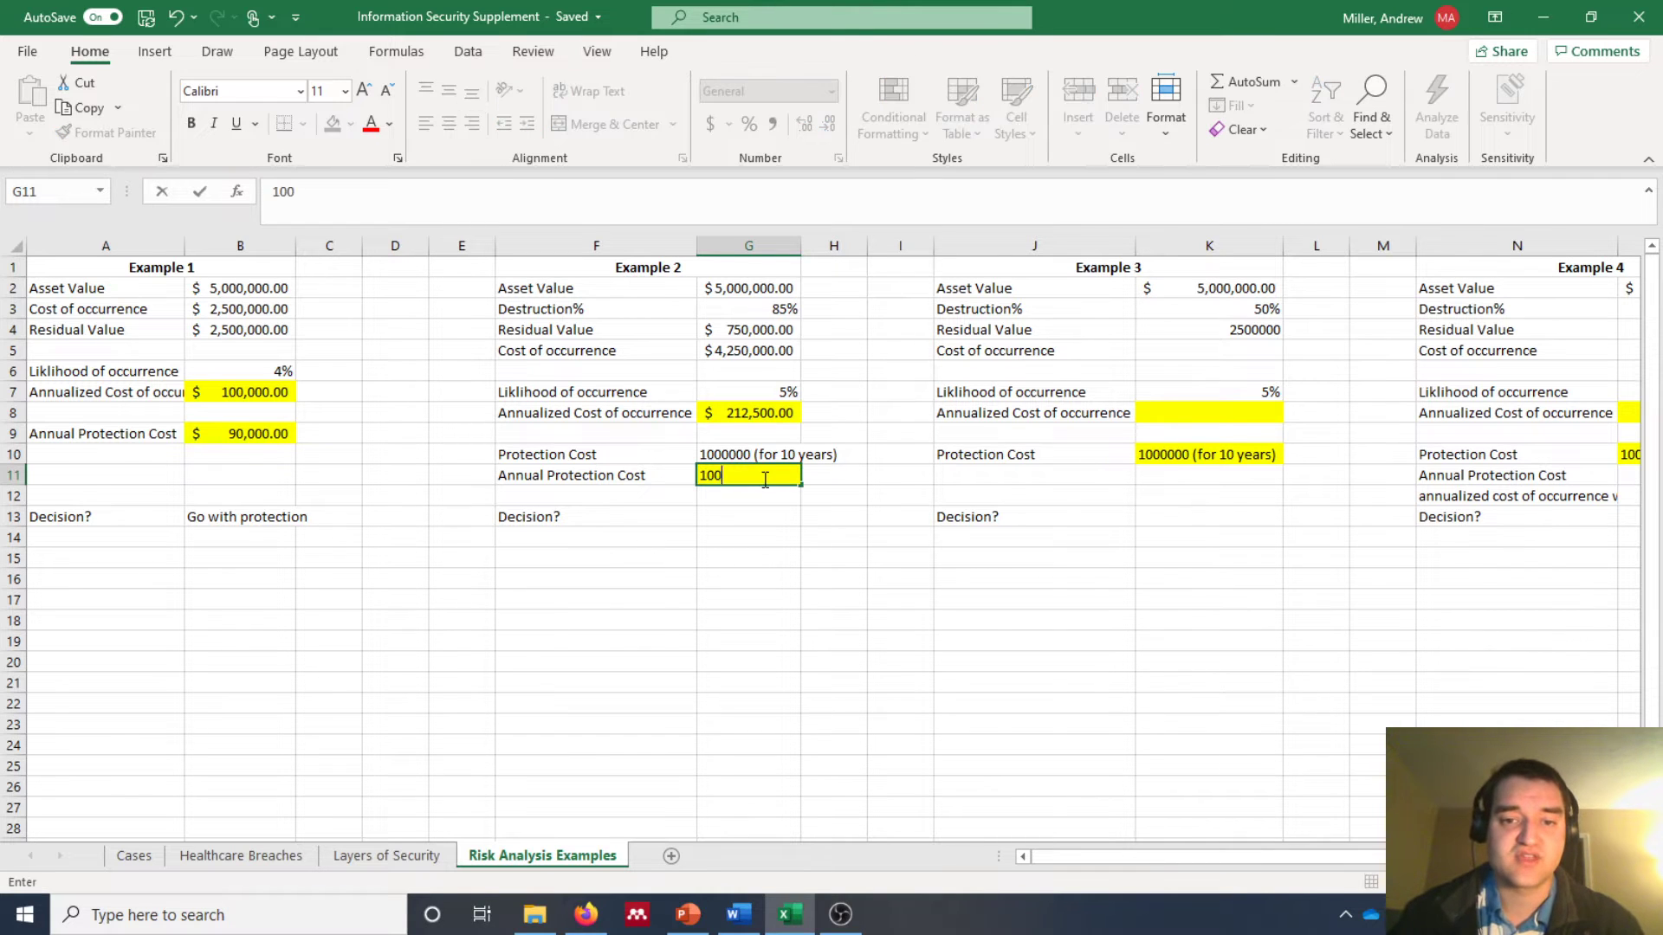
key("Return")
key("Return")
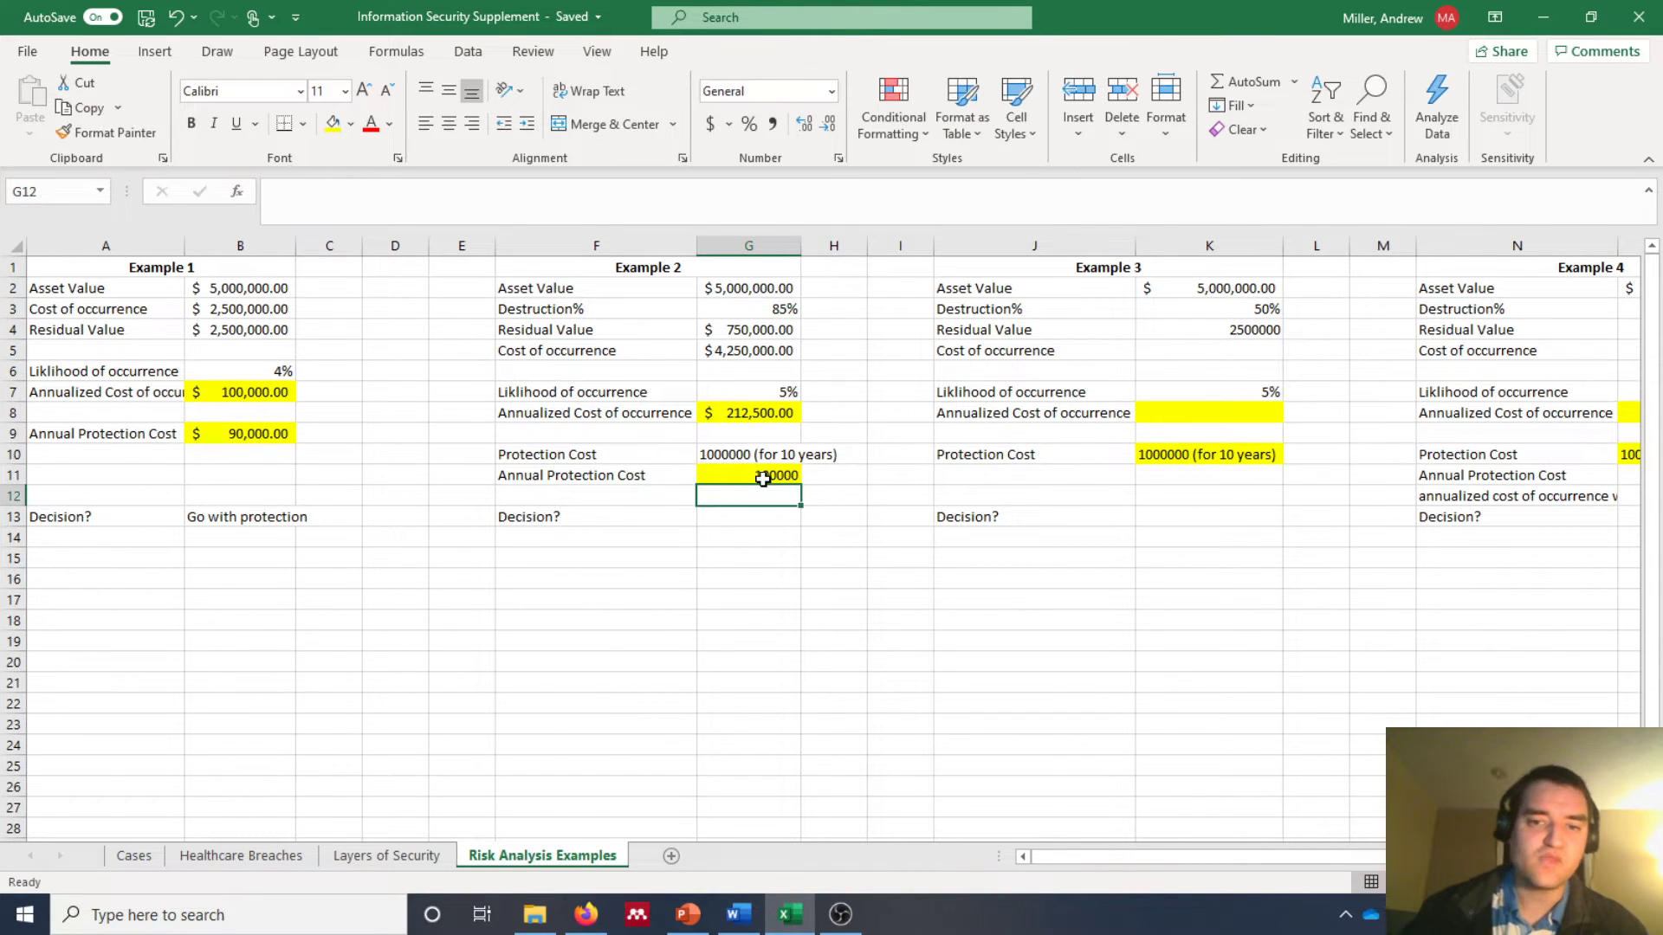
Step: Enter "Go with Protectoin" as Example 2's decision in G13
type("Go with Port")
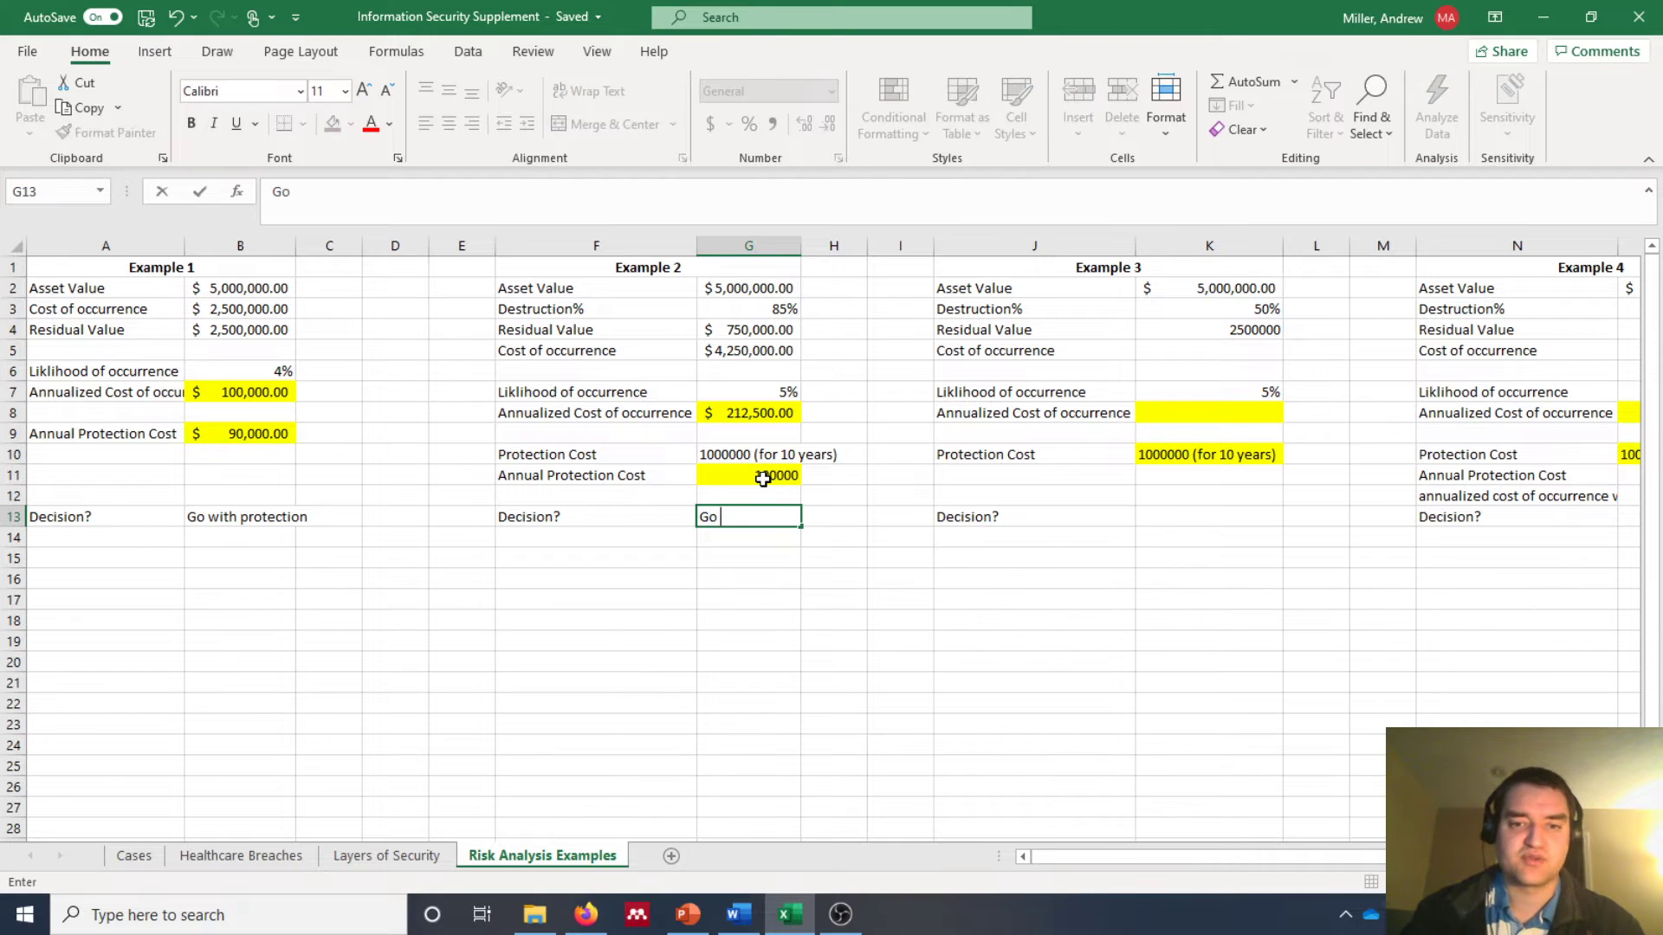
key("BackSpace")
key("BackSpace")
key("BackSpace")
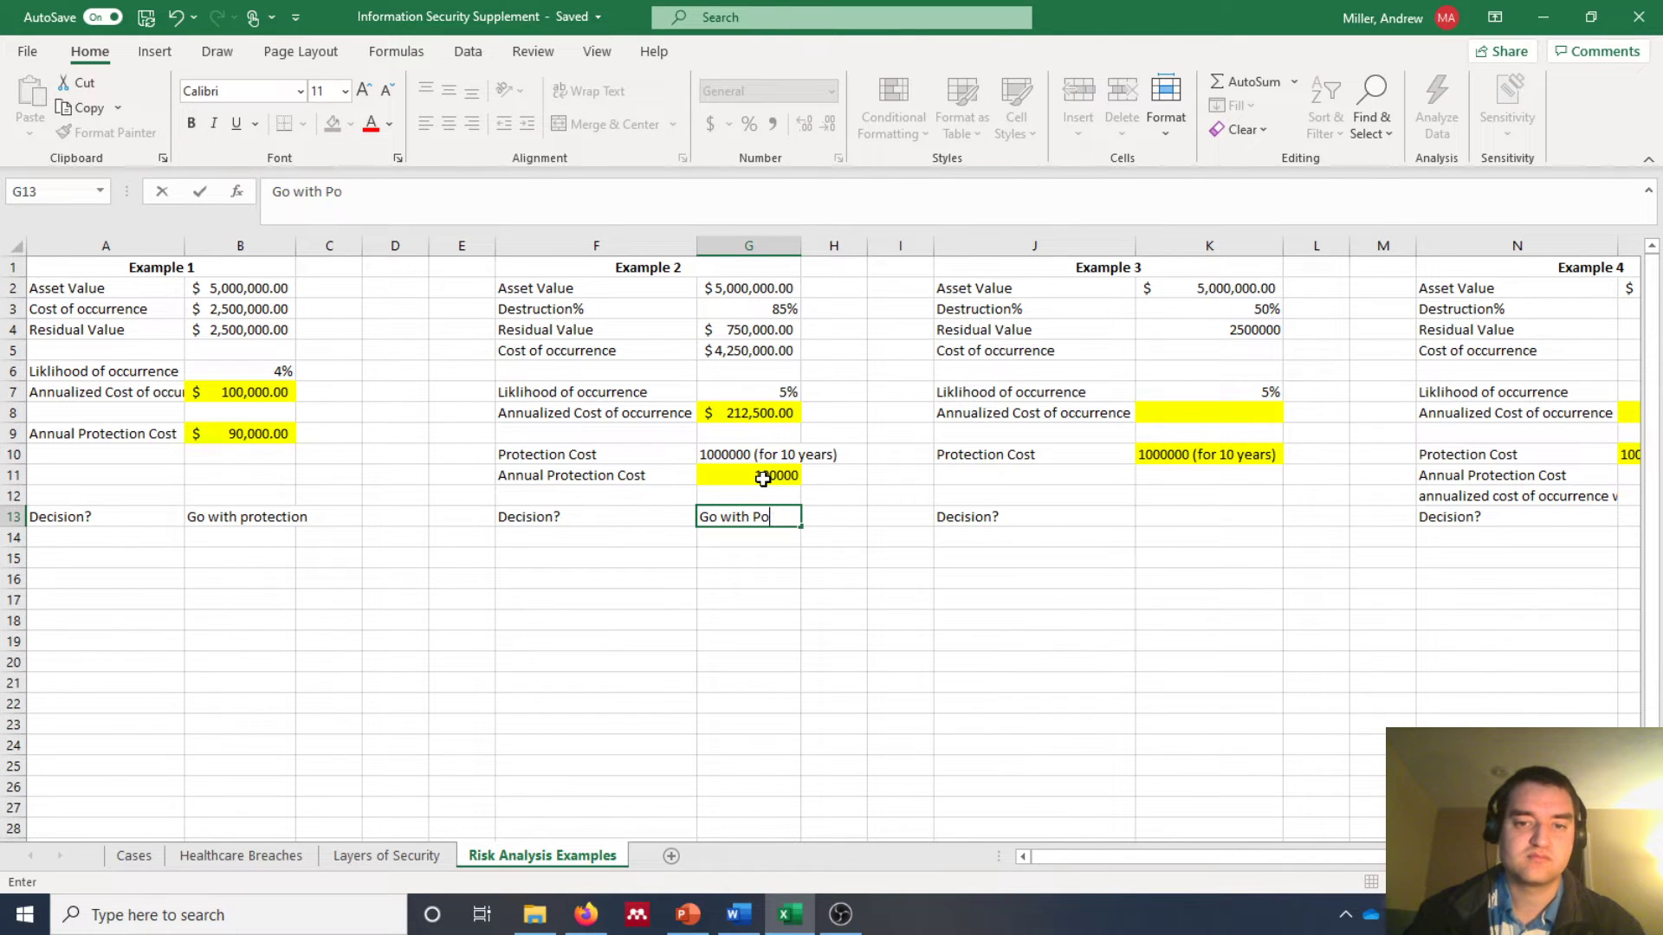
type("rotectoin")
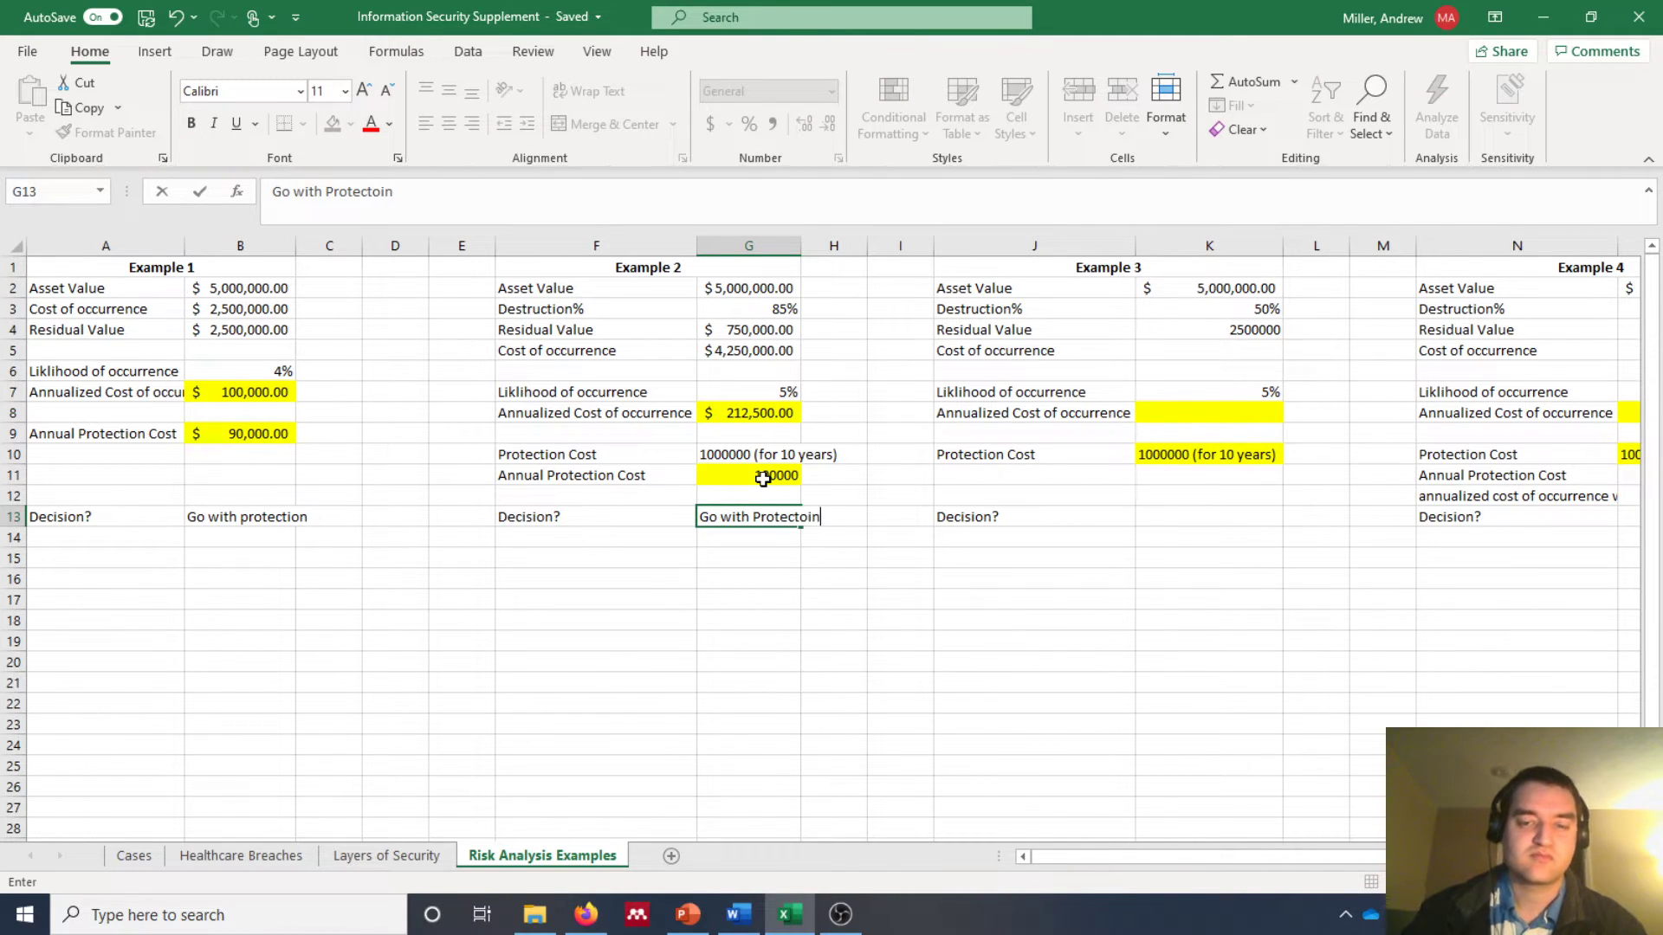
left_click(876, 493)
Step: Correct the misspelled word in Example 2's decision in G13 so it reads "Go with Protection"
left_click(754, 457)
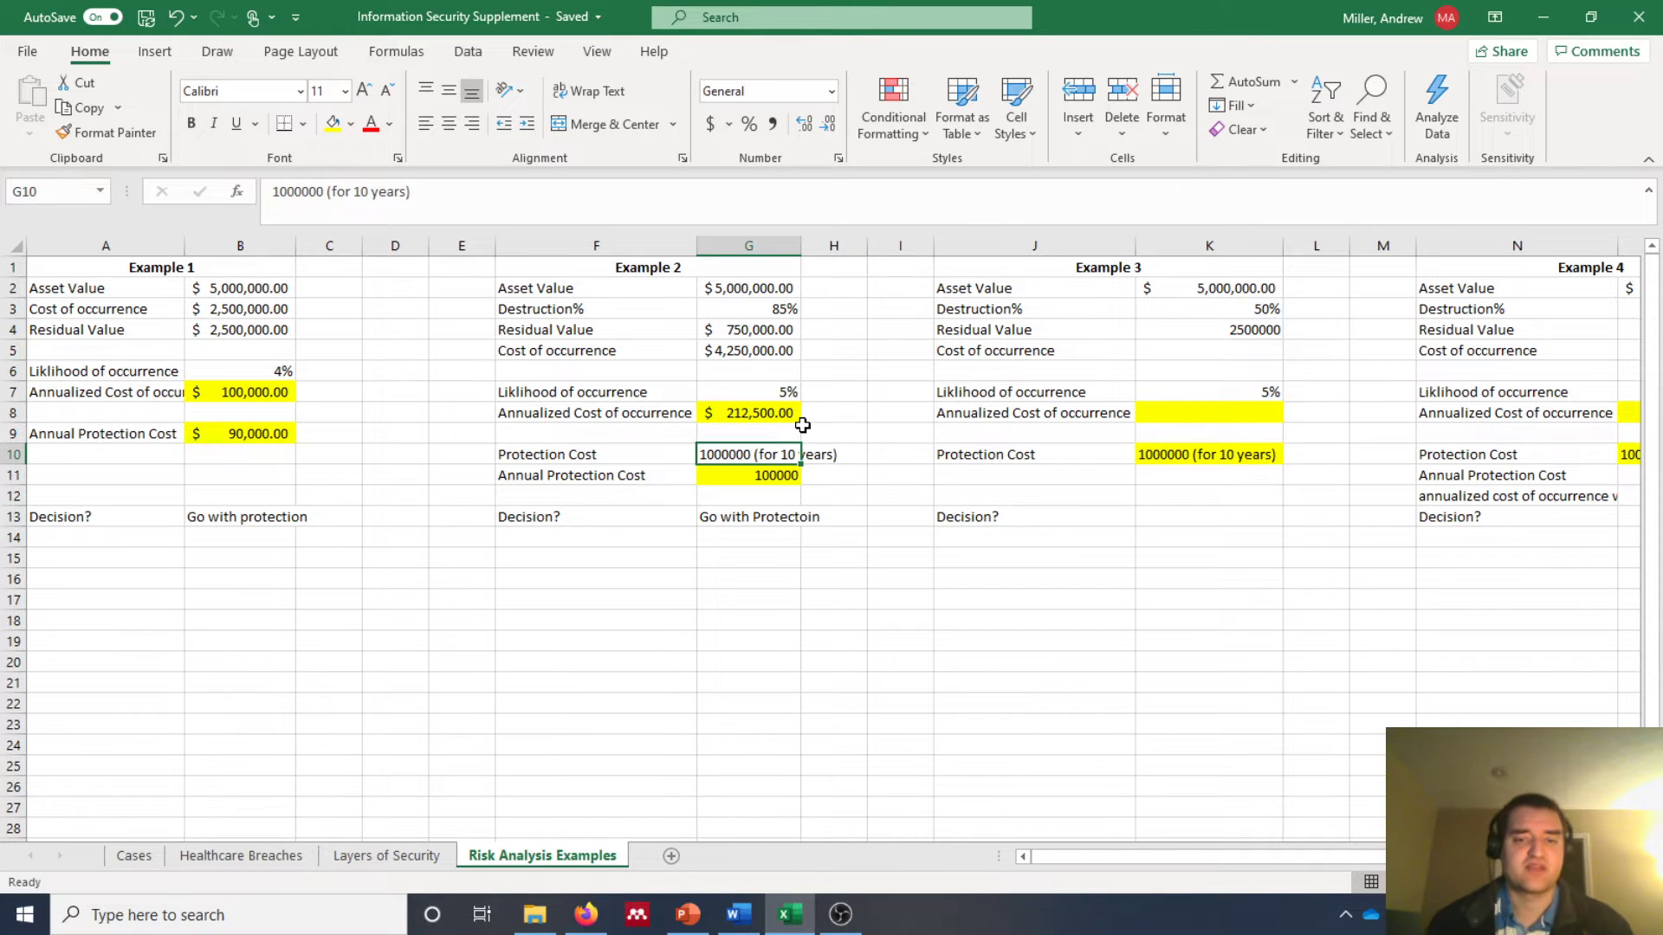
key("Down")
key("Down")
key("Down")
key("Down")
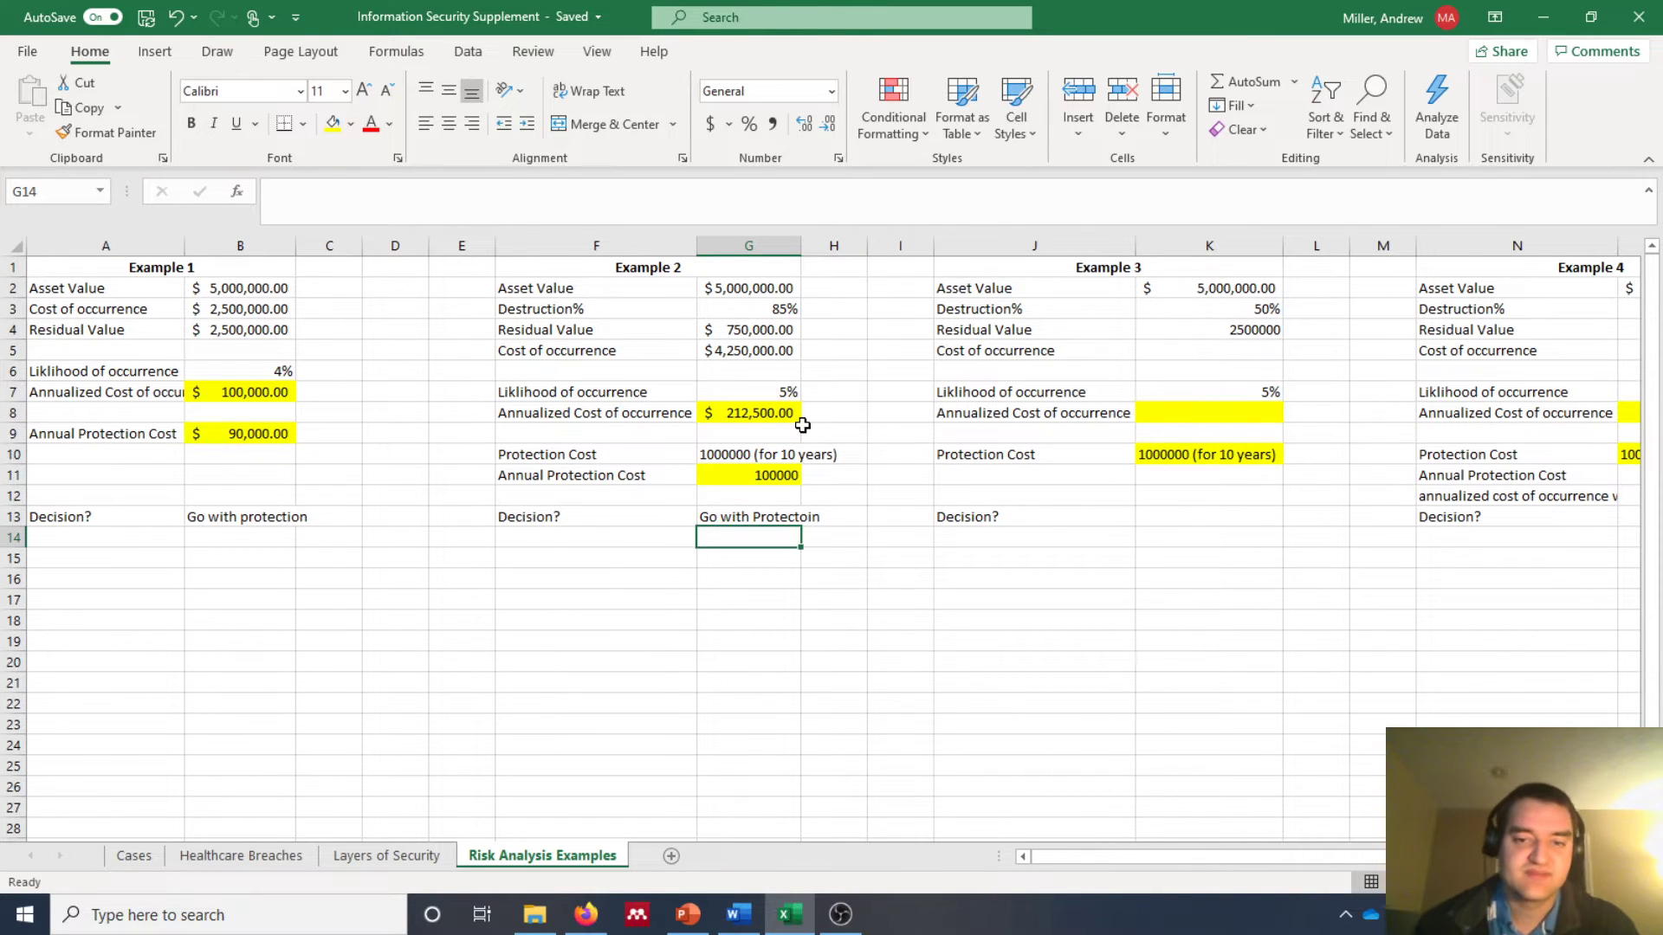
key("Up")
left_click(407, 195)
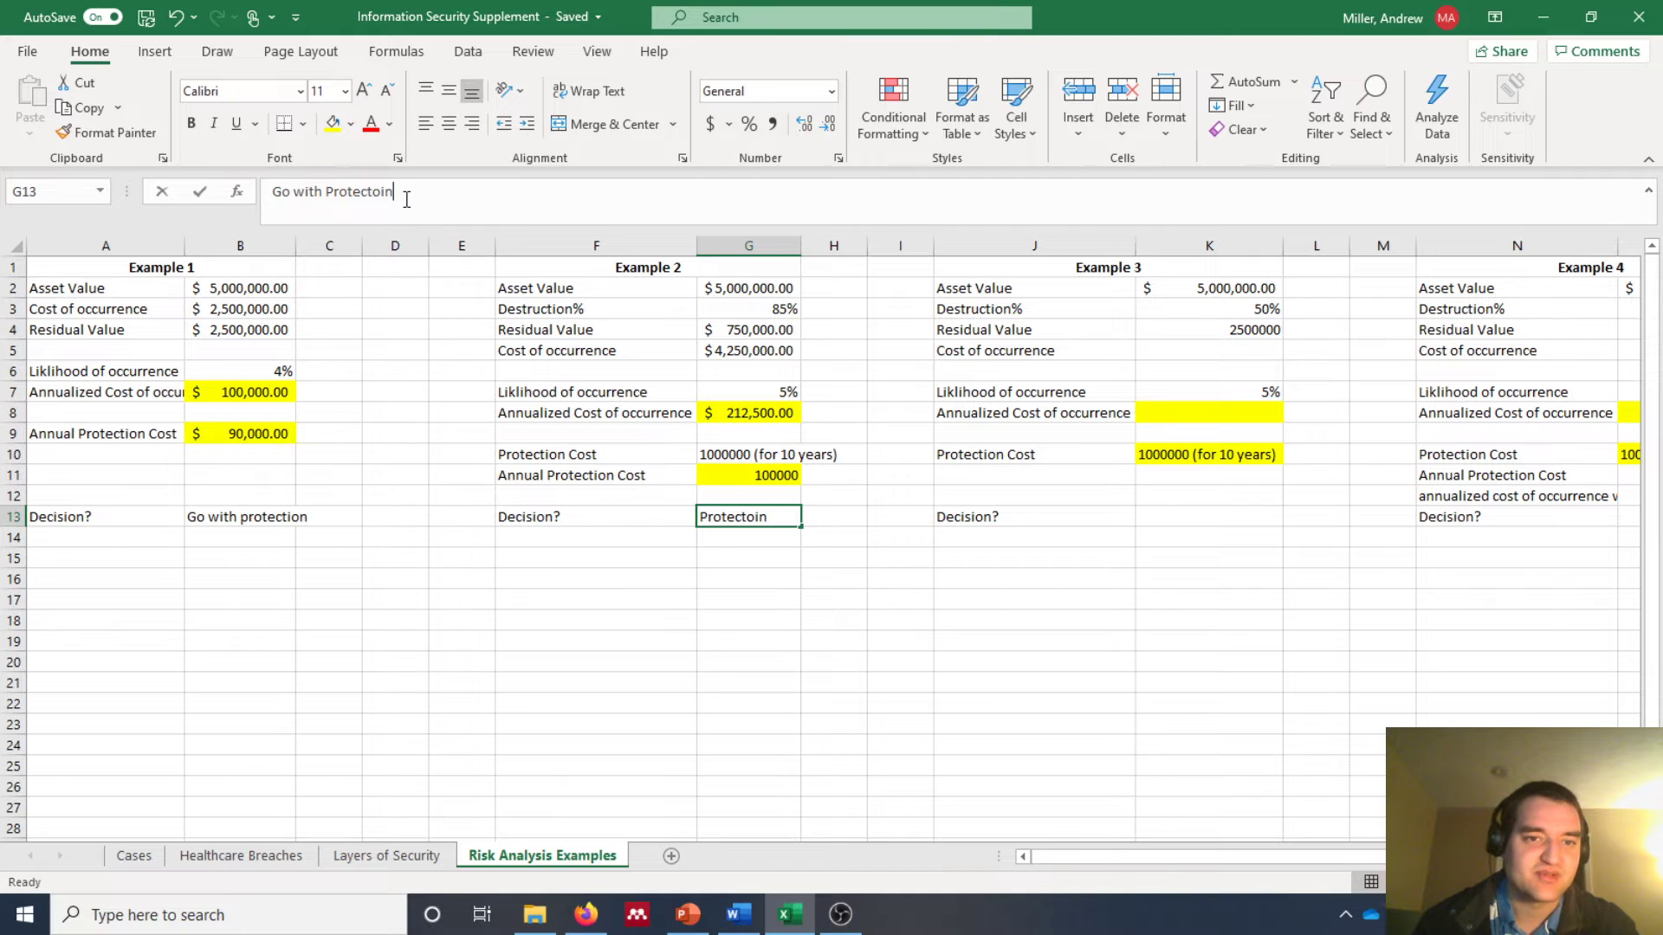
key("BackSpace")
key("BackSpace")
key("BackSpace")
type("ion")
key("Return")
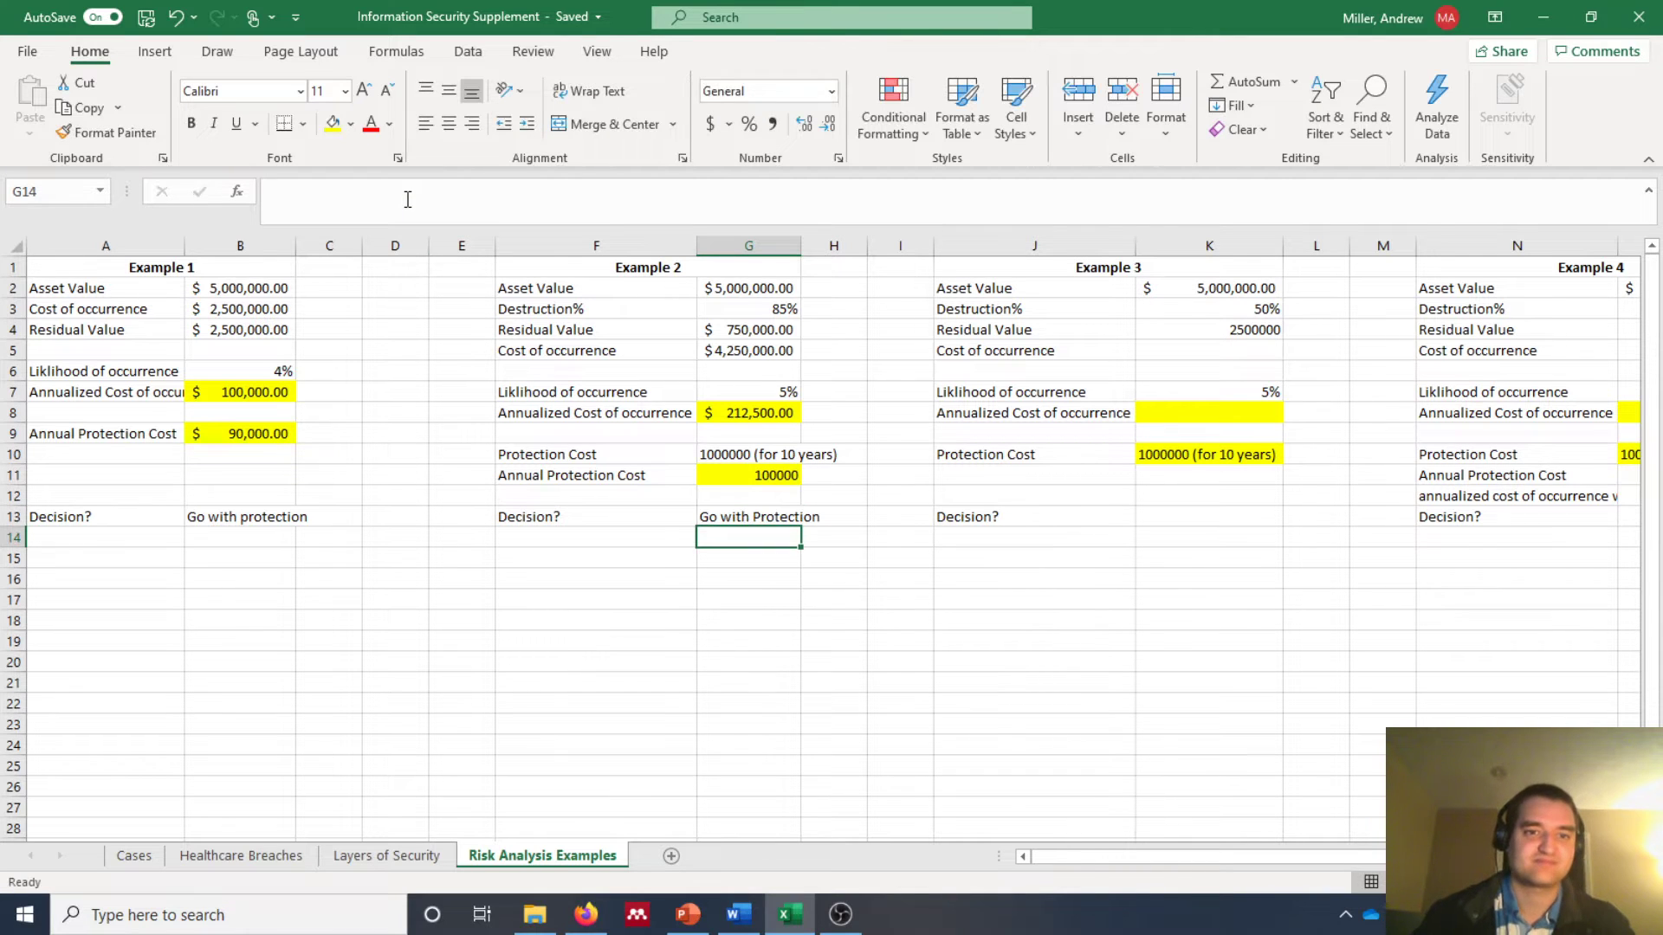
Step: Calculate Example 3's cost of occurrence in K5 as asset value minus residual value (=K2-K4)
left_click(1240, 293)
left_click_drag(1247, 862, 1288, 862)
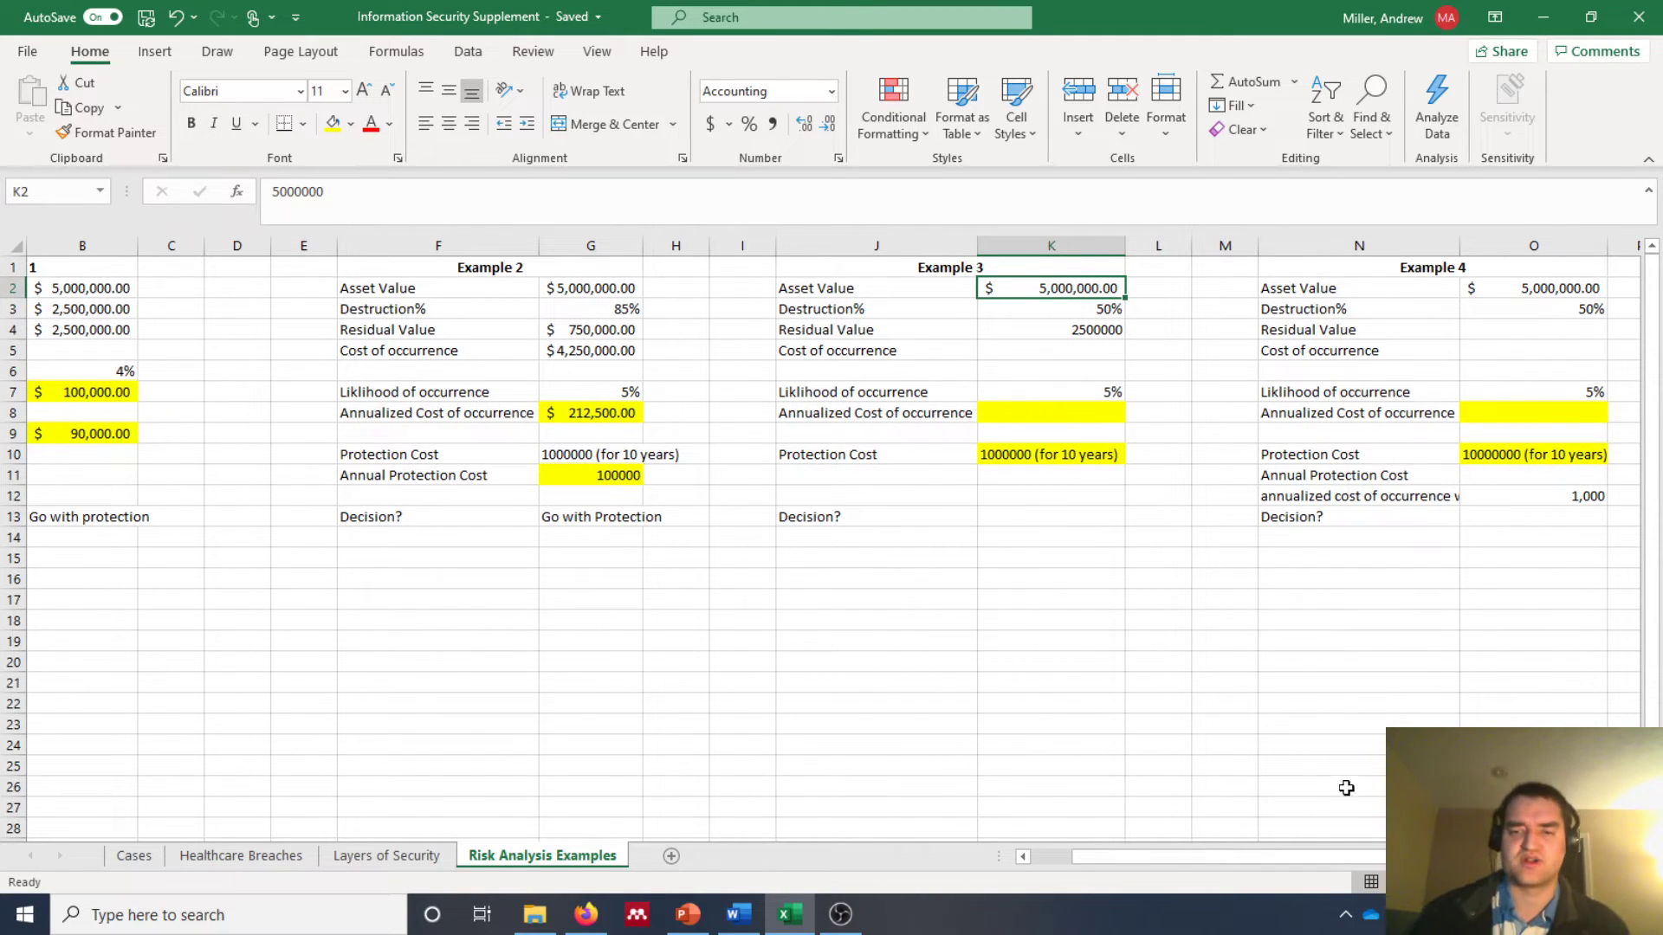
left_click(1089, 310)
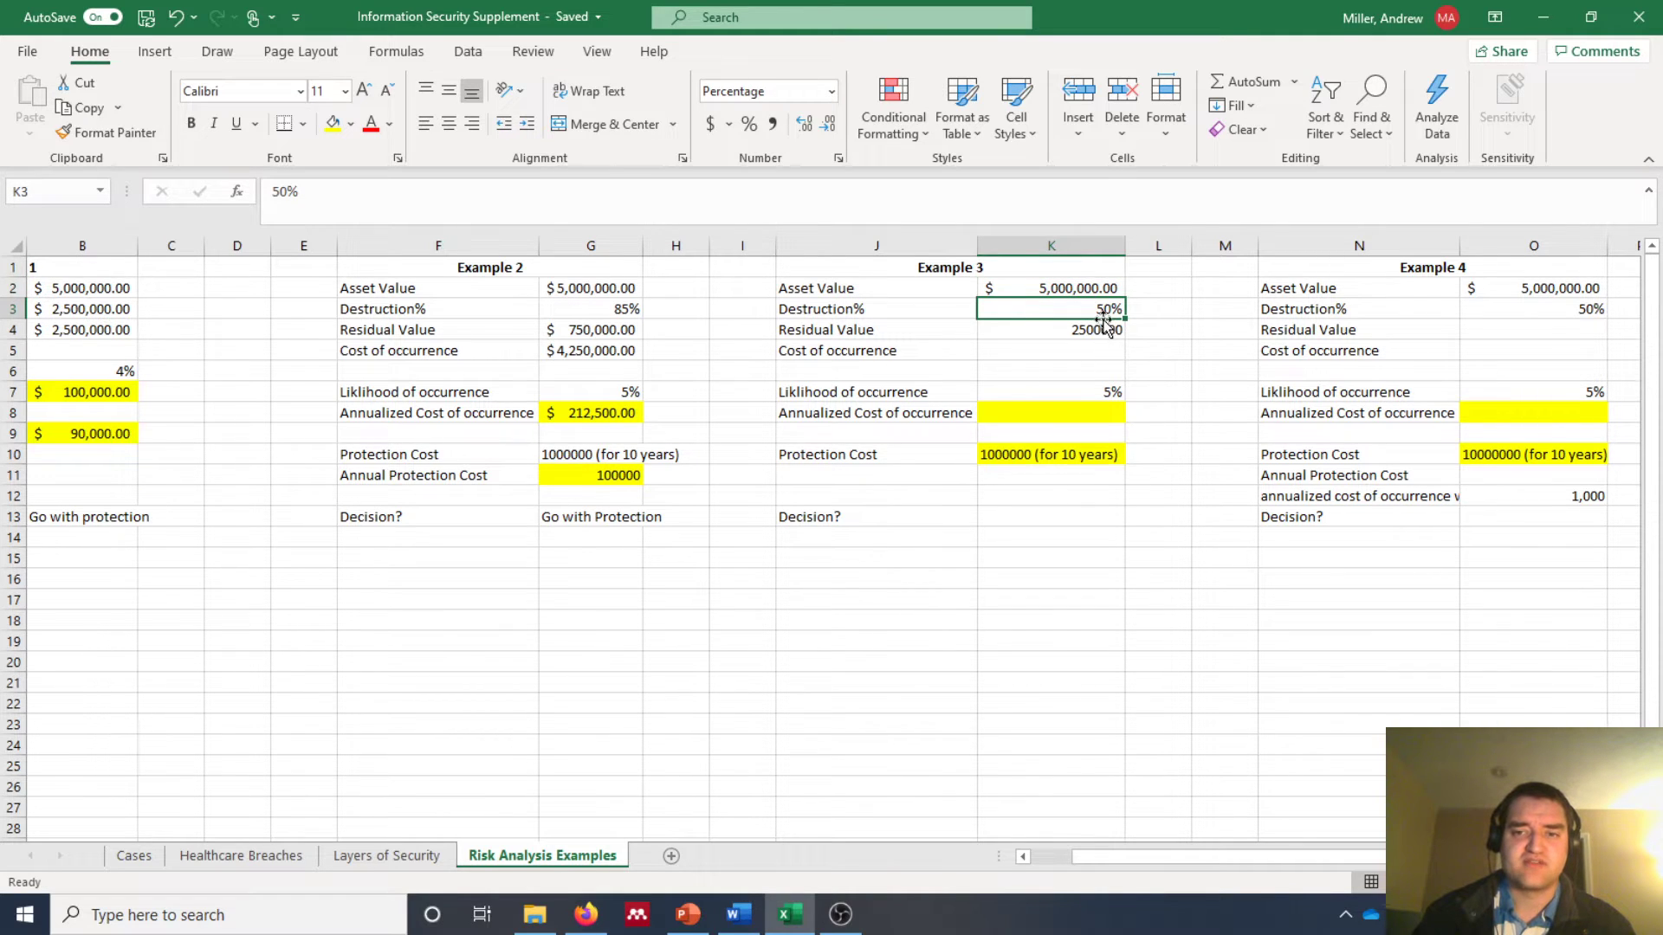
left_click(1096, 327)
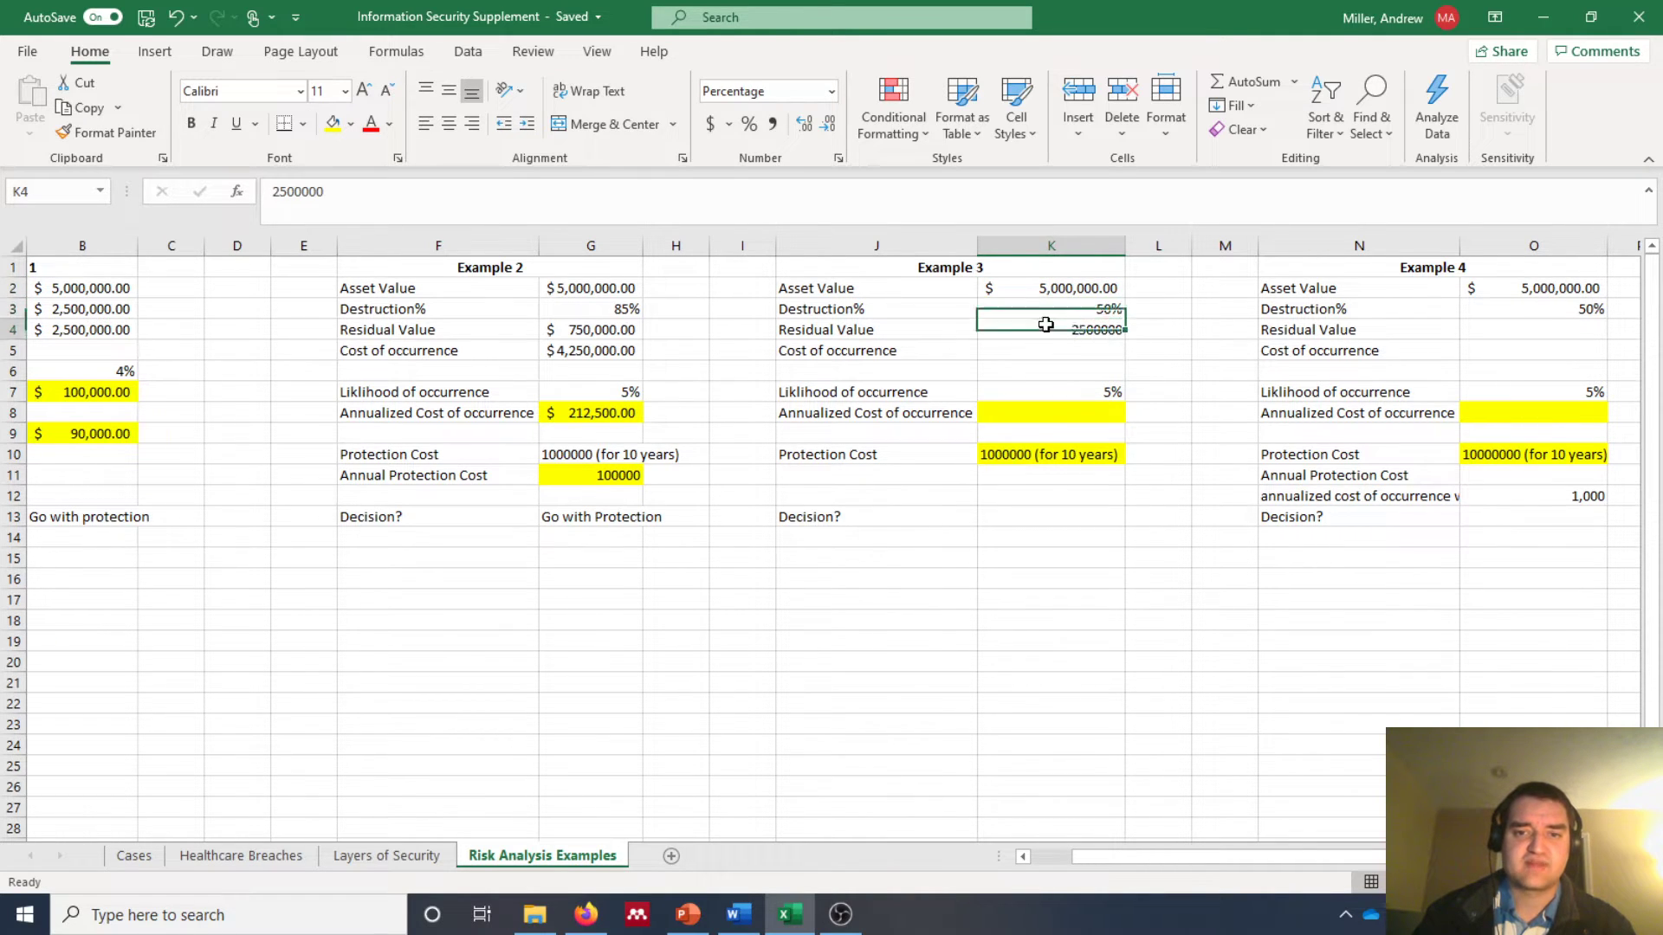
left_click(1074, 355)
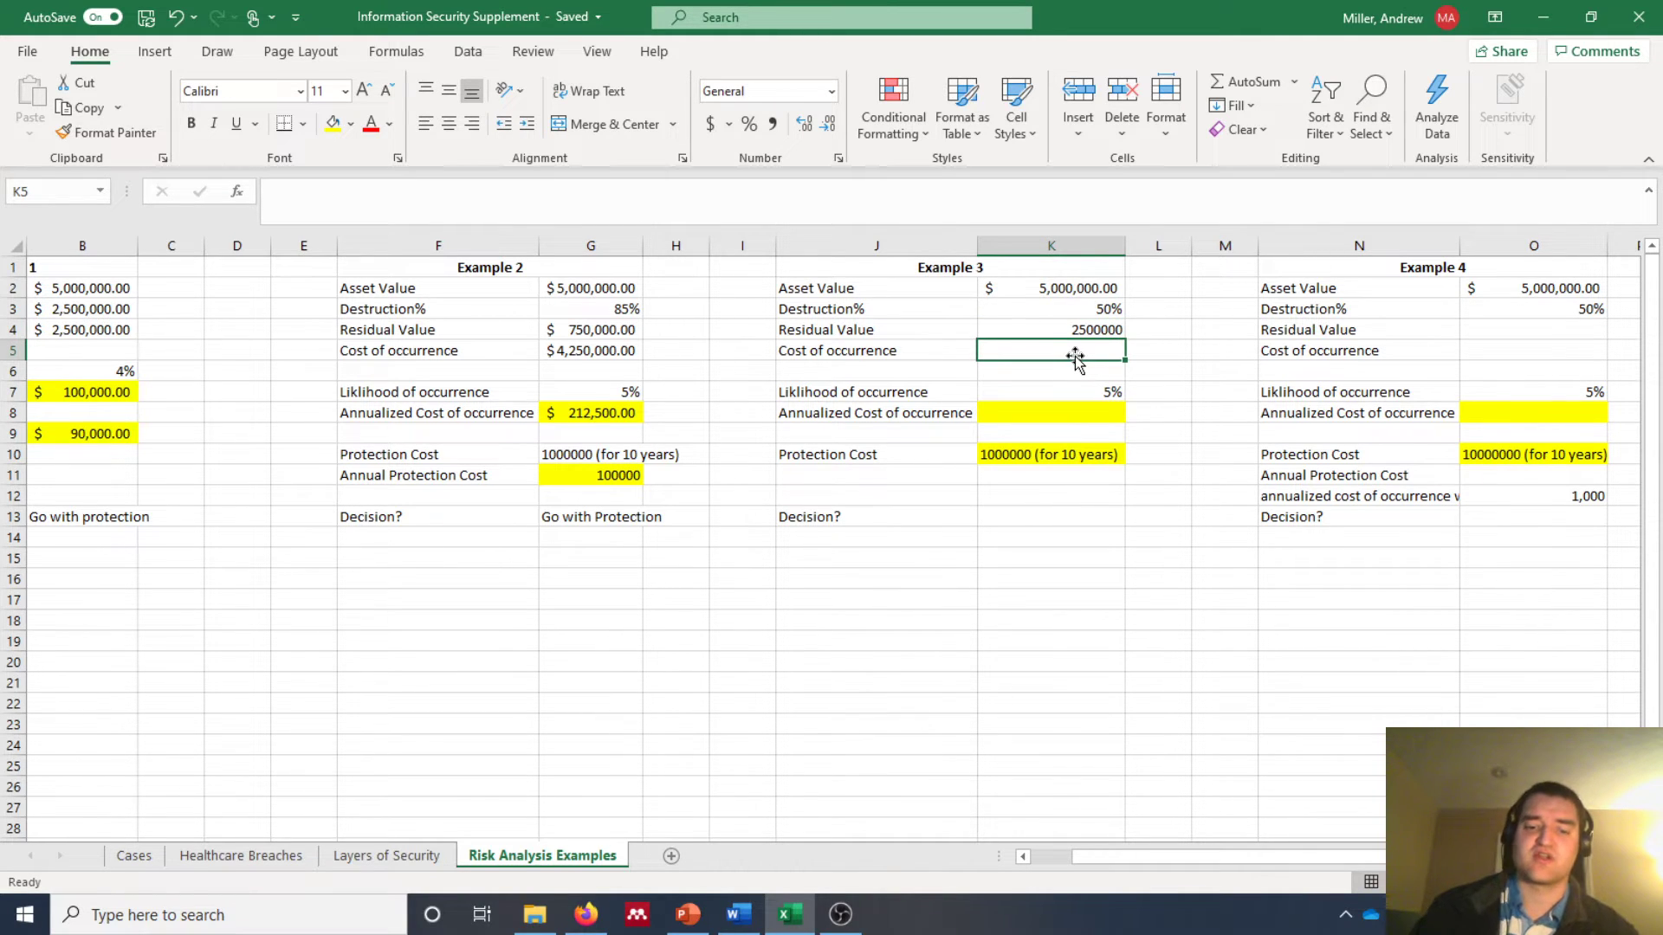
type("=")
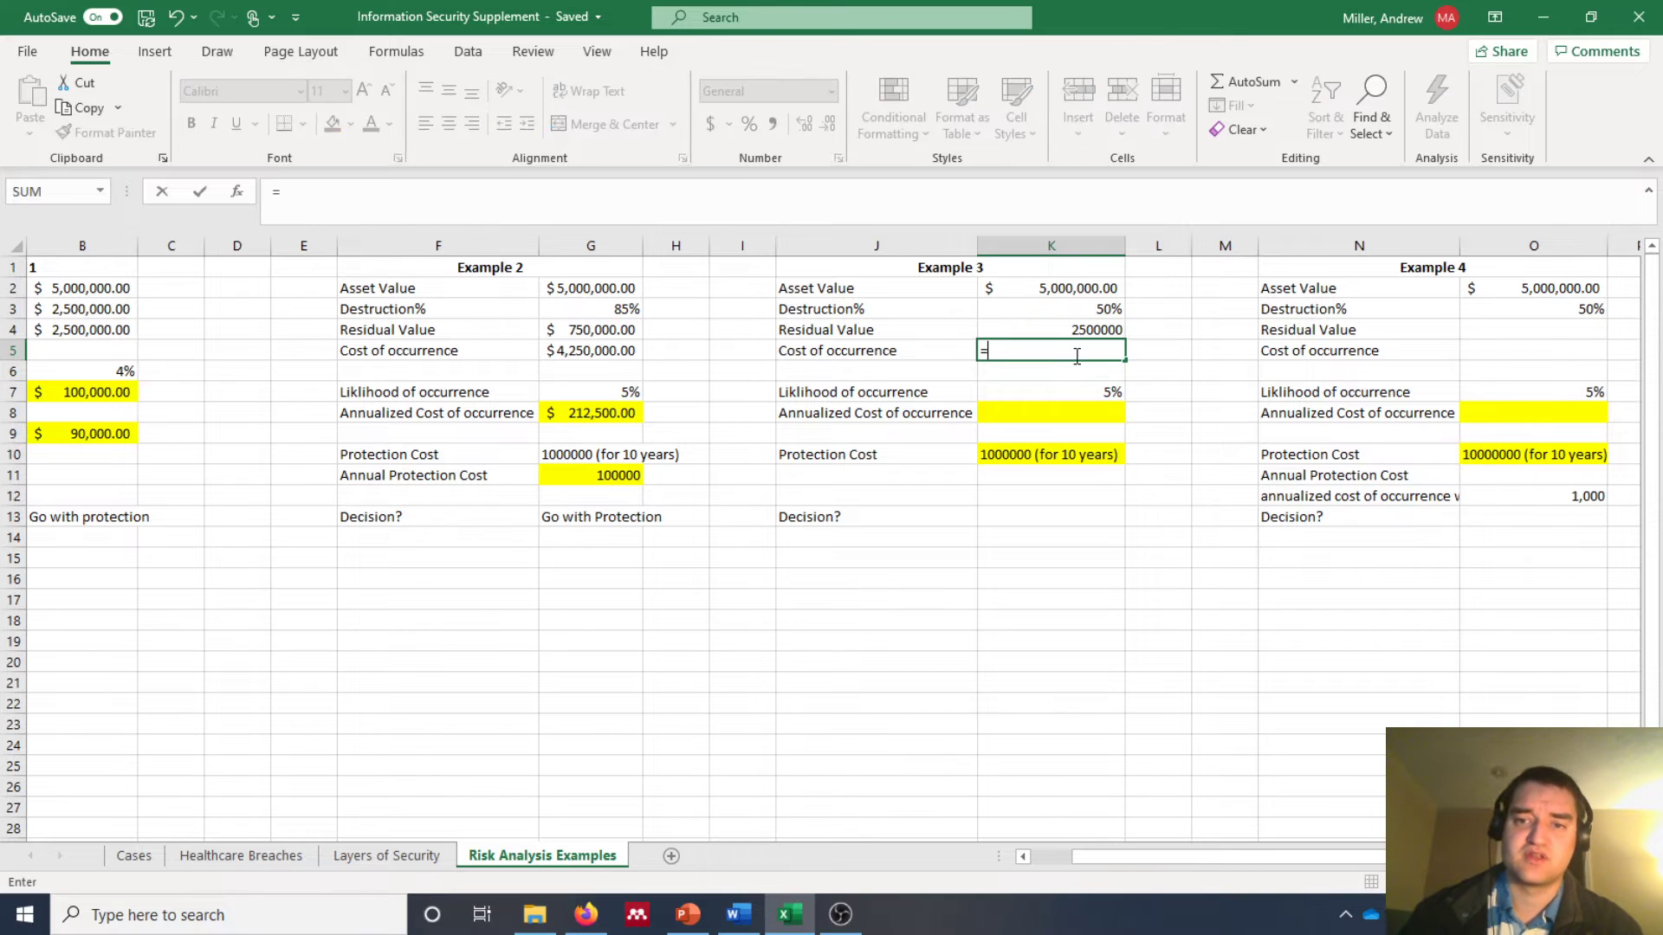
left_click(1063, 287)
type("*")
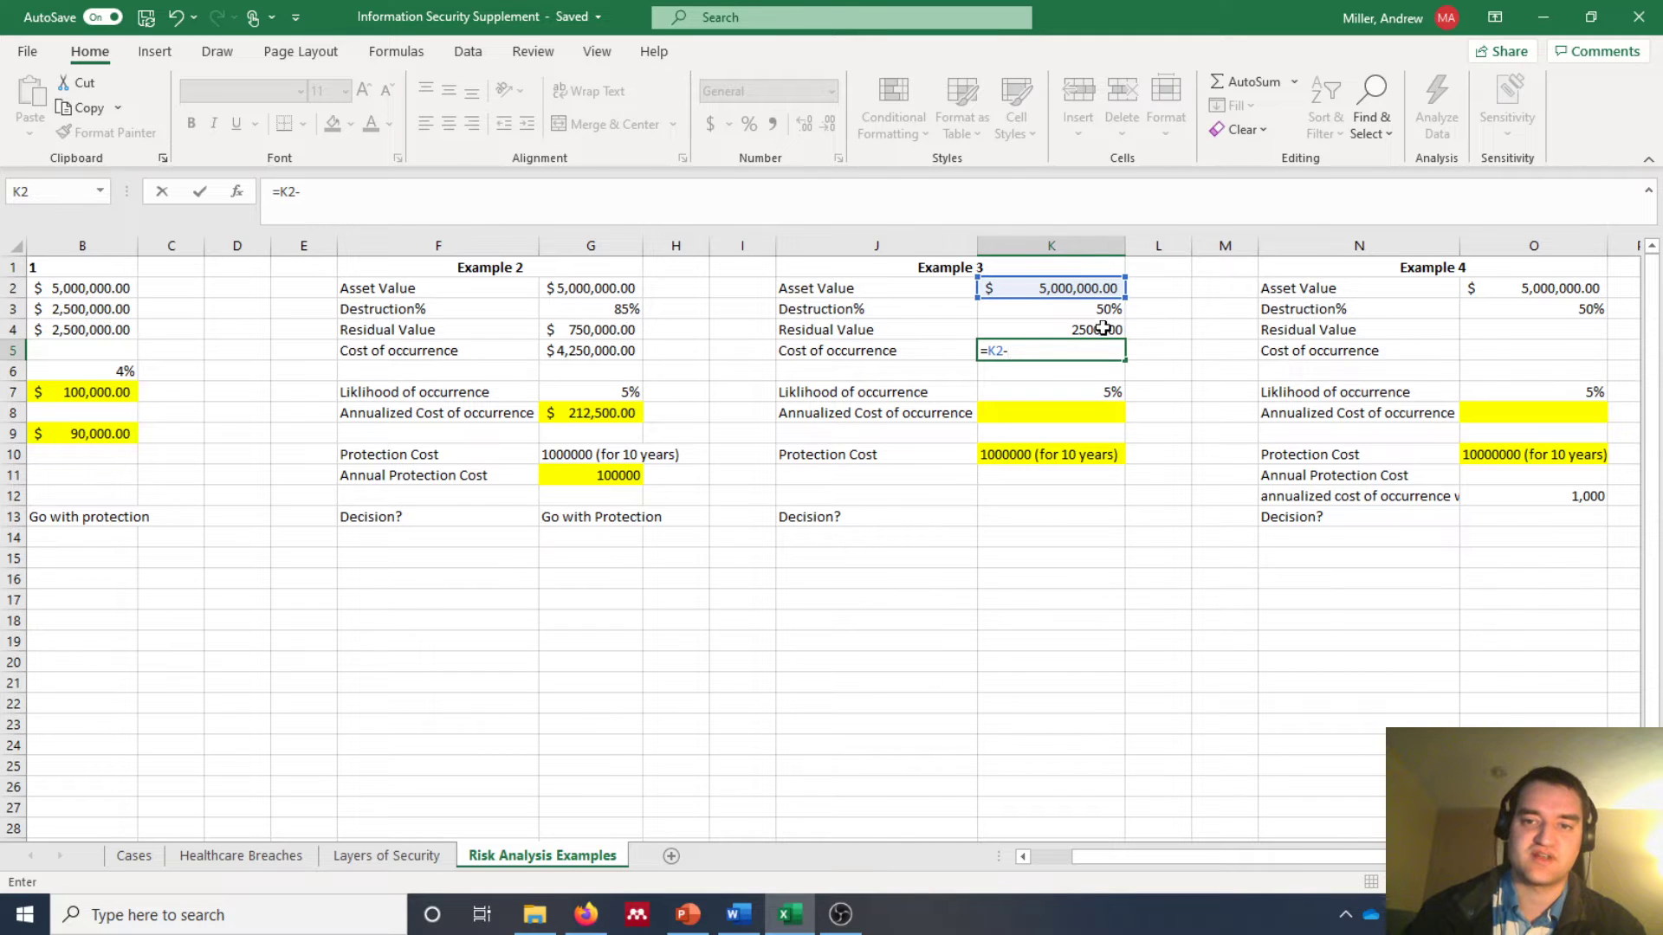
left_click(1084, 330)
key("Return")
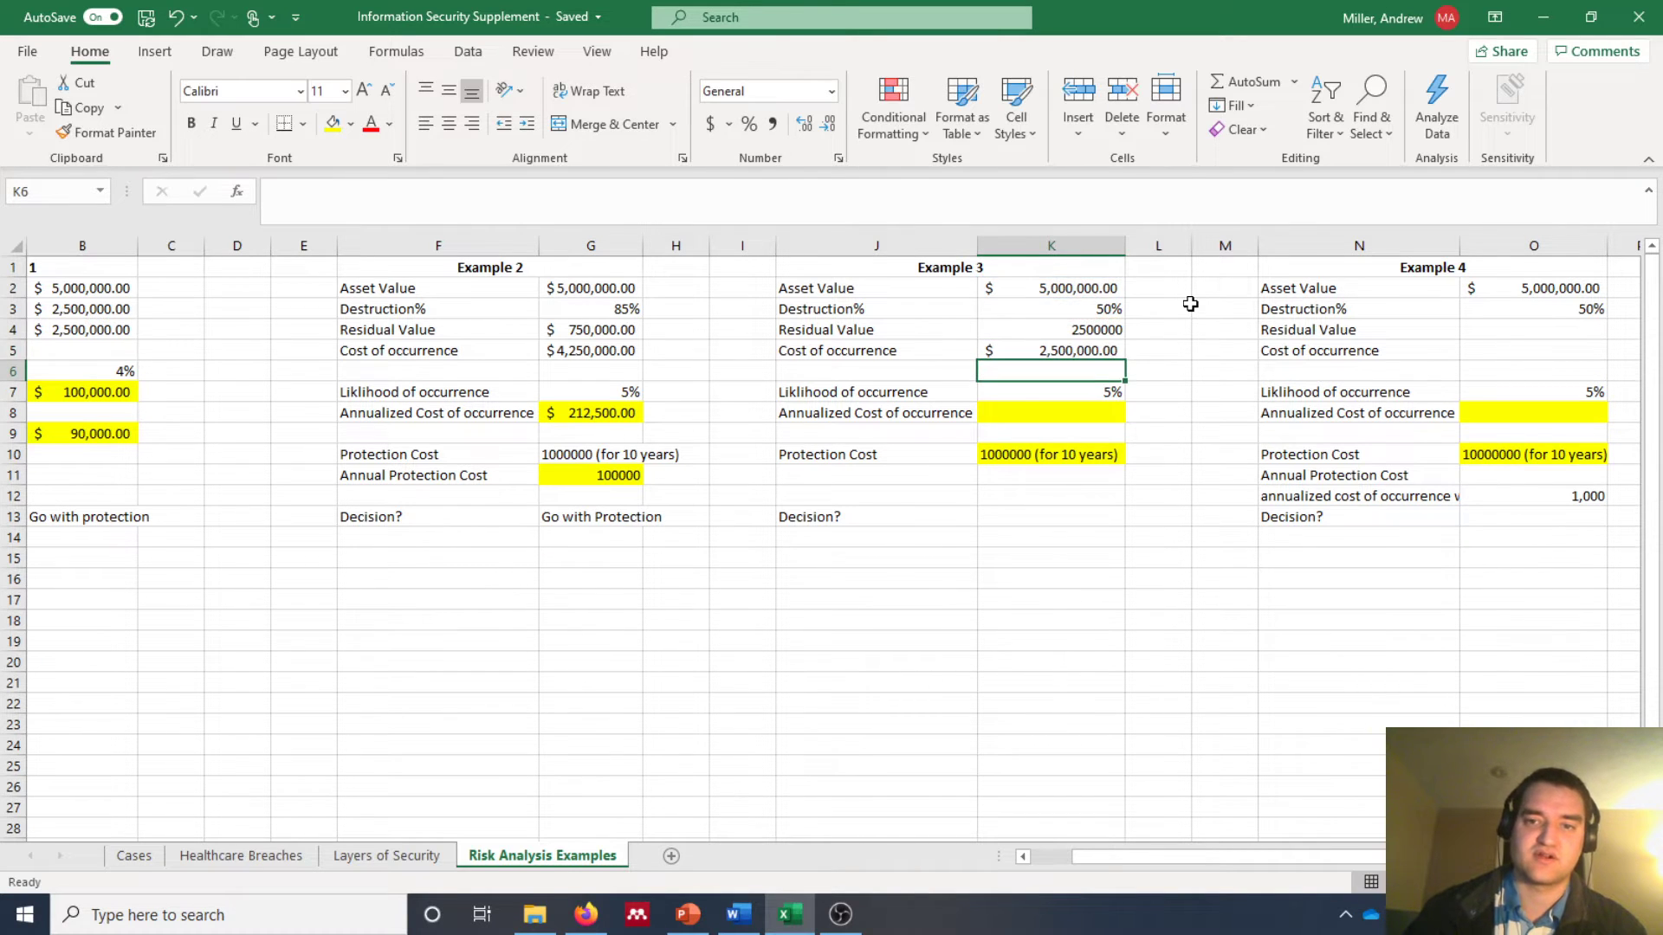
Step: Calculate Example 3's annualized cost of occurrence in K8 as cost of occurrence times likelihood (=K5*K7)
left_click(1095, 389)
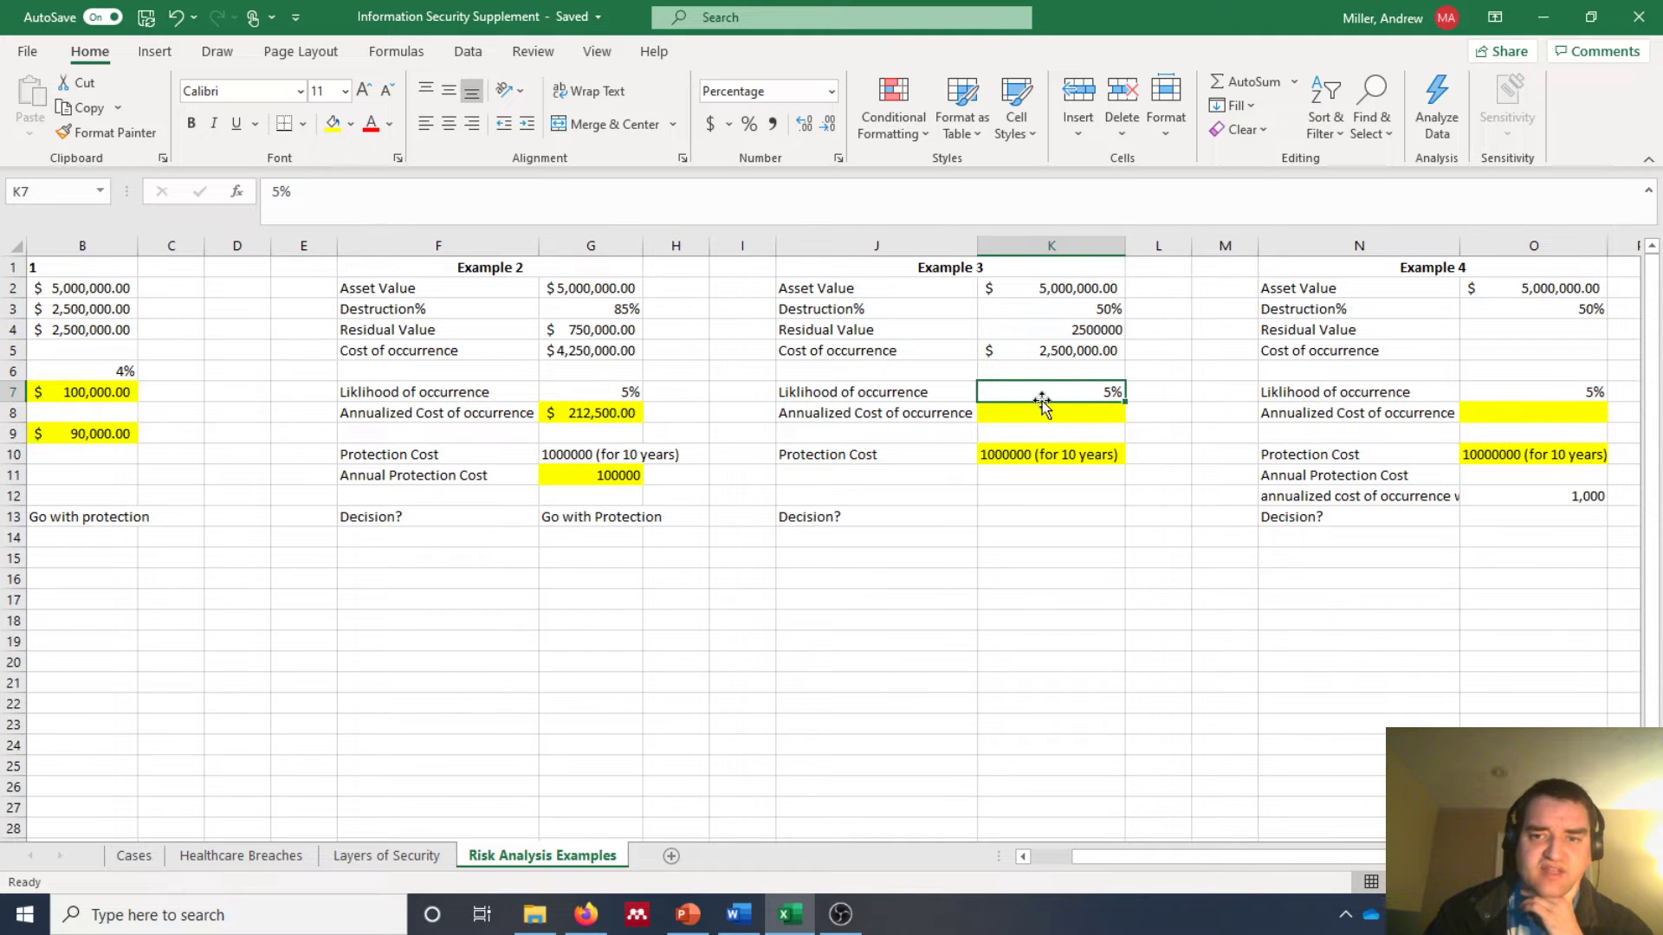
left_click(1070, 418)
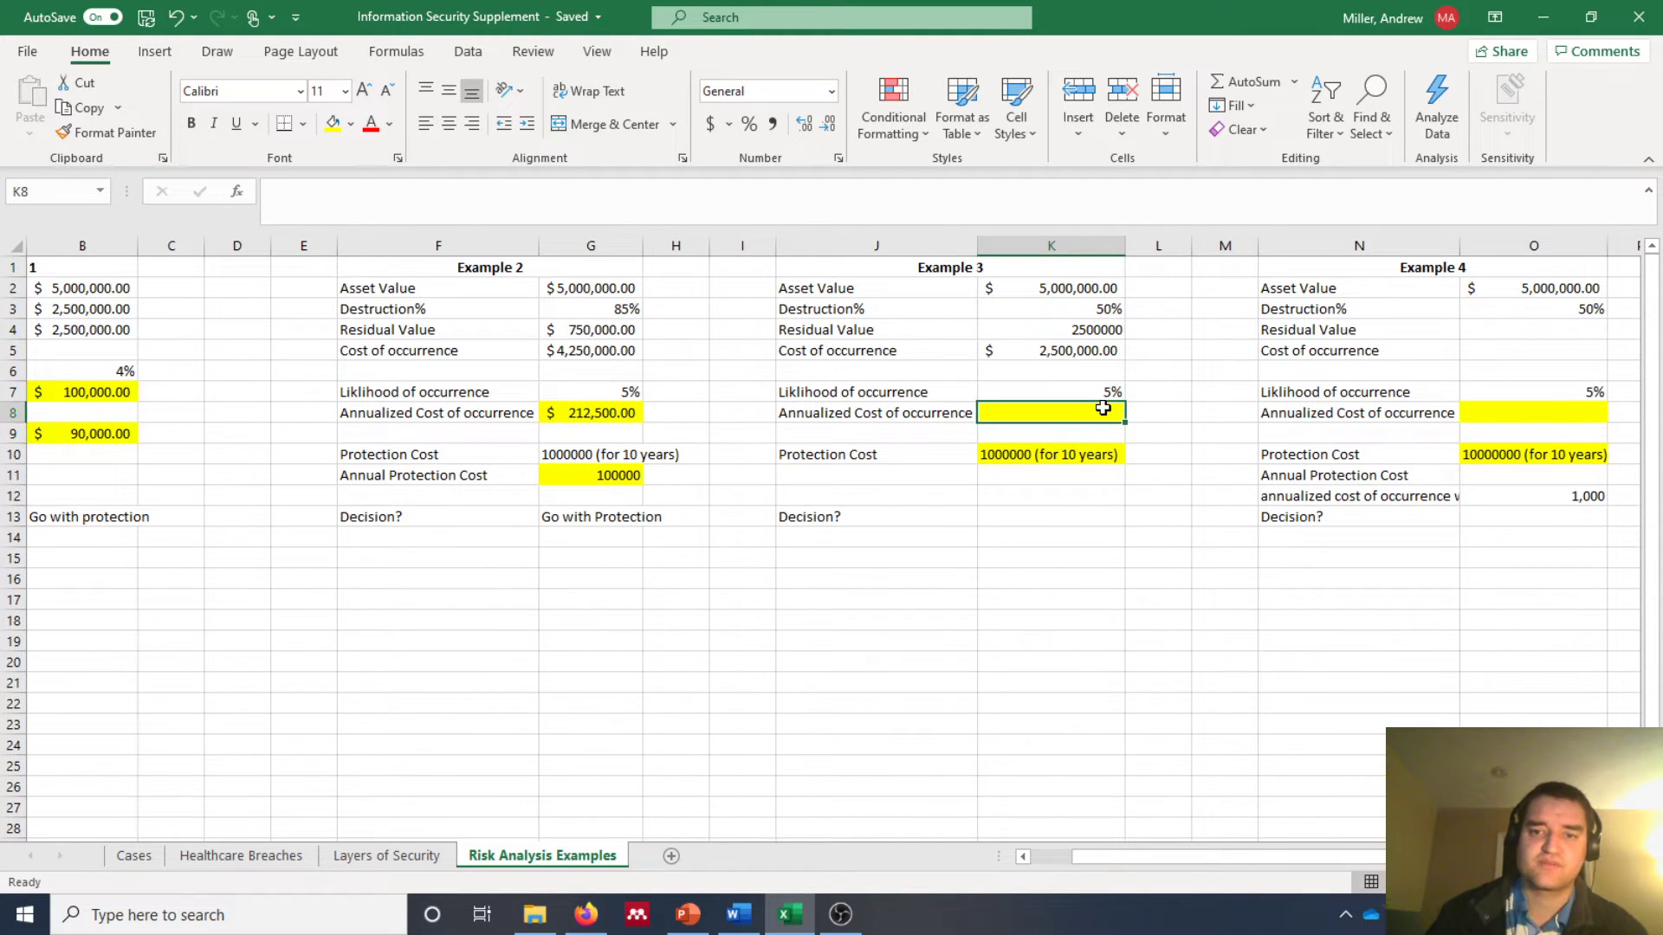
type("=")
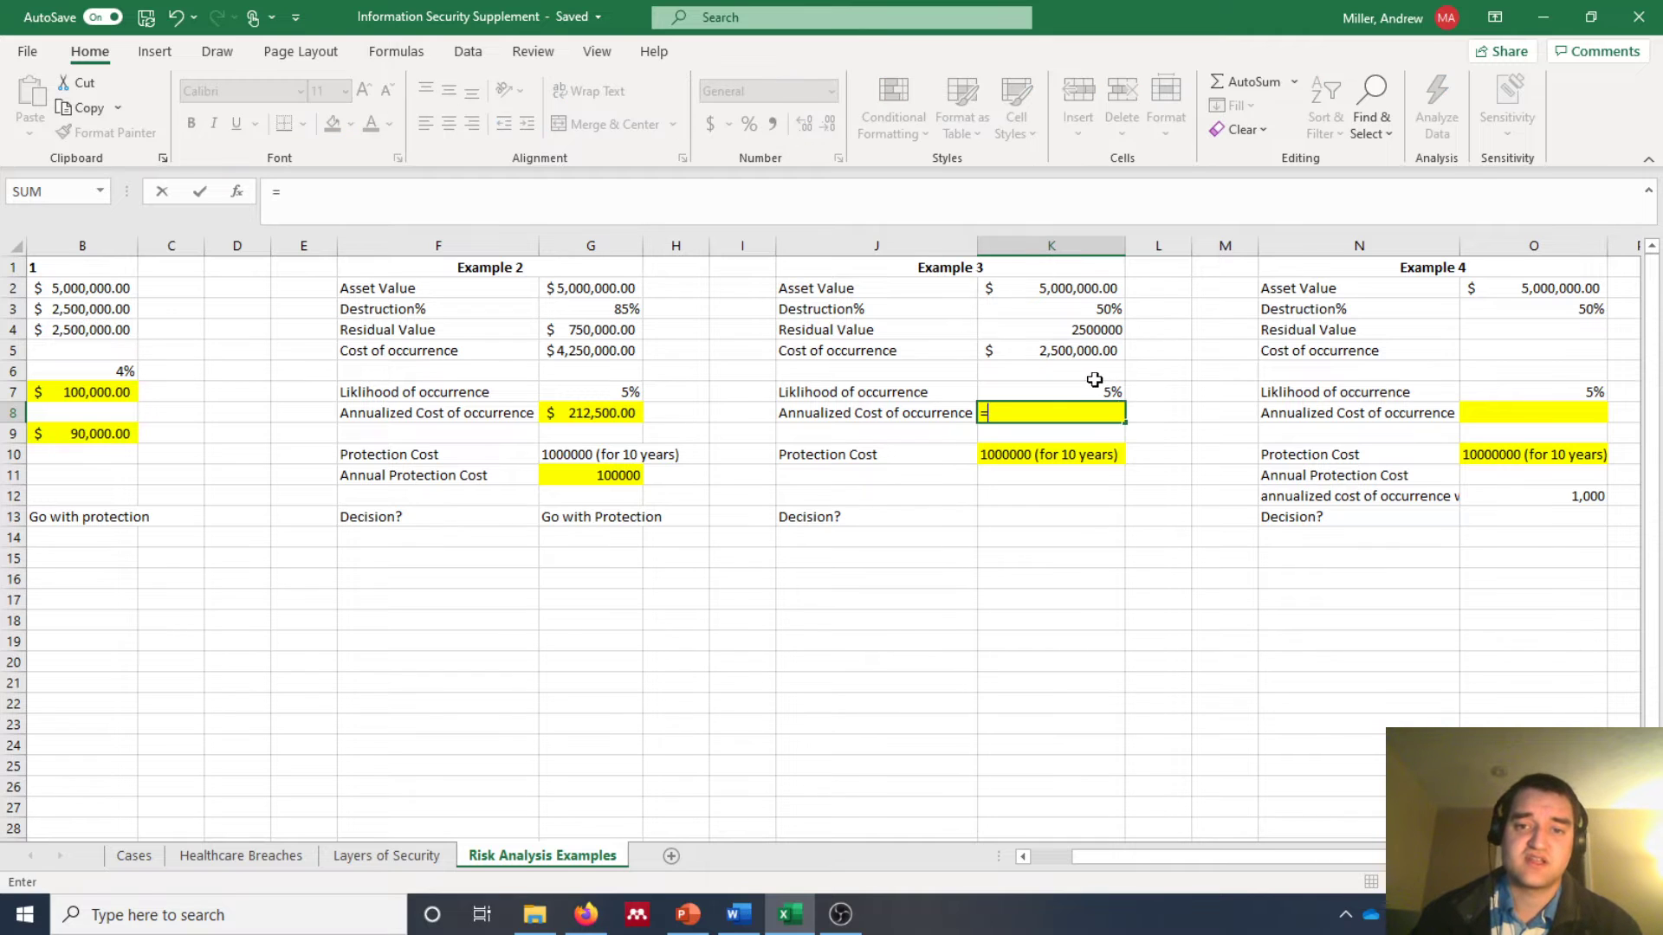
left_click_drag(1074, 360, 1080, 374)
left_click(1085, 354)
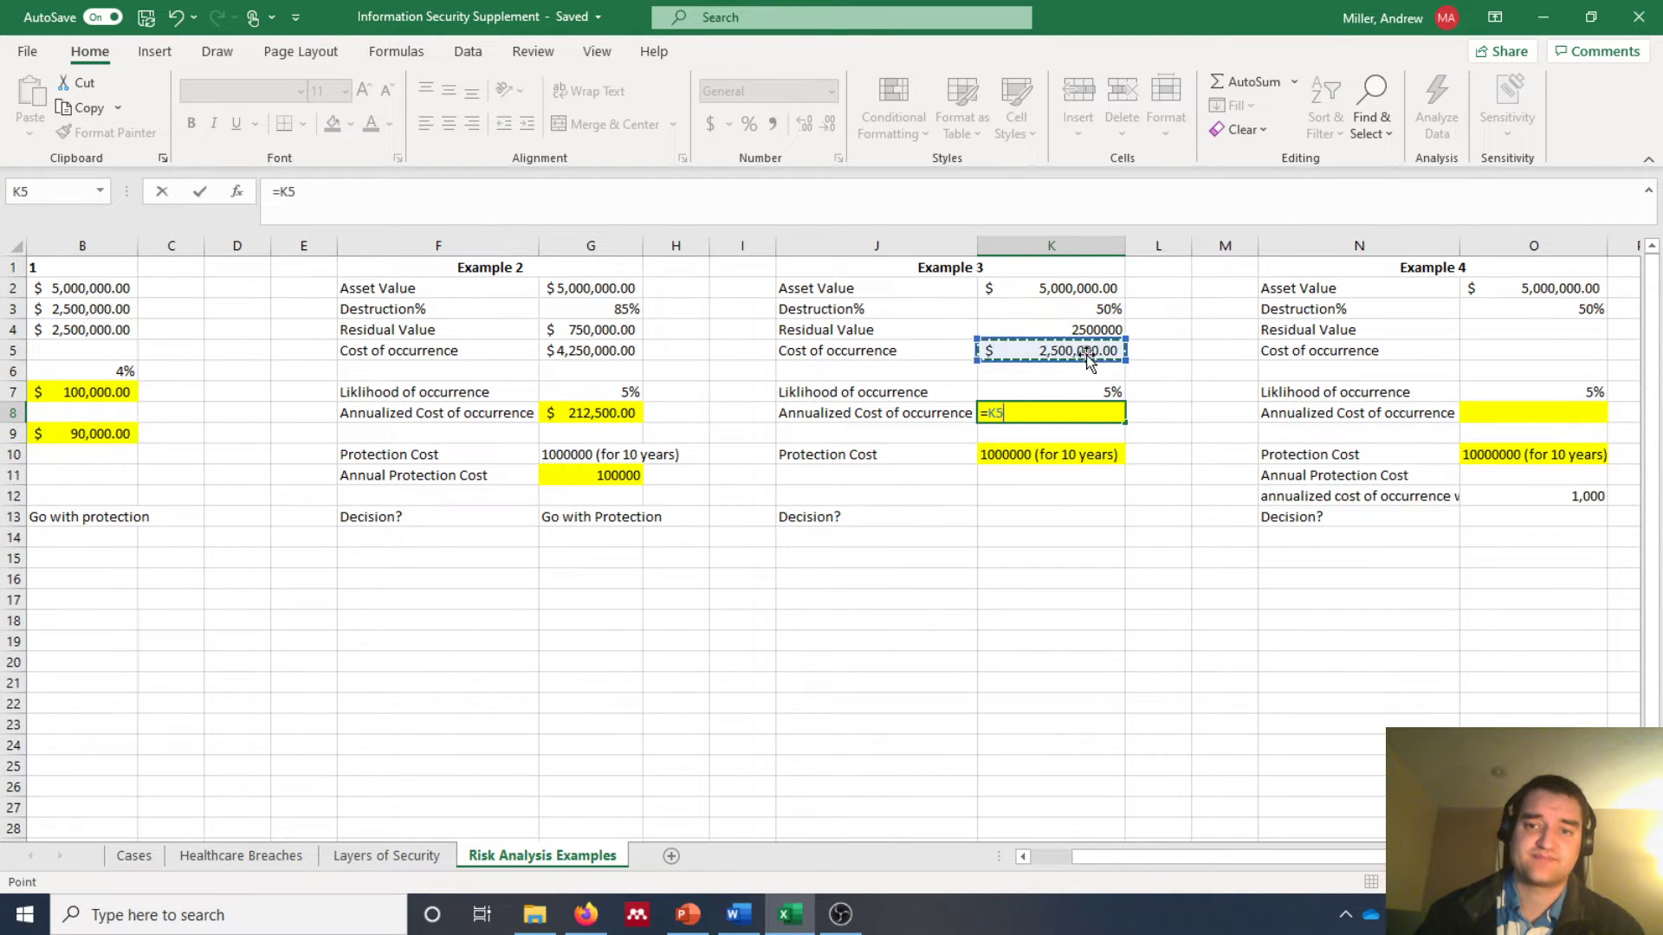
type("*")
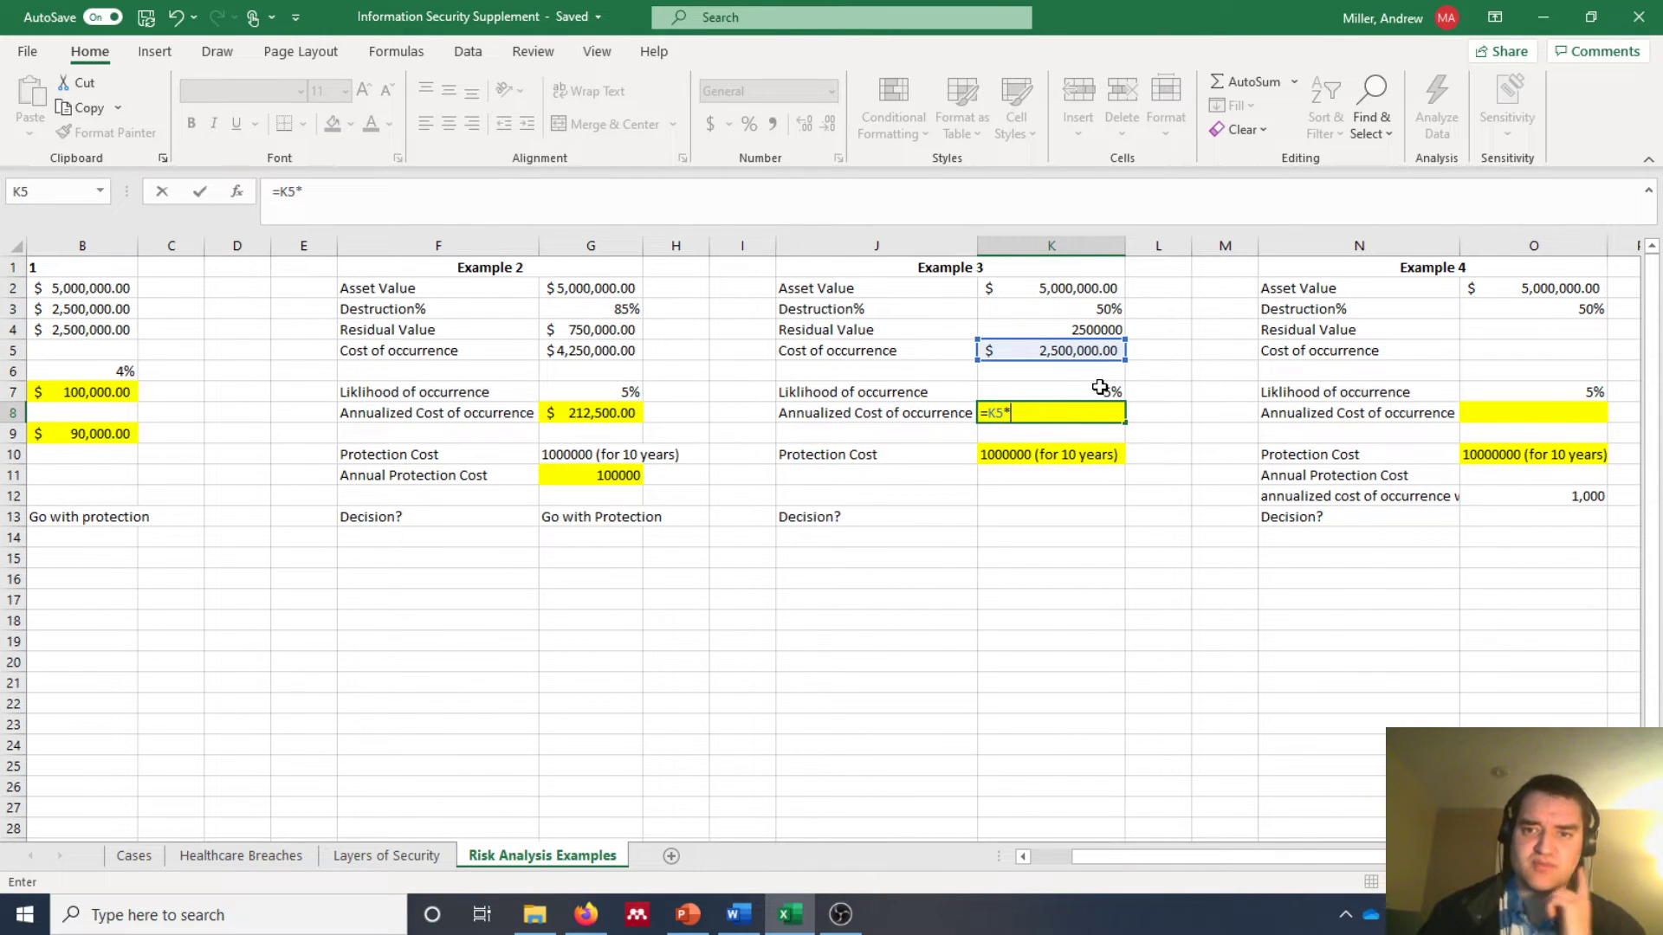
left_click(1100, 391)
key("Return")
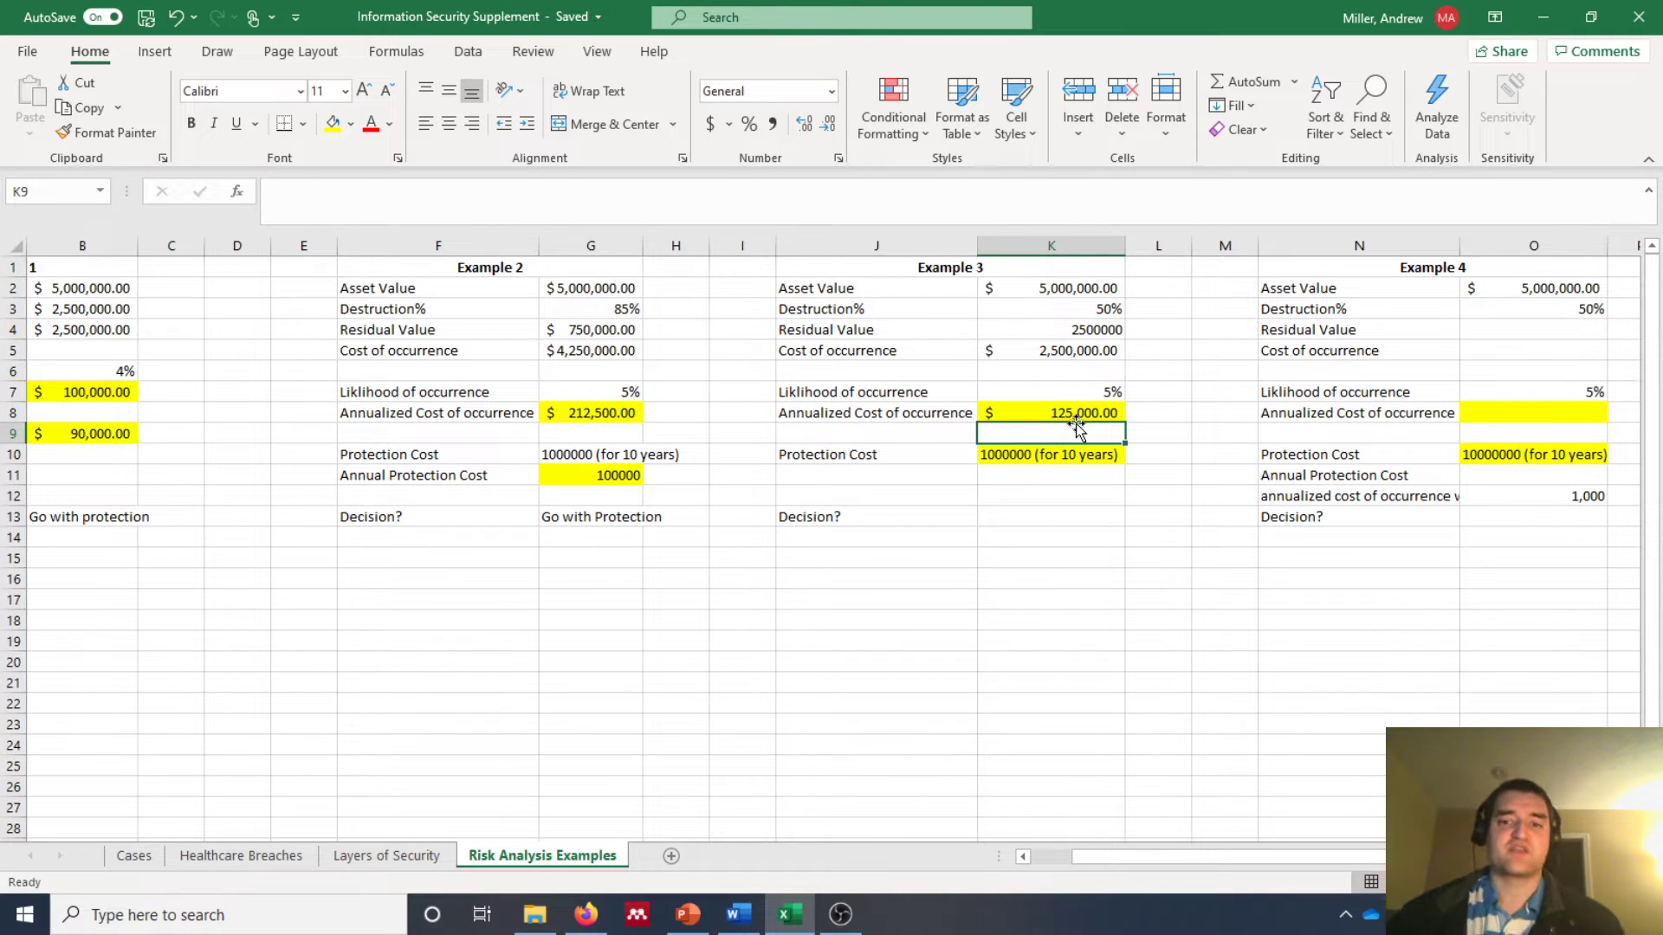
Step: Copy Example 2's Annual Protection Cost label and value from F11:G11 into Example 3 at J11
left_click(1012, 473)
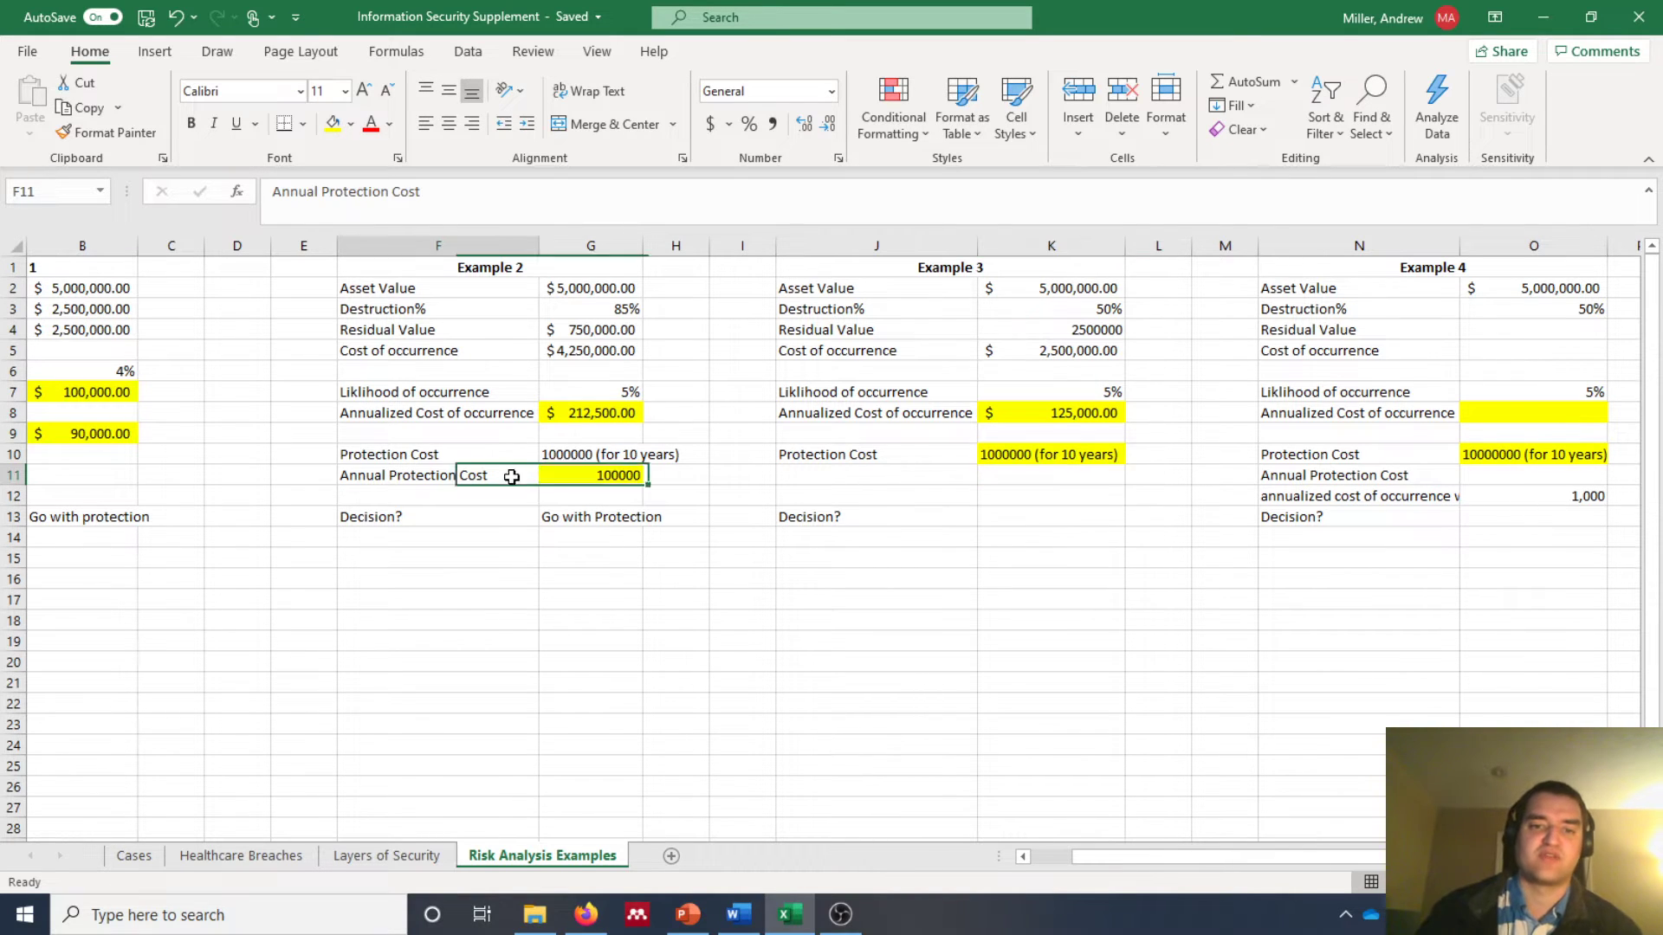
left_click_drag(483, 474, 636, 470)
key("ctrl+c")
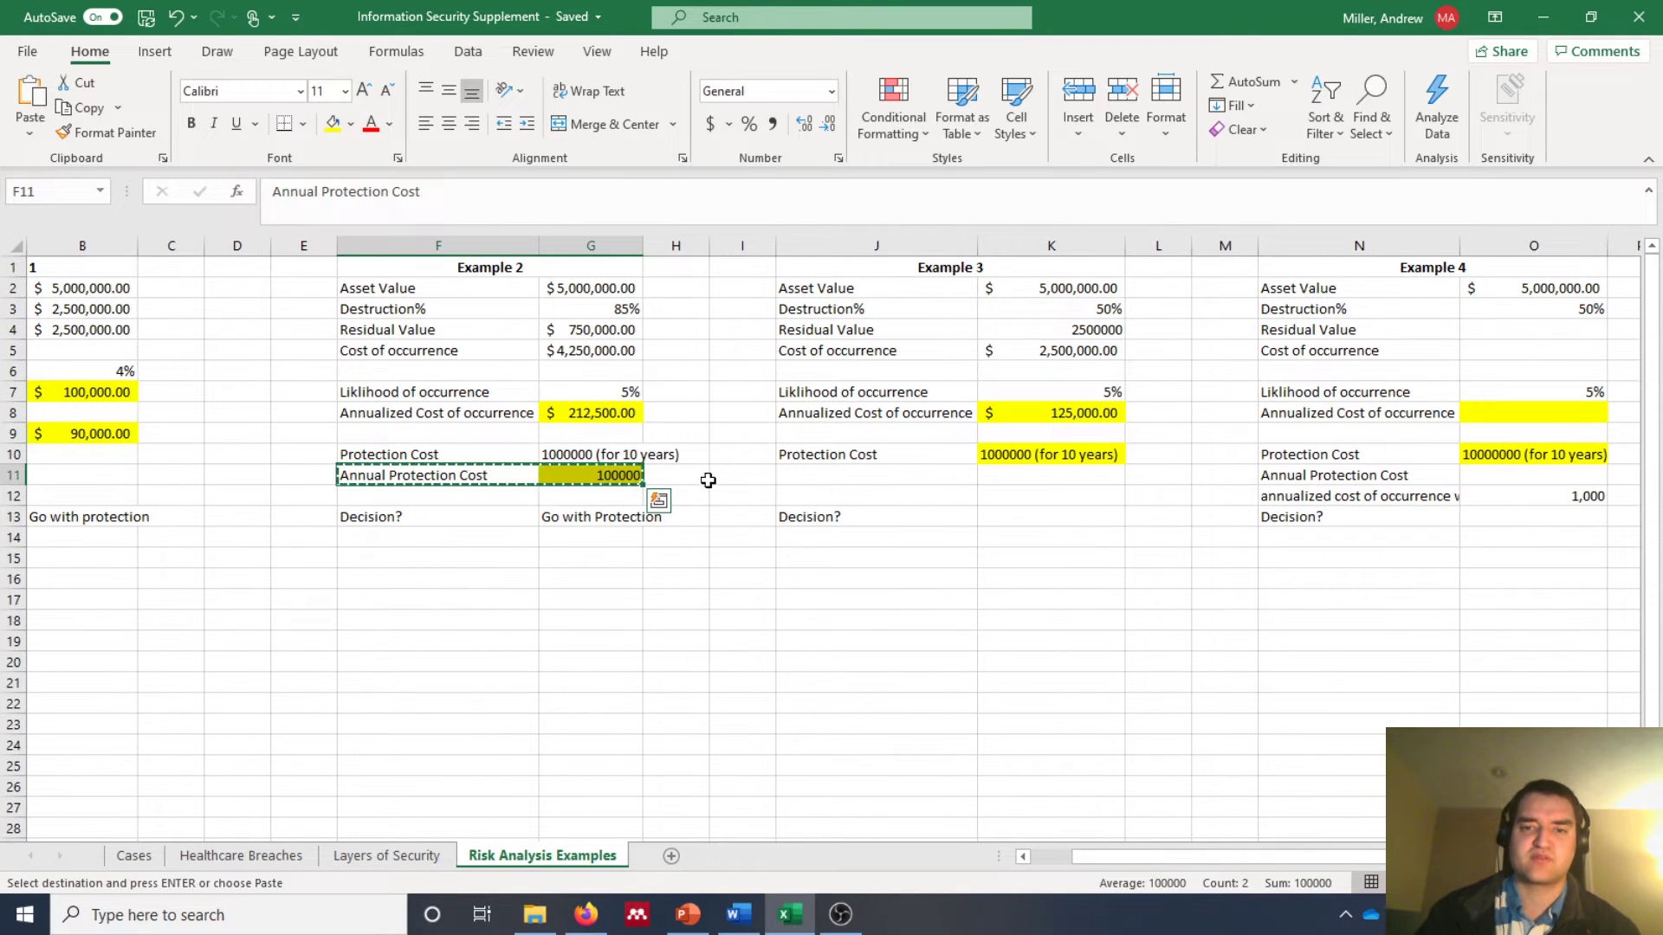
left_click(825, 476)
key("ctrl+v")
Step: Enter "Go with Protection" as Example 3's decision in K13
left_click(1049, 522)
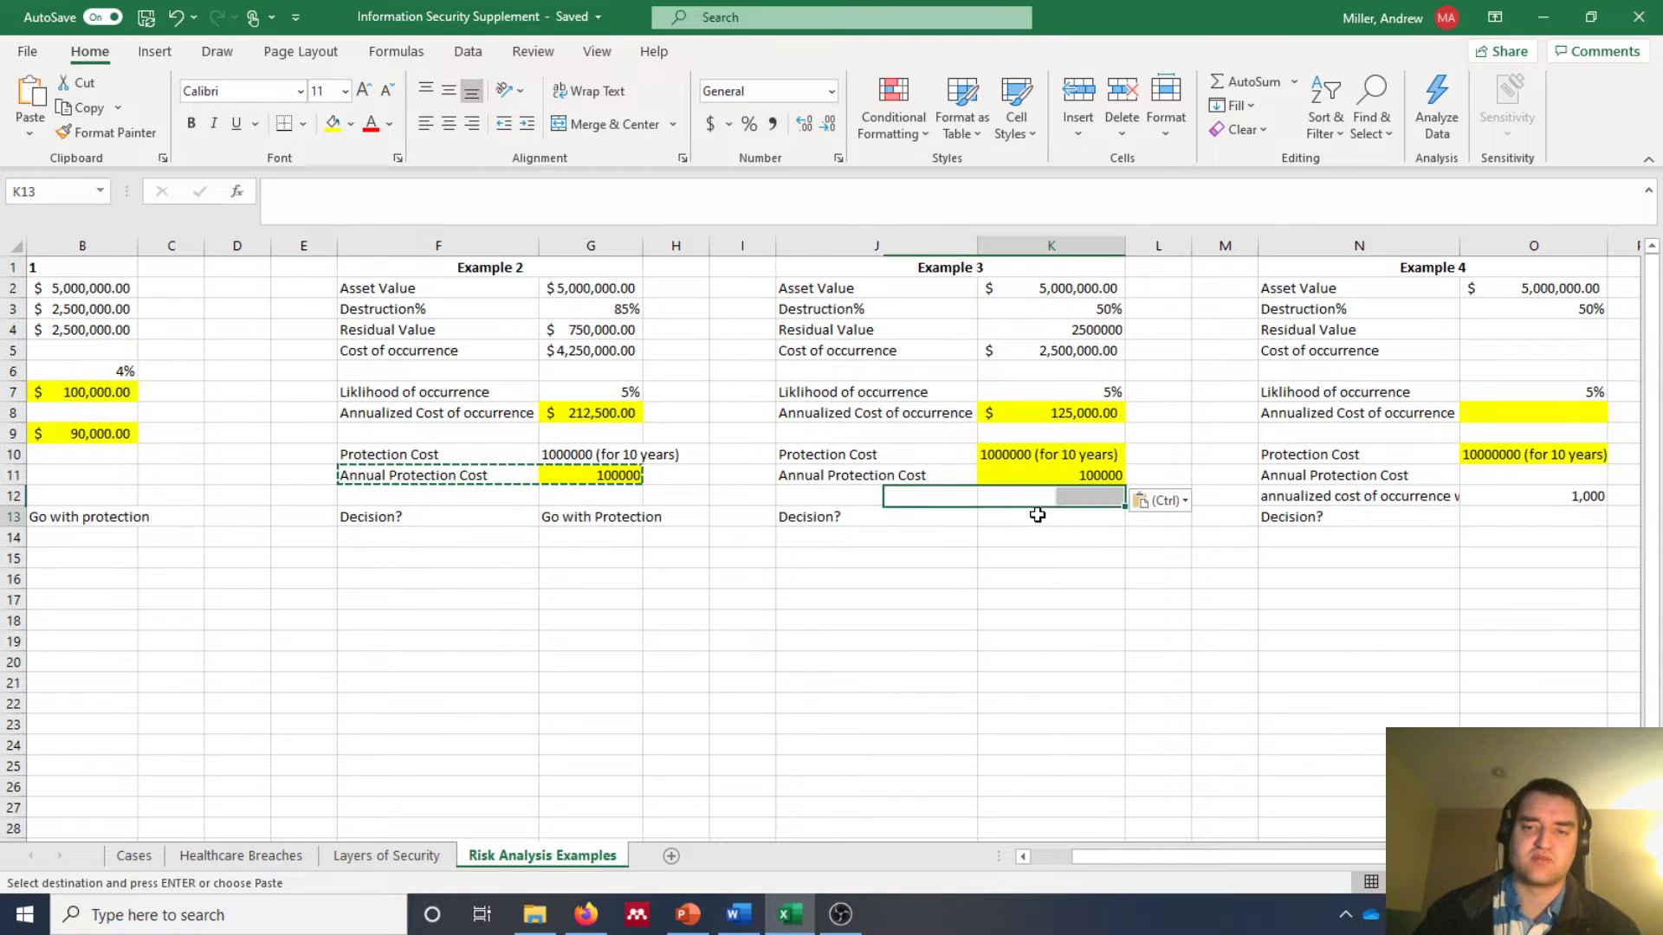
left_click(1019, 454)
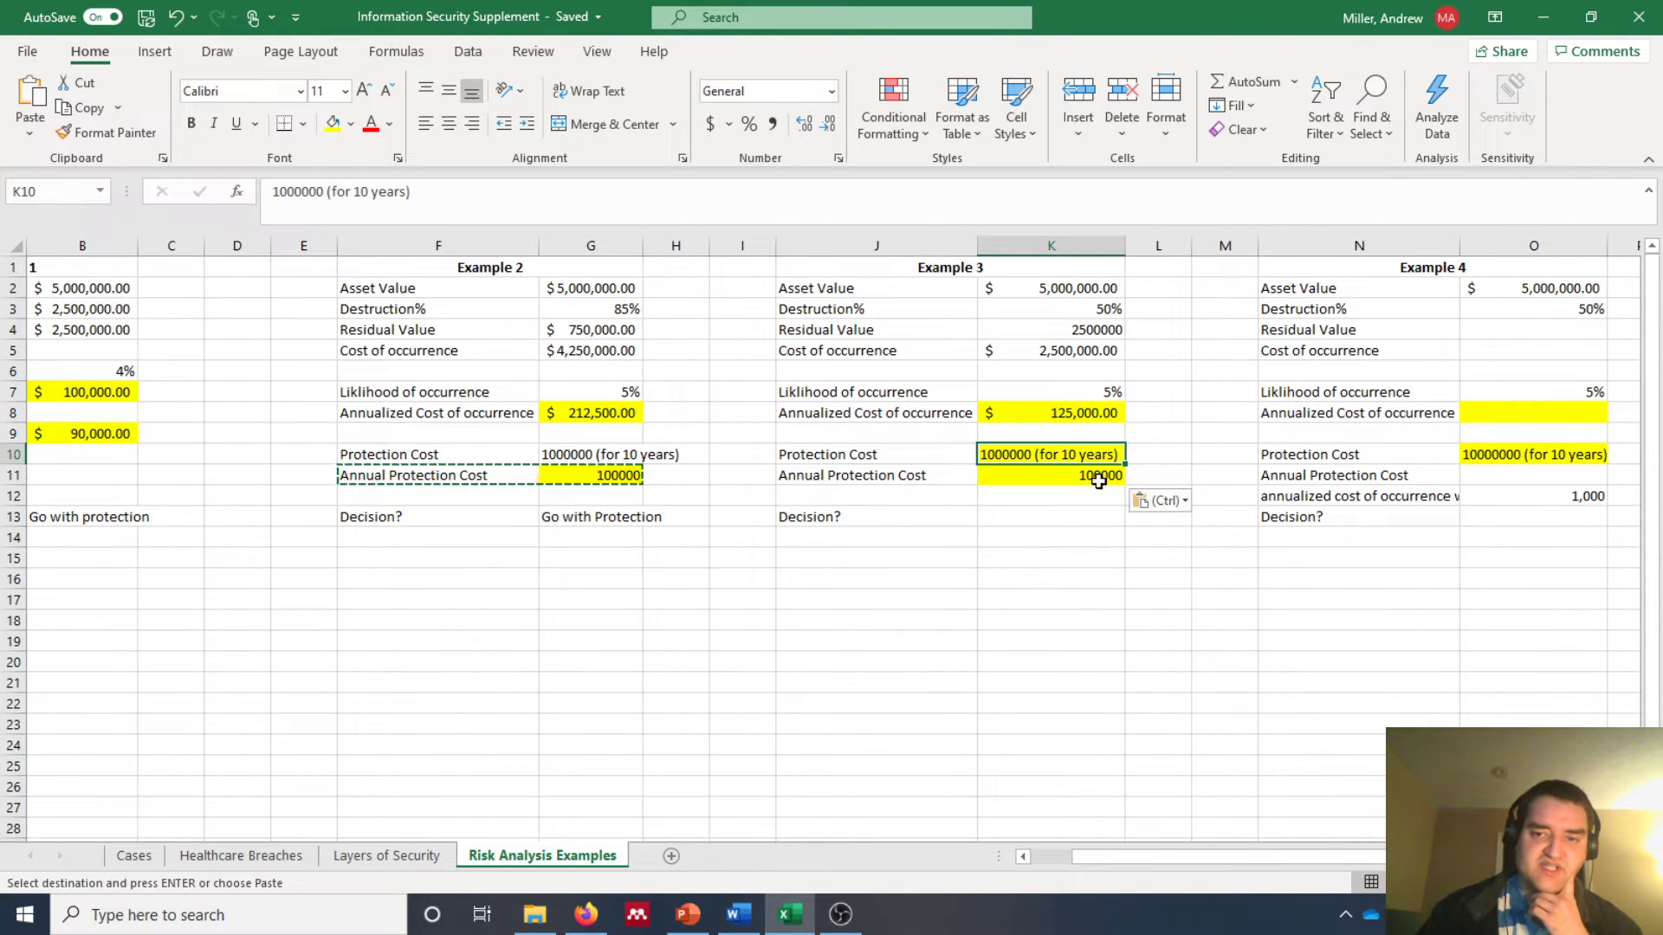
left_click(980, 517)
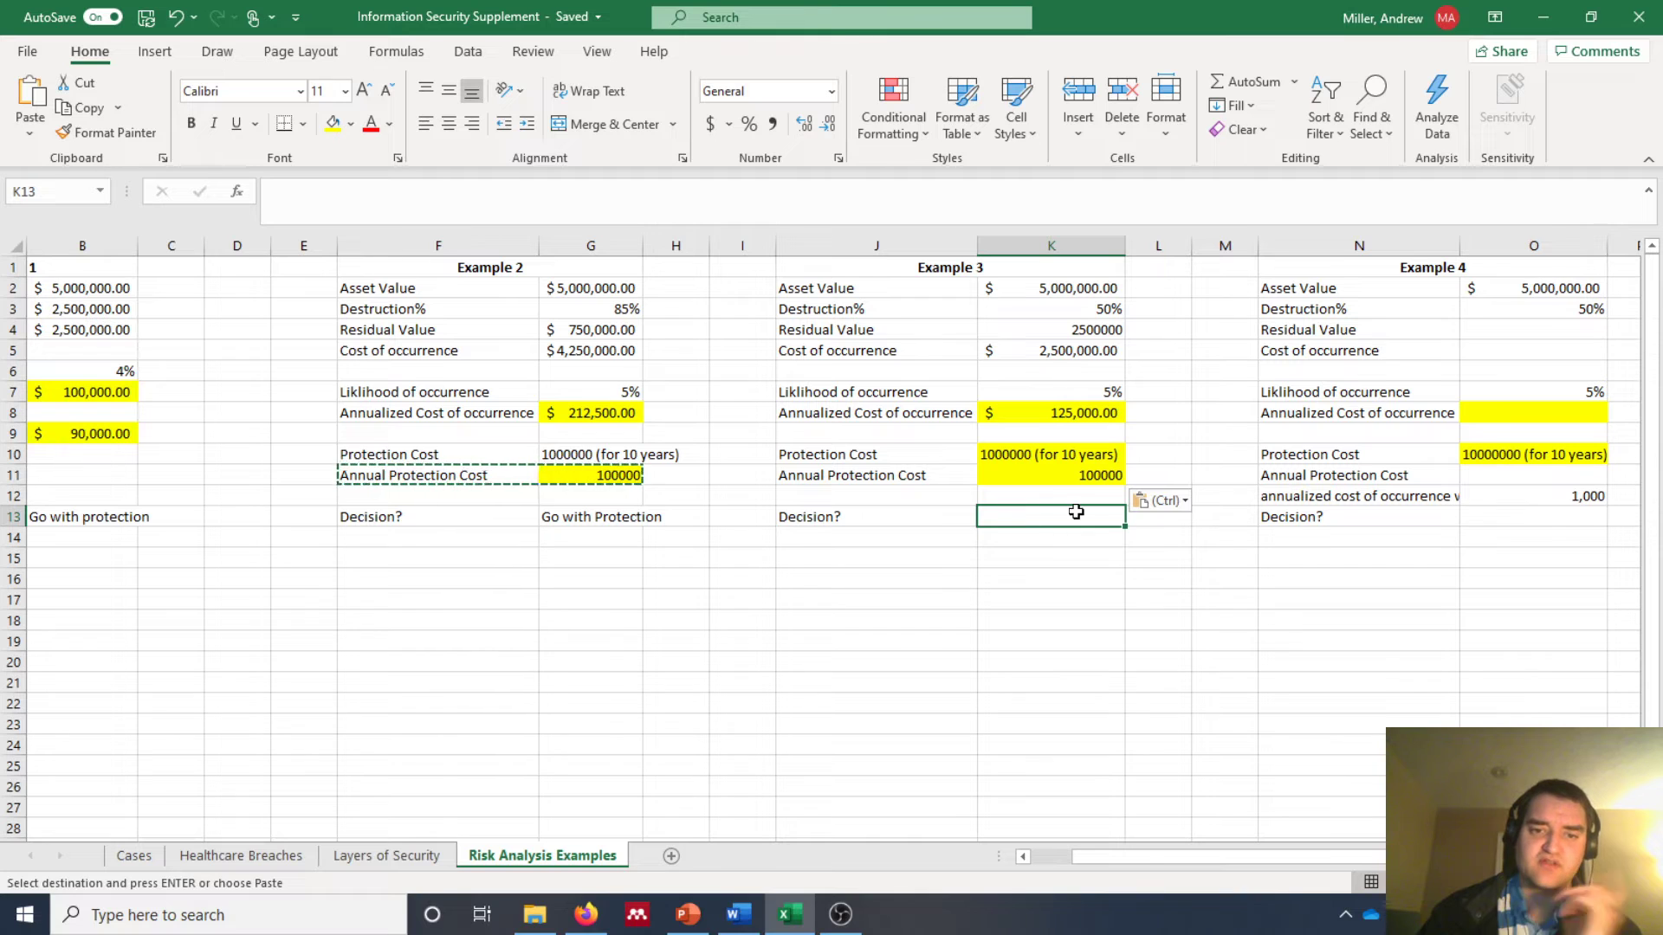
type("Go with")
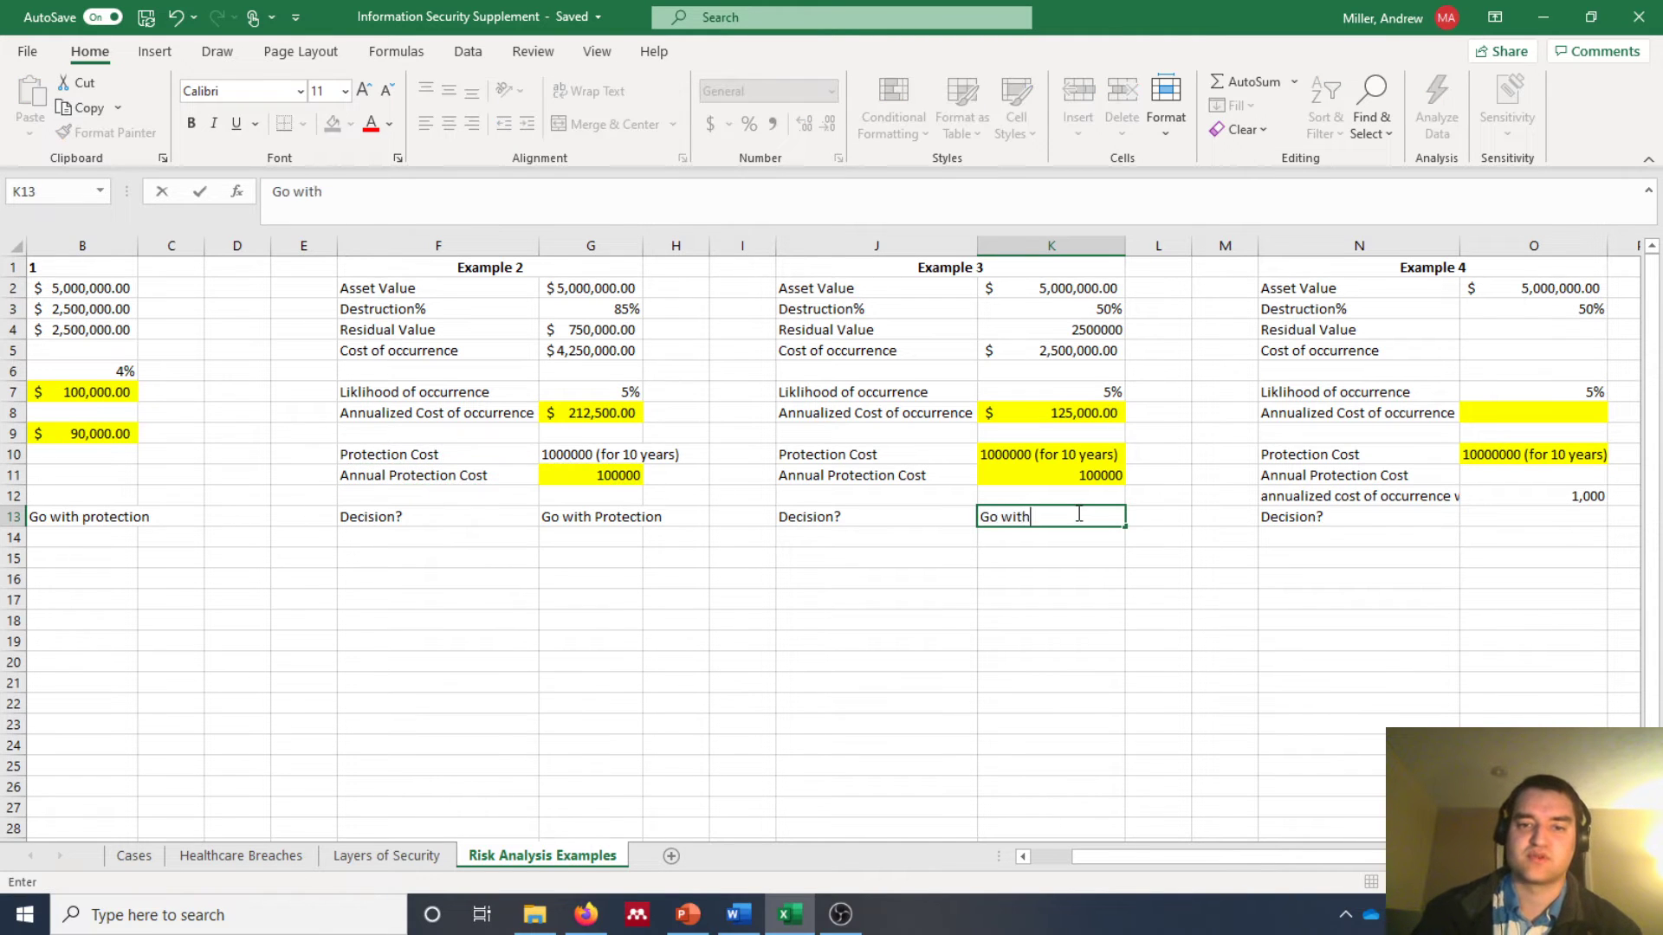
type(" Protection")
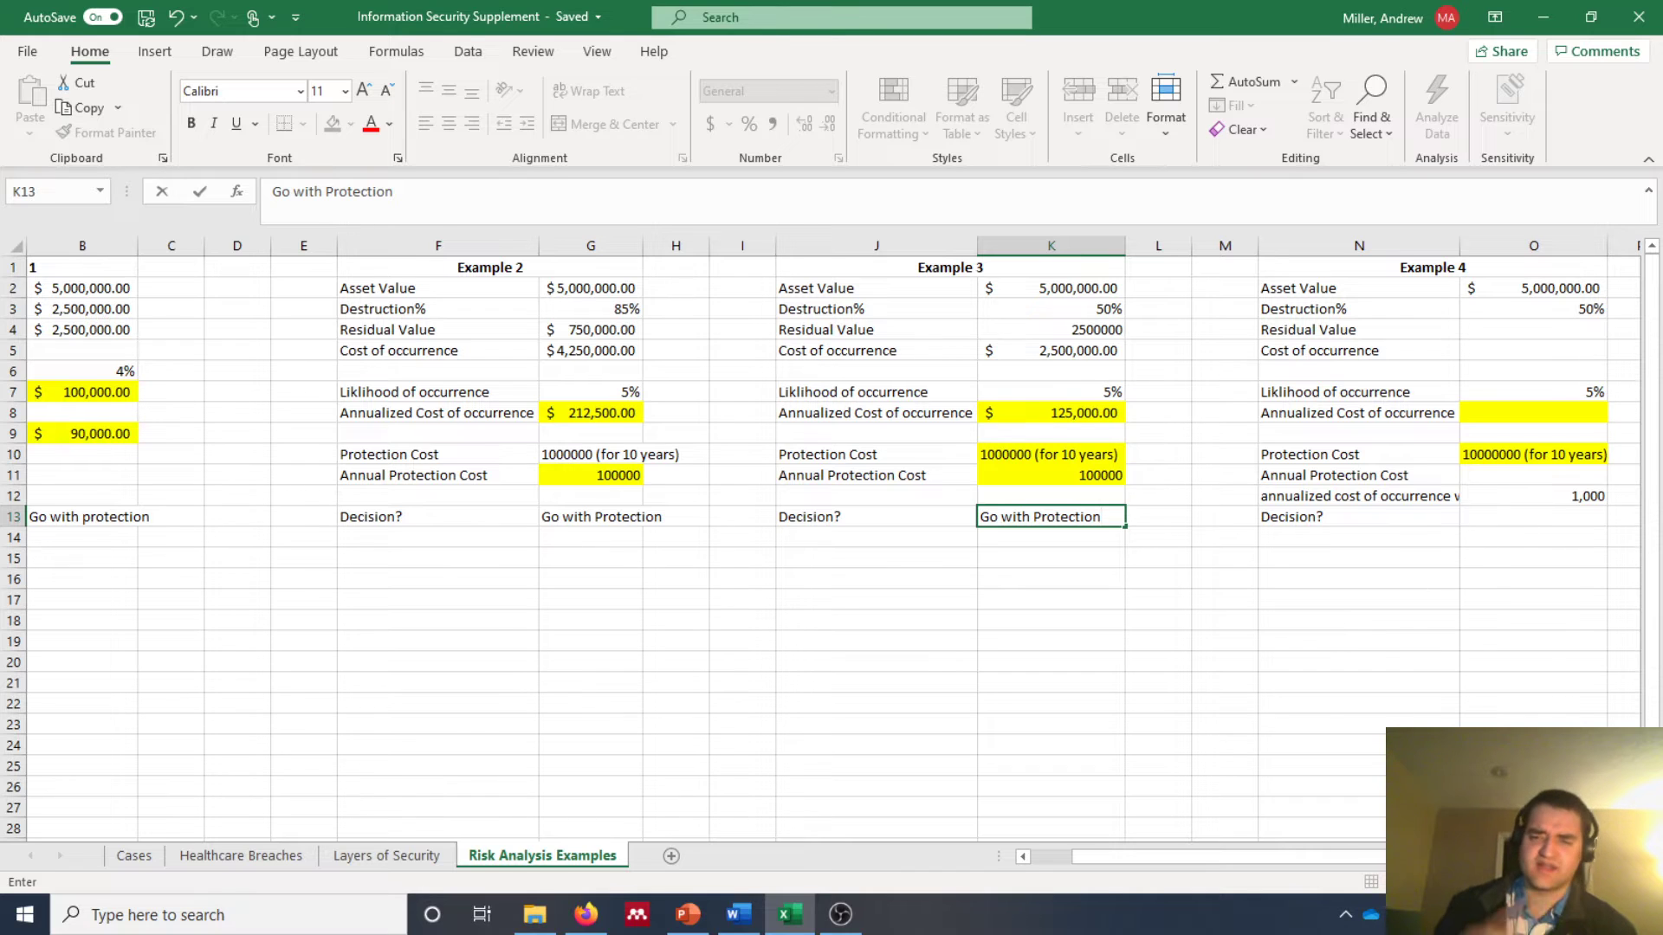
Step: Enter Example 4's residual value in O4 as asset value times destruction percentage (=O2*O3)
left_click(1538, 325)
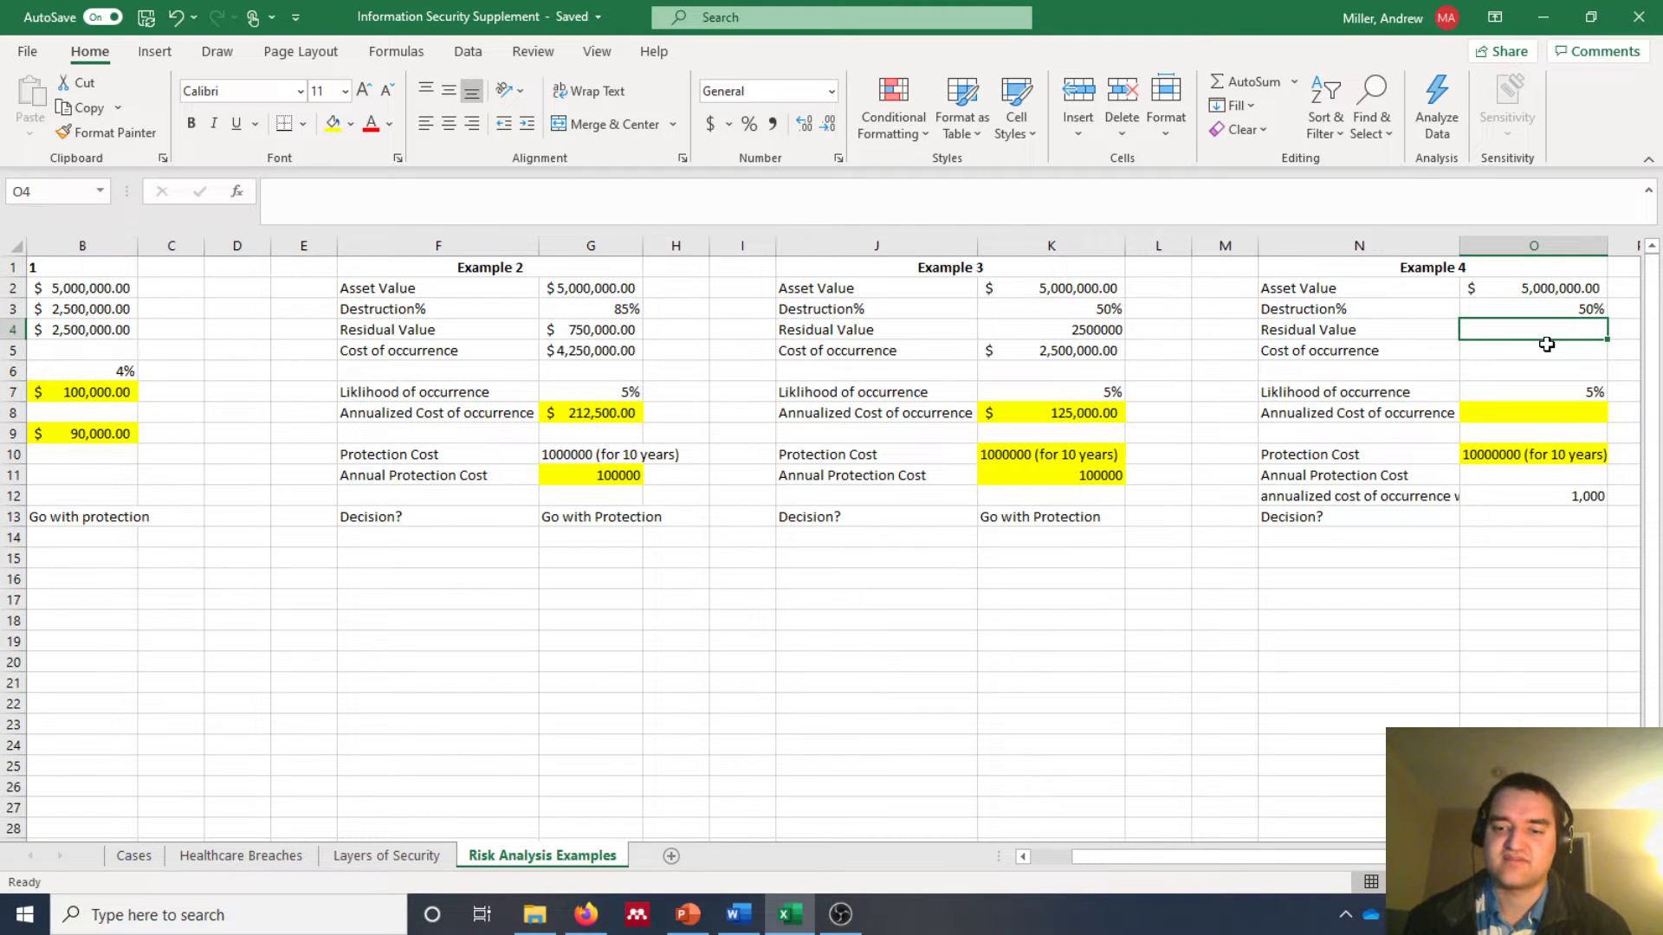
type("=")
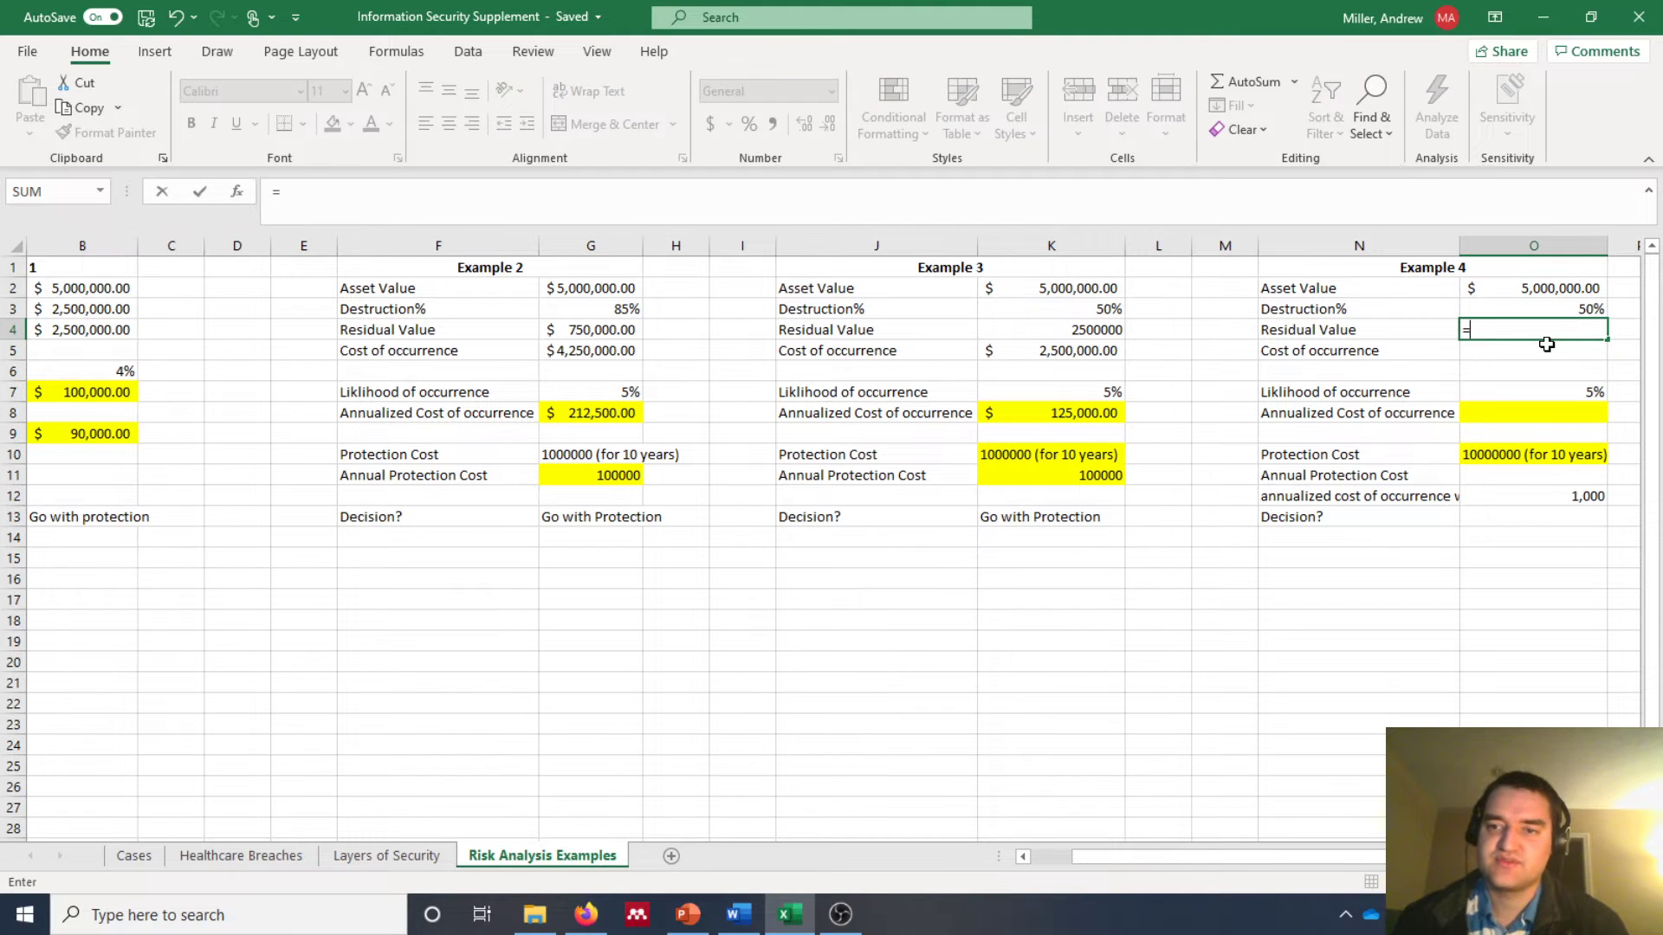
left_click(1545, 289)
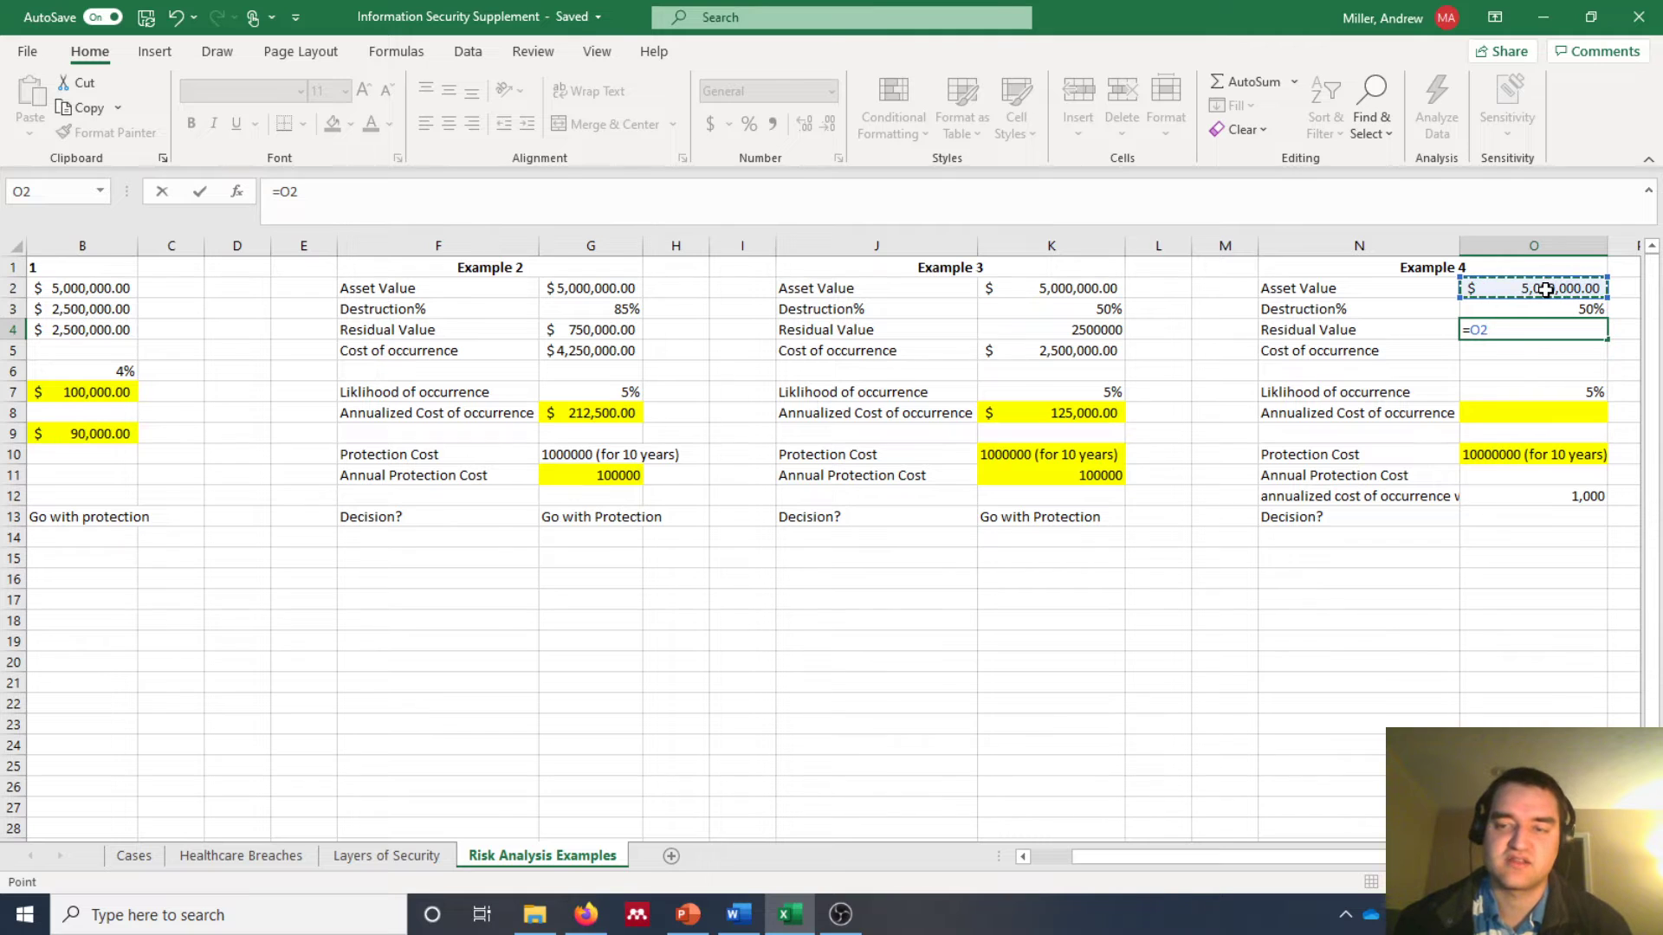
type("*")
left_click(1547, 309)
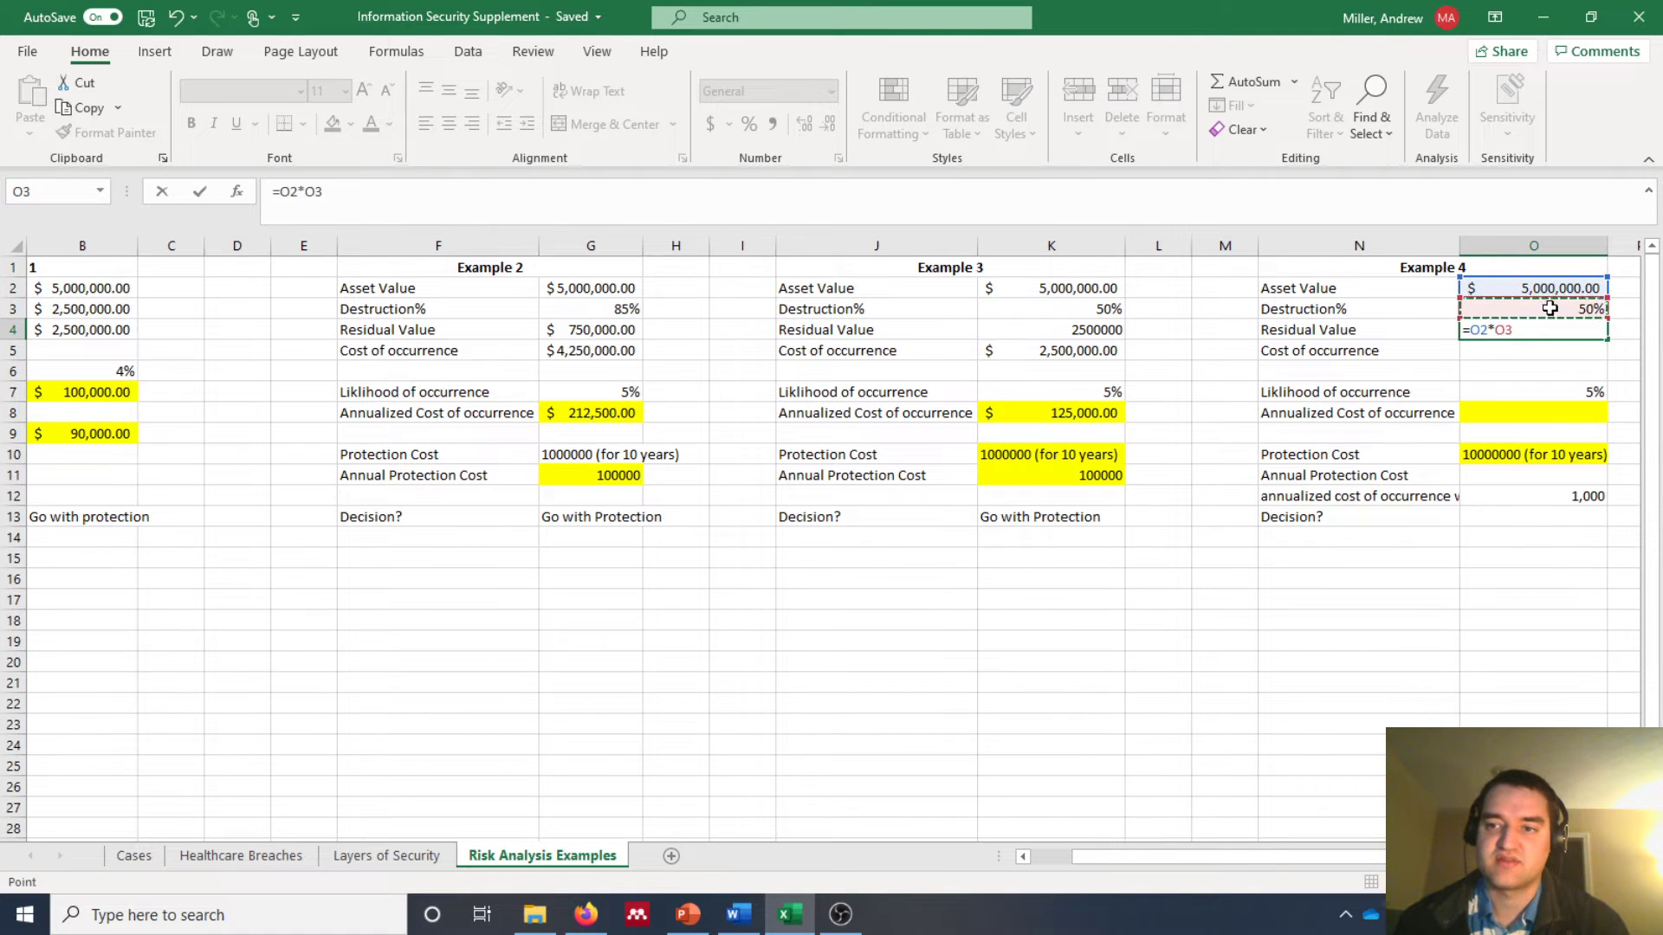
key("Return")
Step: Calculate Example 4's cost of occurrence in O5 as asset value times destruction percentage (=O2*O3)
type("=")
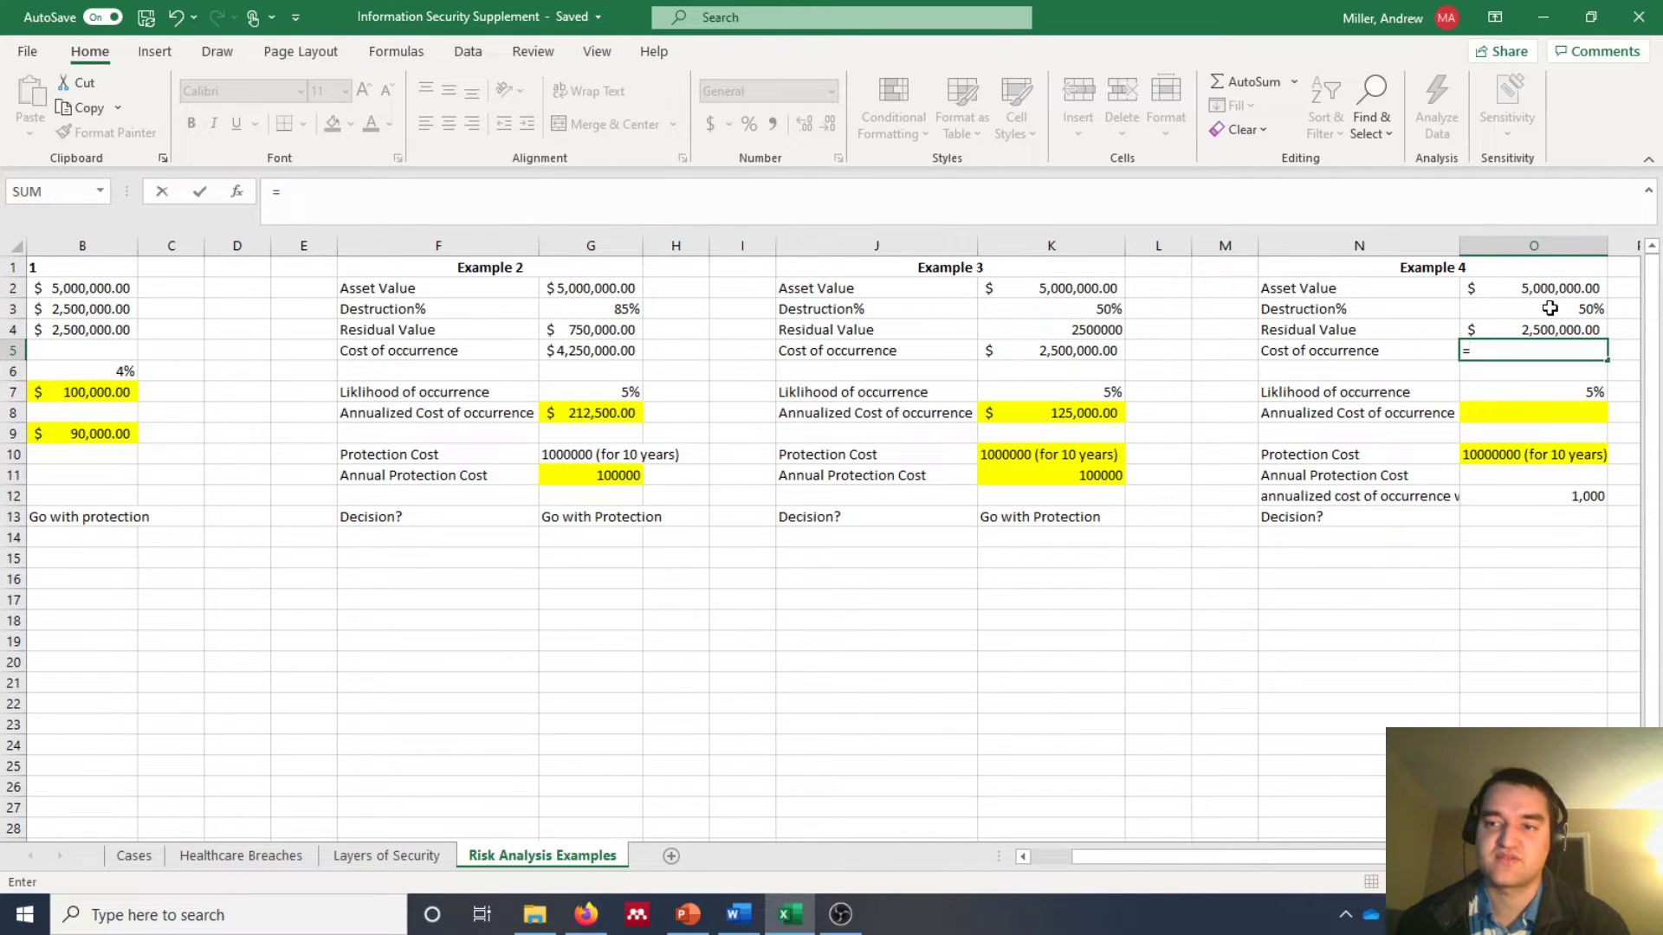
left_click(1551, 288)
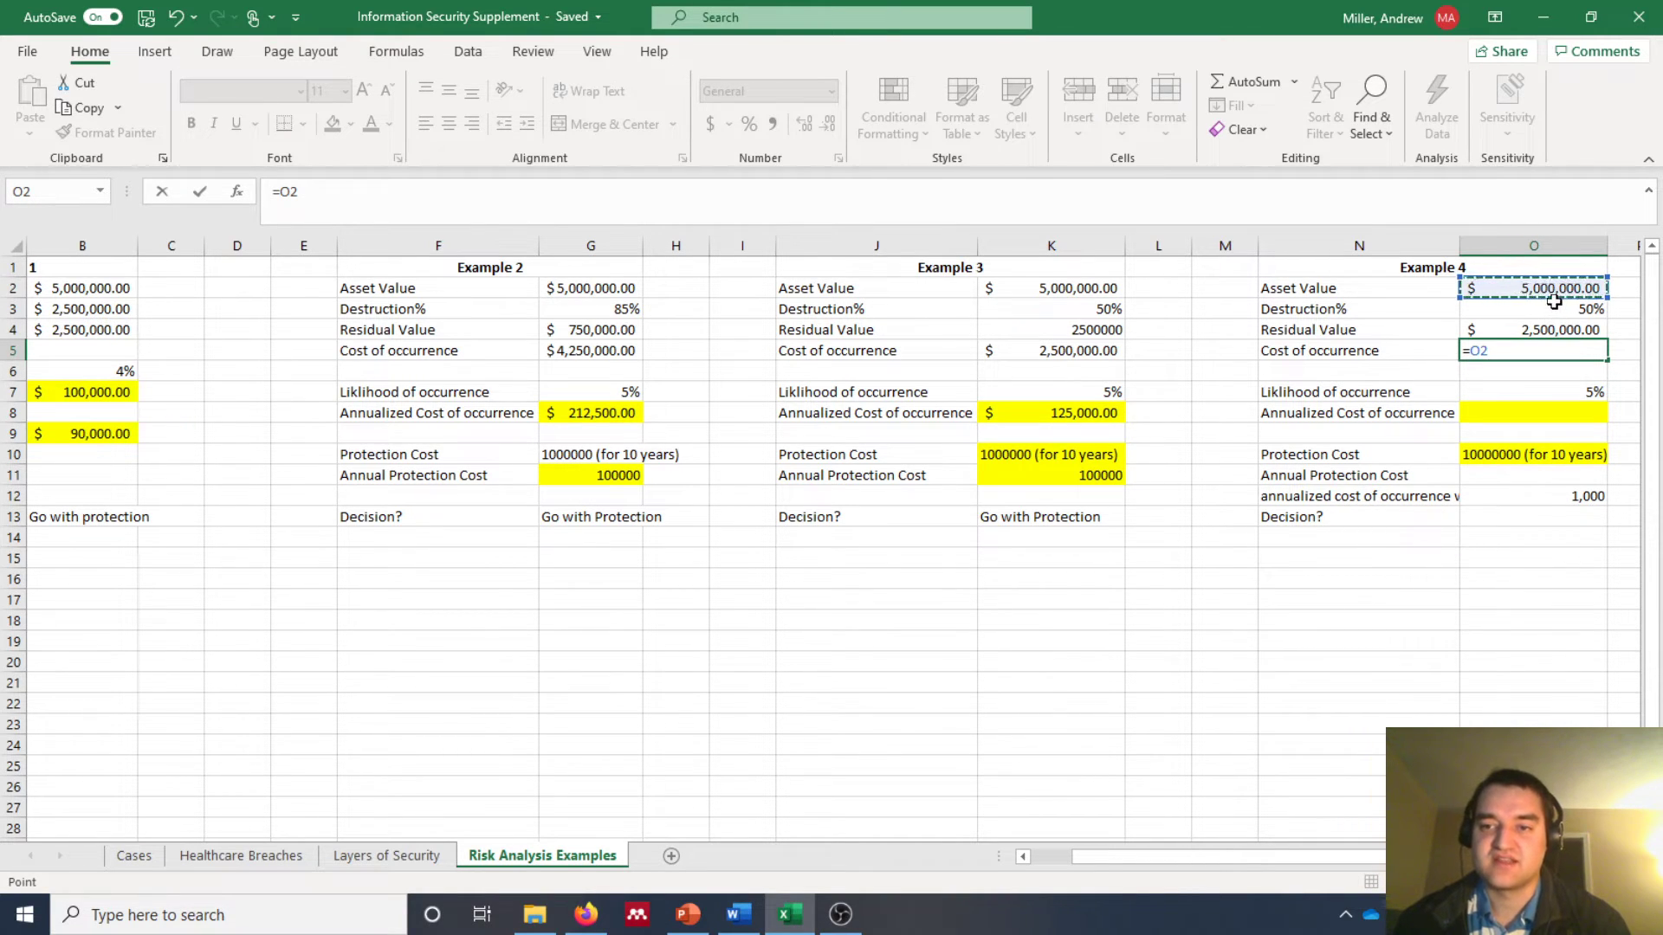
type("*")
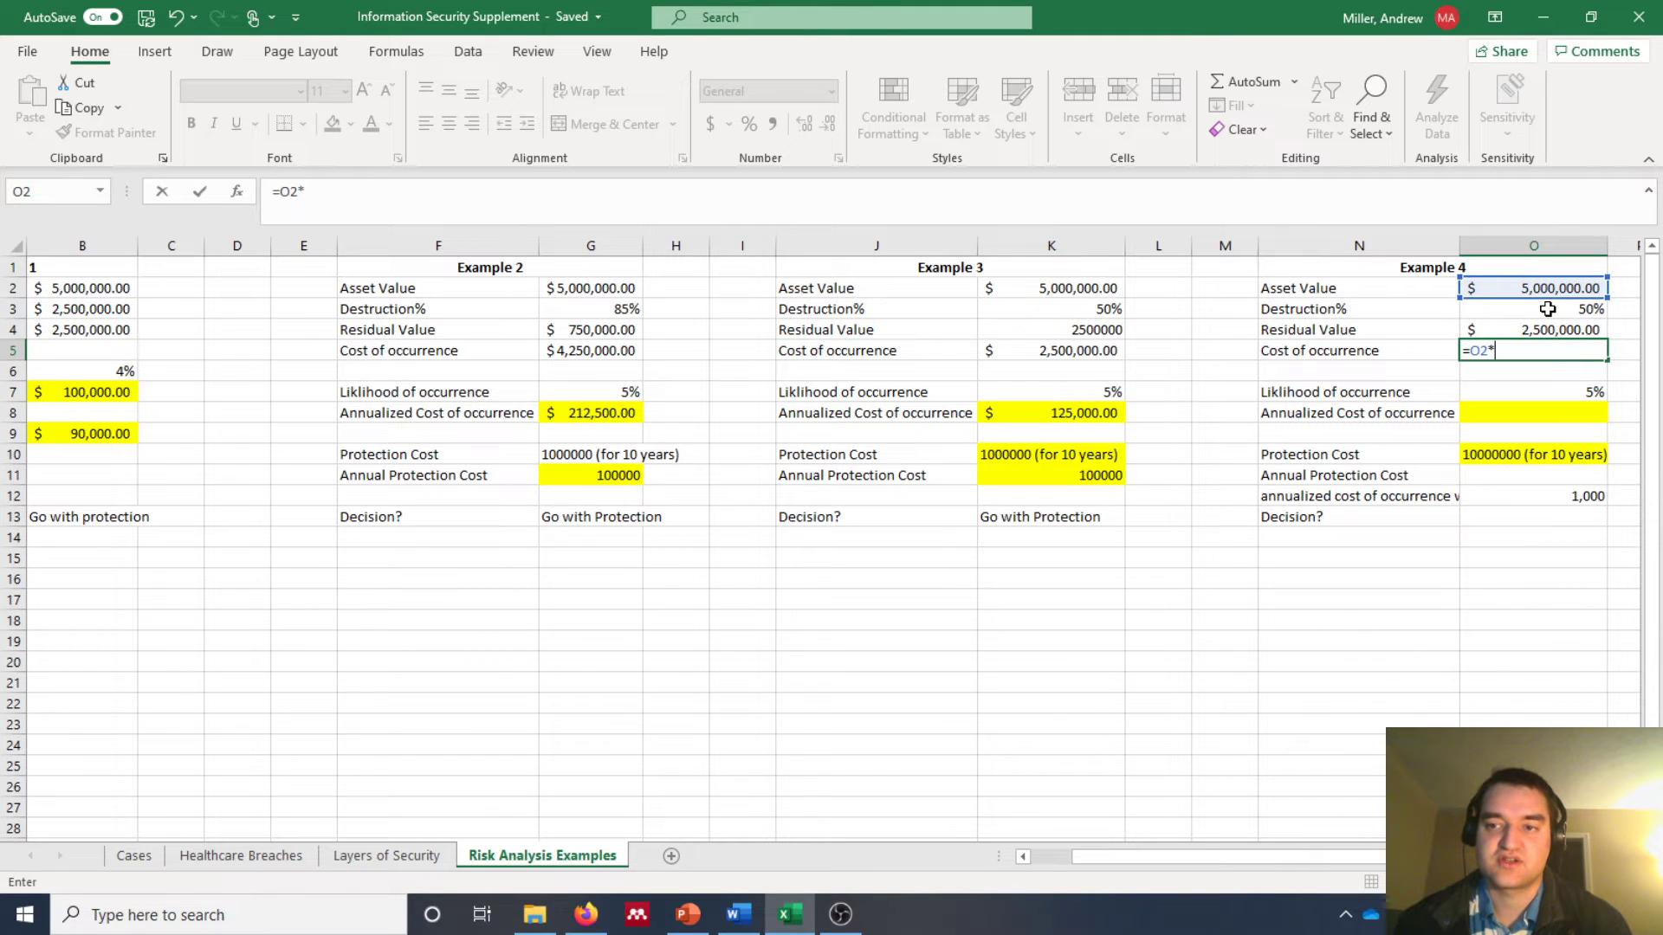
left_click(1547, 311)
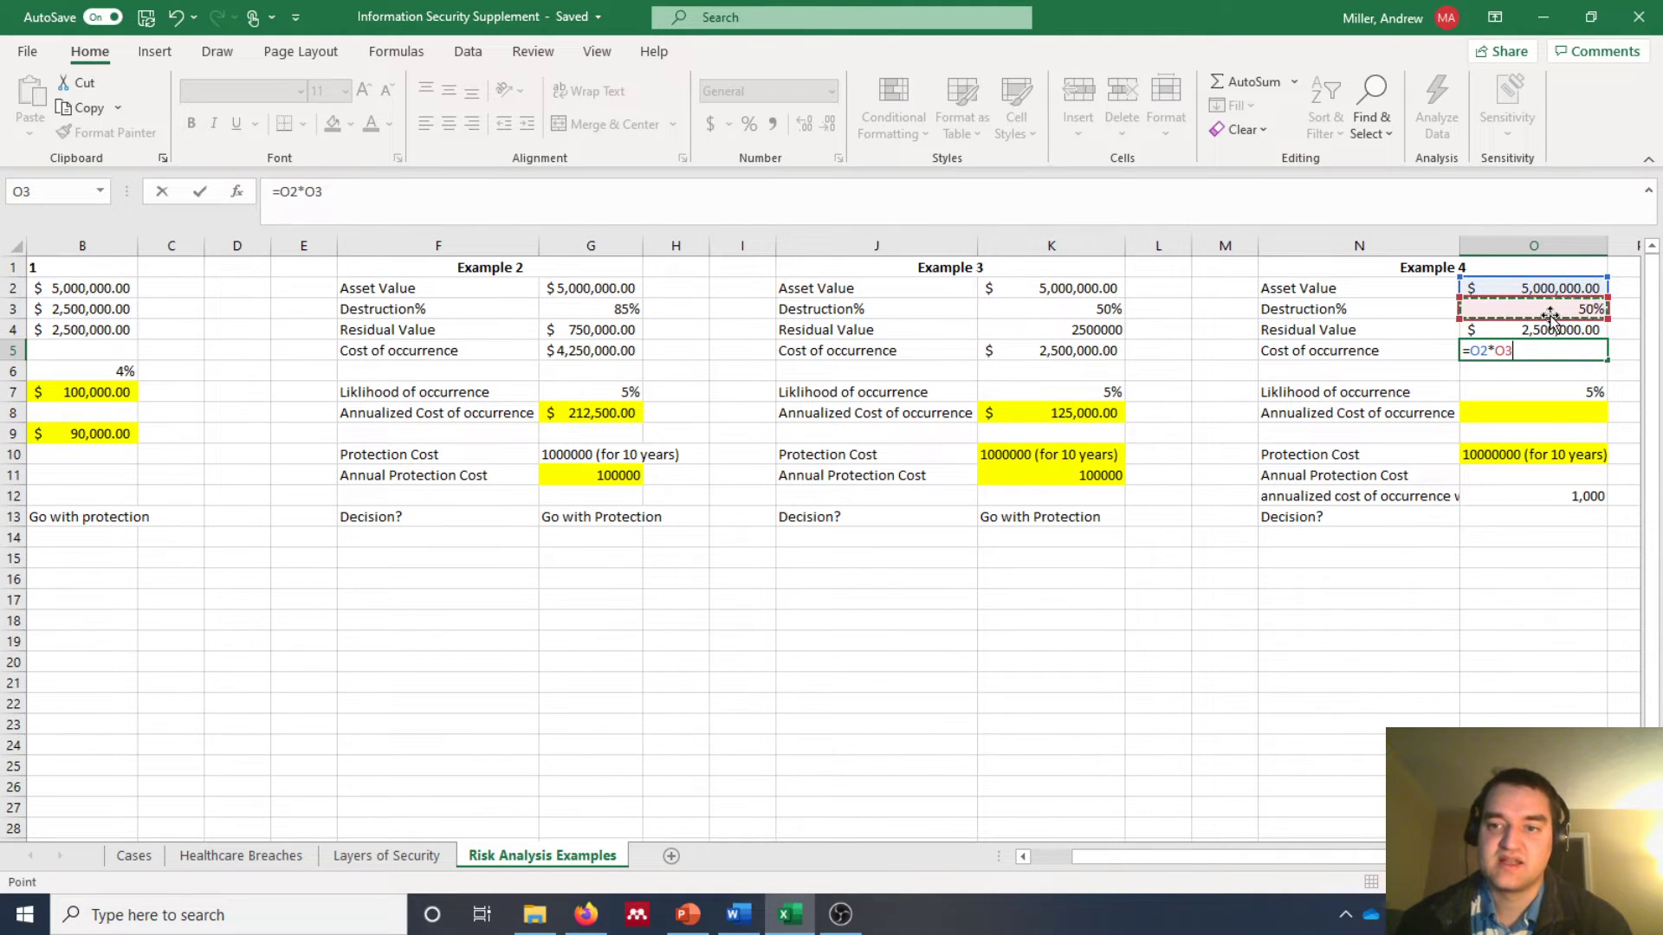
key("Return")
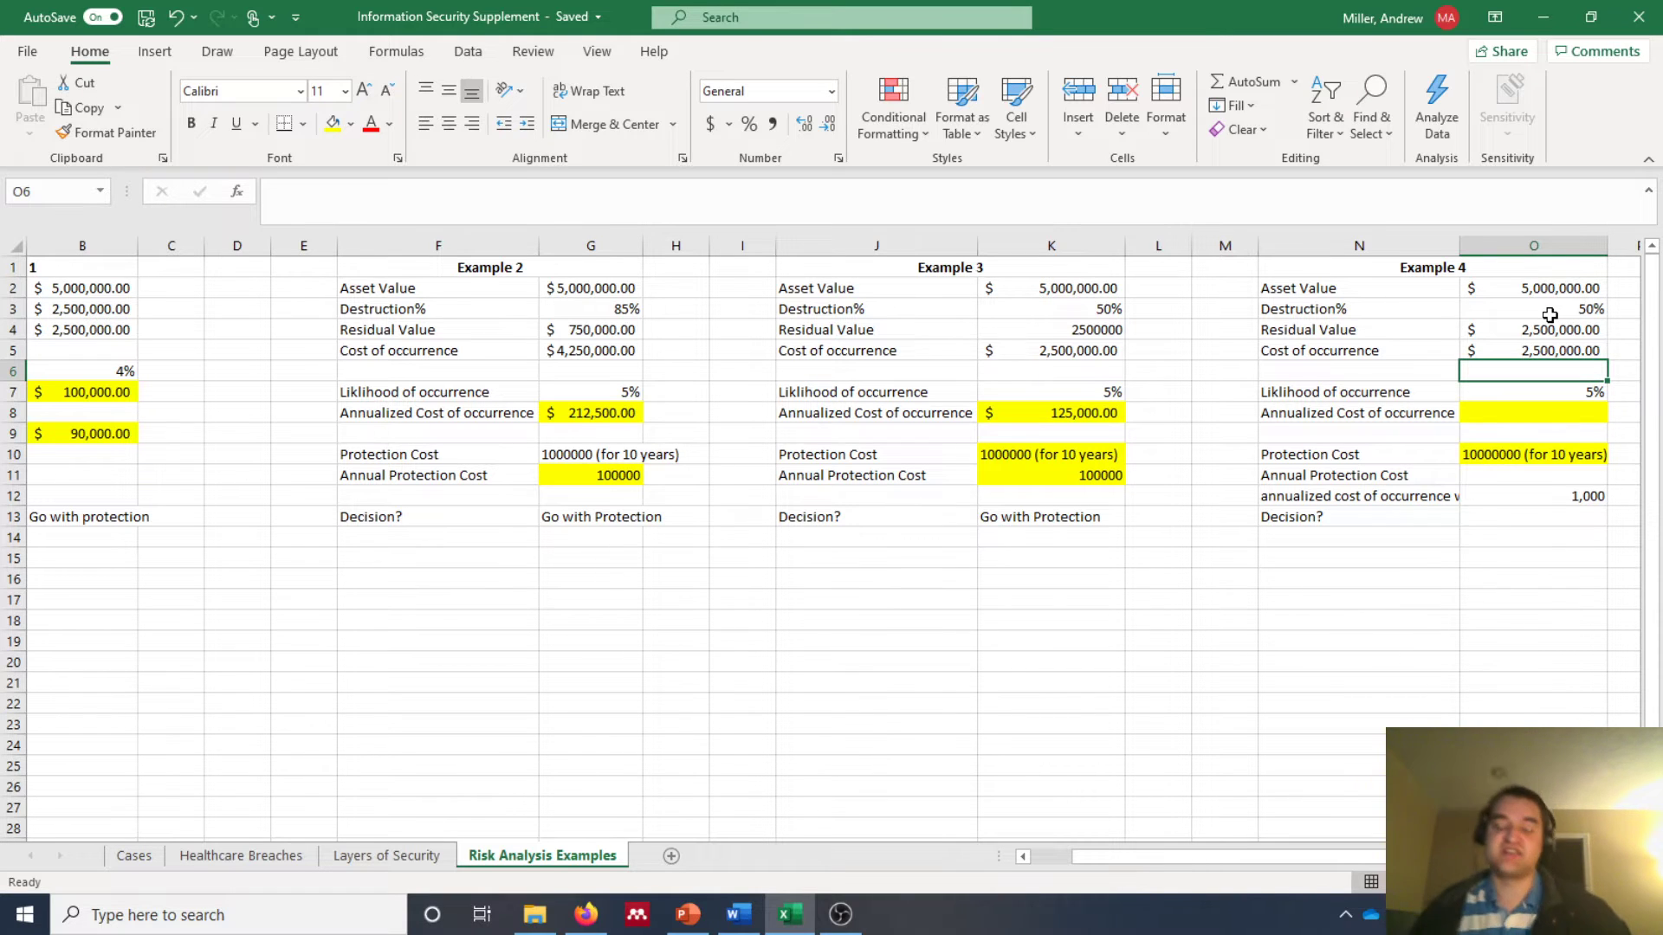
Step: Correct Example 4's residual value formula in O4 to =O2*(1-O3) and move to the annualized cost cell O8
left_click(1576, 307)
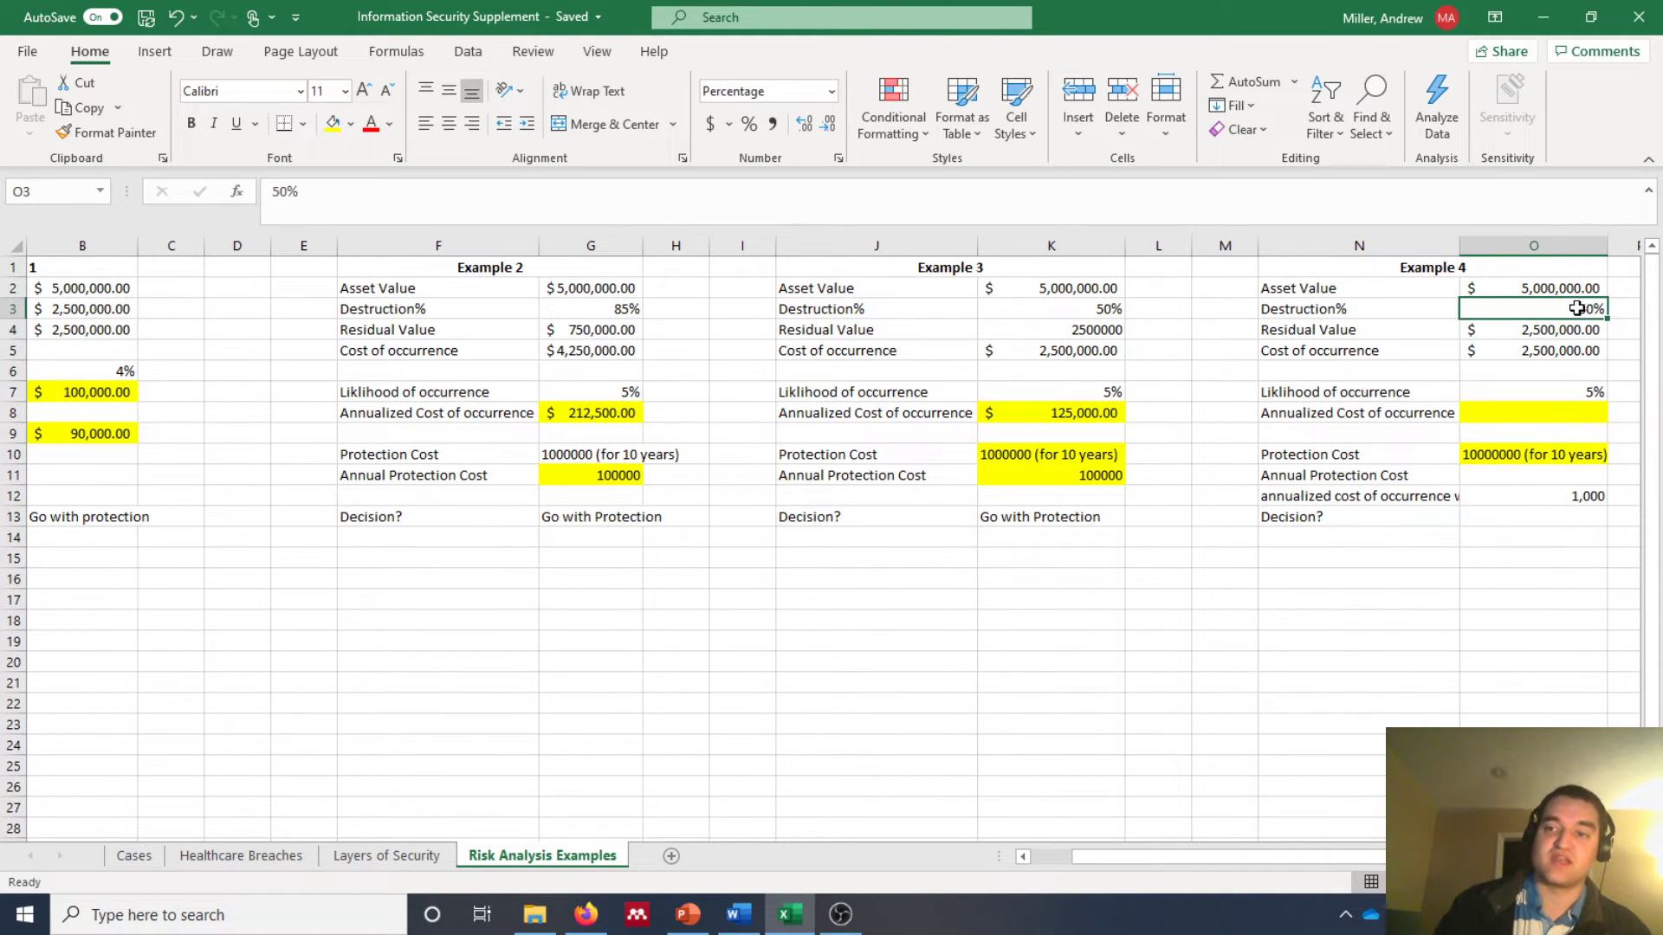
left_click(1540, 329)
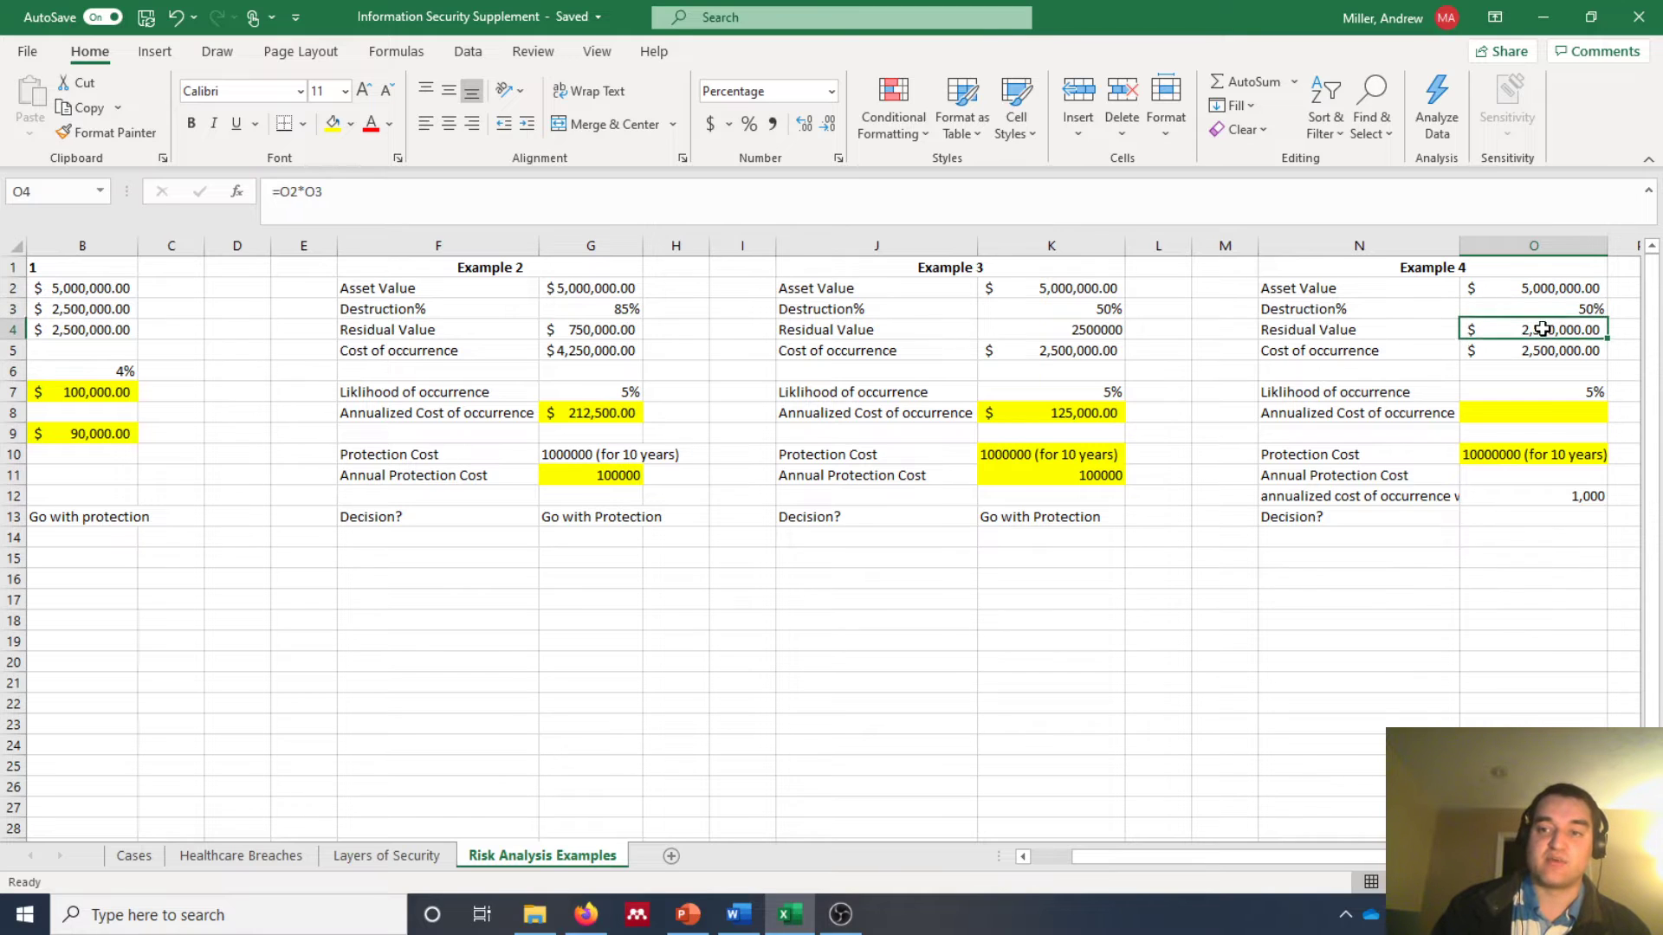
left_click(298, 190)
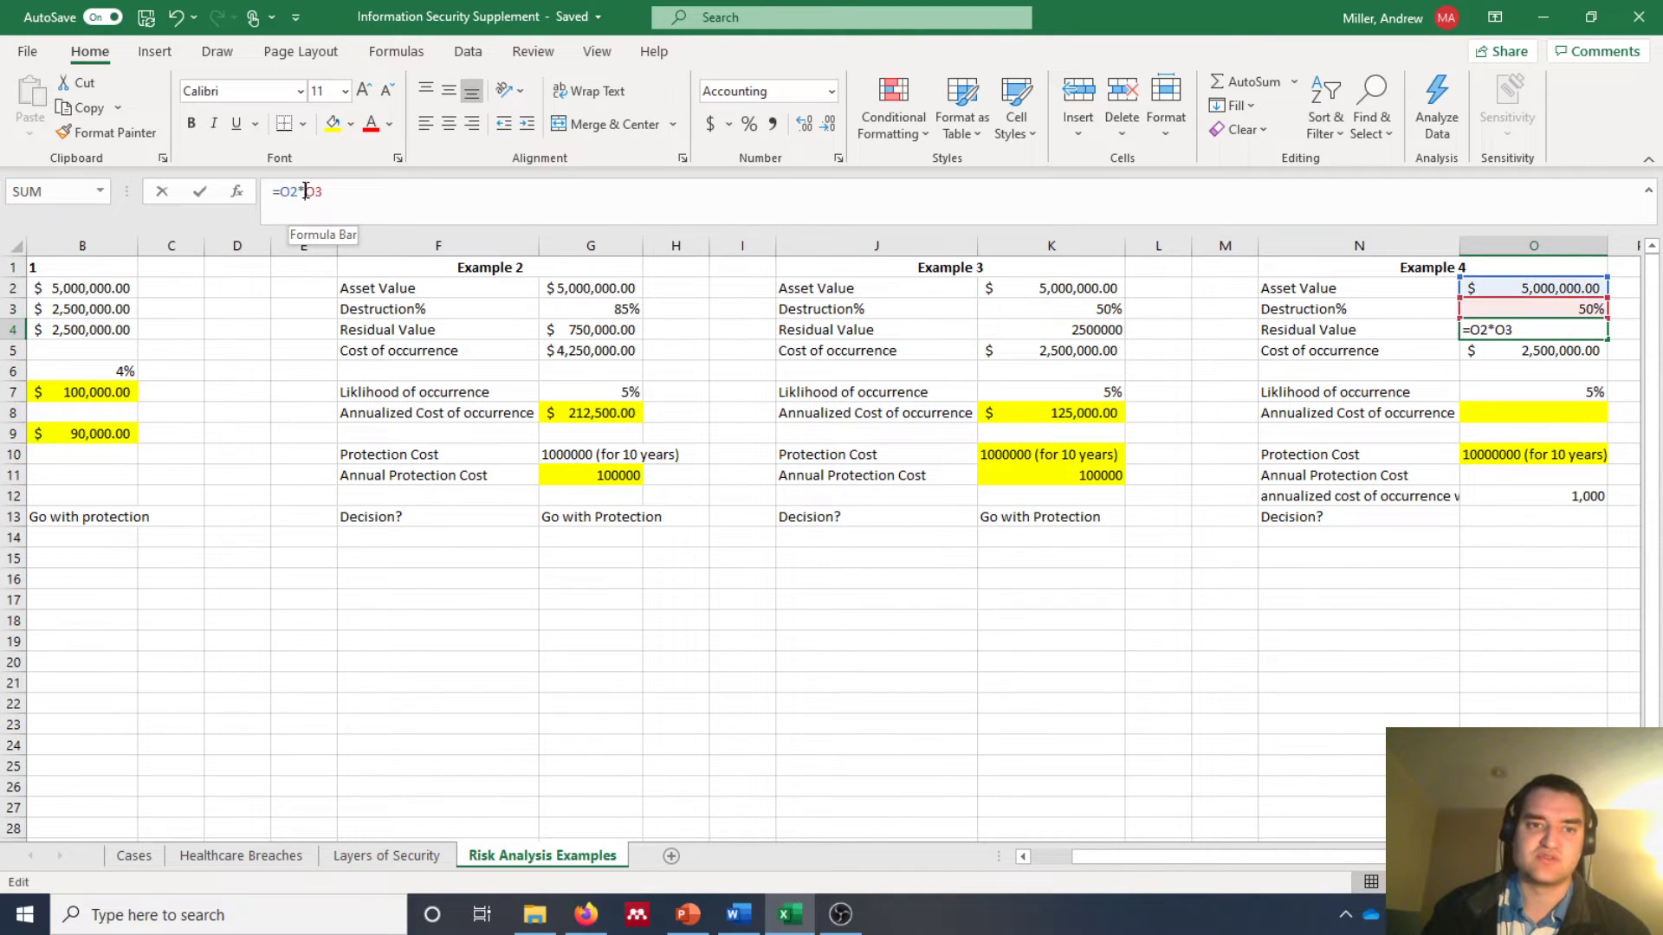
type("(1-")
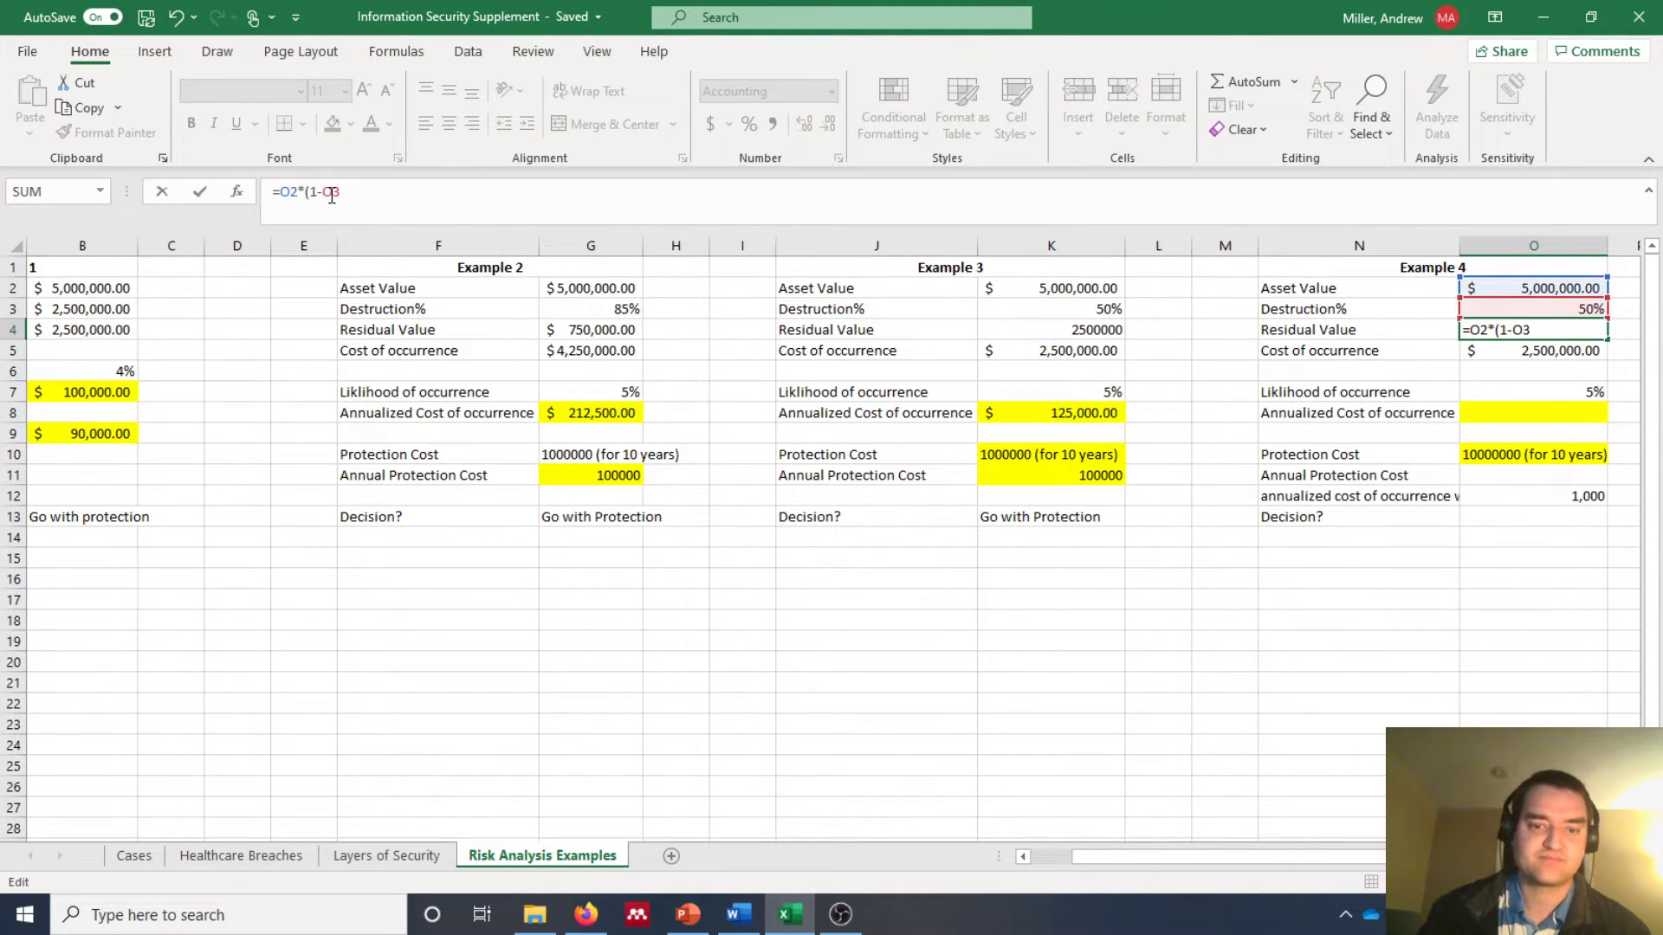
key("Return")
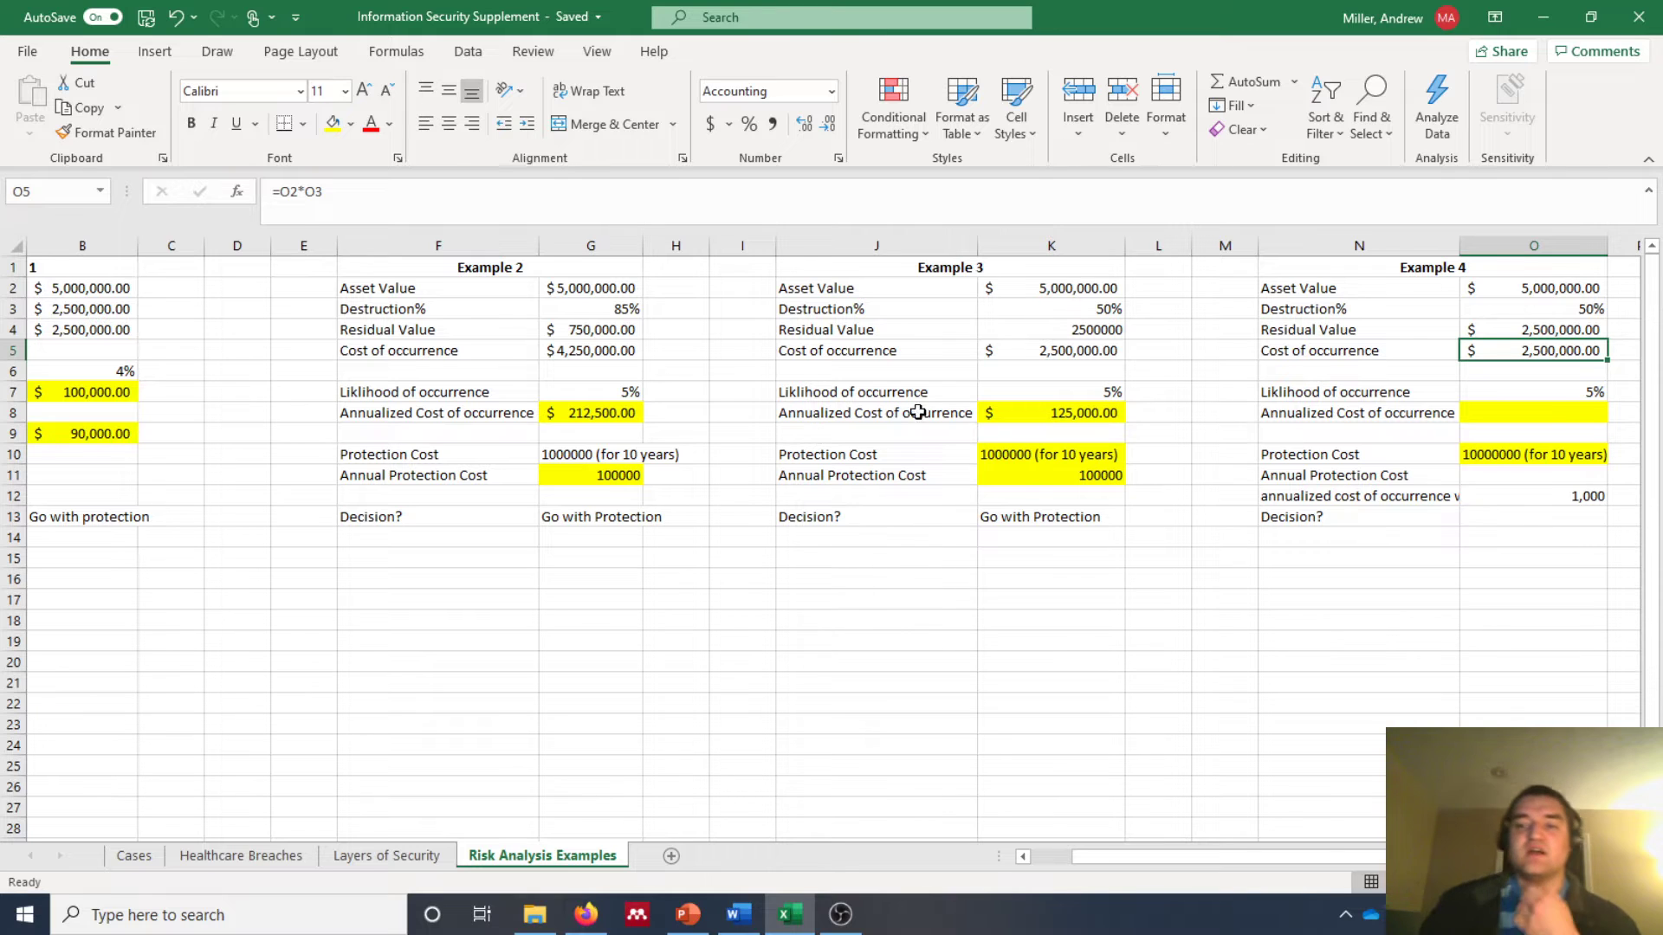
left_click(1531, 412)
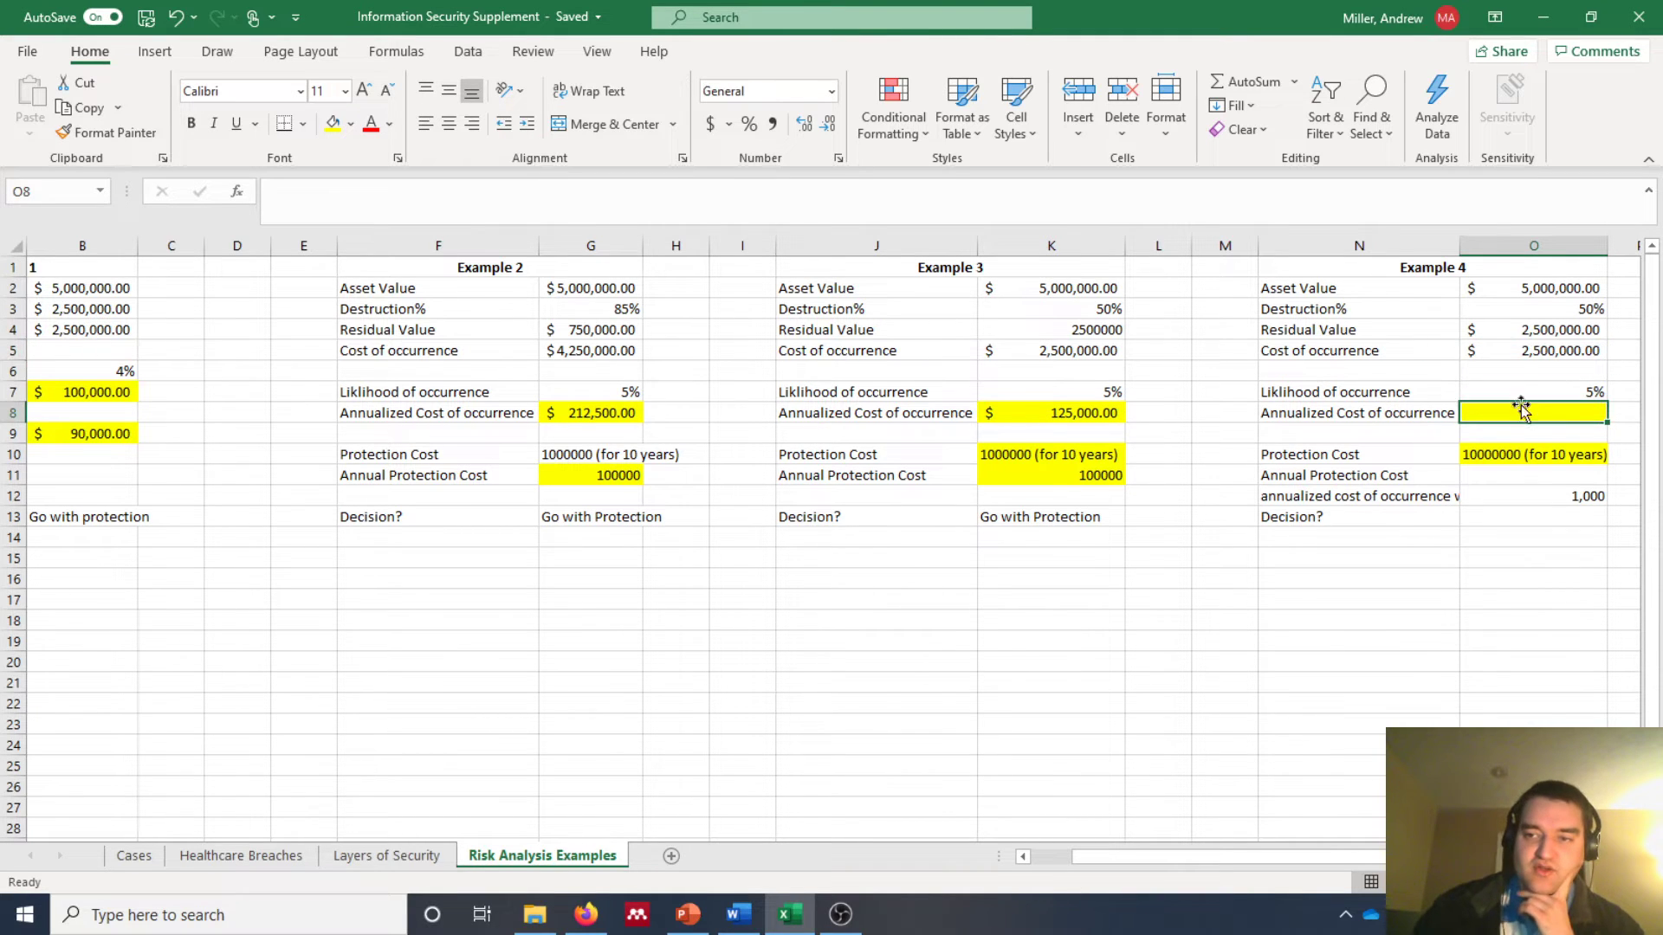
Step: Set Example 4's destruction percentage in O3 to 30%
left_click(1555, 312)
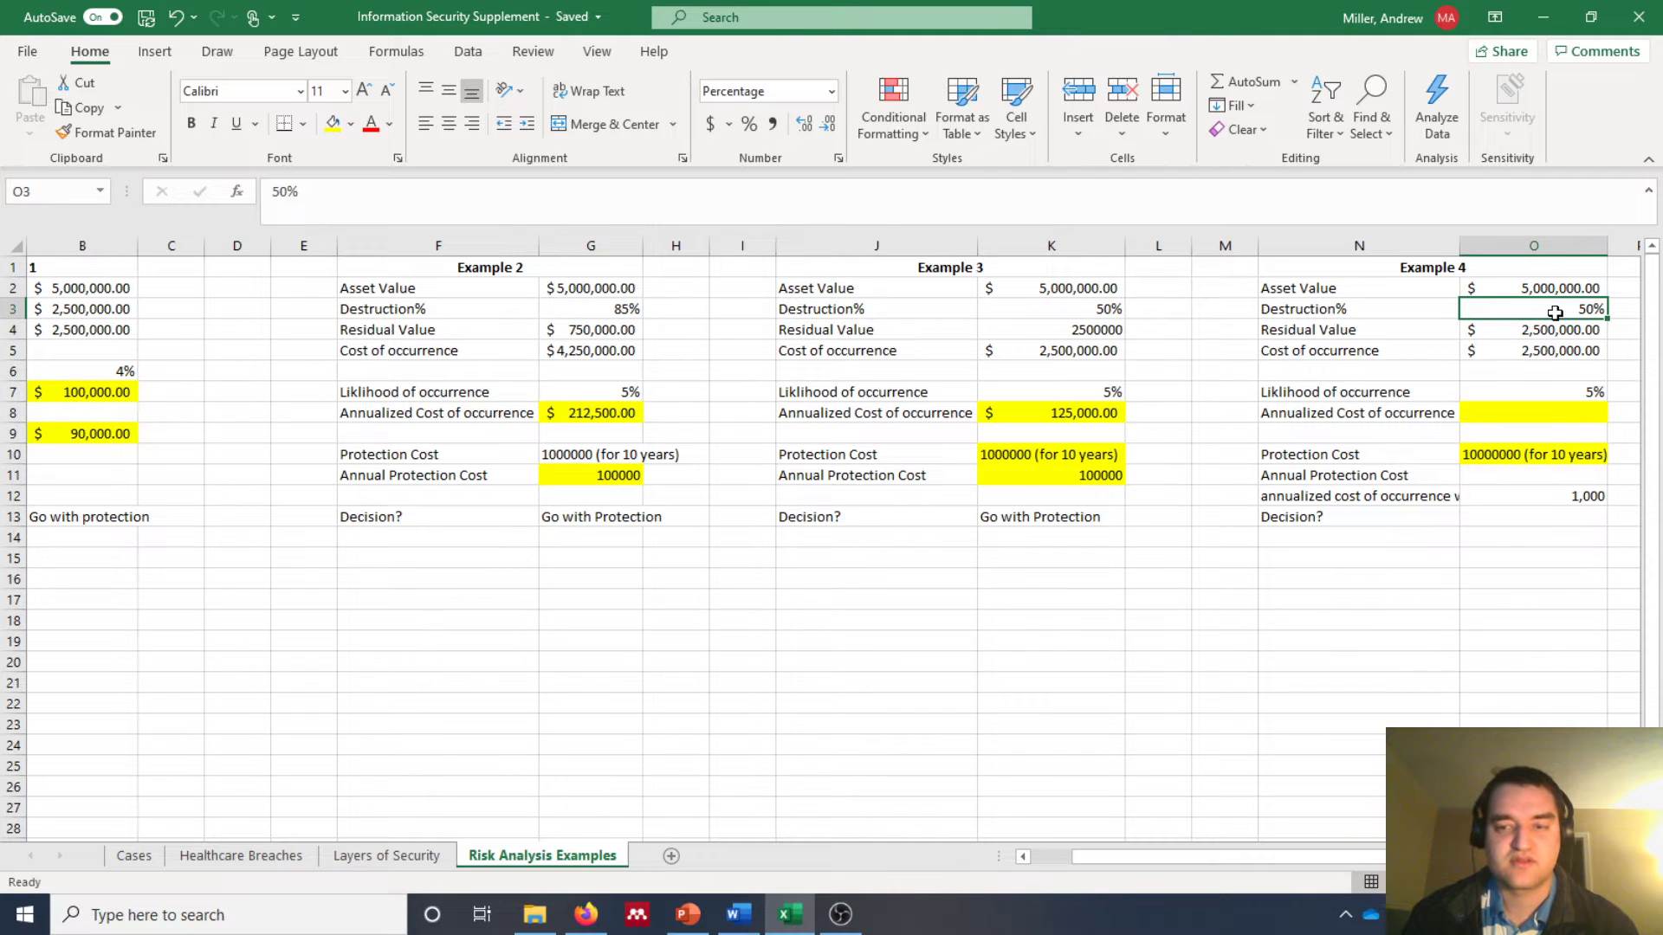
type("30")
key("Return")
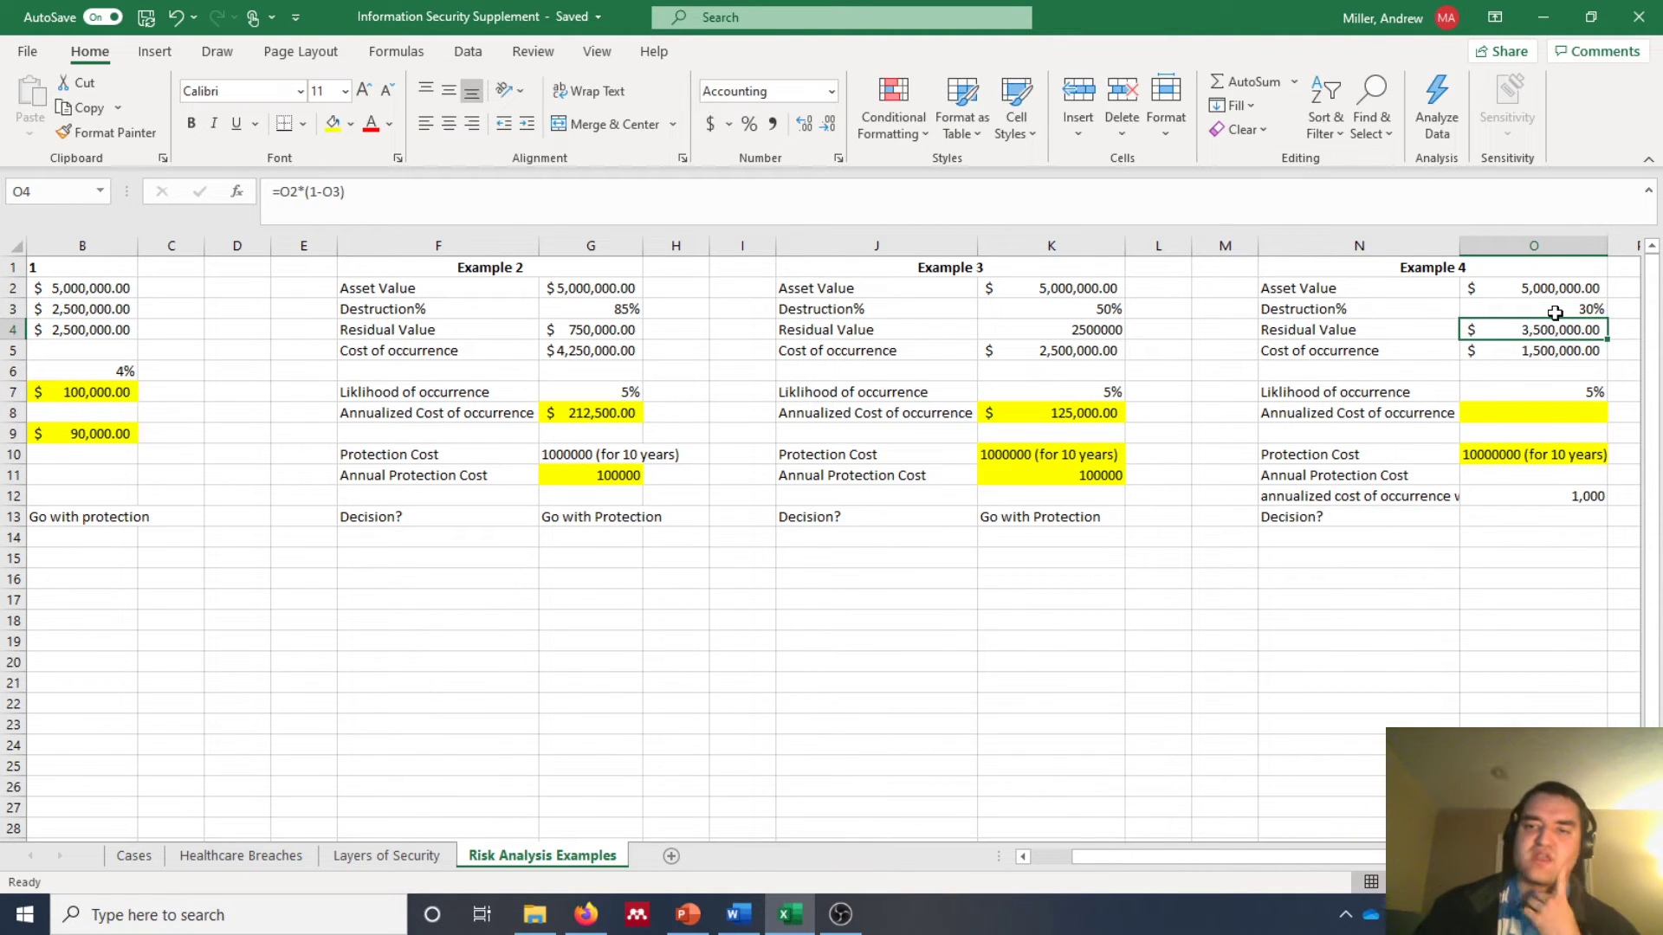
Step: Calculate Example 4's annualized cost of occurrence in O8 as cost of occurrence times likelihood (=O5*O7)
left_click(1561, 408)
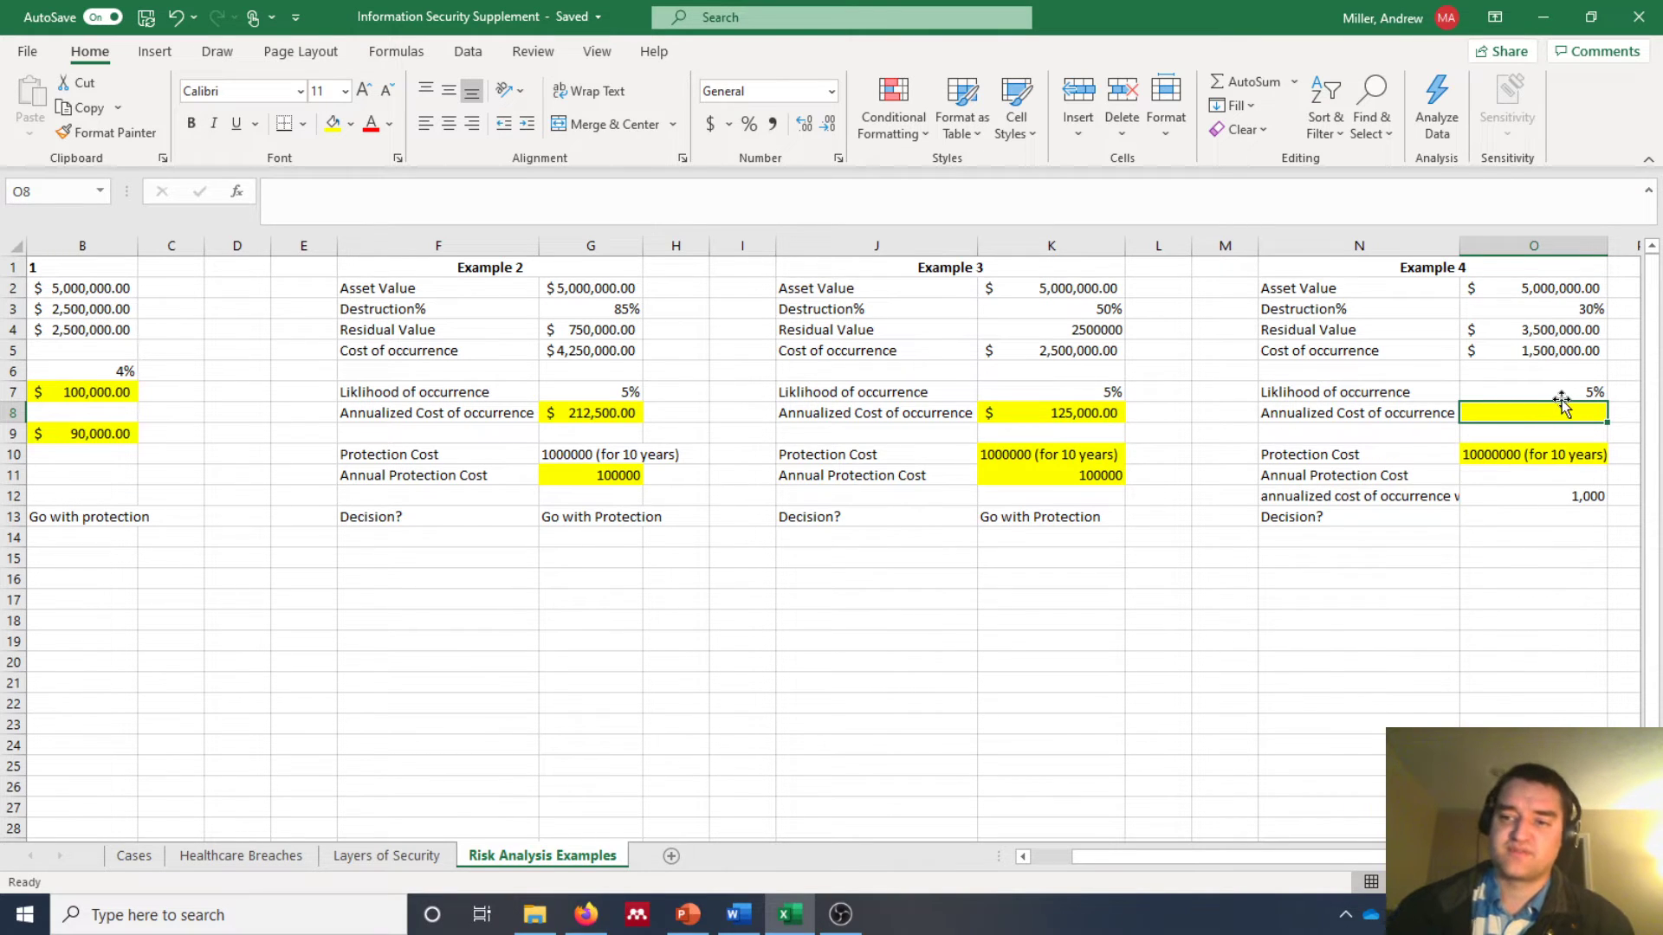
type("=")
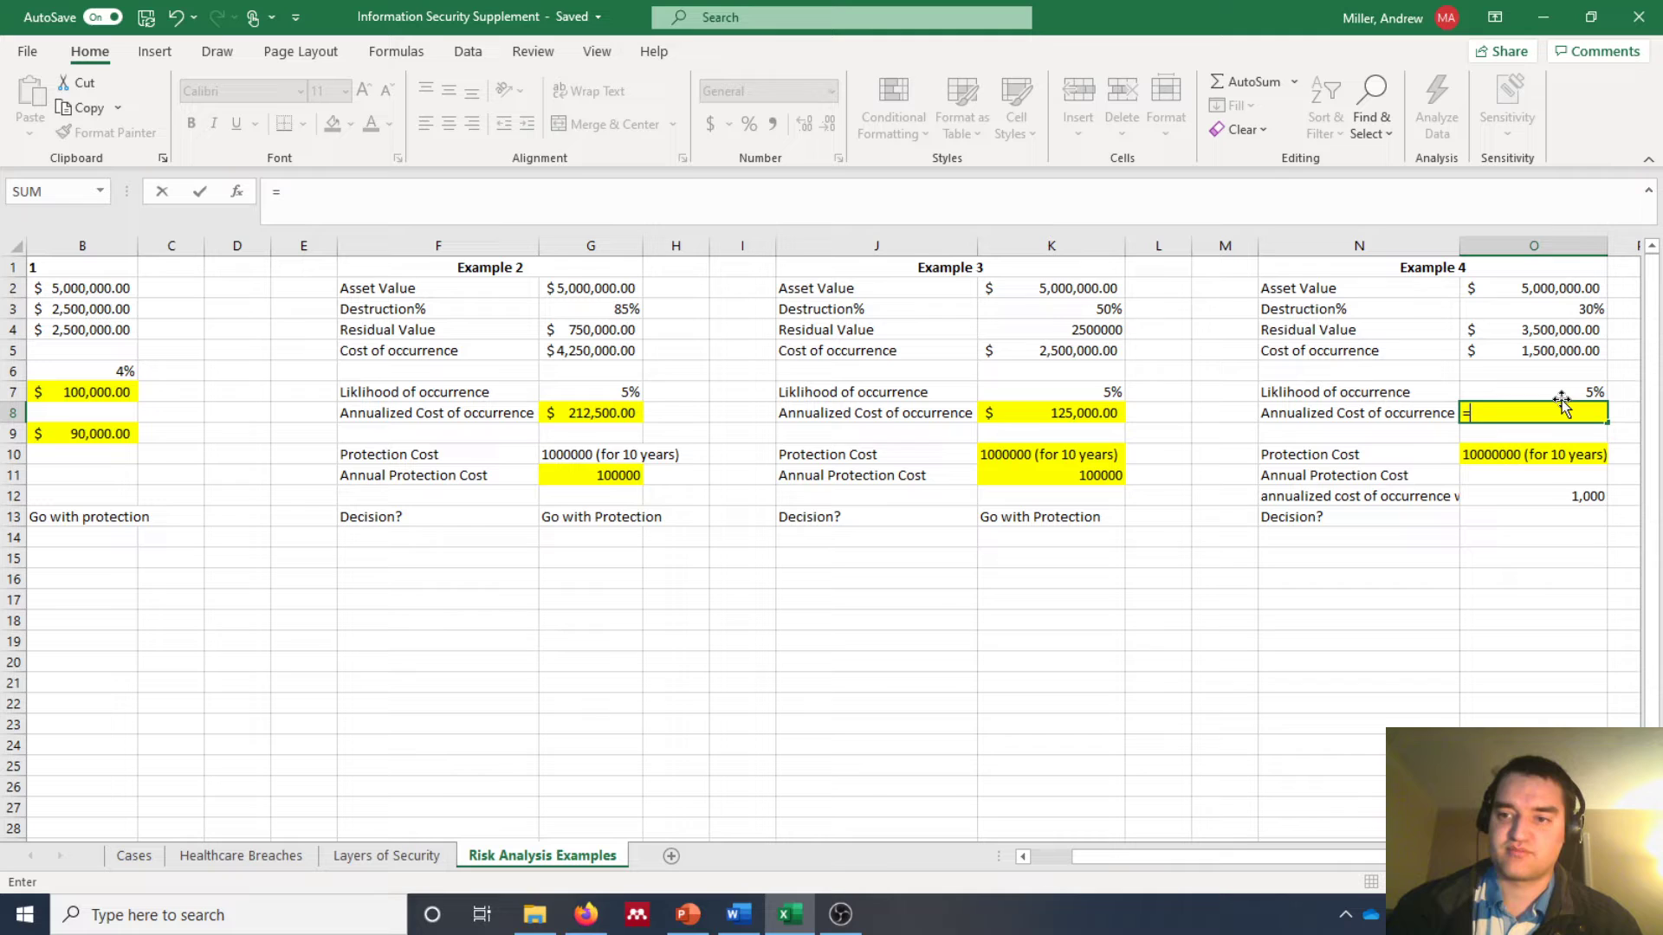
left_click(1549, 350)
type("*")
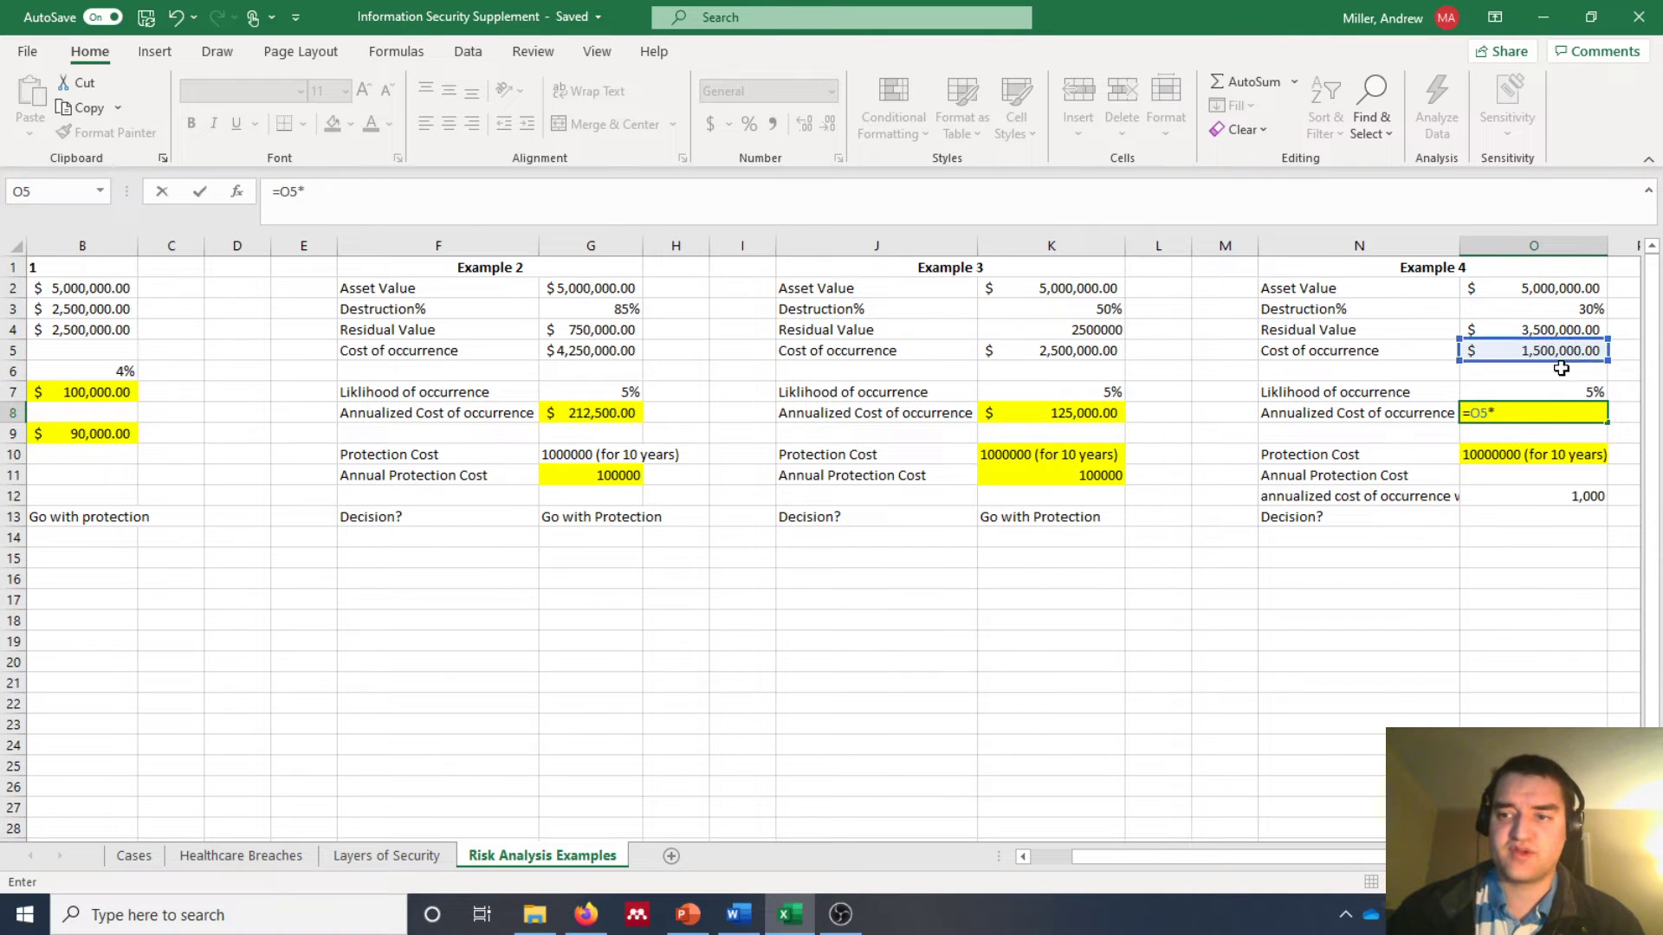
left_click(1556, 392)
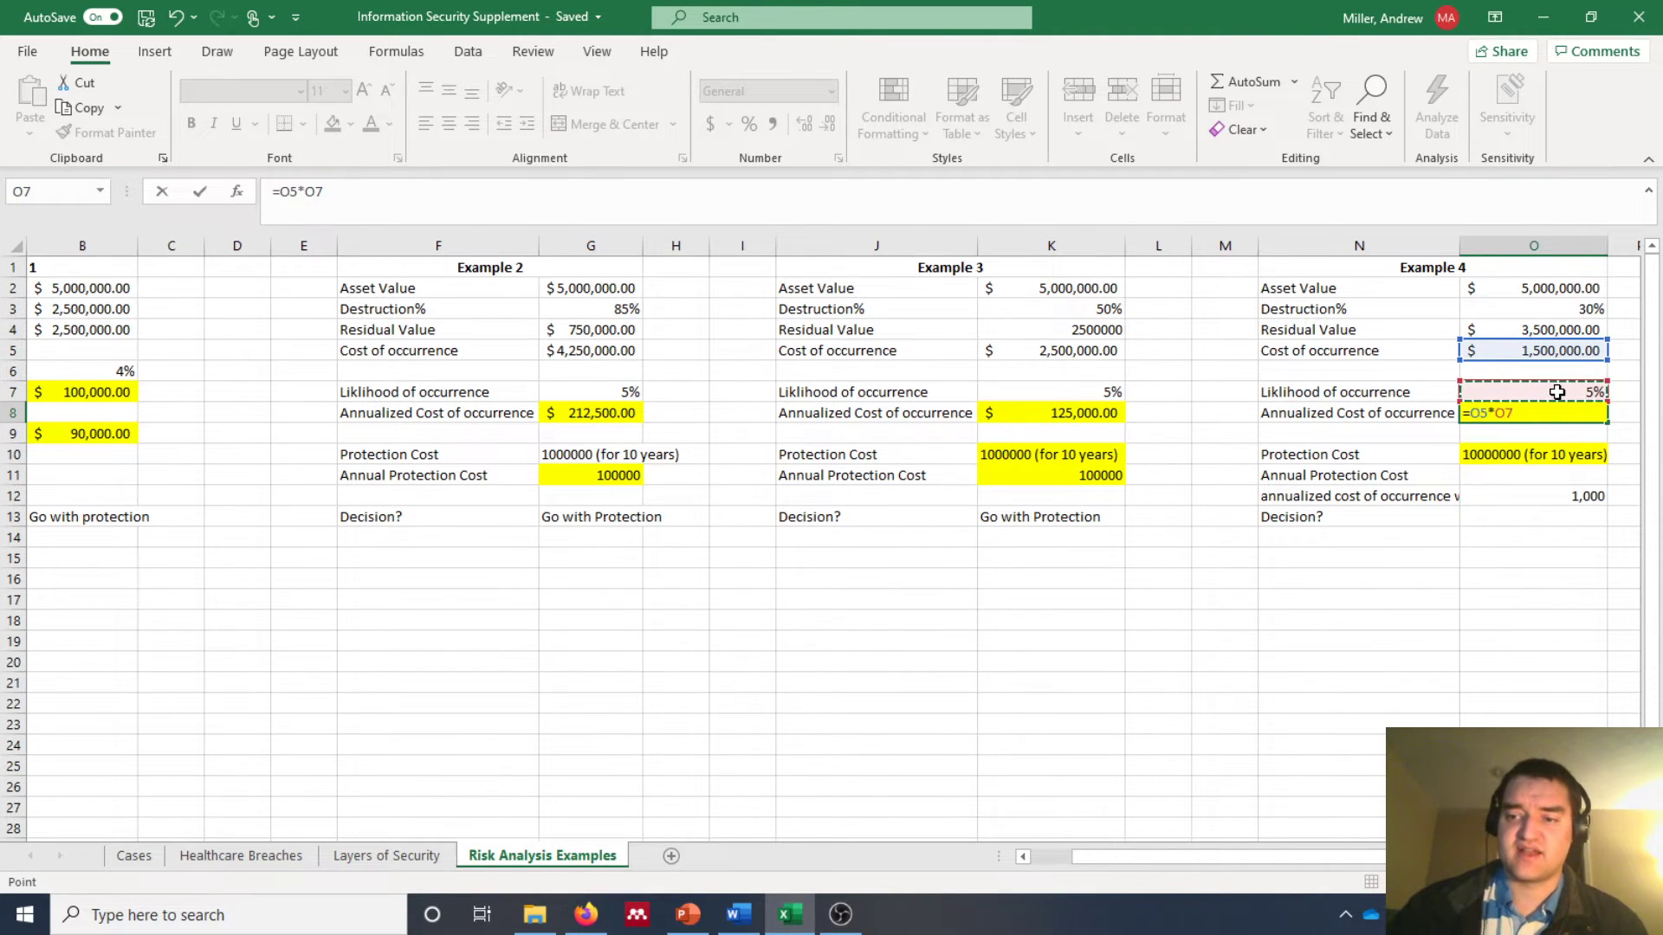
key("Return")
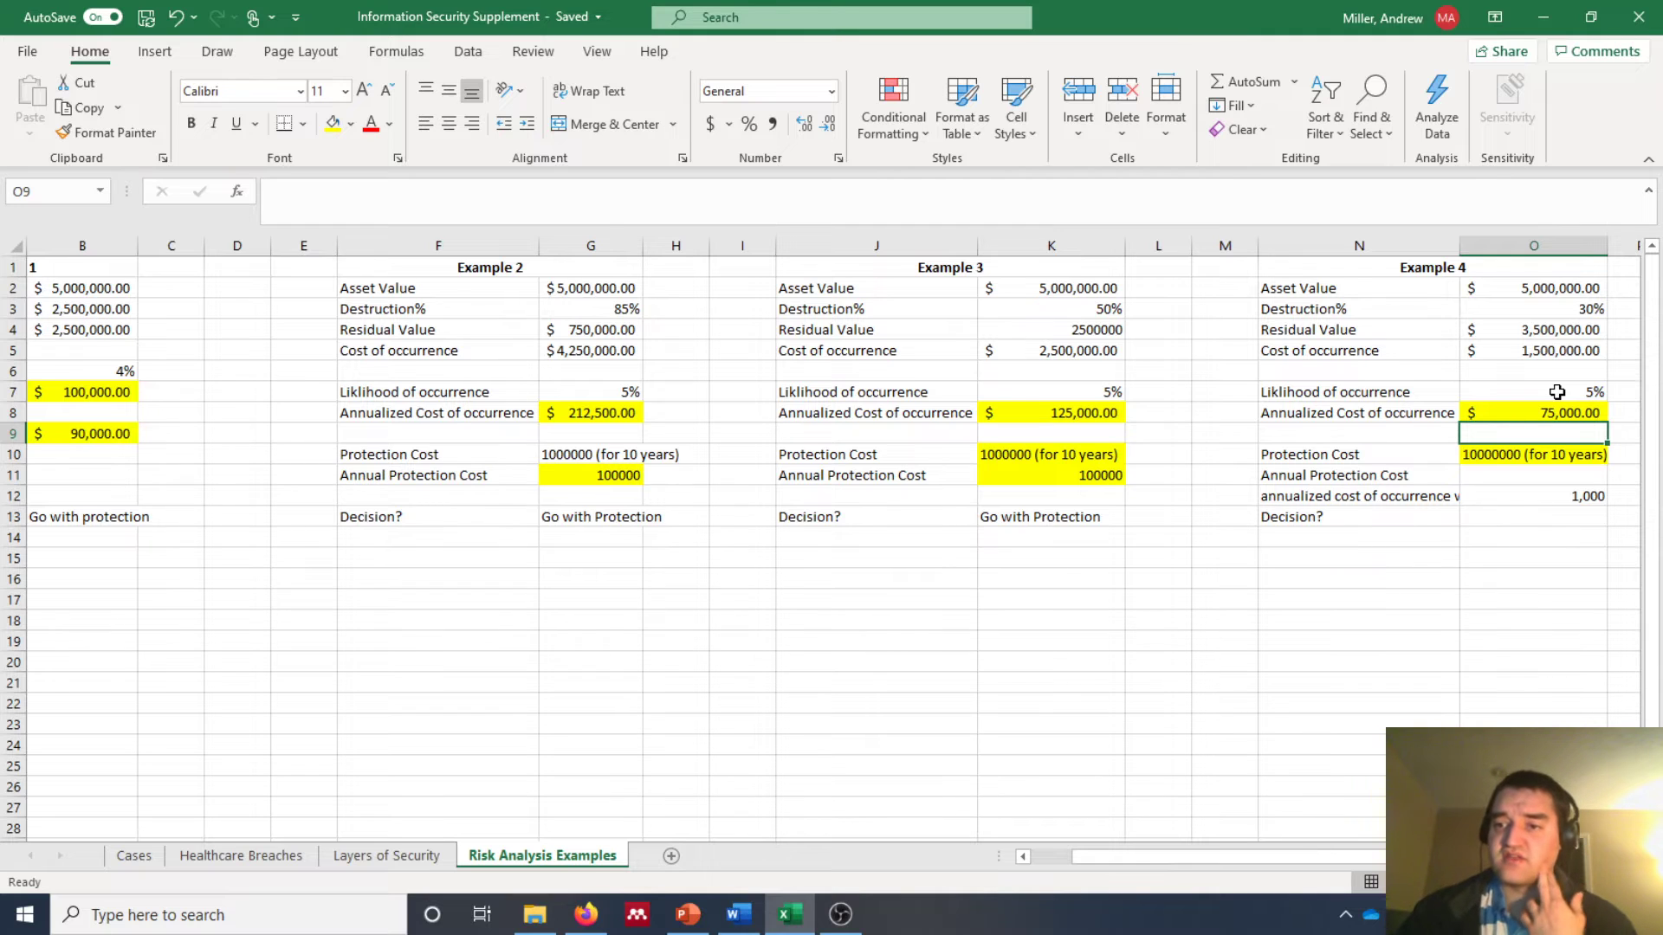
Step: Enter 100000 as Example 4's annual protection cost in O11
left_click(1543, 454)
left_click(1539, 478)
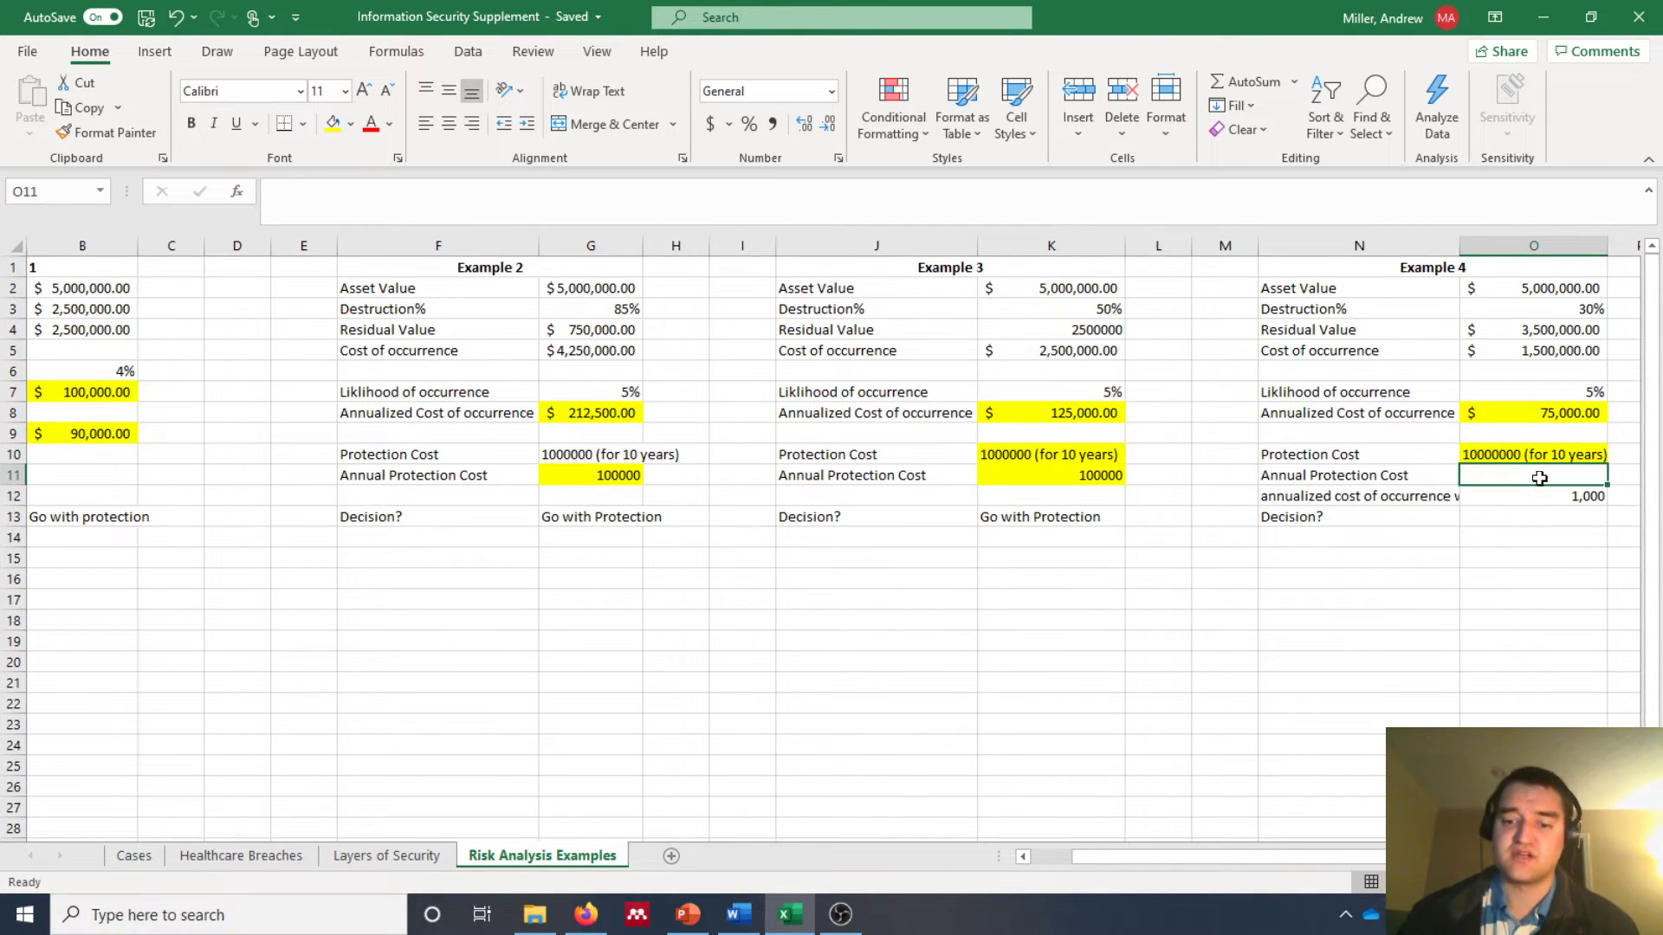
type("1000")
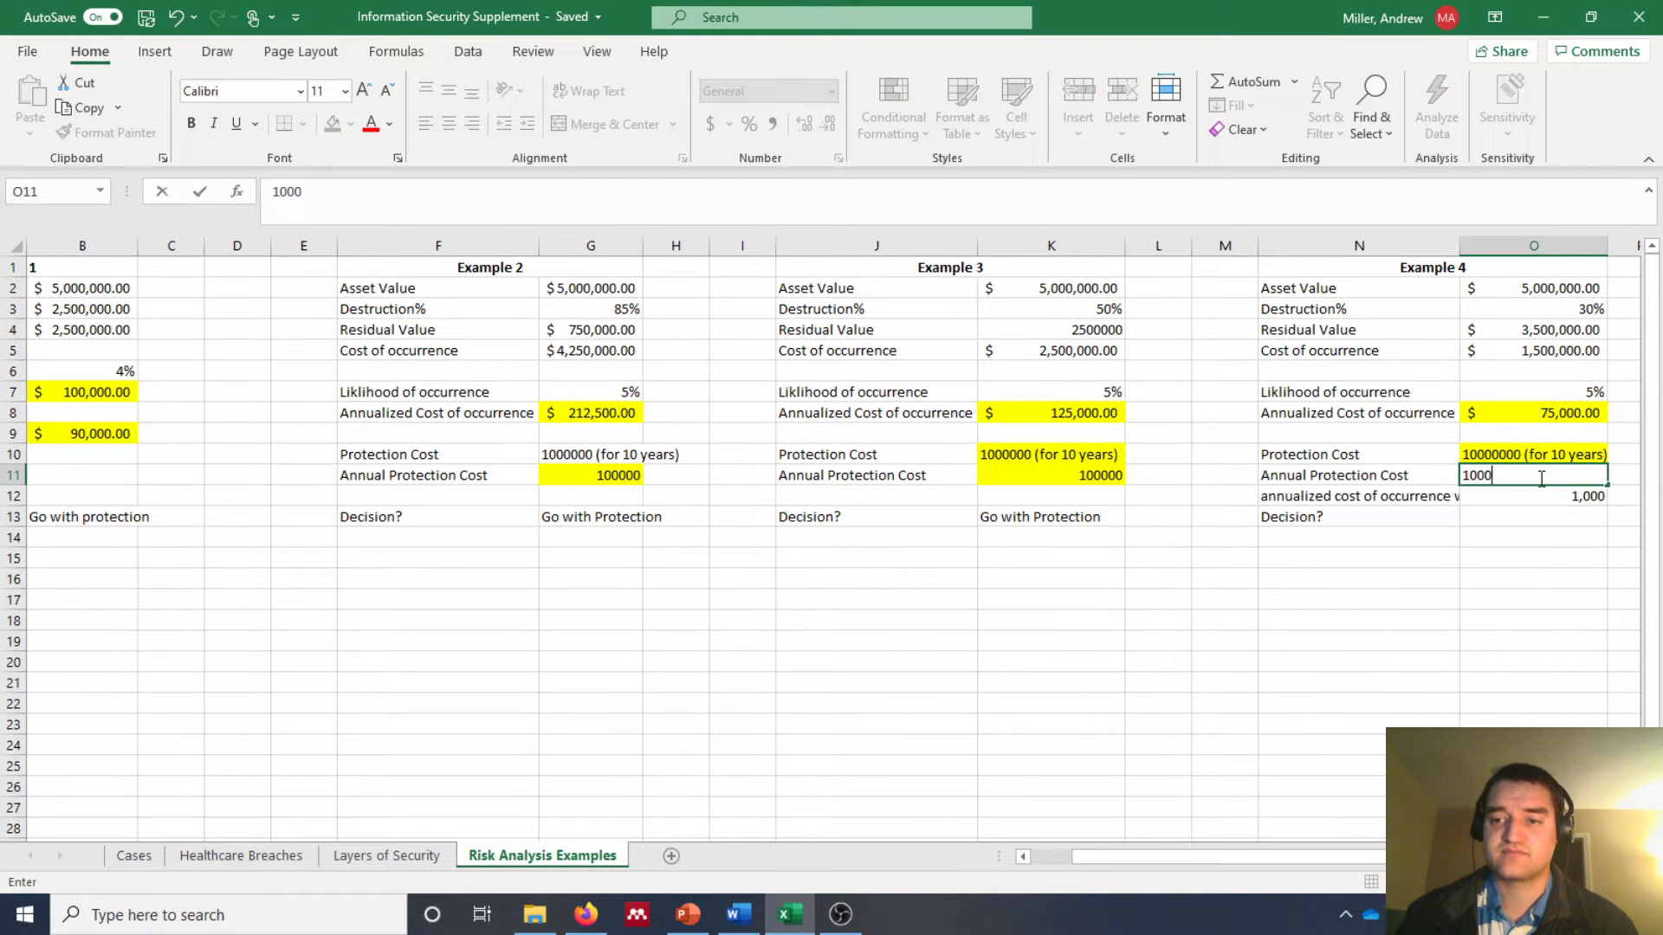
type("00")
key("Return")
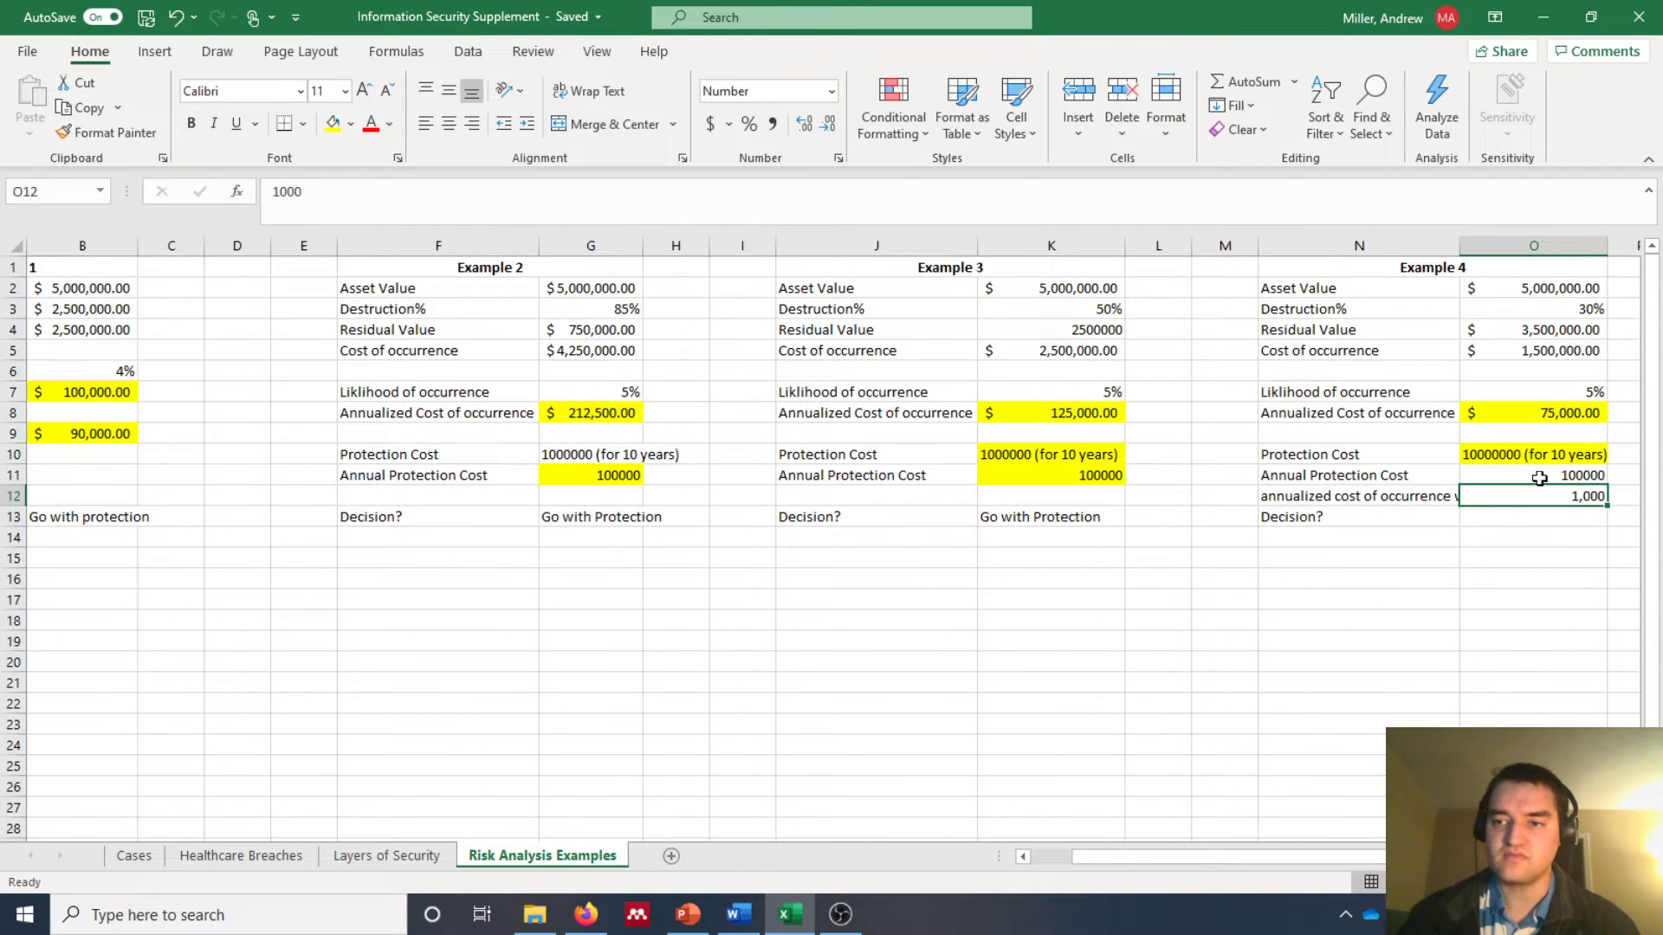
Step: Compare Example 4's annualized cost of occurrence without protection against its annual protection cost plus the annualized cost of occurrence with protection
left_click(1435, 497)
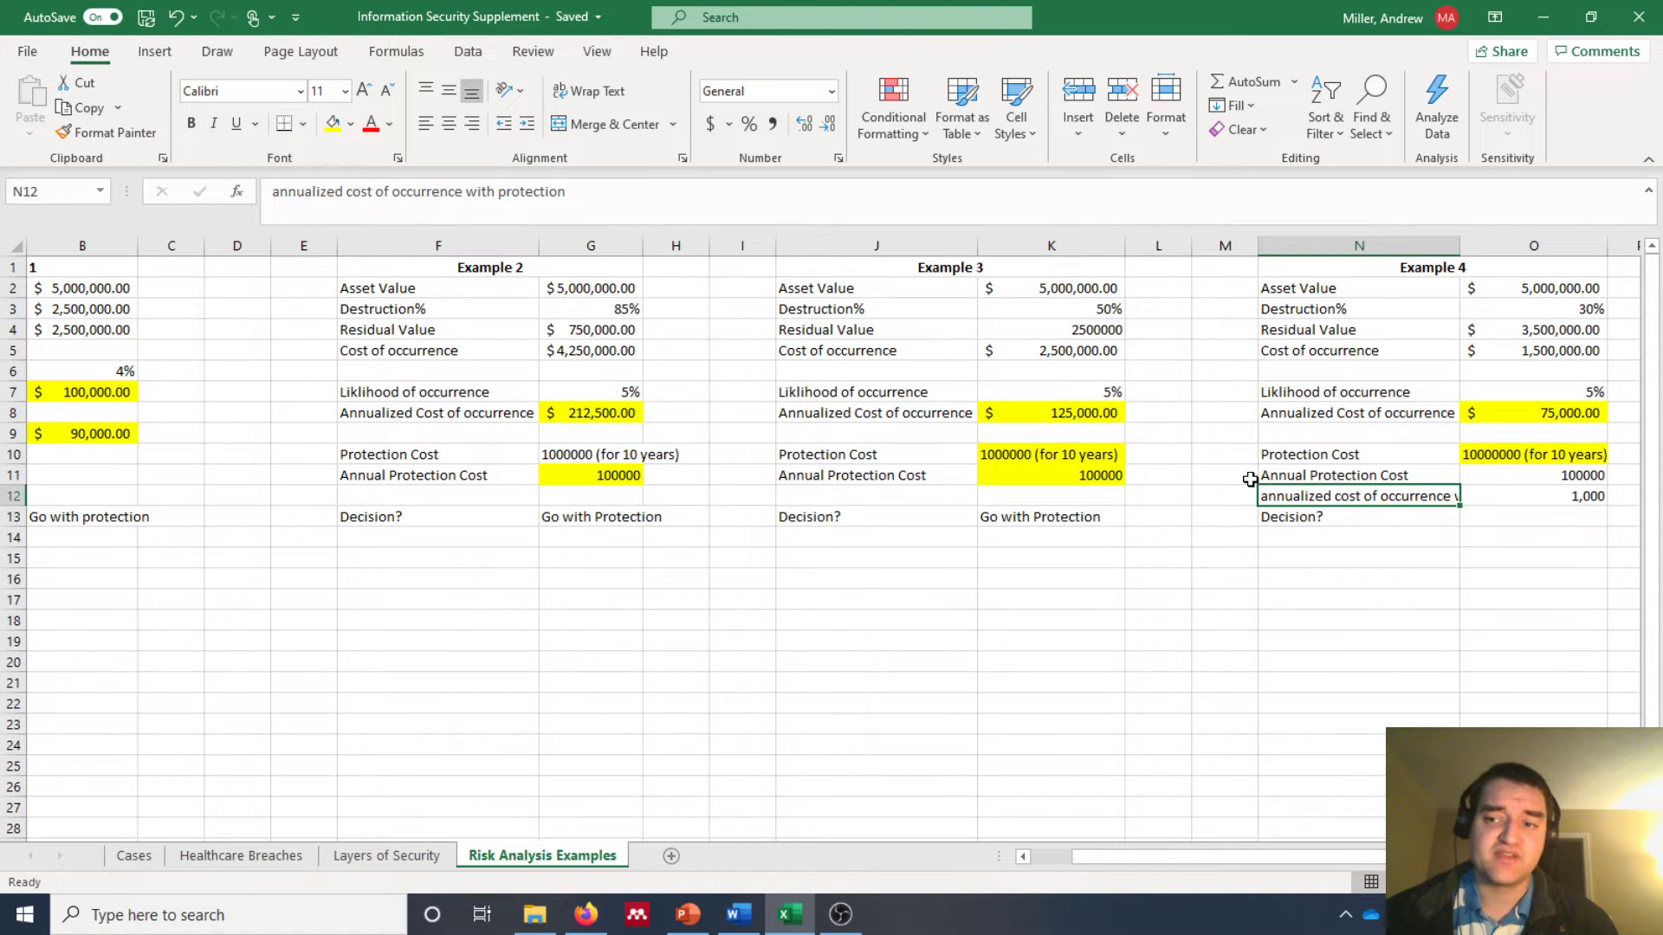
left_click(1540, 493)
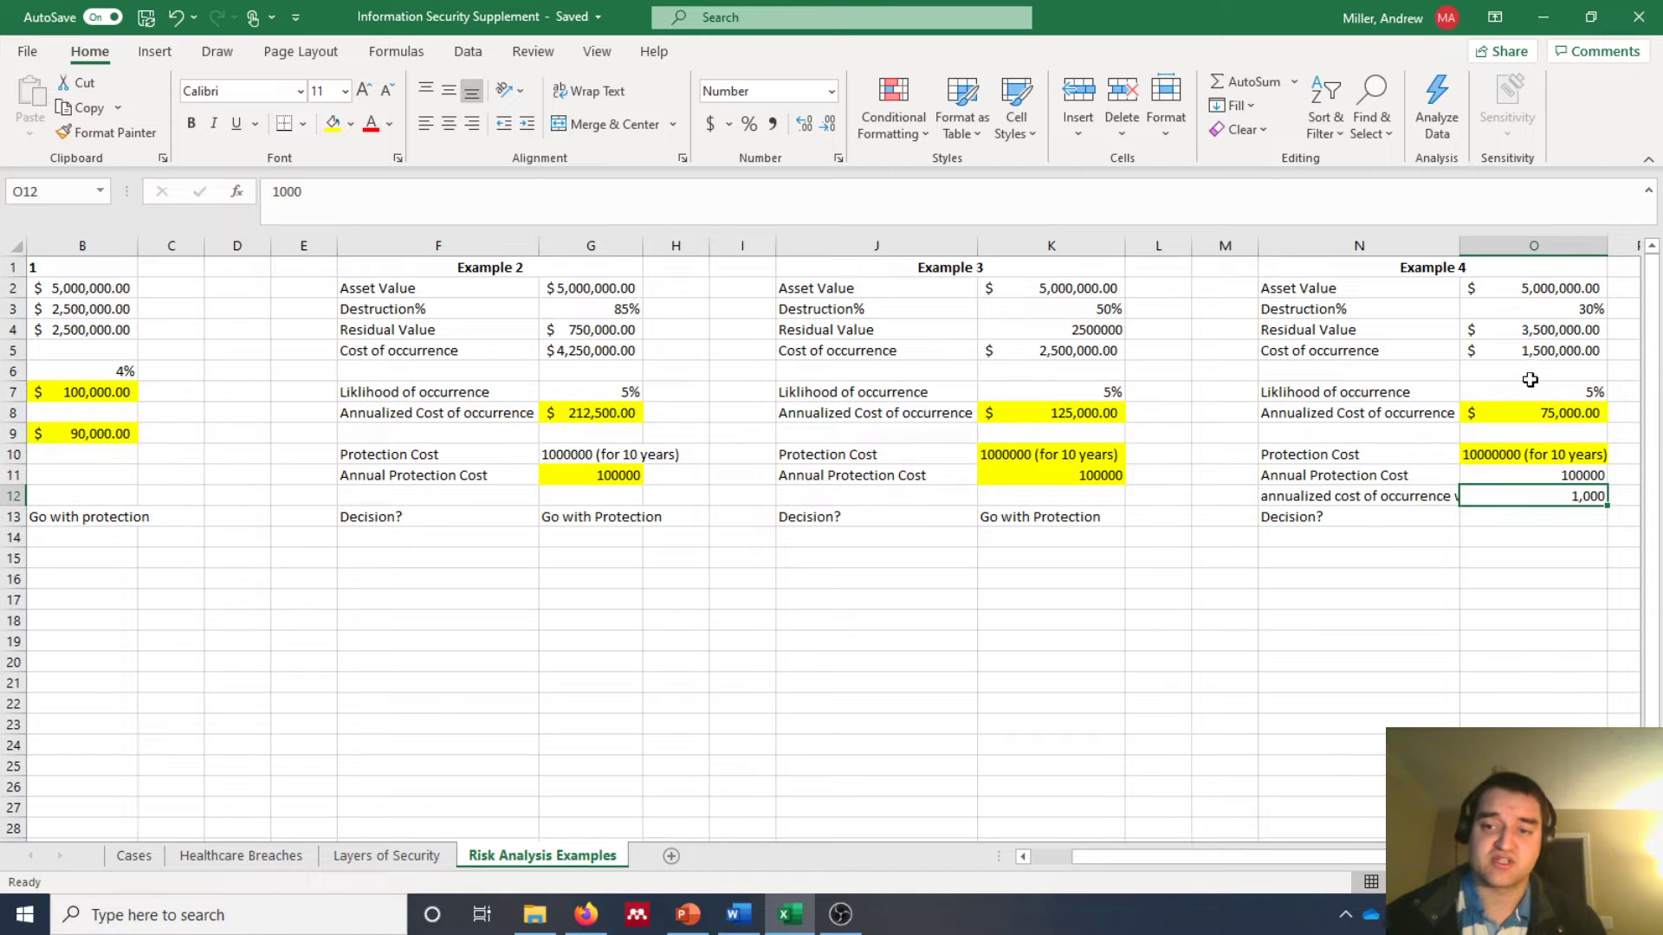
left_click(1507, 415)
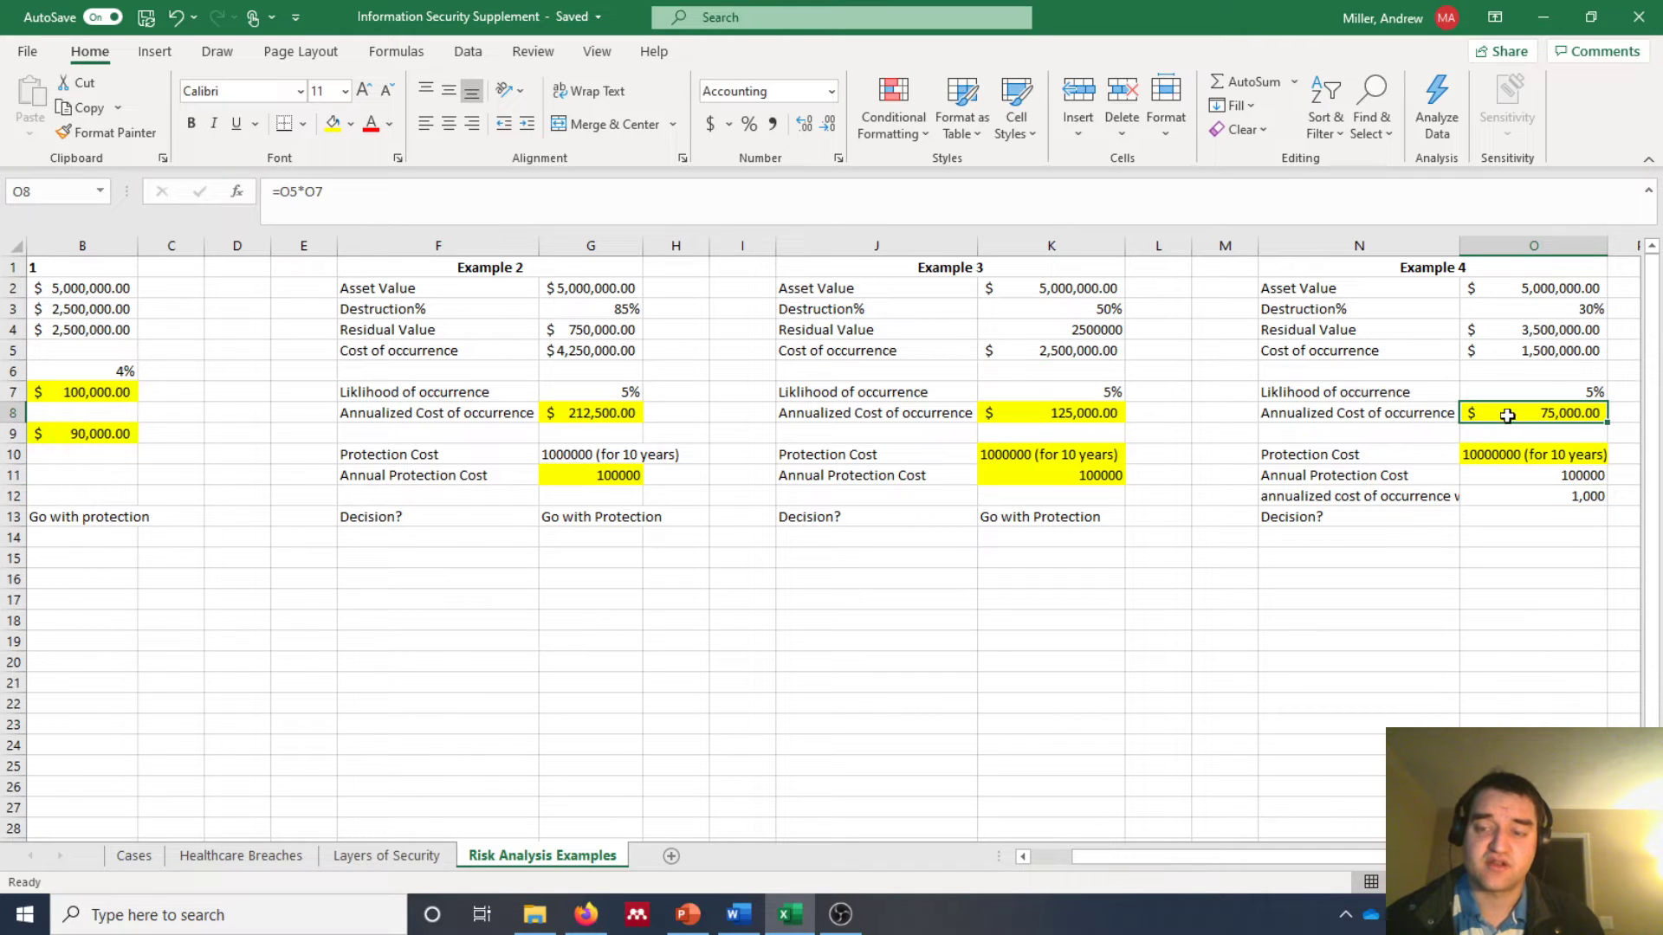
left_click(1531, 496)
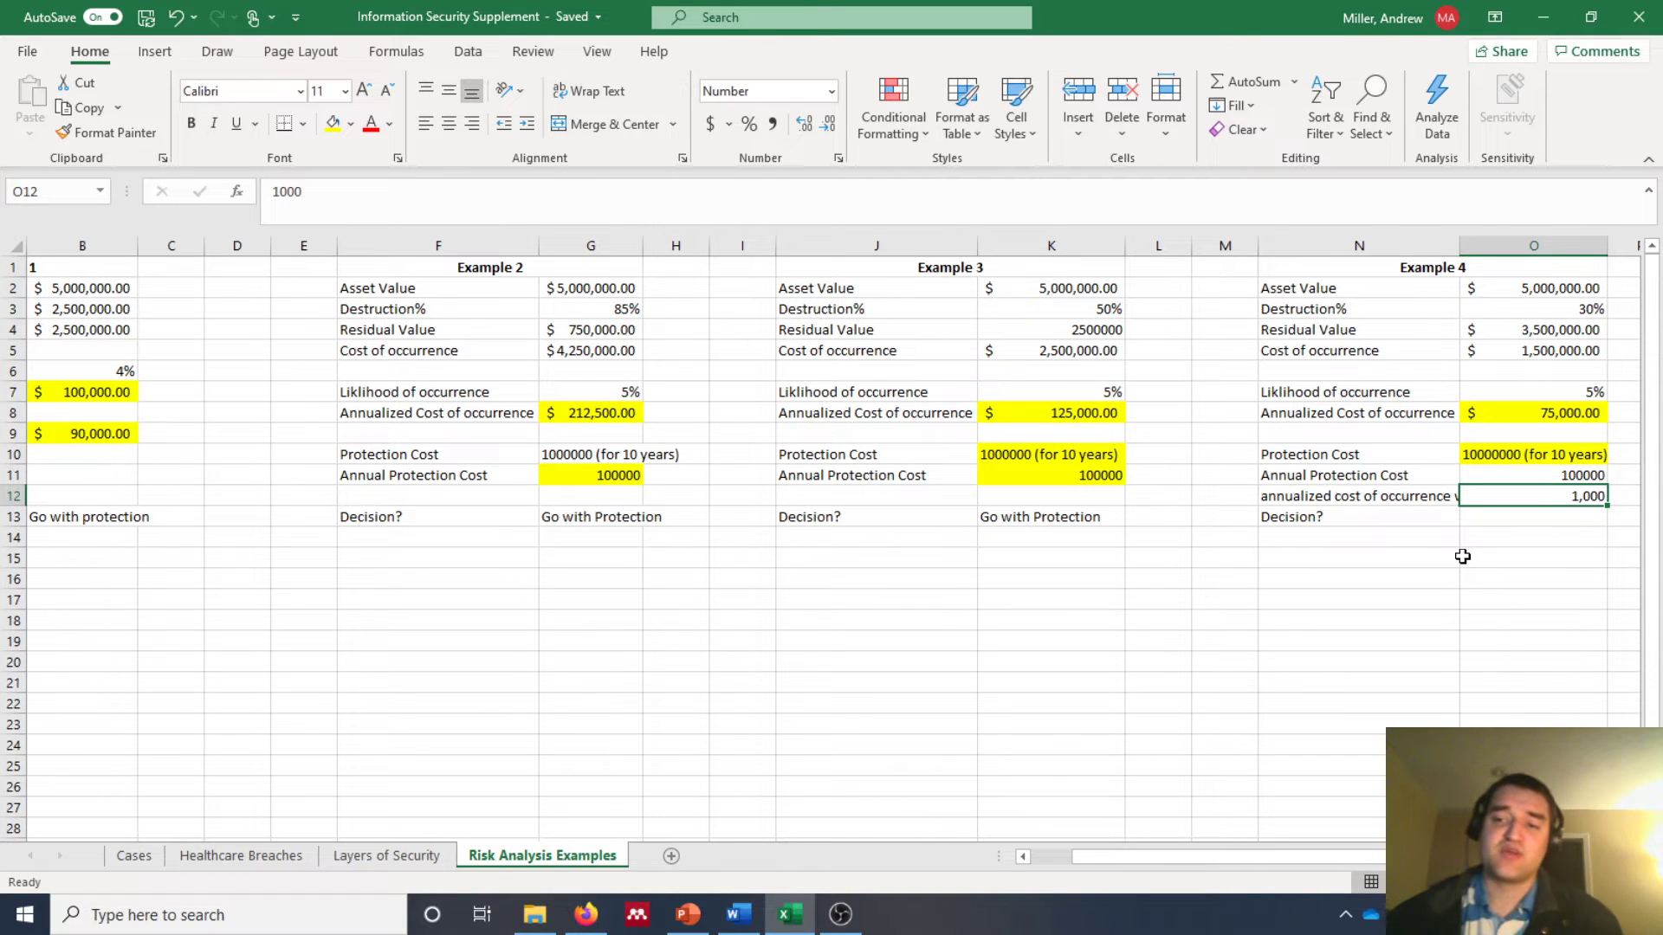
left_click(1485, 479)
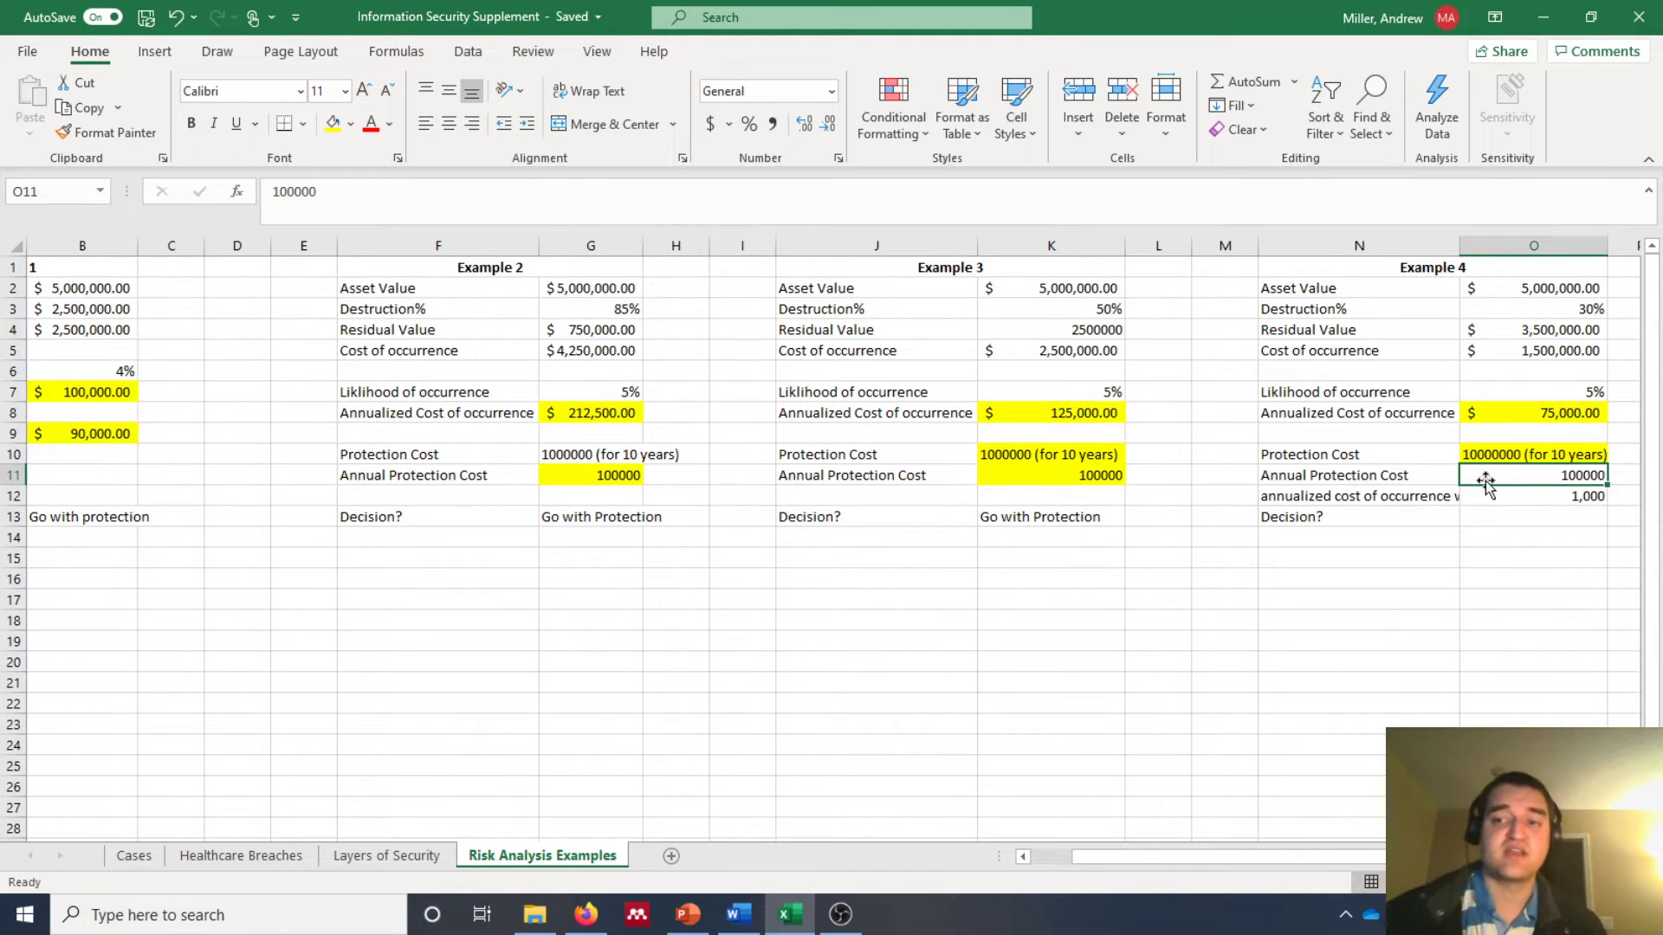
left_click(1479, 423)
left_click(1533, 493)
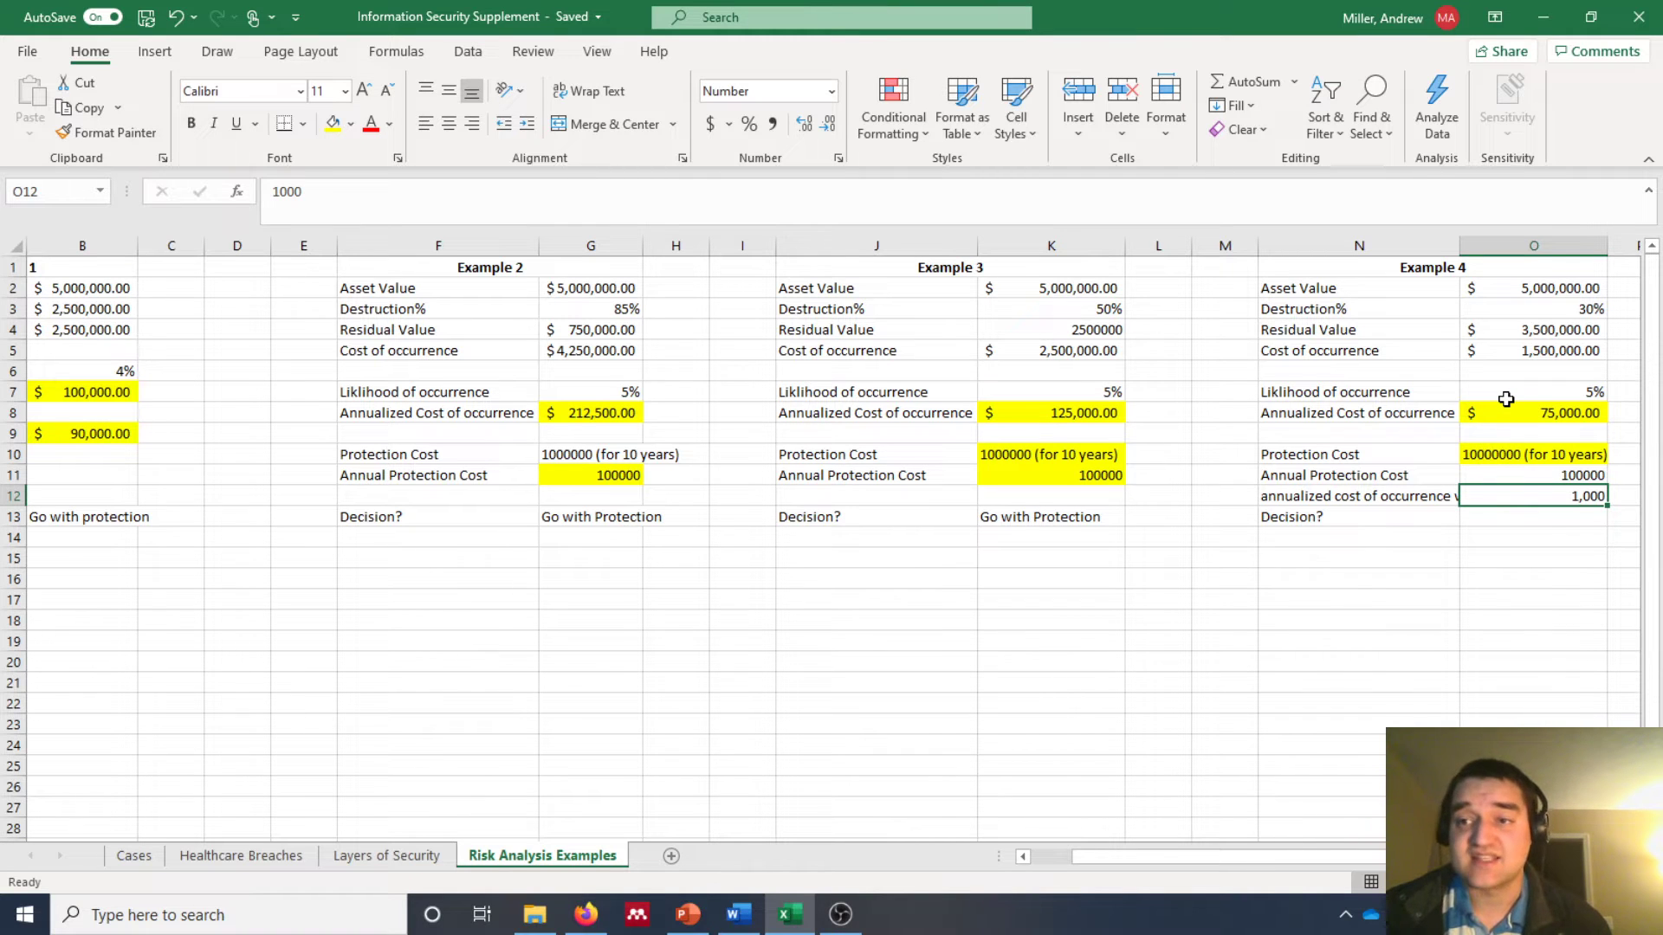
left_click(1534, 472)
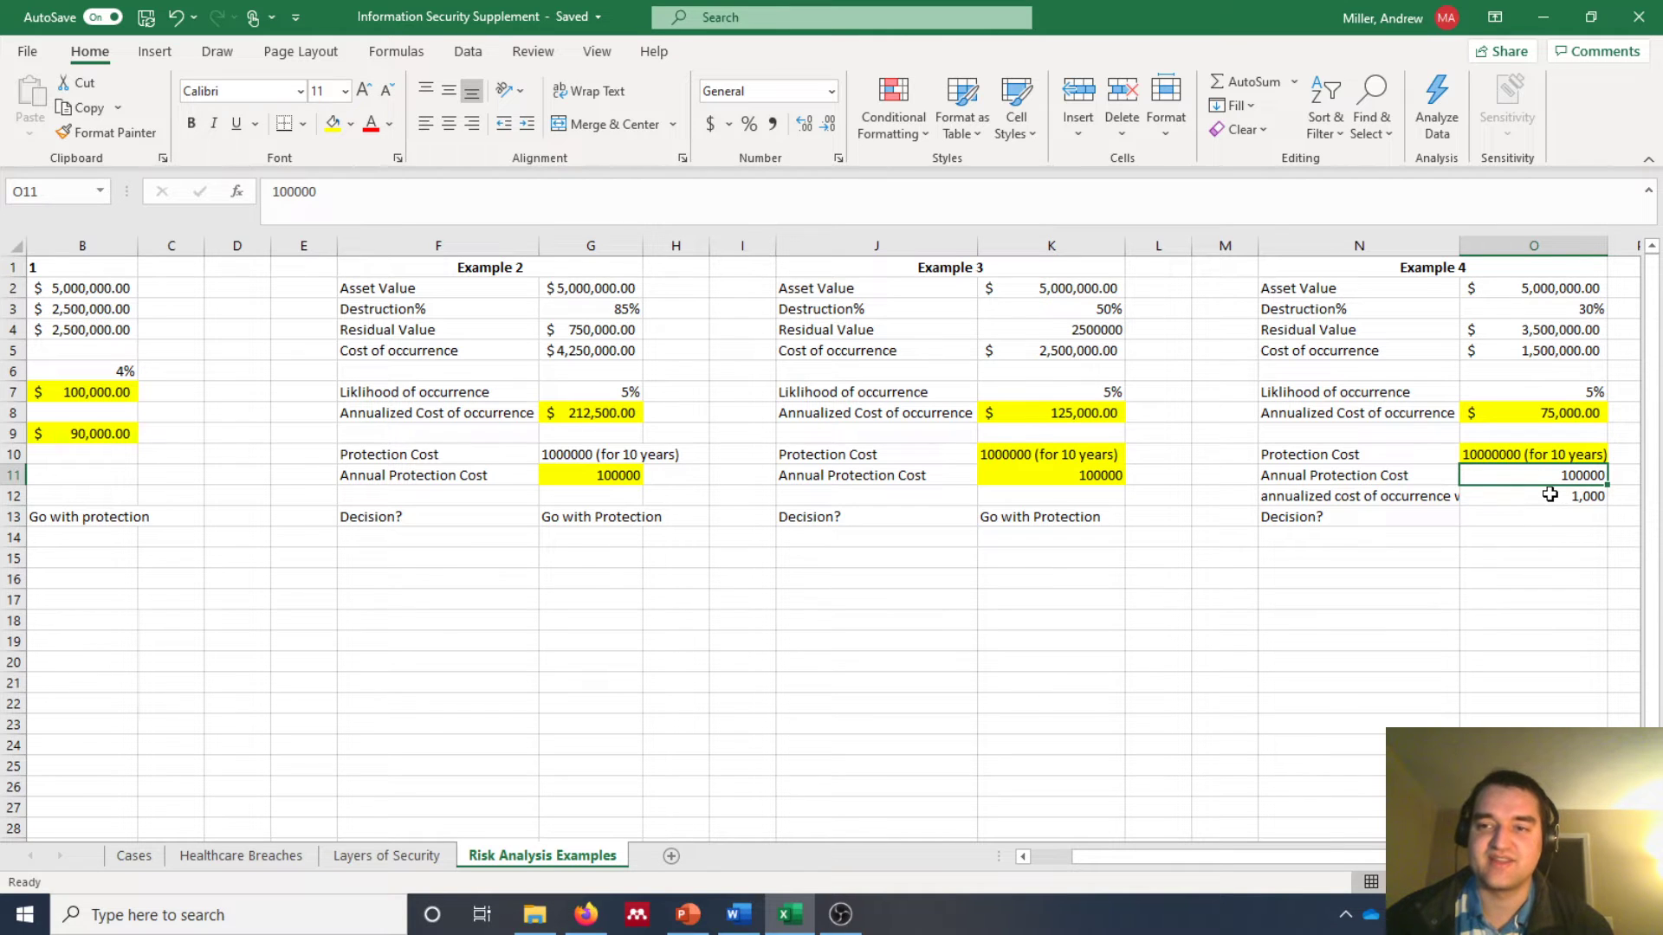
left_click(1515, 414)
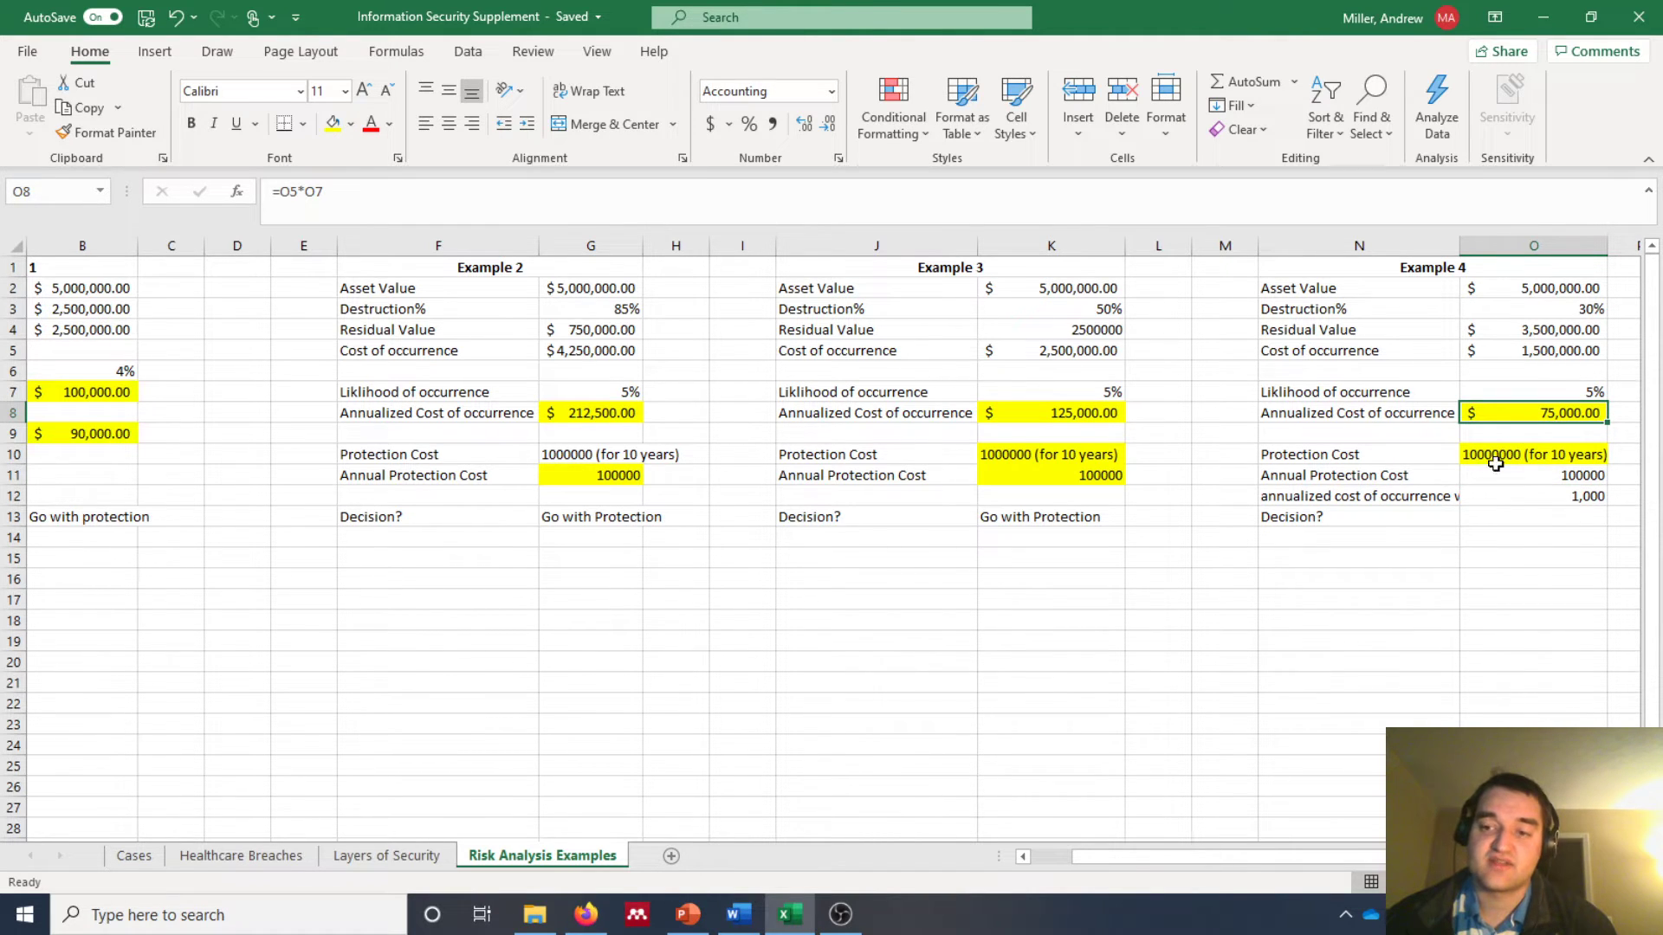
Step: Enter "Accept risk and do nothing" as Example 4's decision in O13
left_click(1548, 522)
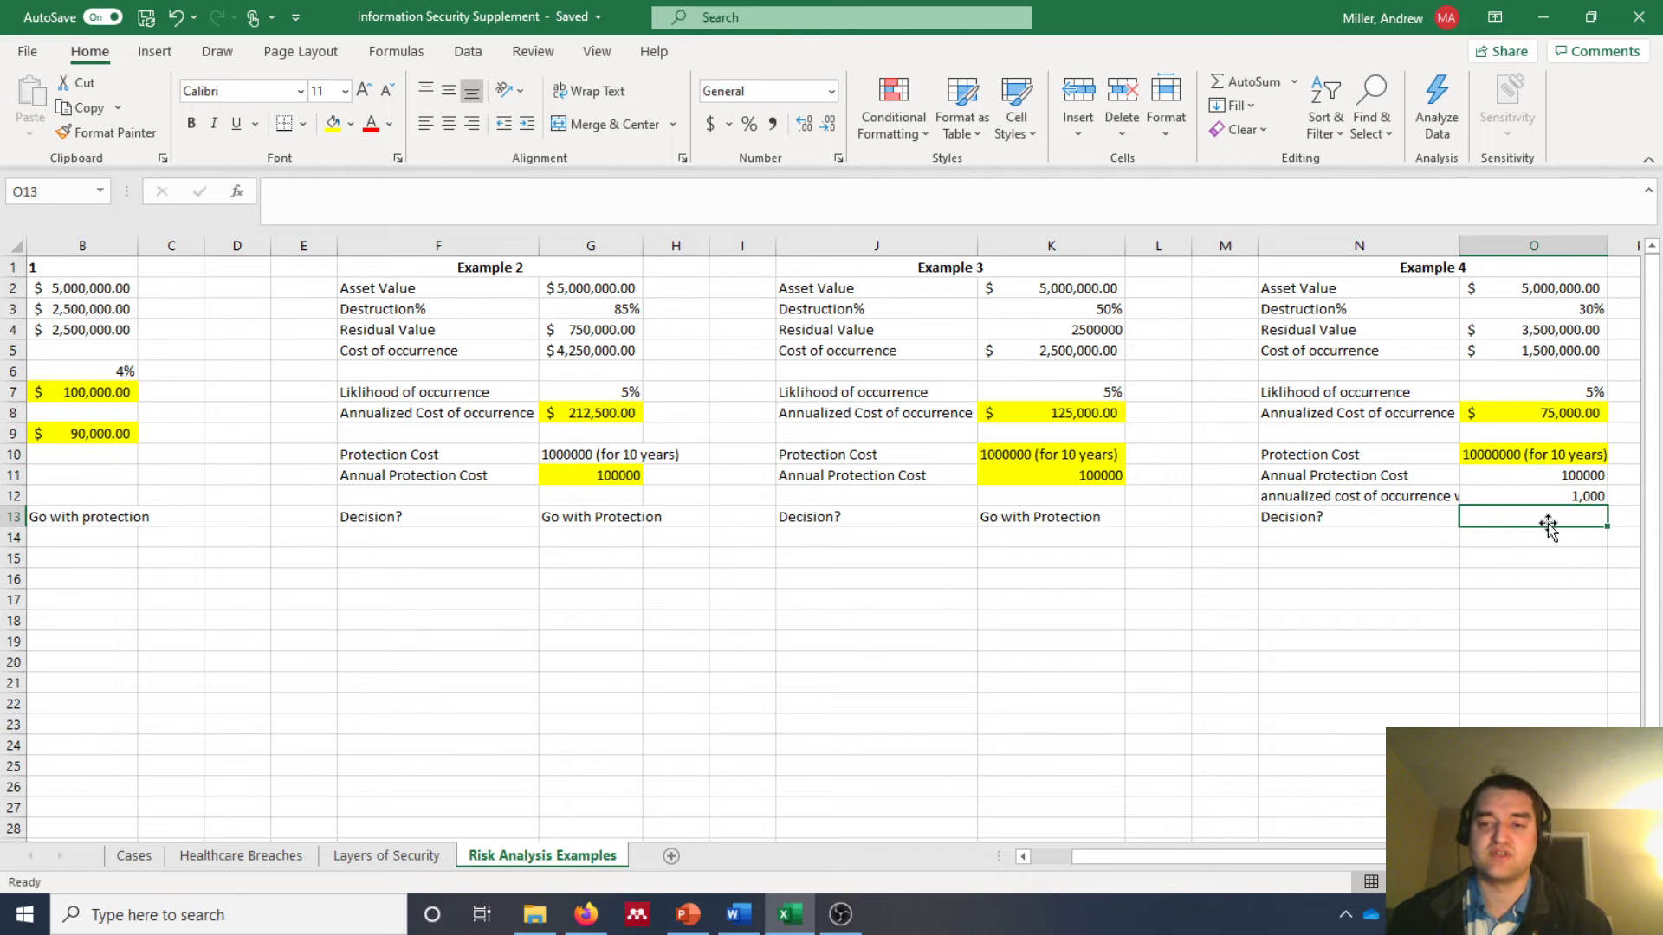
type("Accept t")
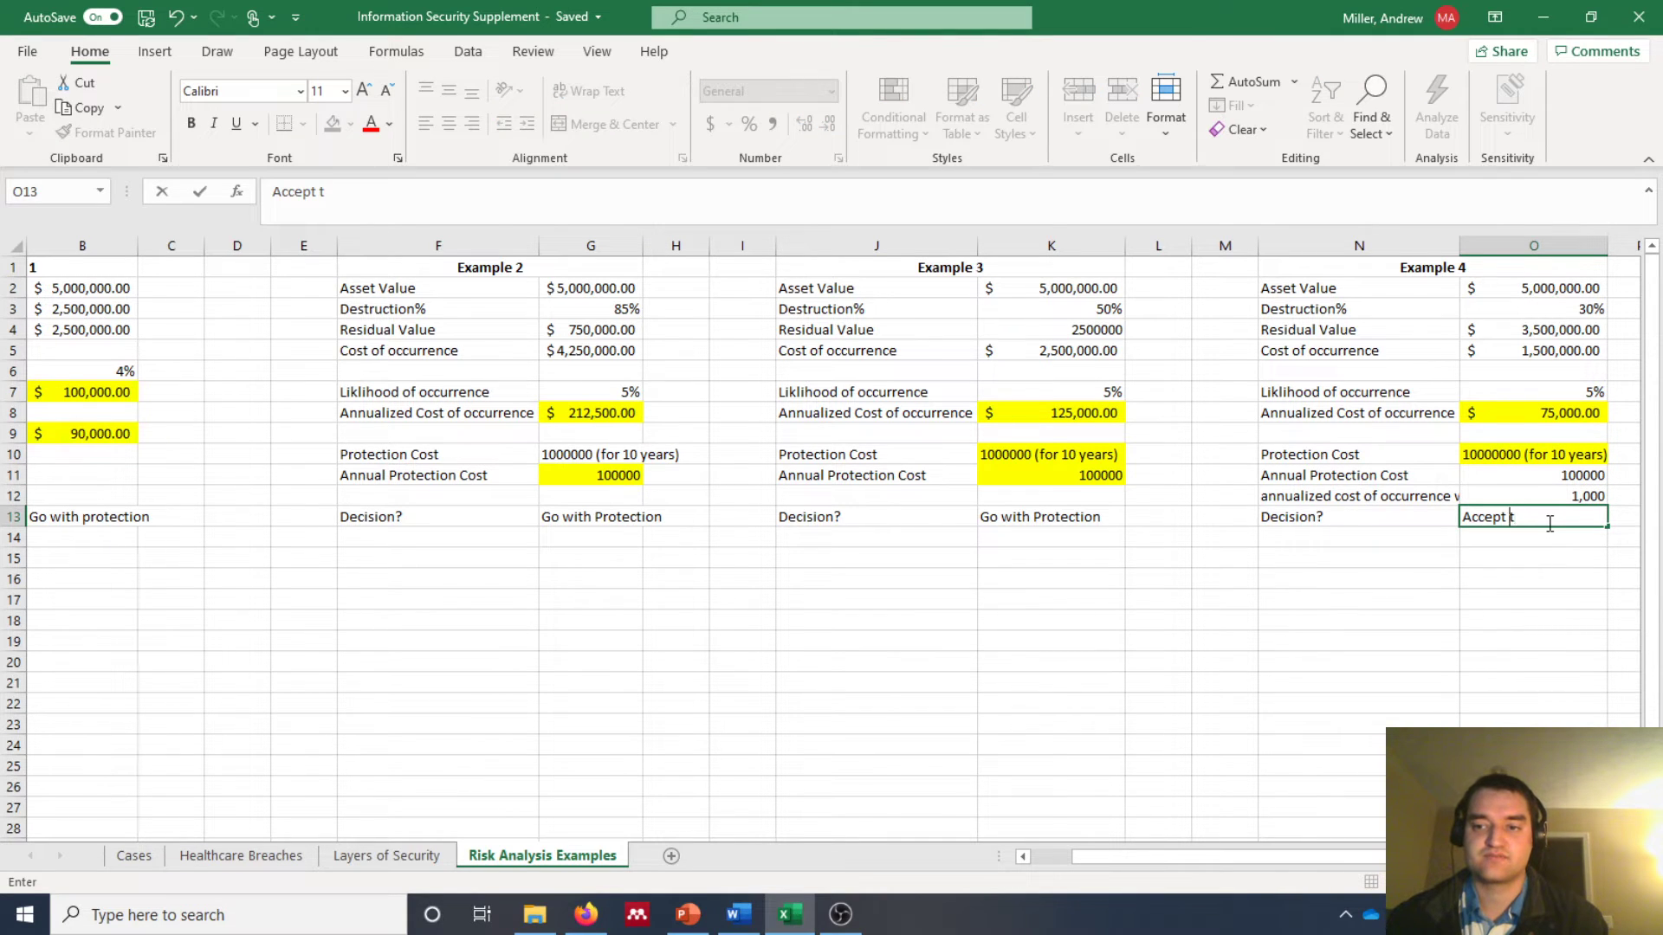
key("BackSpace")
type("risk and do nothing")
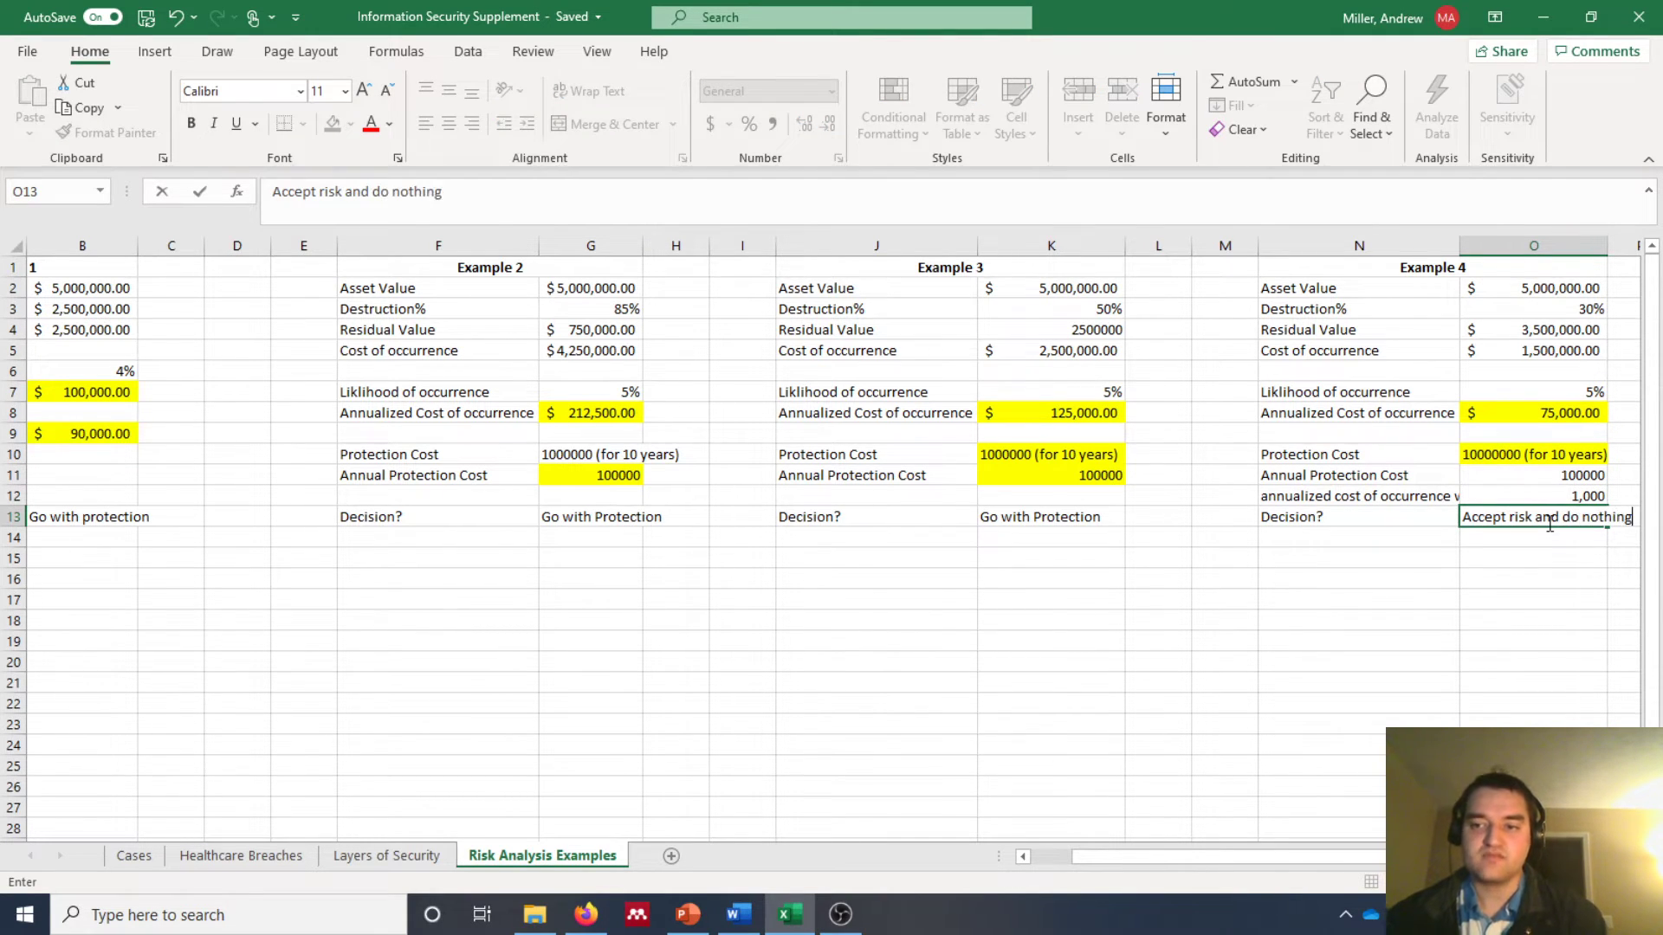
key("Return")
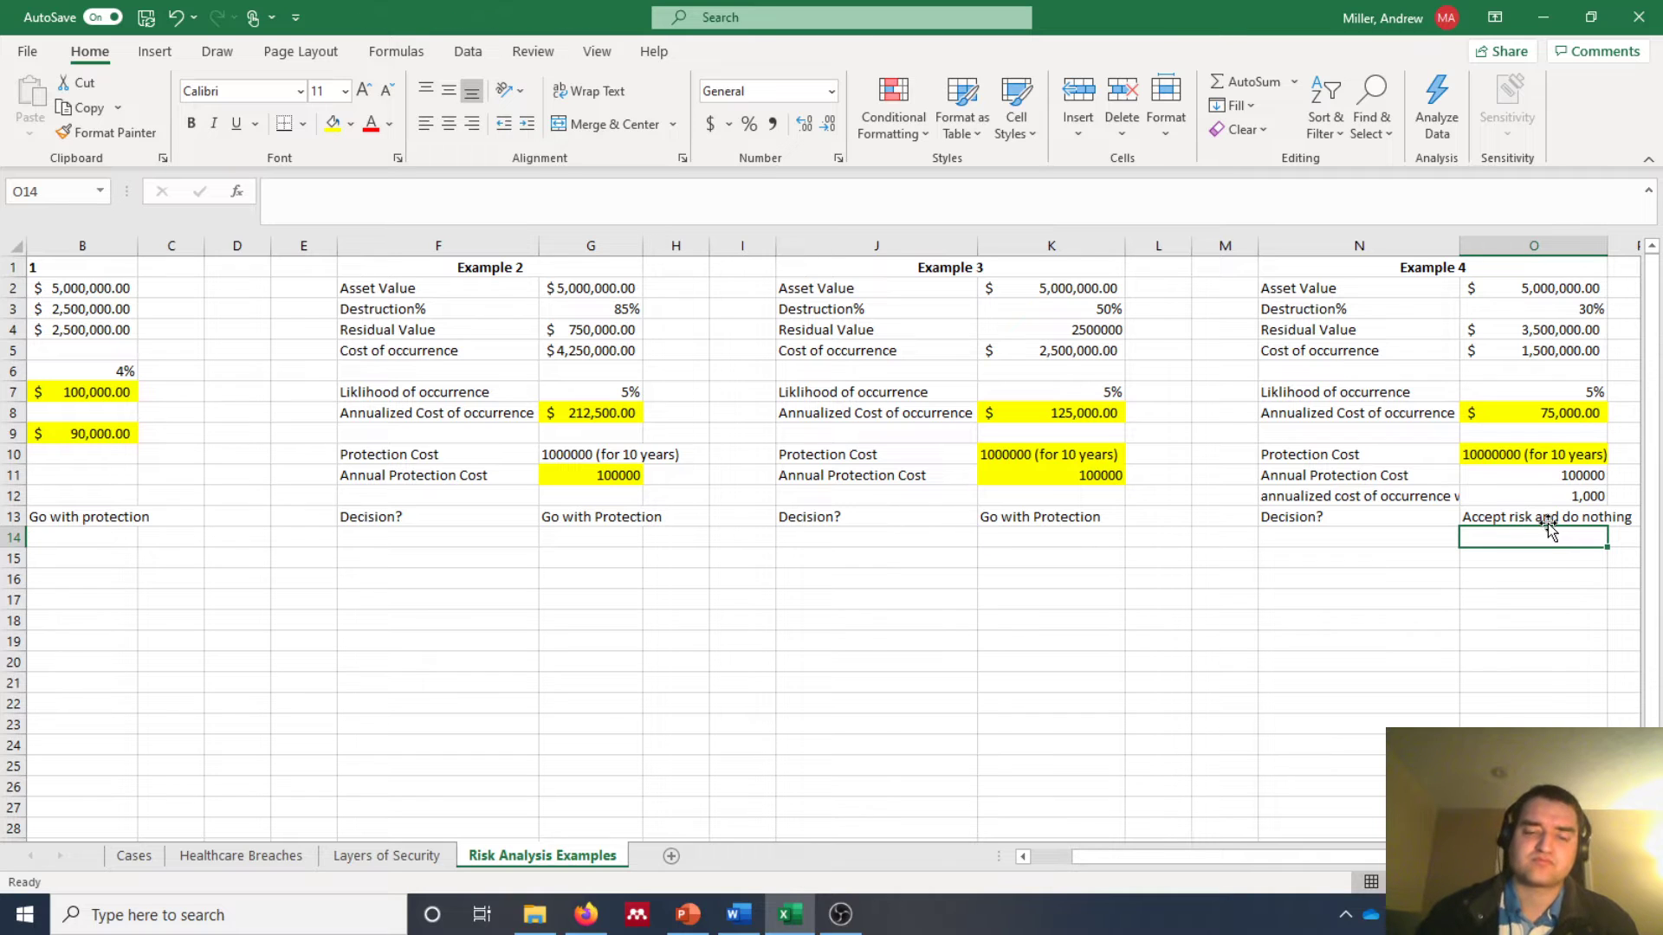
Step: Switch to the Chapter 4 Word Problems document in Word, read the Clear Water problem and undo the document's last edit
mouse_move(749, 926)
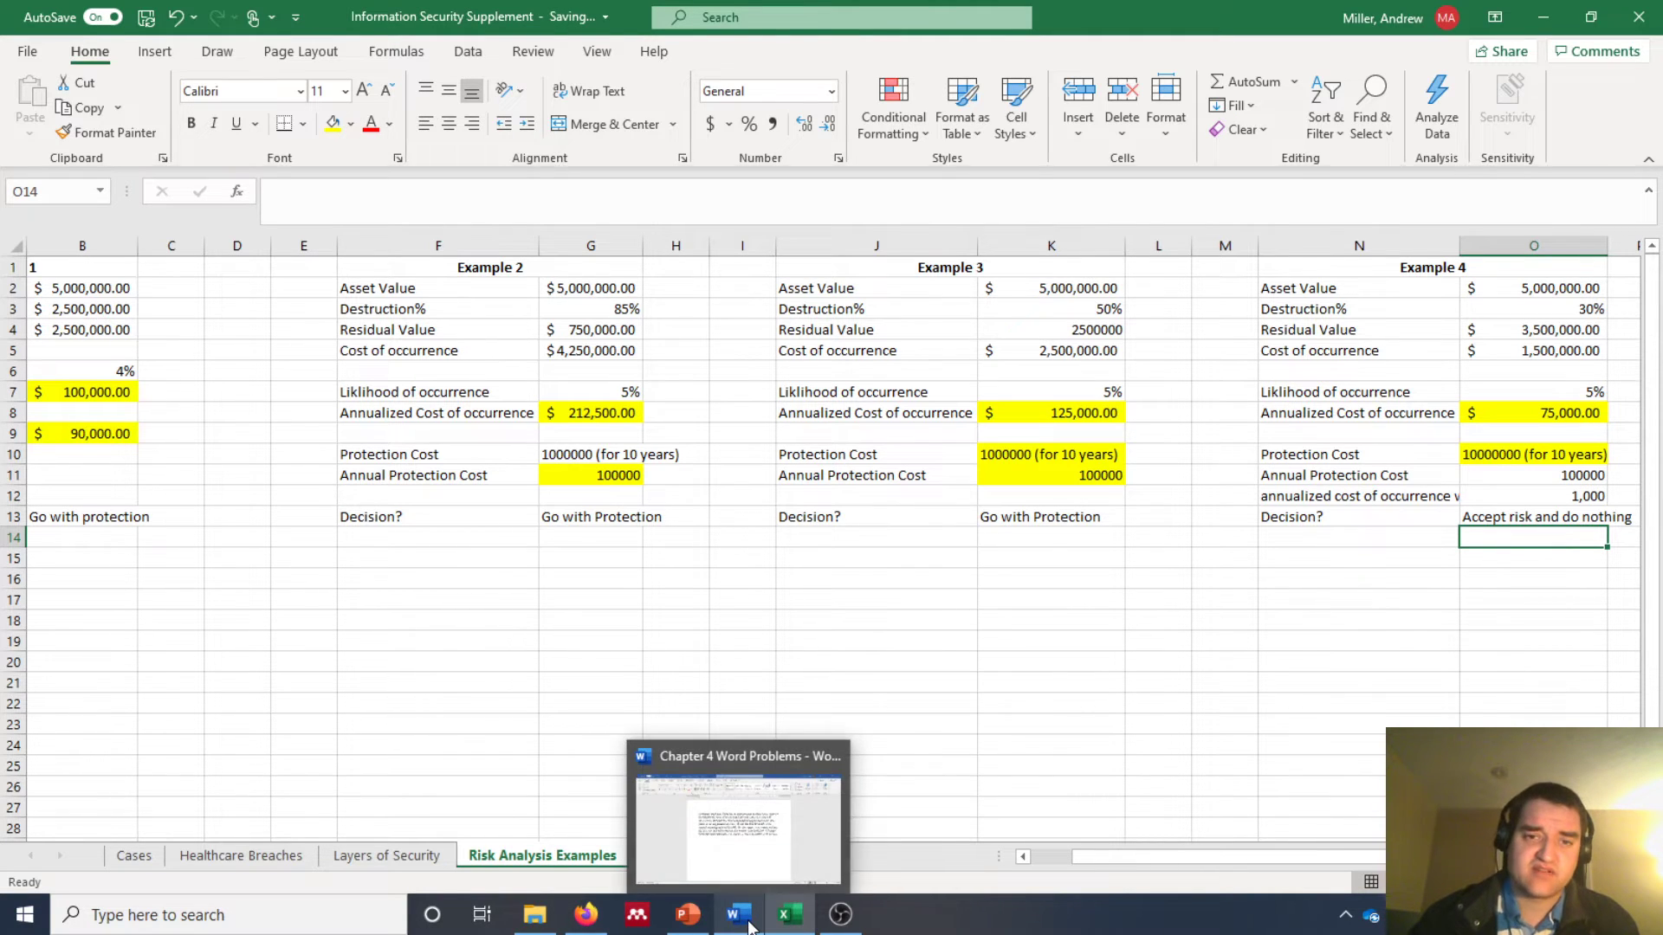
left_click(749, 927)
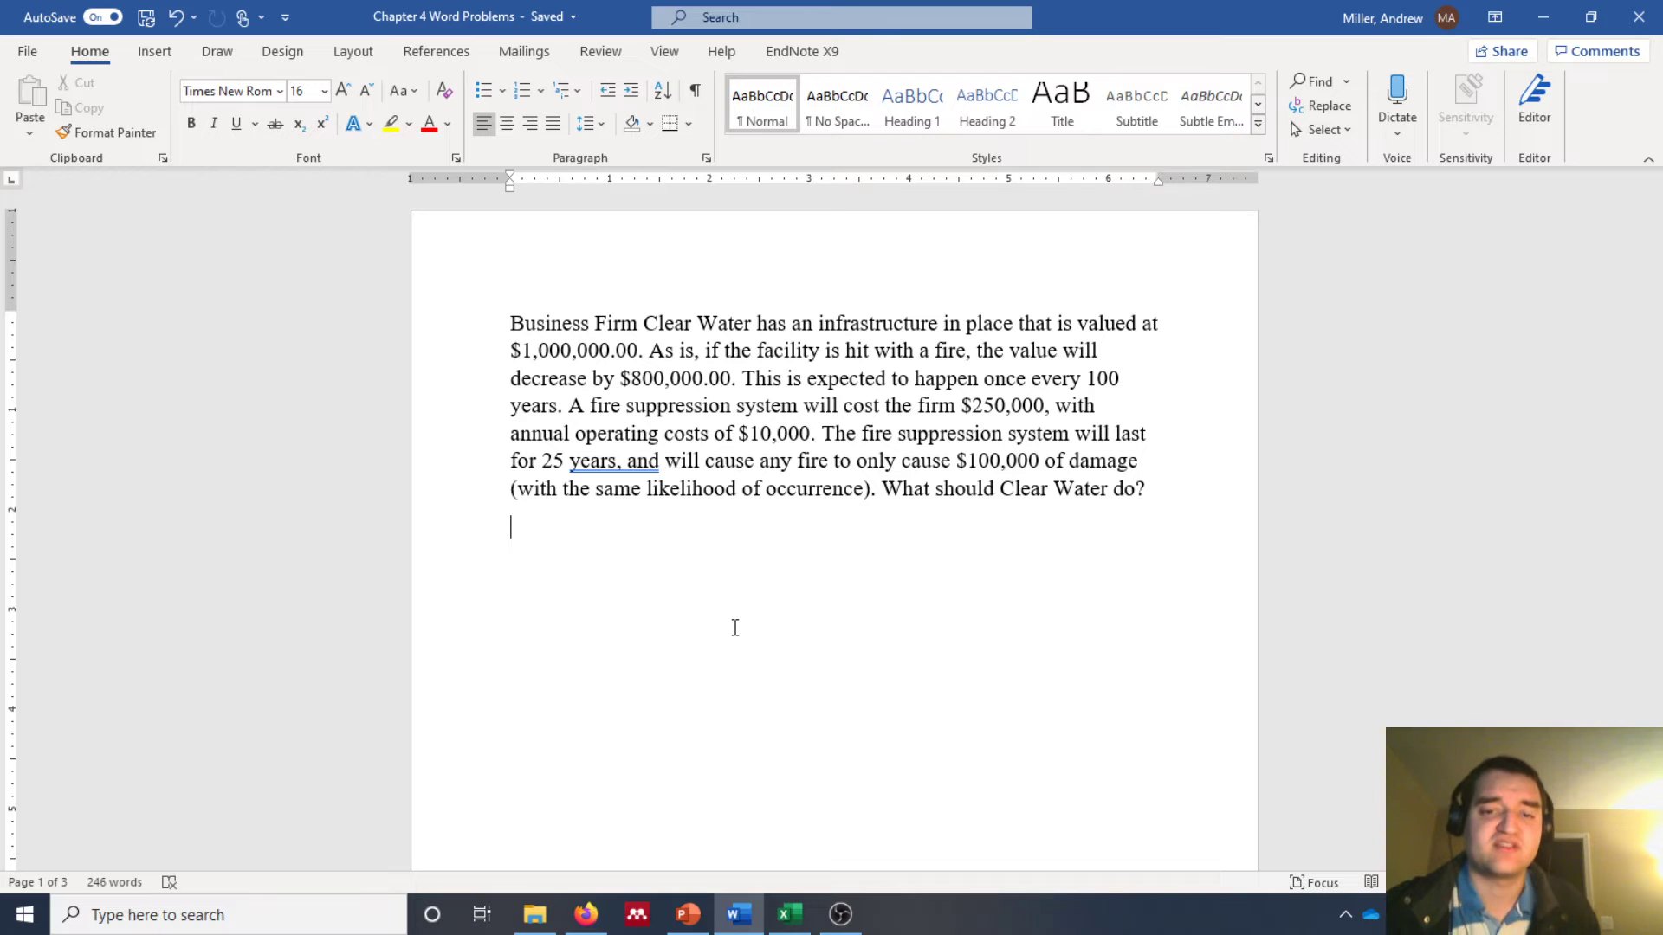
scroll(735, 627, "down", 2)
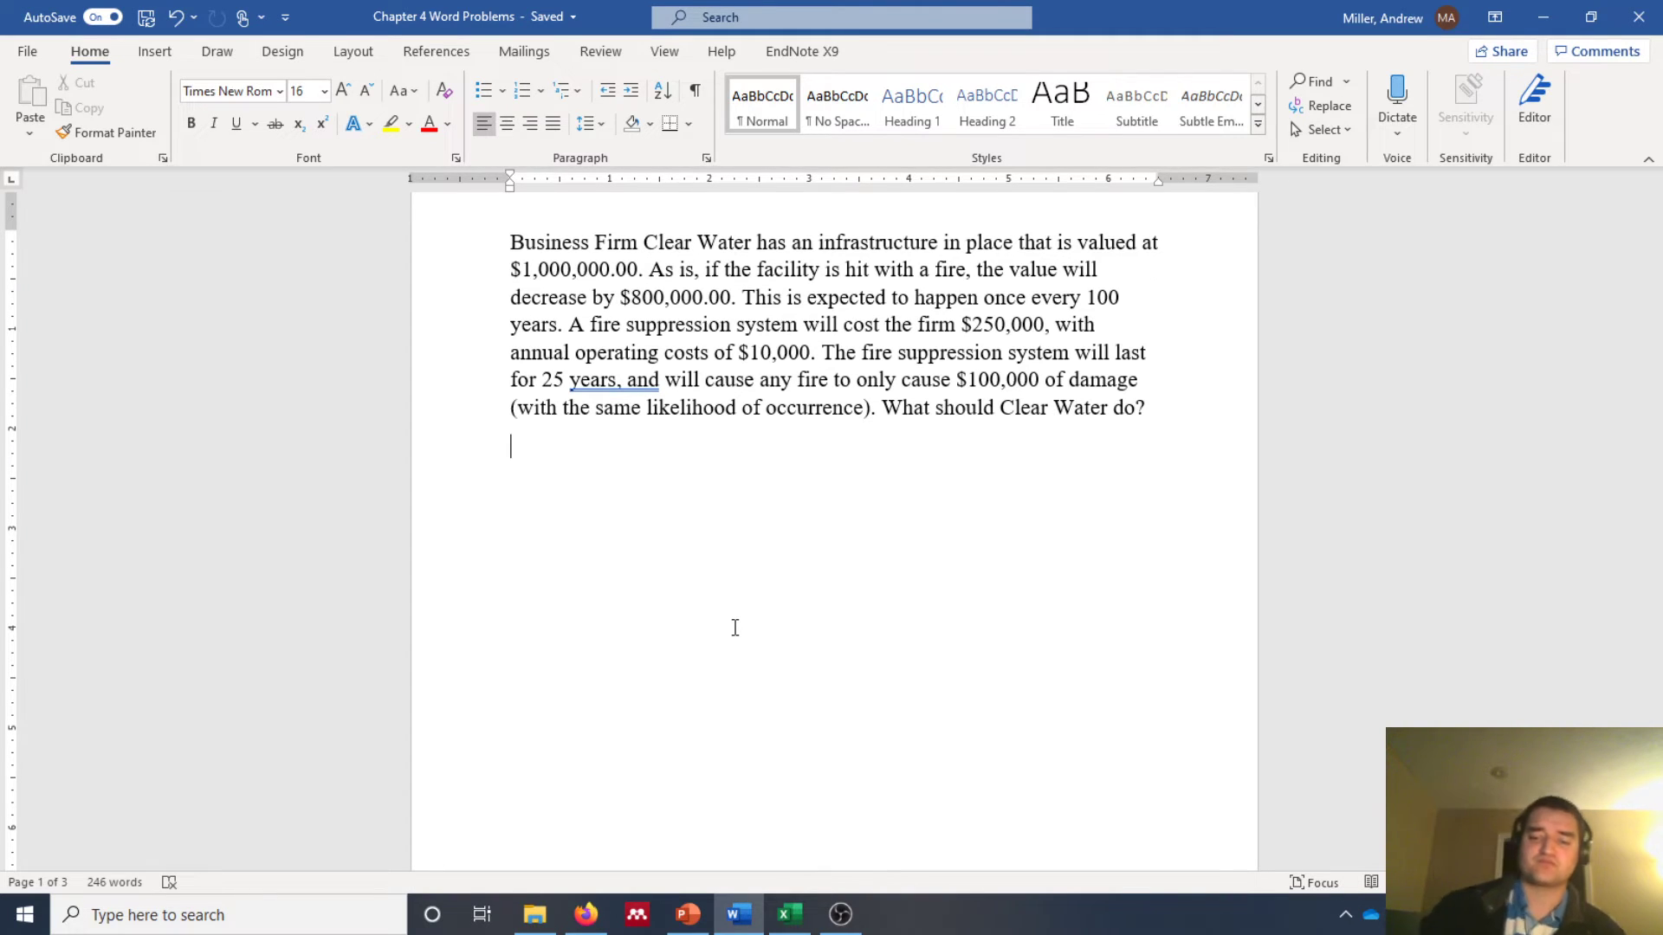
key("ctrl+z")
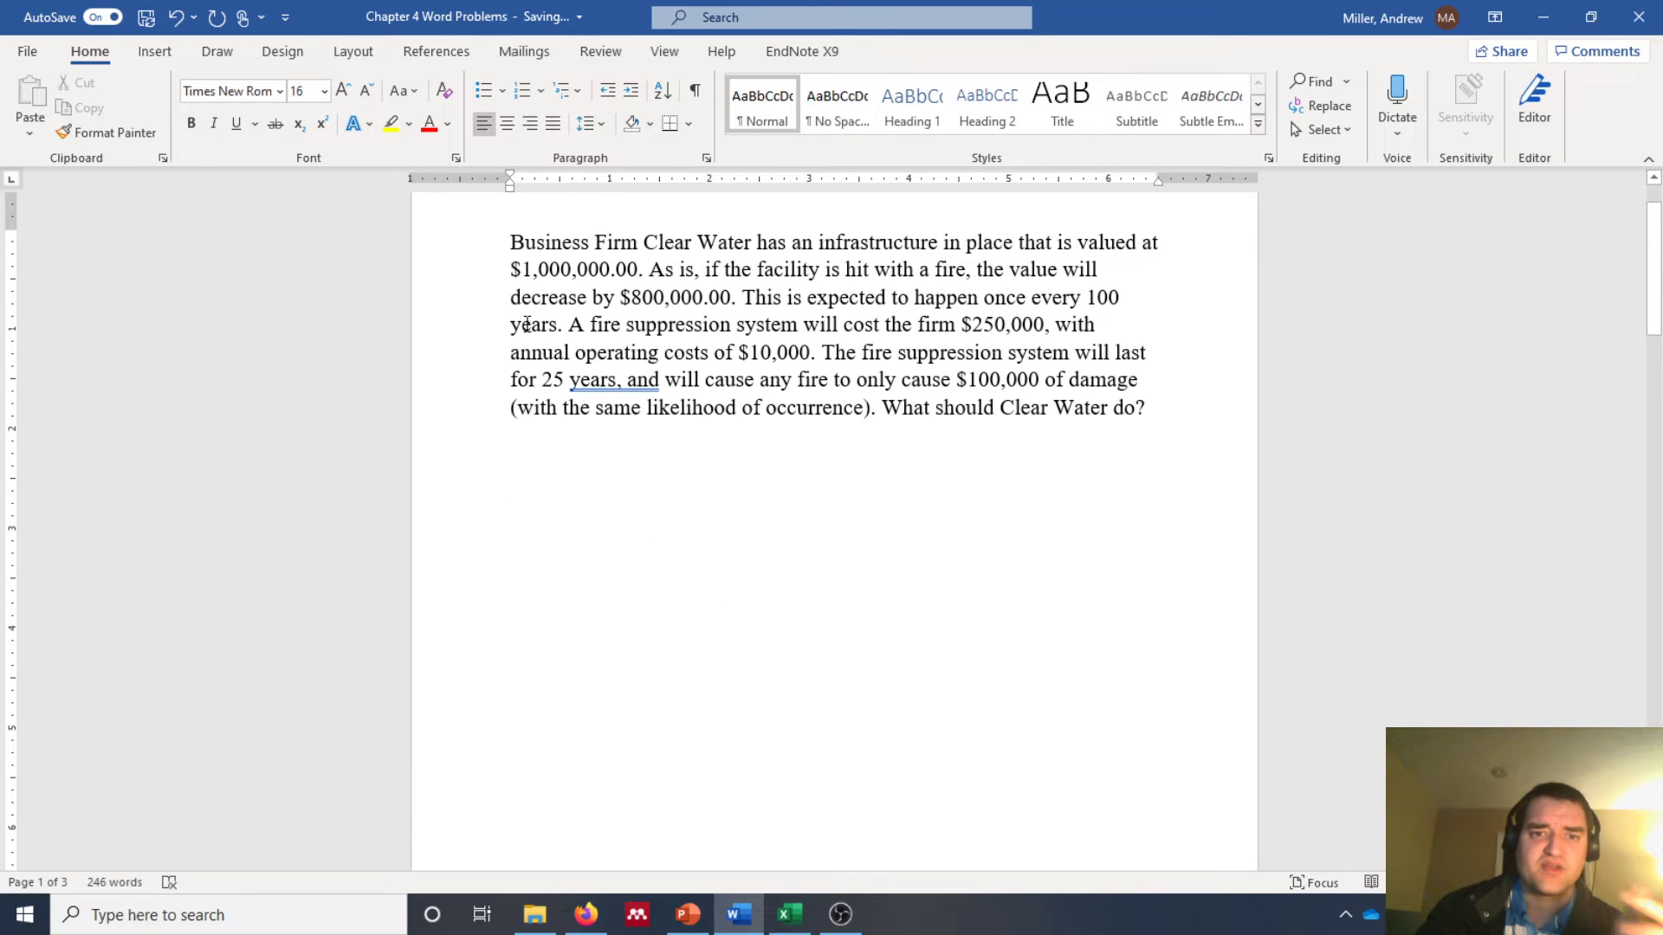
Step: Highlight "$1,000,000.00", "$800,000.00." and "once every 100" in yellow in the Clear Water problem
left_click_drag(510, 270, 643, 279)
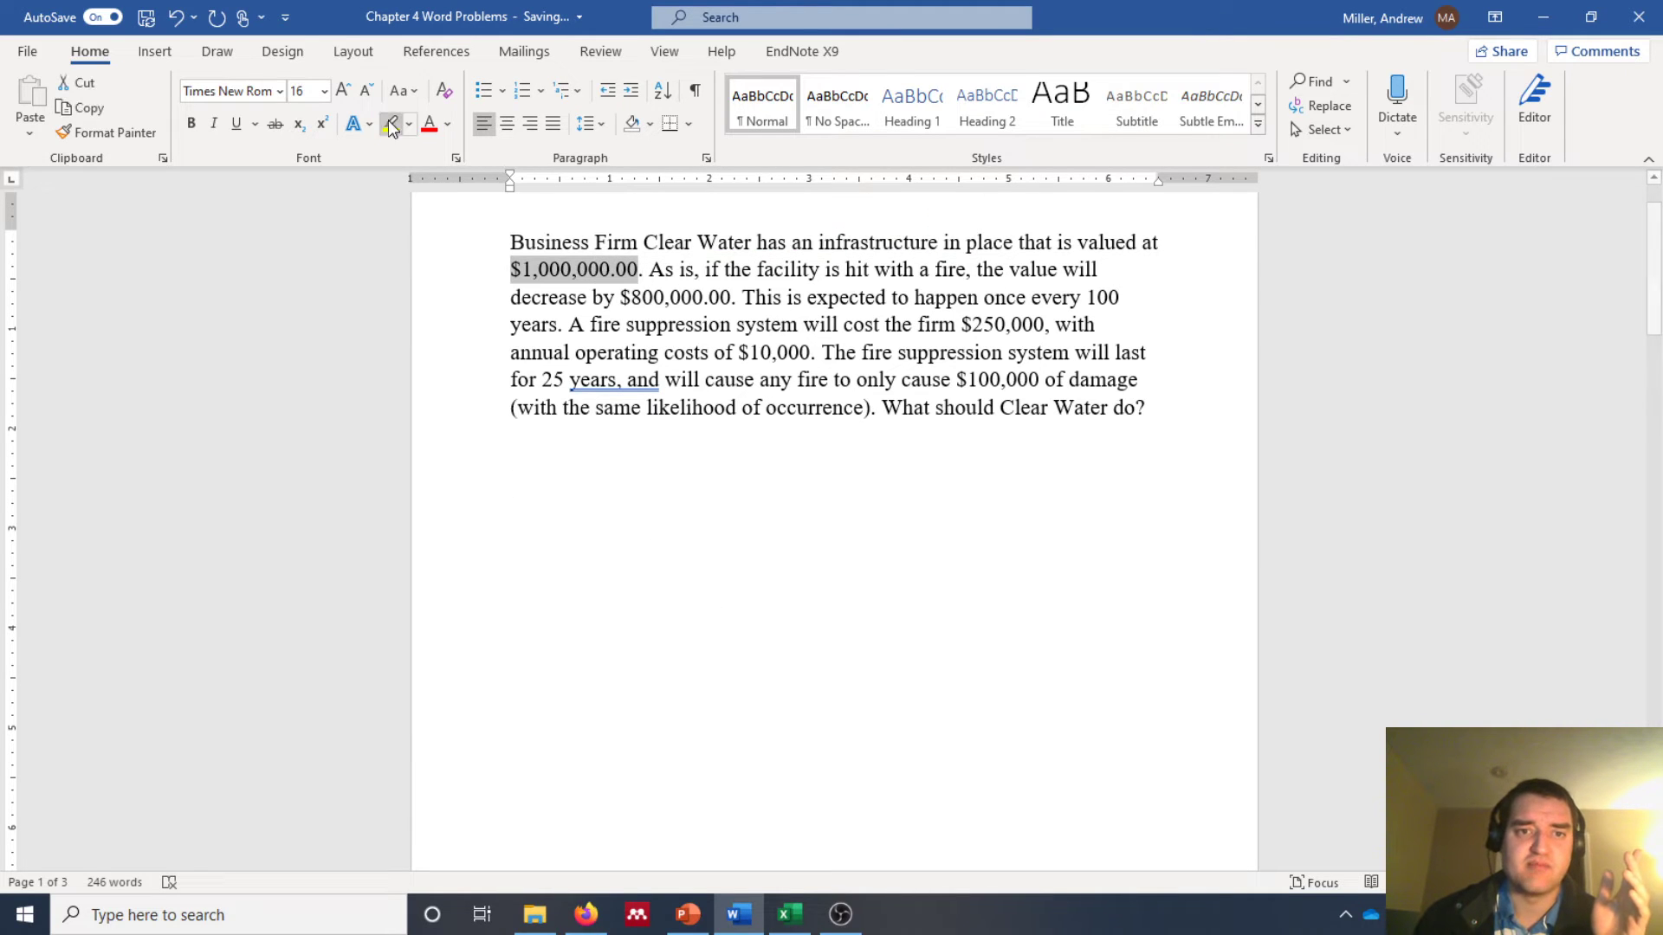
key("ctrl+alt+h")
key("Right")
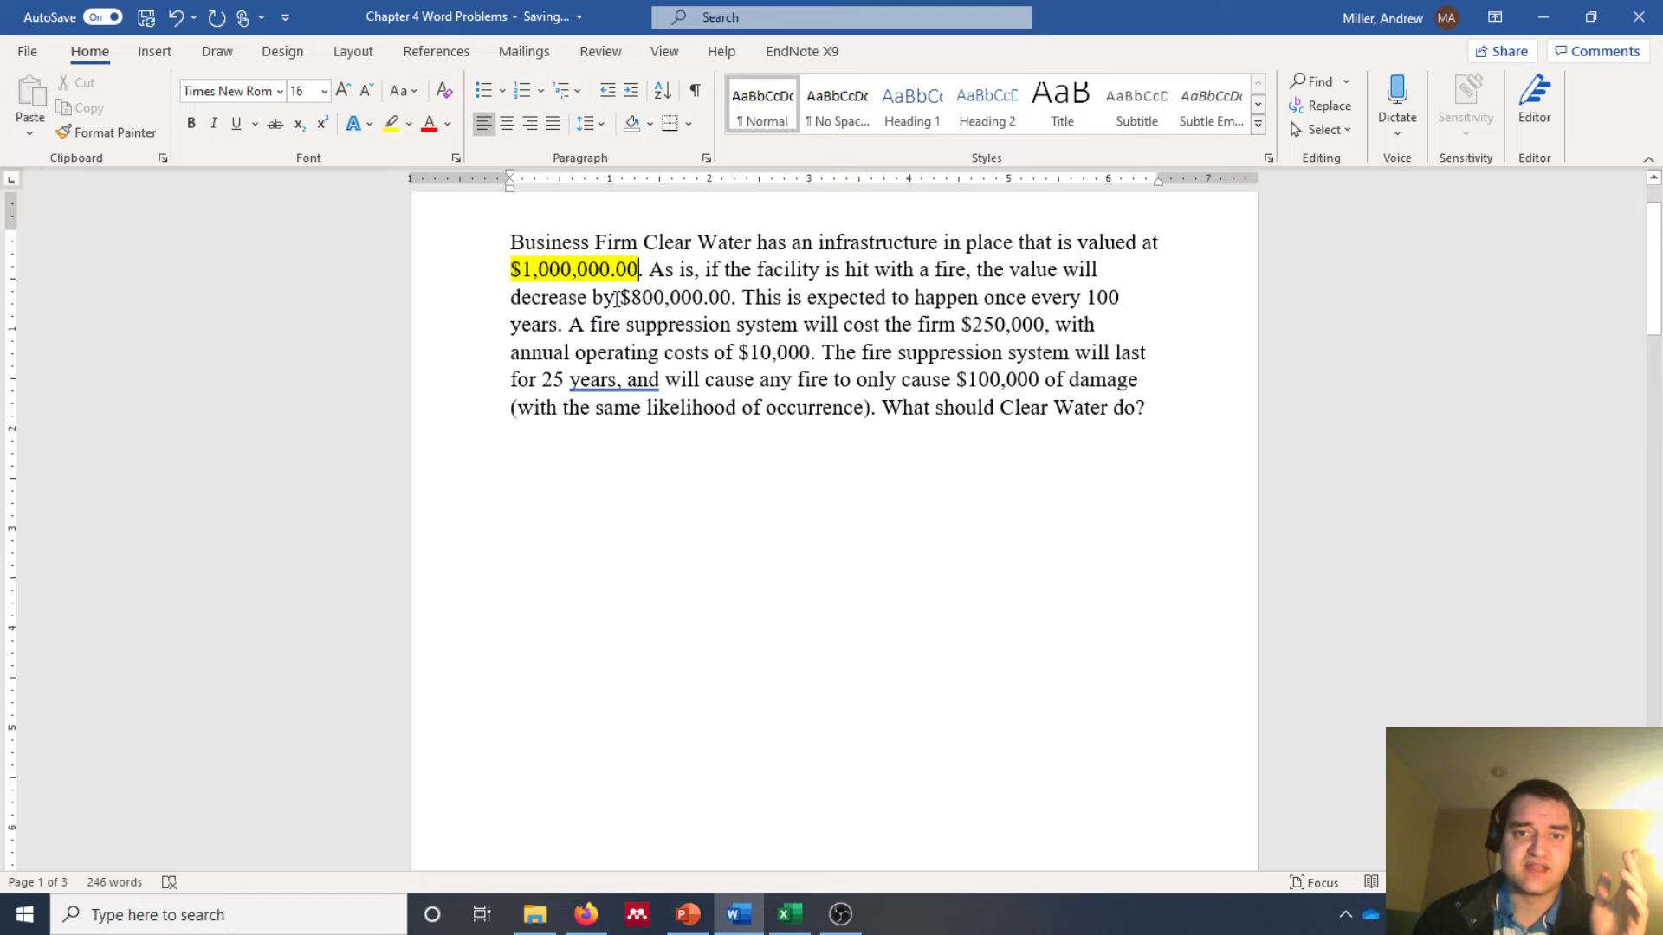
left_click_drag(620, 297, 737, 296)
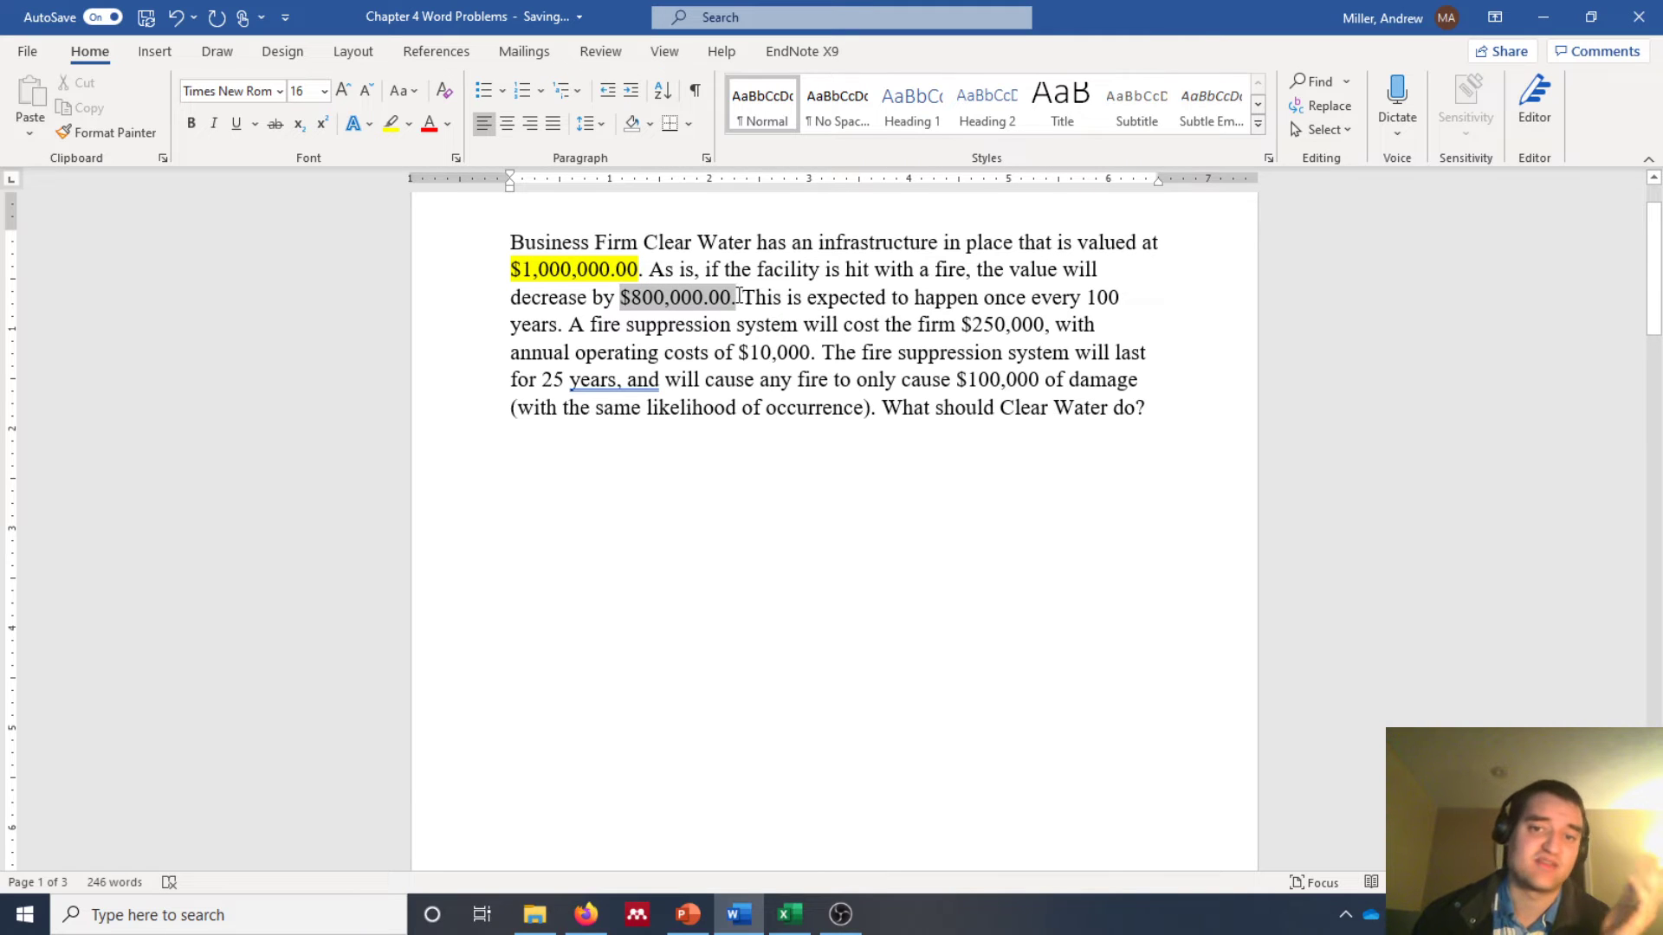
left_click(391, 123)
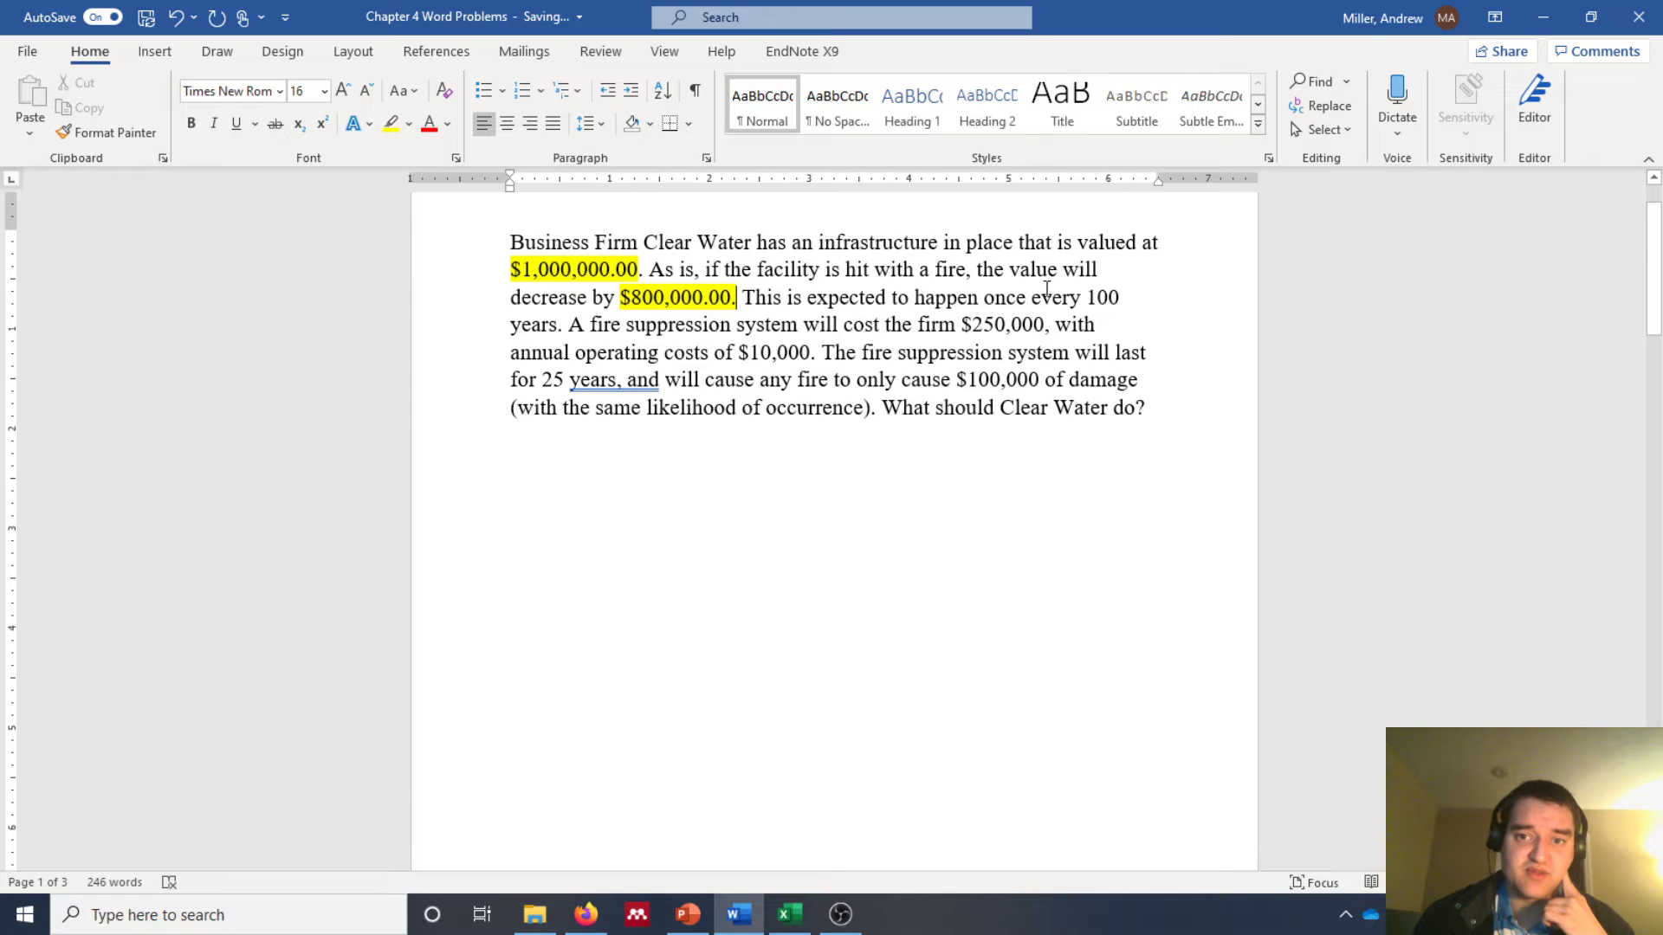
left_click_drag(994, 298, 1128, 294)
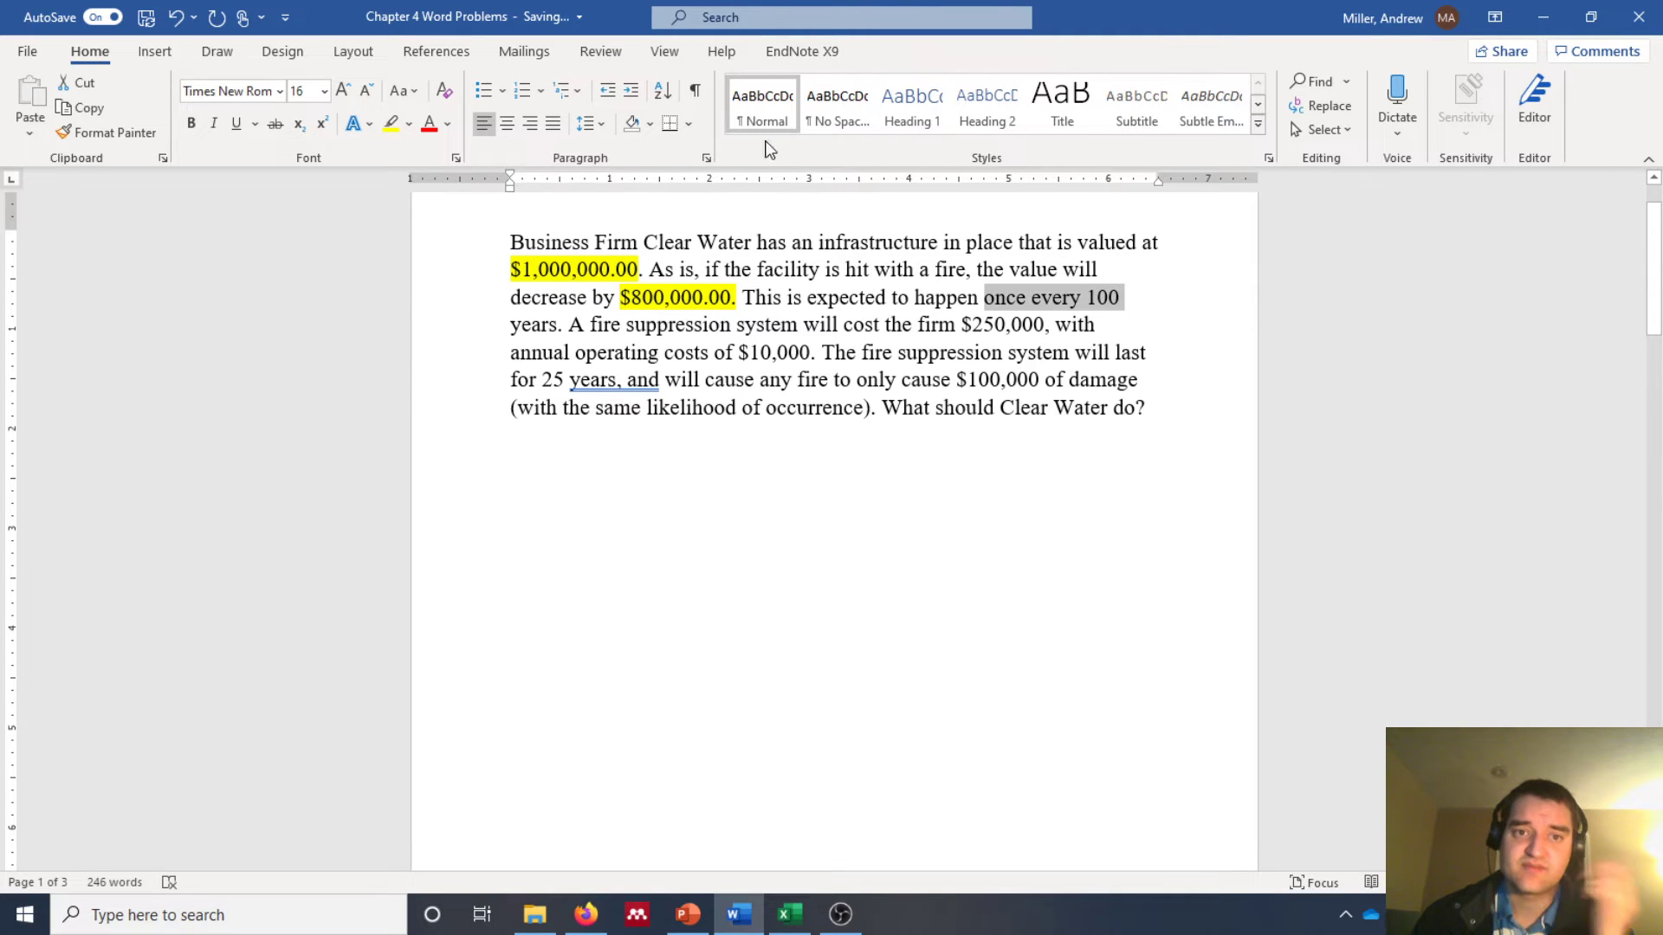
left_click(391, 123)
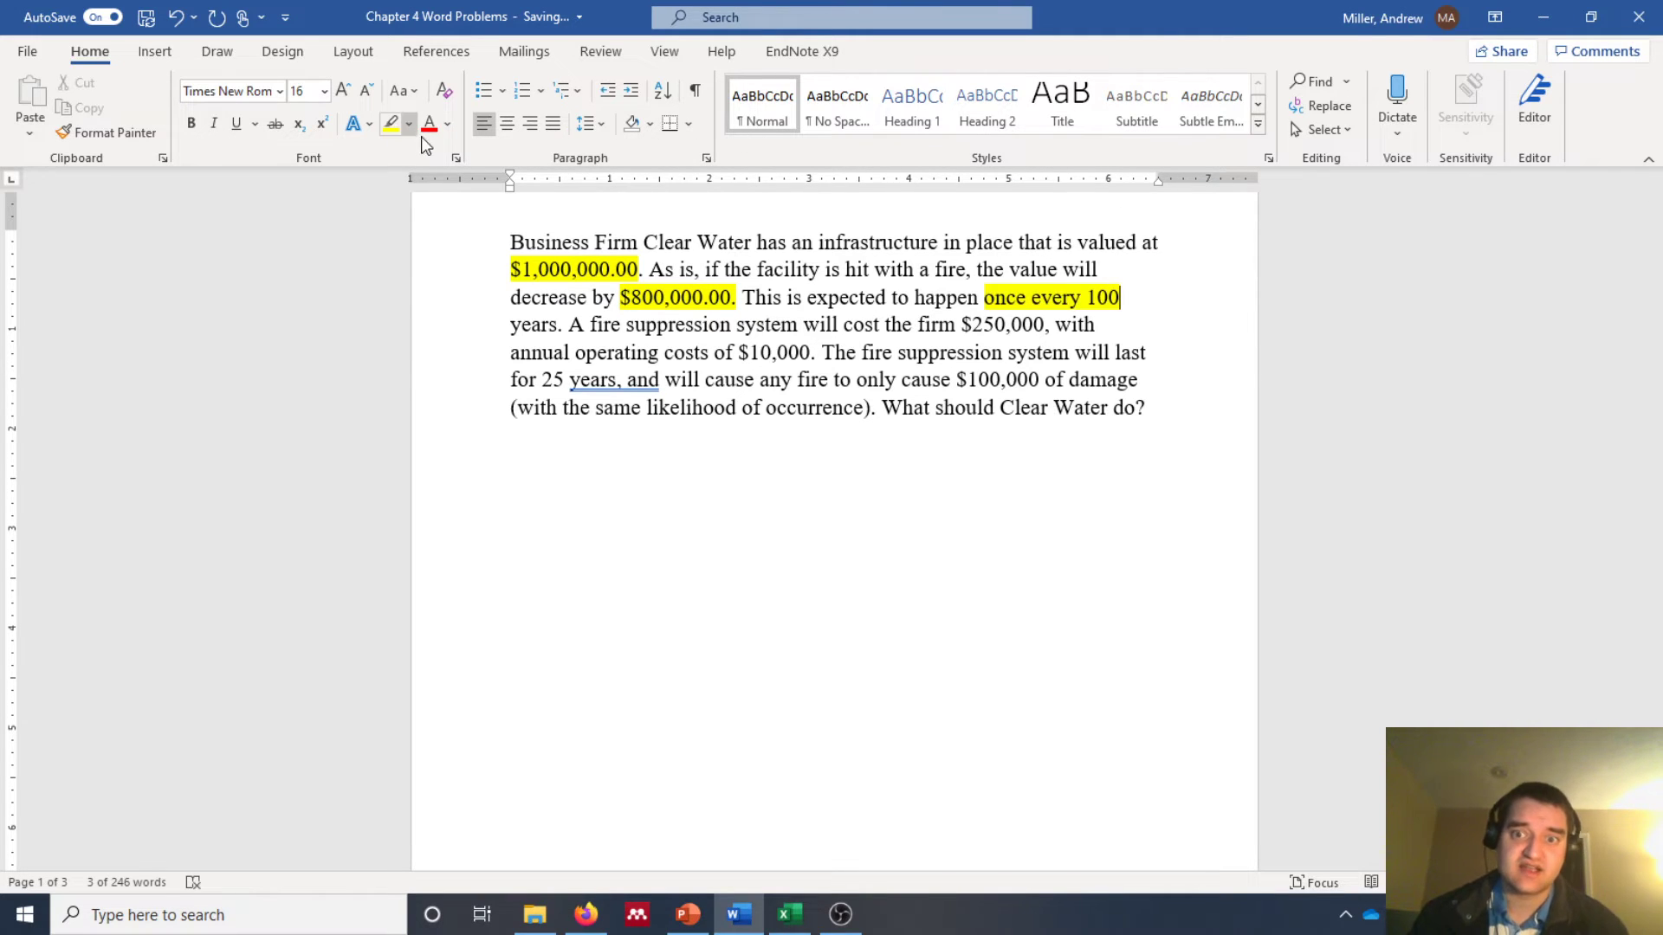
Step: Add the line "Cost of occurrence = $800,000" below the Clear Water problem paragraph
left_click(508, 480)
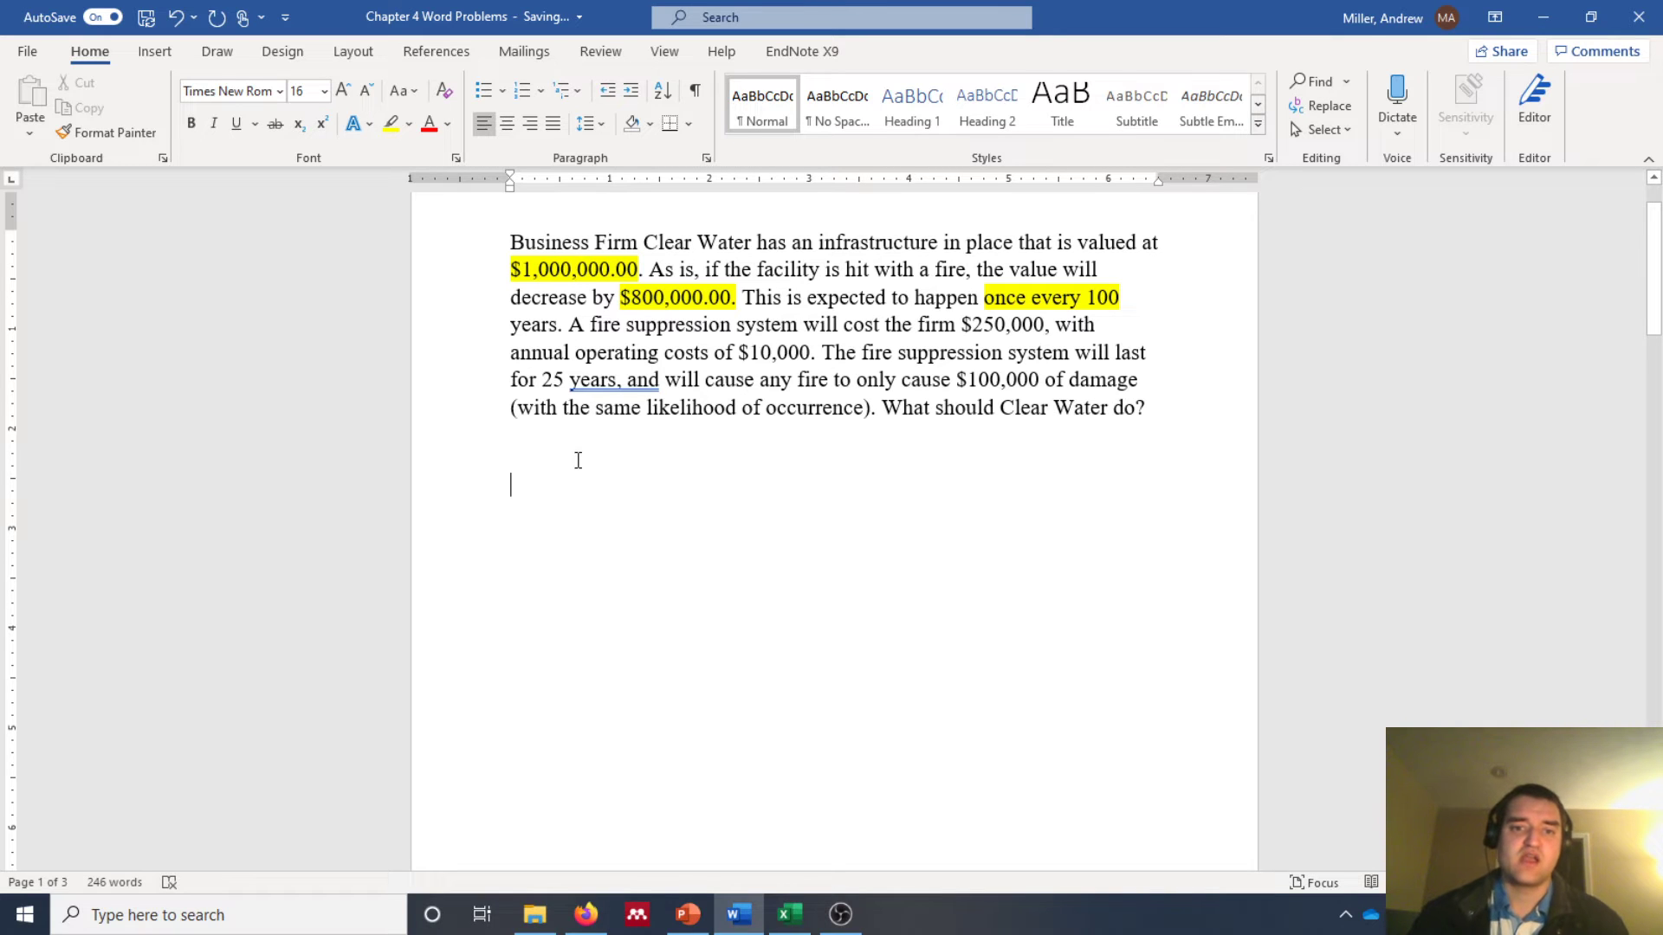
type("Cost ")
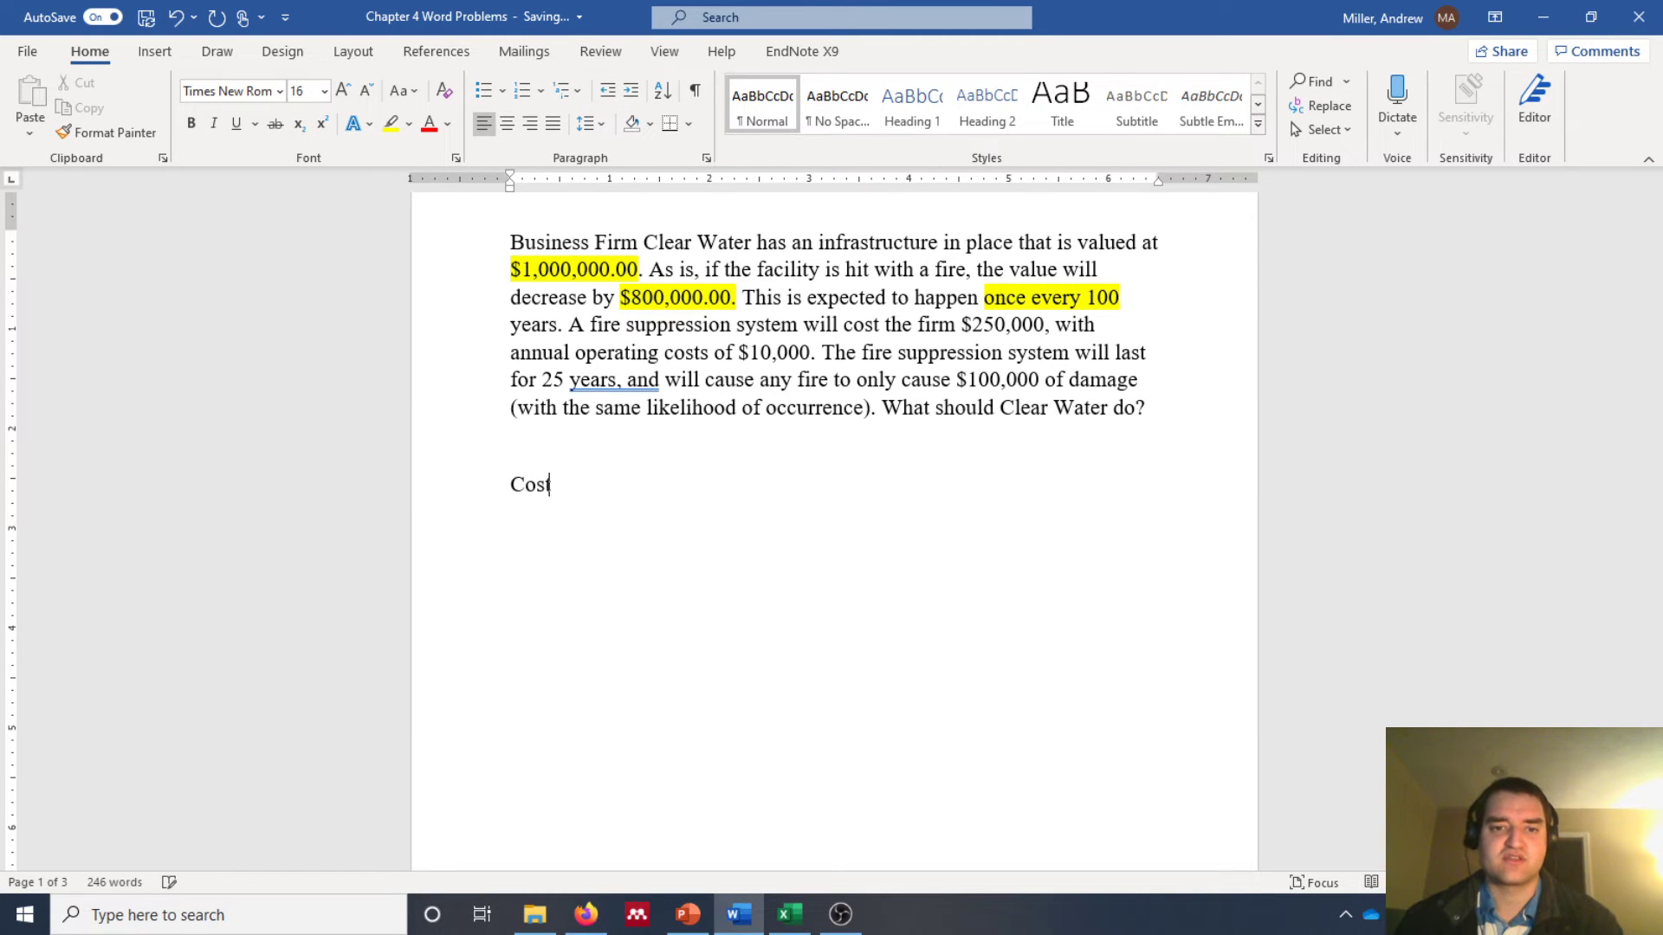
type("of occu")
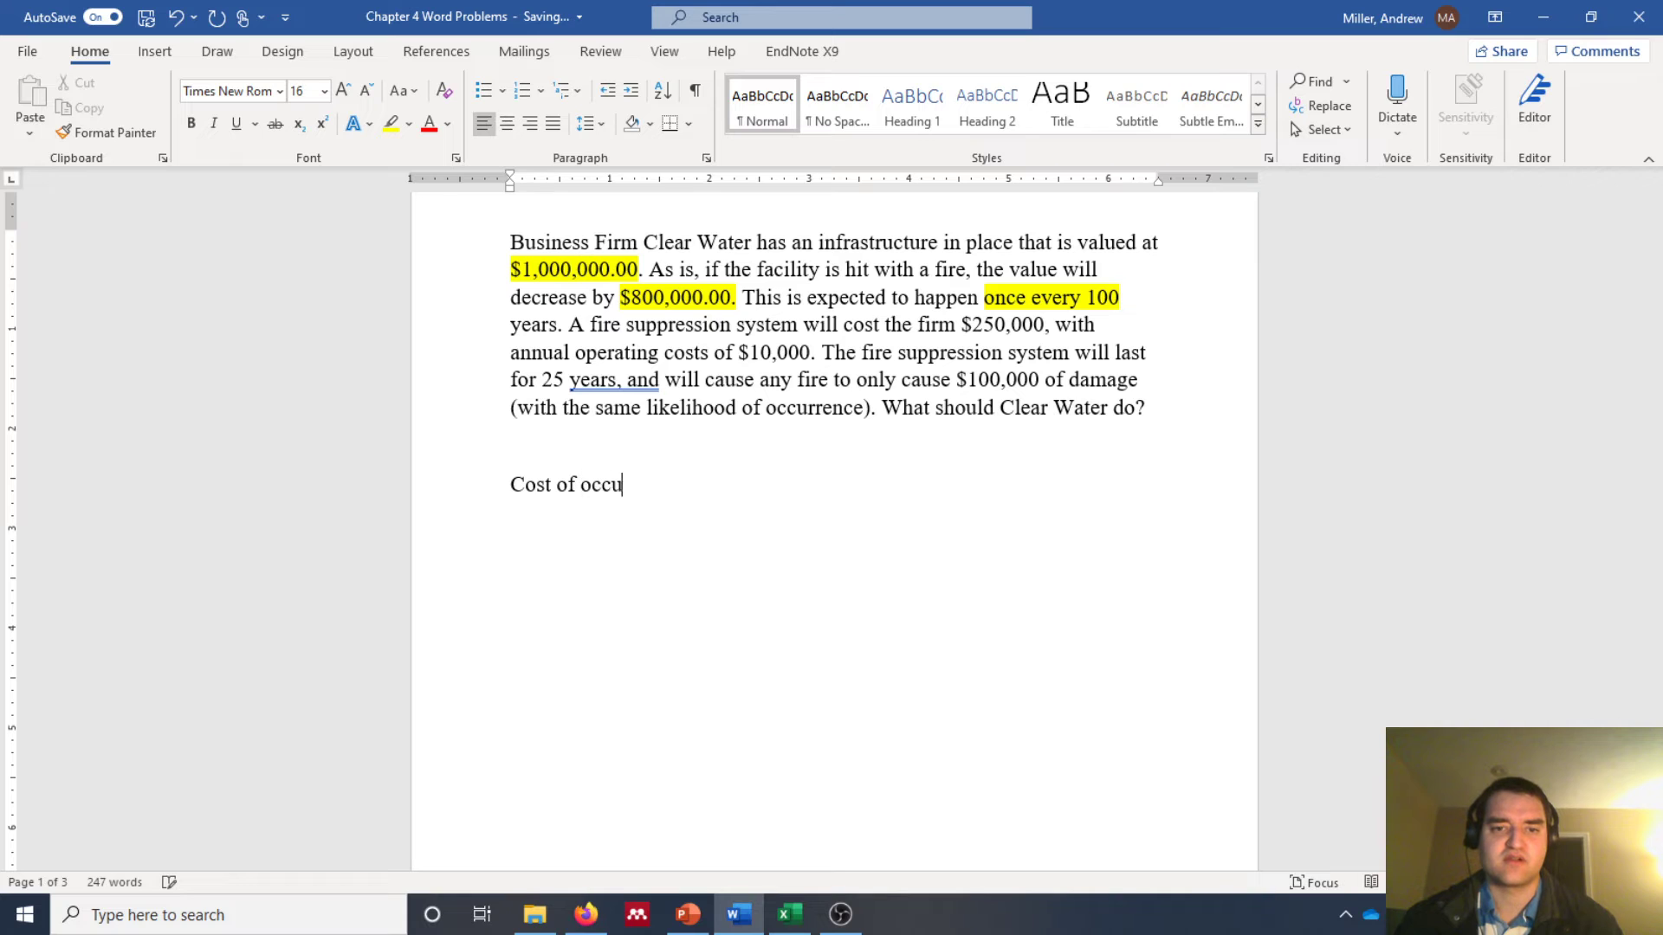
type("rrence ")
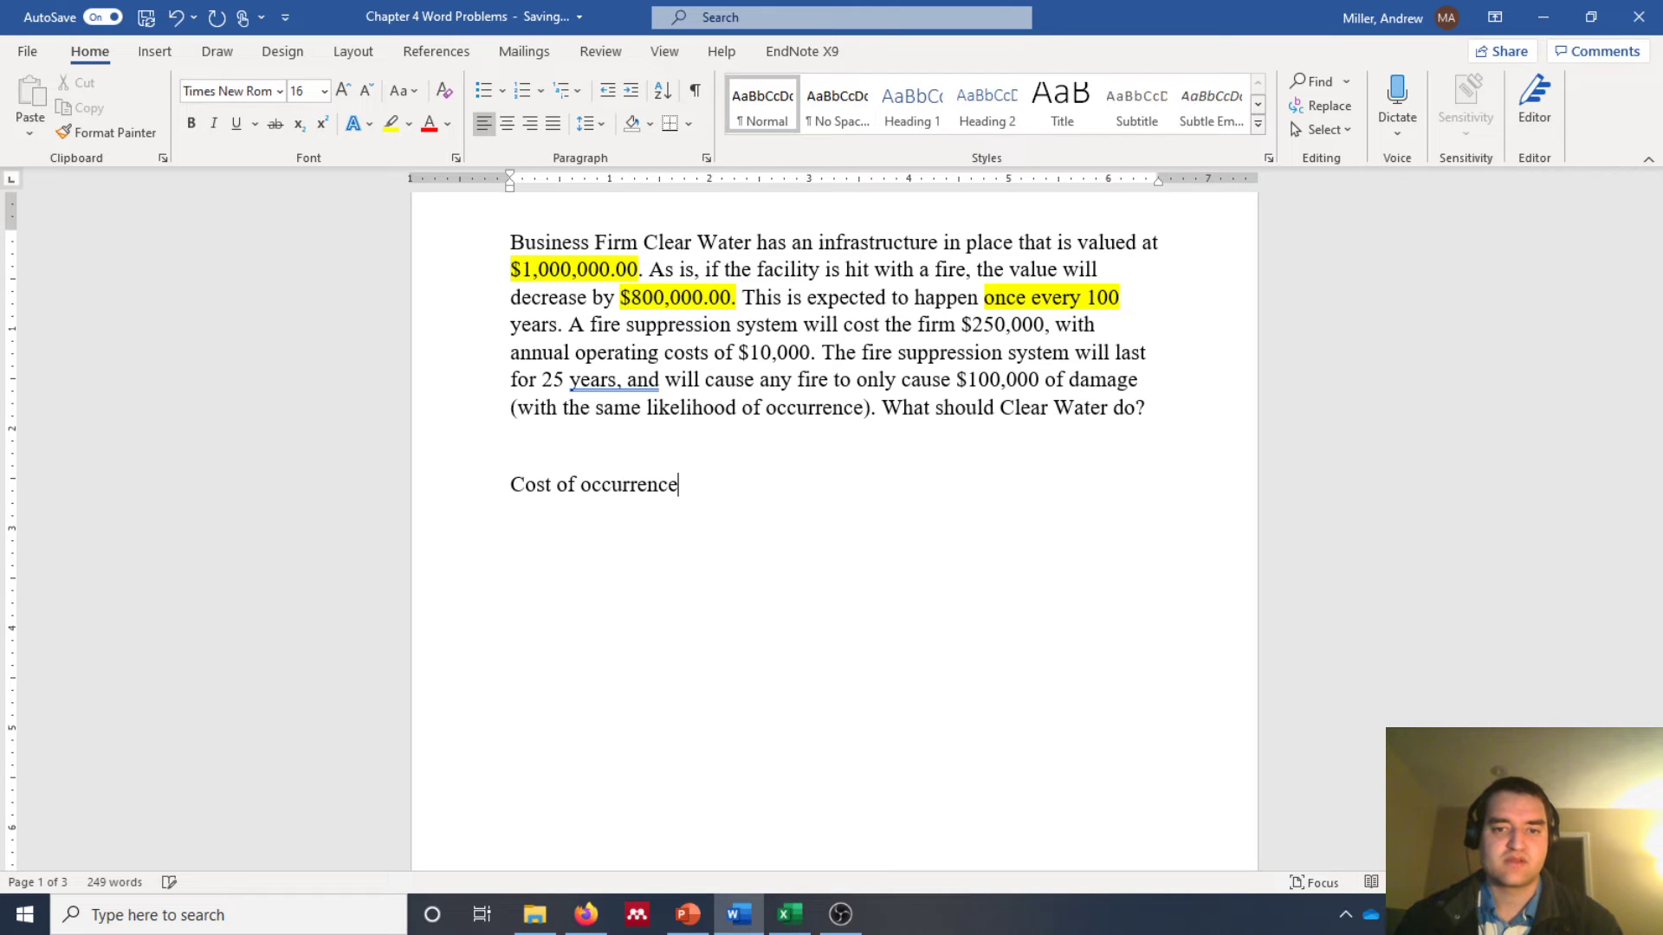
type("=")
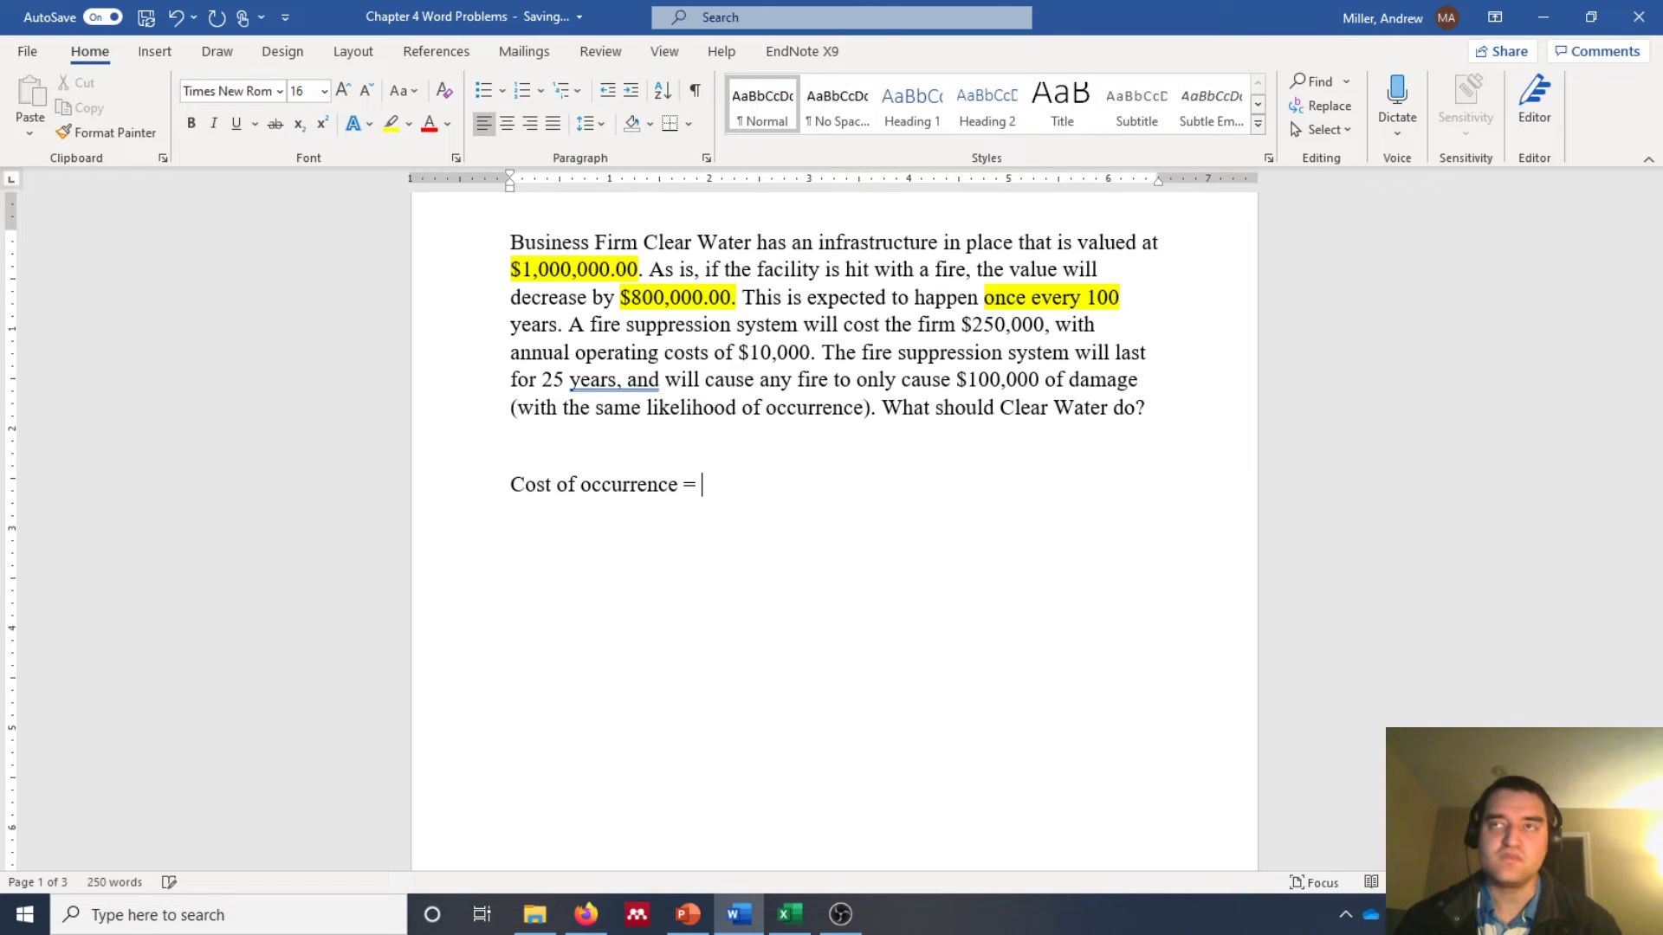
type(" $80")
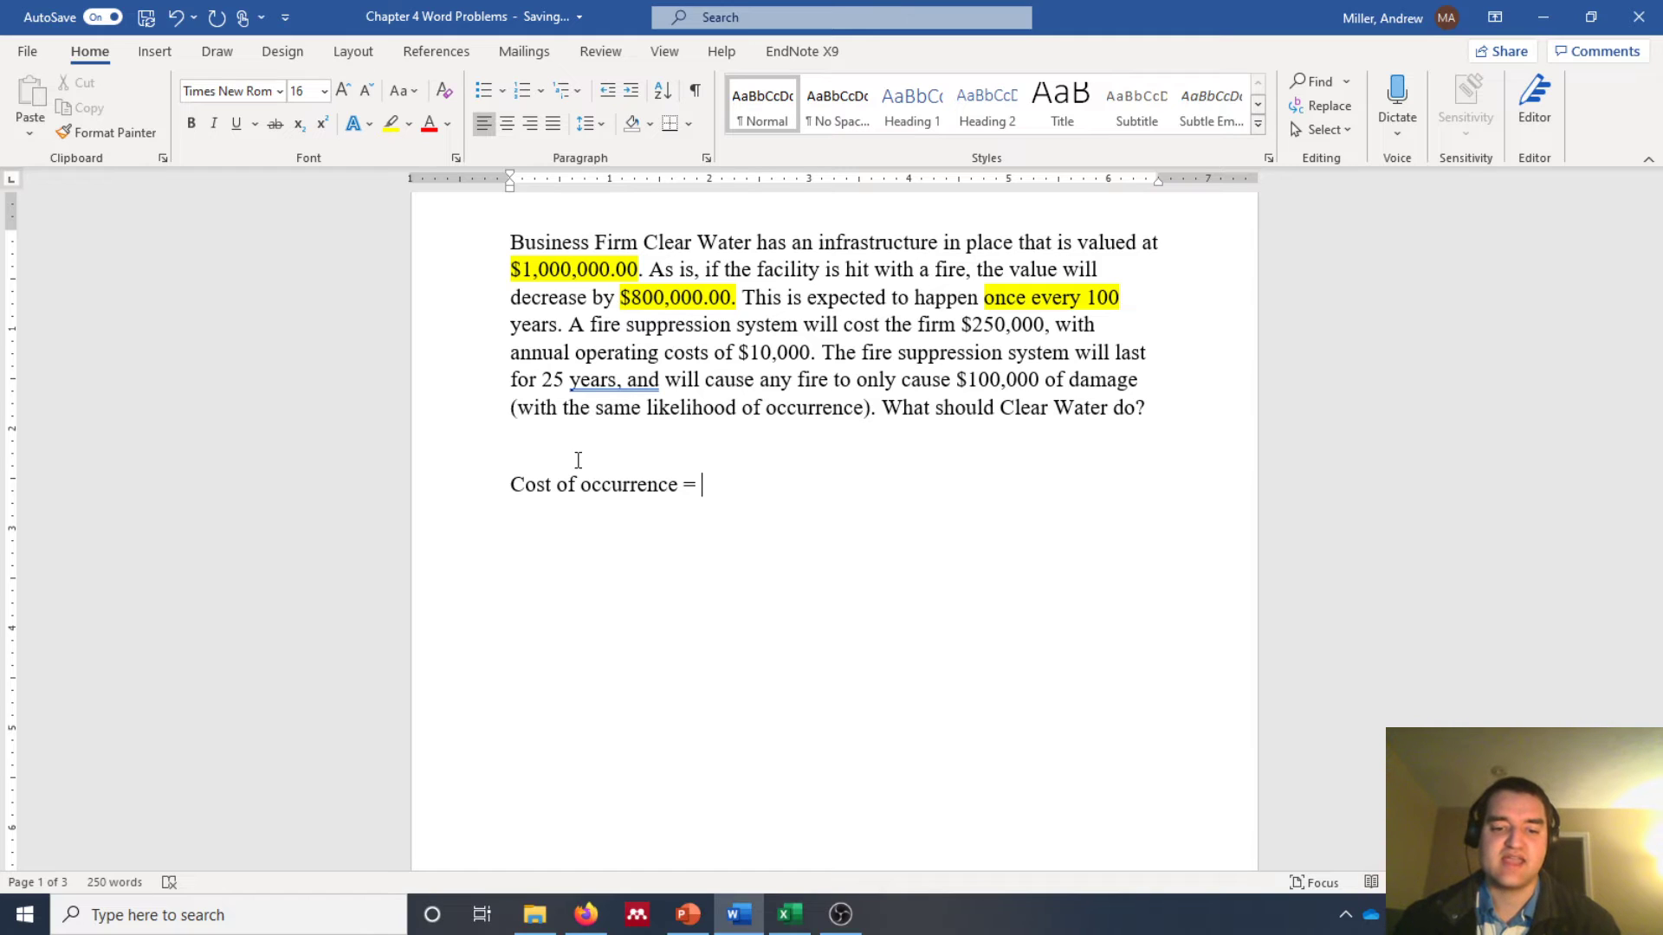
type("0,000")
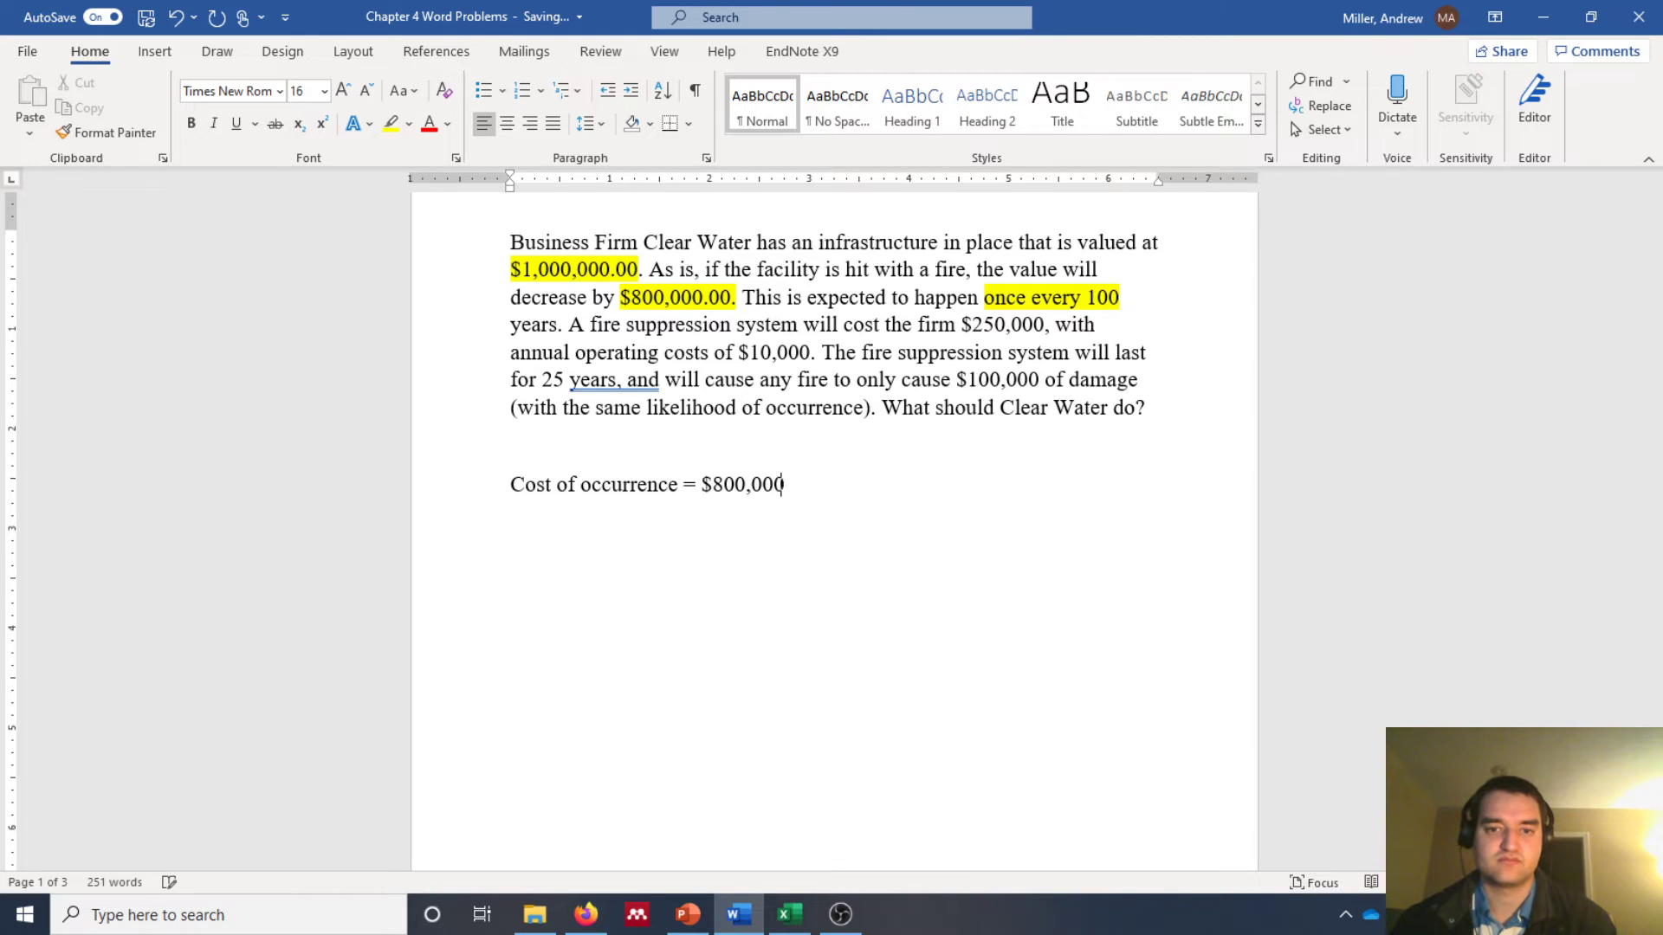
Step: Begin a new line with the label "Liklihood" directly below the cost of occurrence line
key("Return")
type("Li")
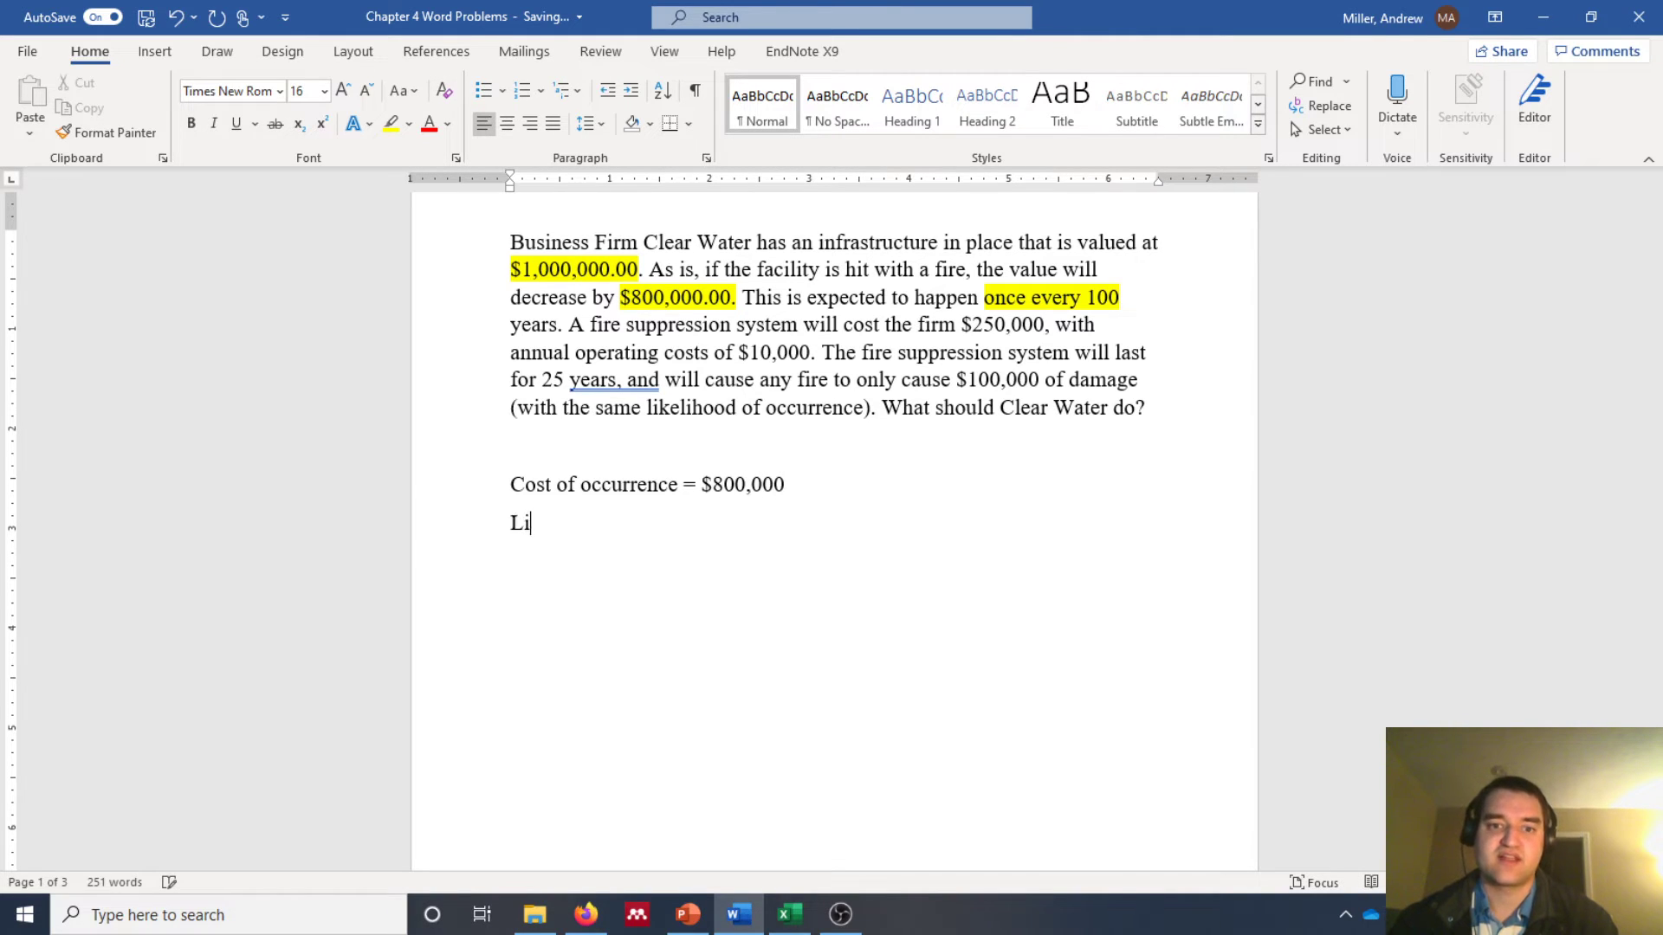
type("kelihood of")
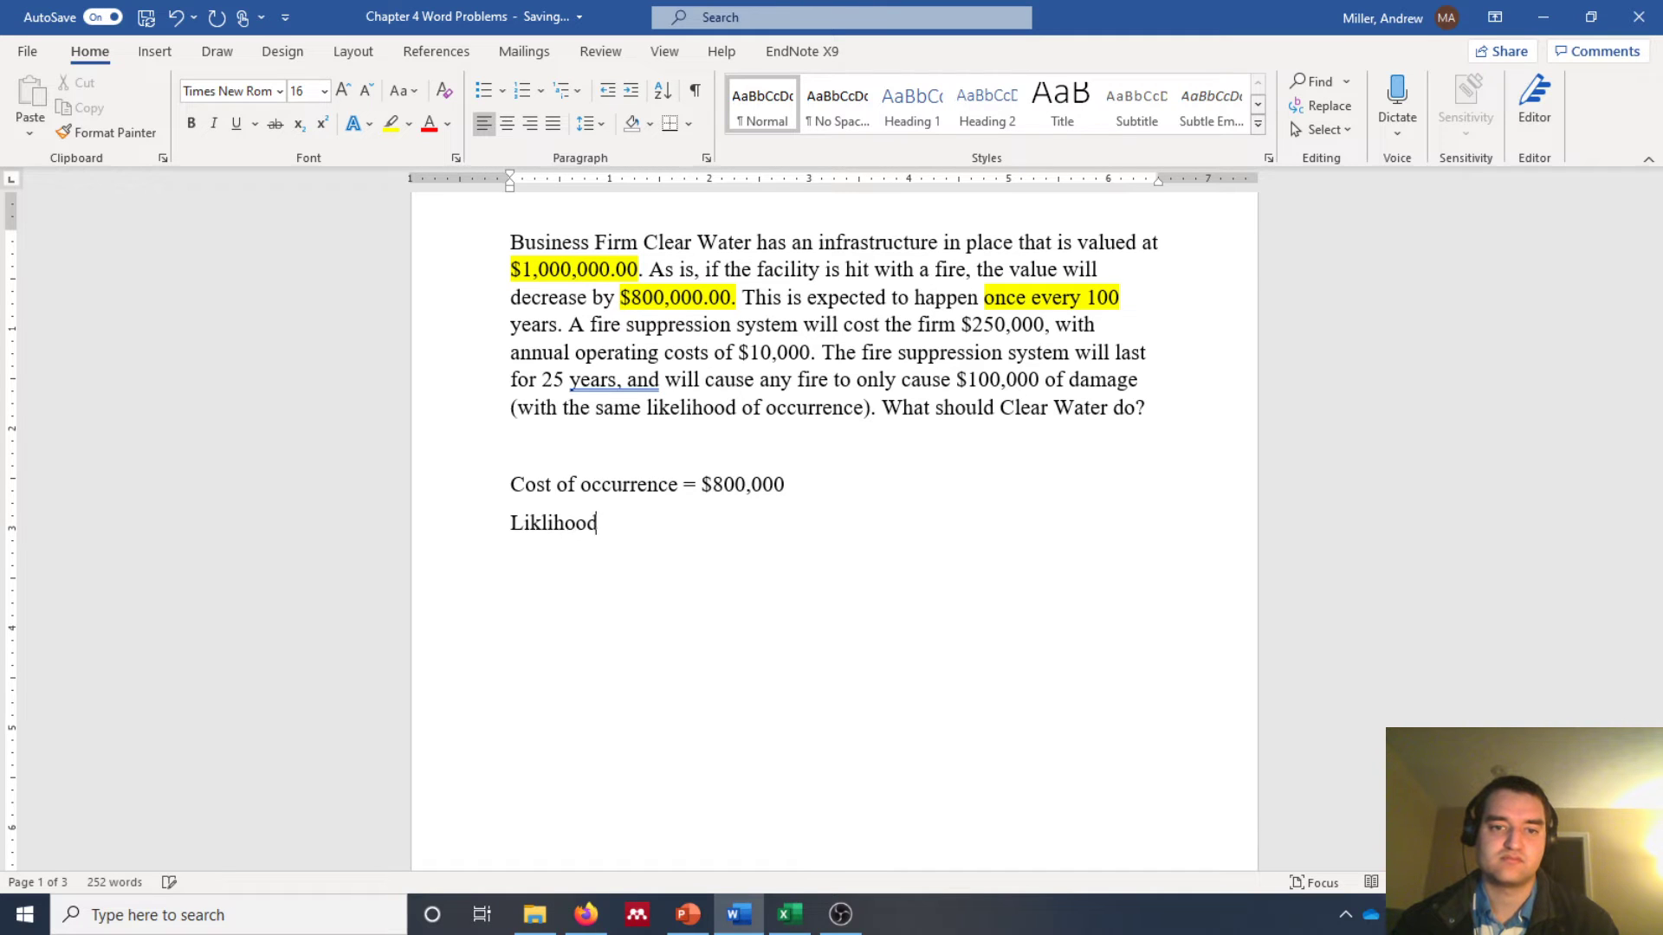